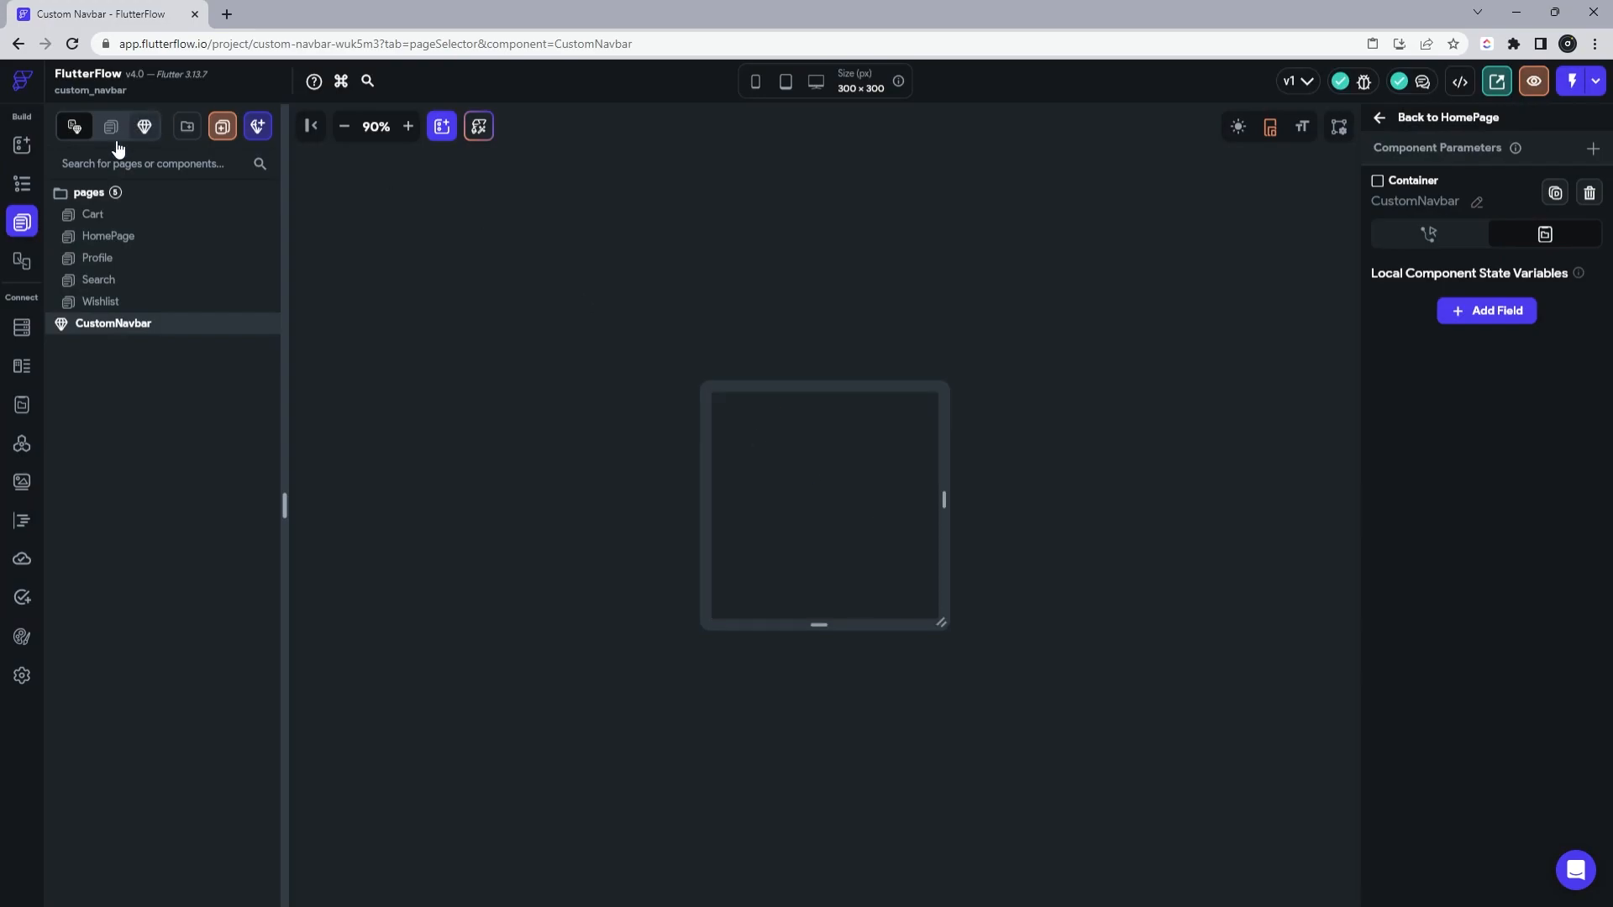
Step: Add a Container widget inside the CustomNavbar component
left_click(32, 195)
left_click(148, 216)
left_click(244, 210)
left_click(329, 401)
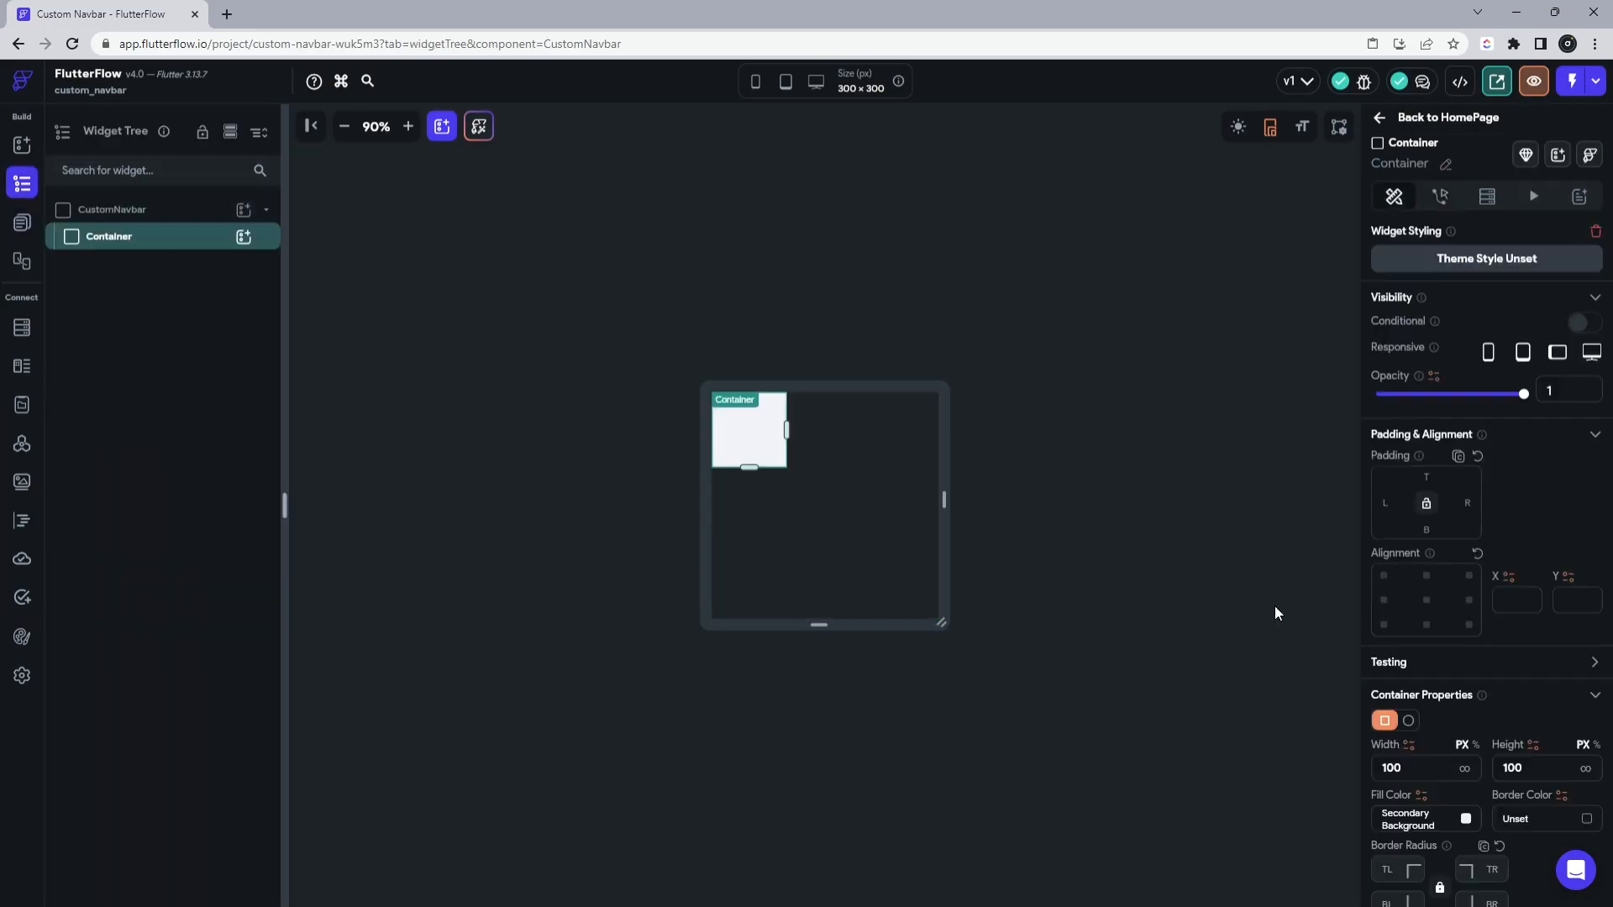
Step: Set the new container's width to infinity and height to 120 px, and clear its fill color
left_click(1464, 768)
key("Tab")
type("120")
scroll(1461, 743, "down", 2)
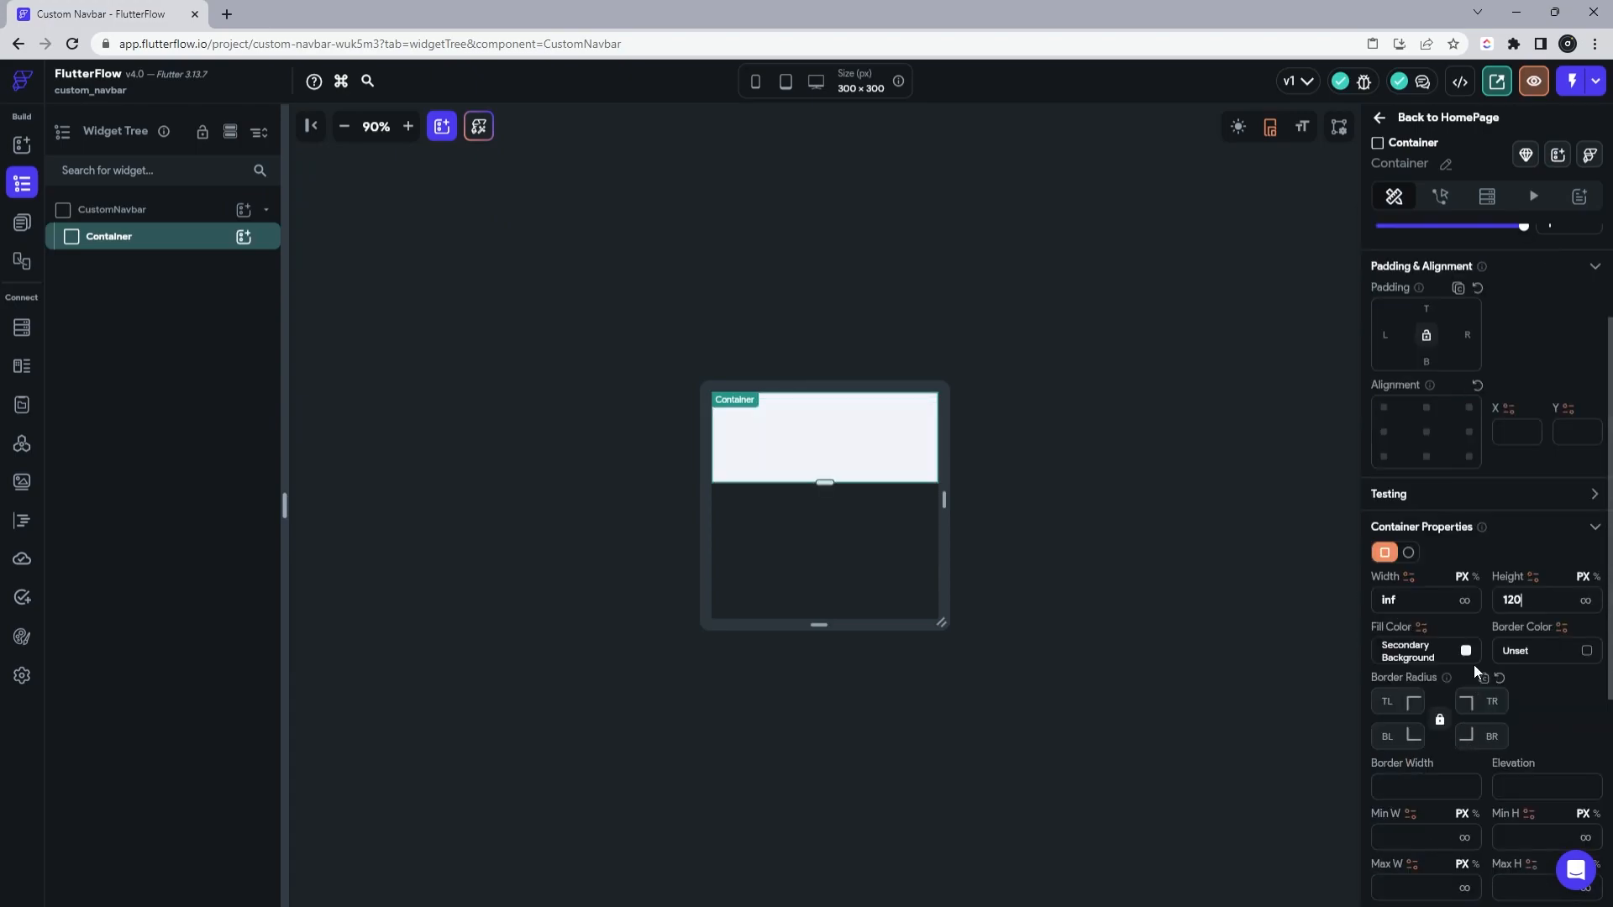
left_click(1447, 660)
left_click(899, 669)
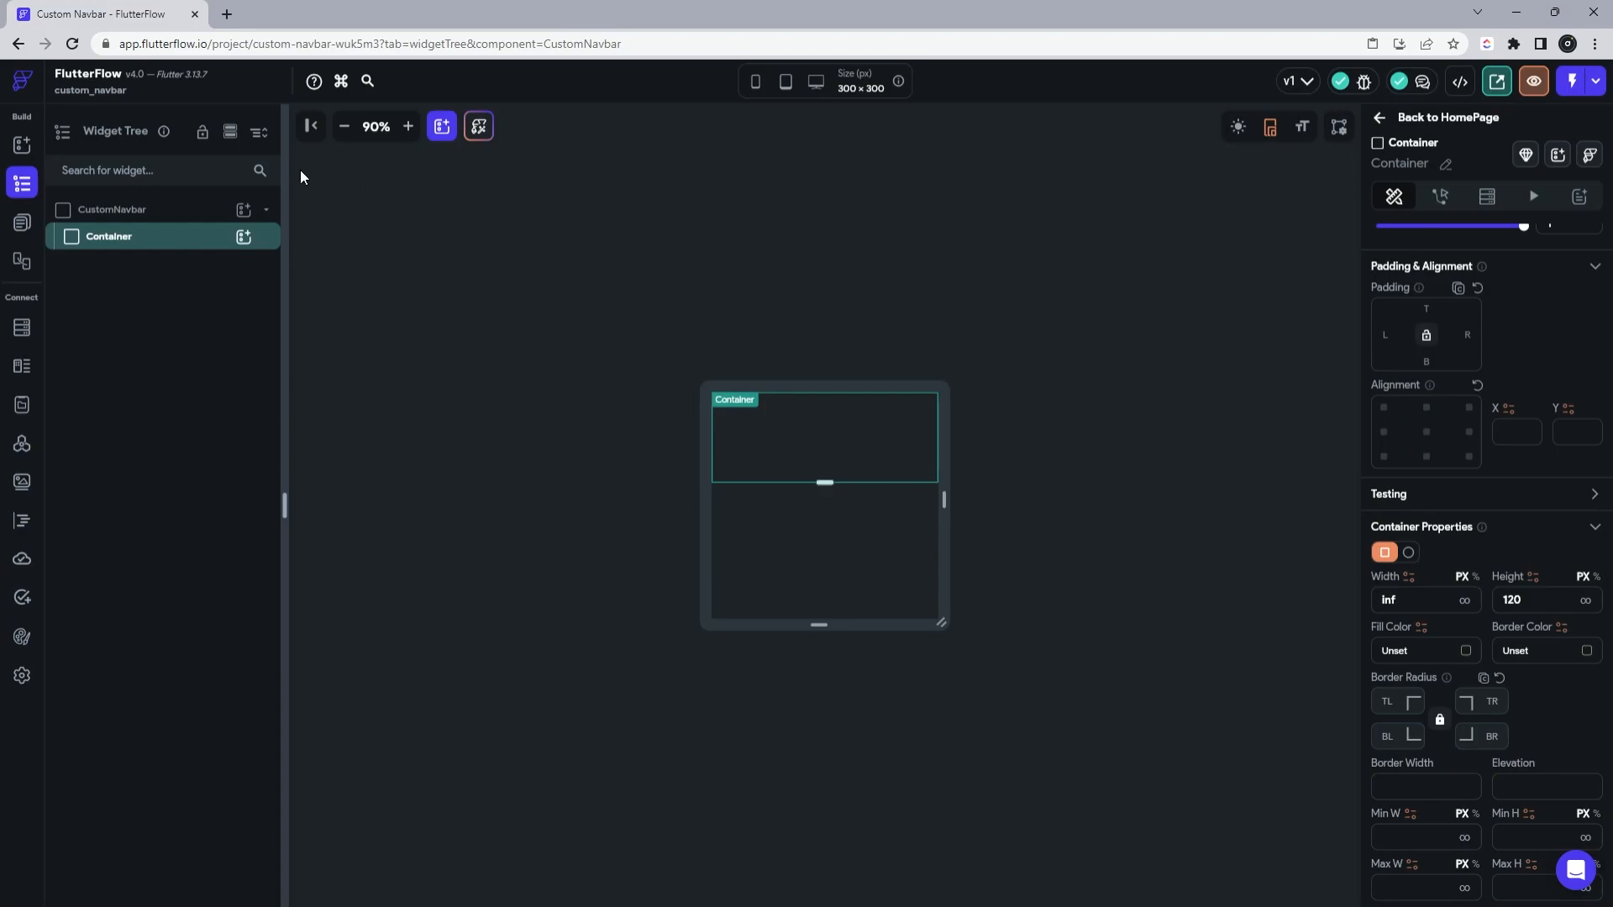
Step: Nest a Stack inside the container and add another Container inside that stack
left_click(243, 238)
left_click(347, 587)
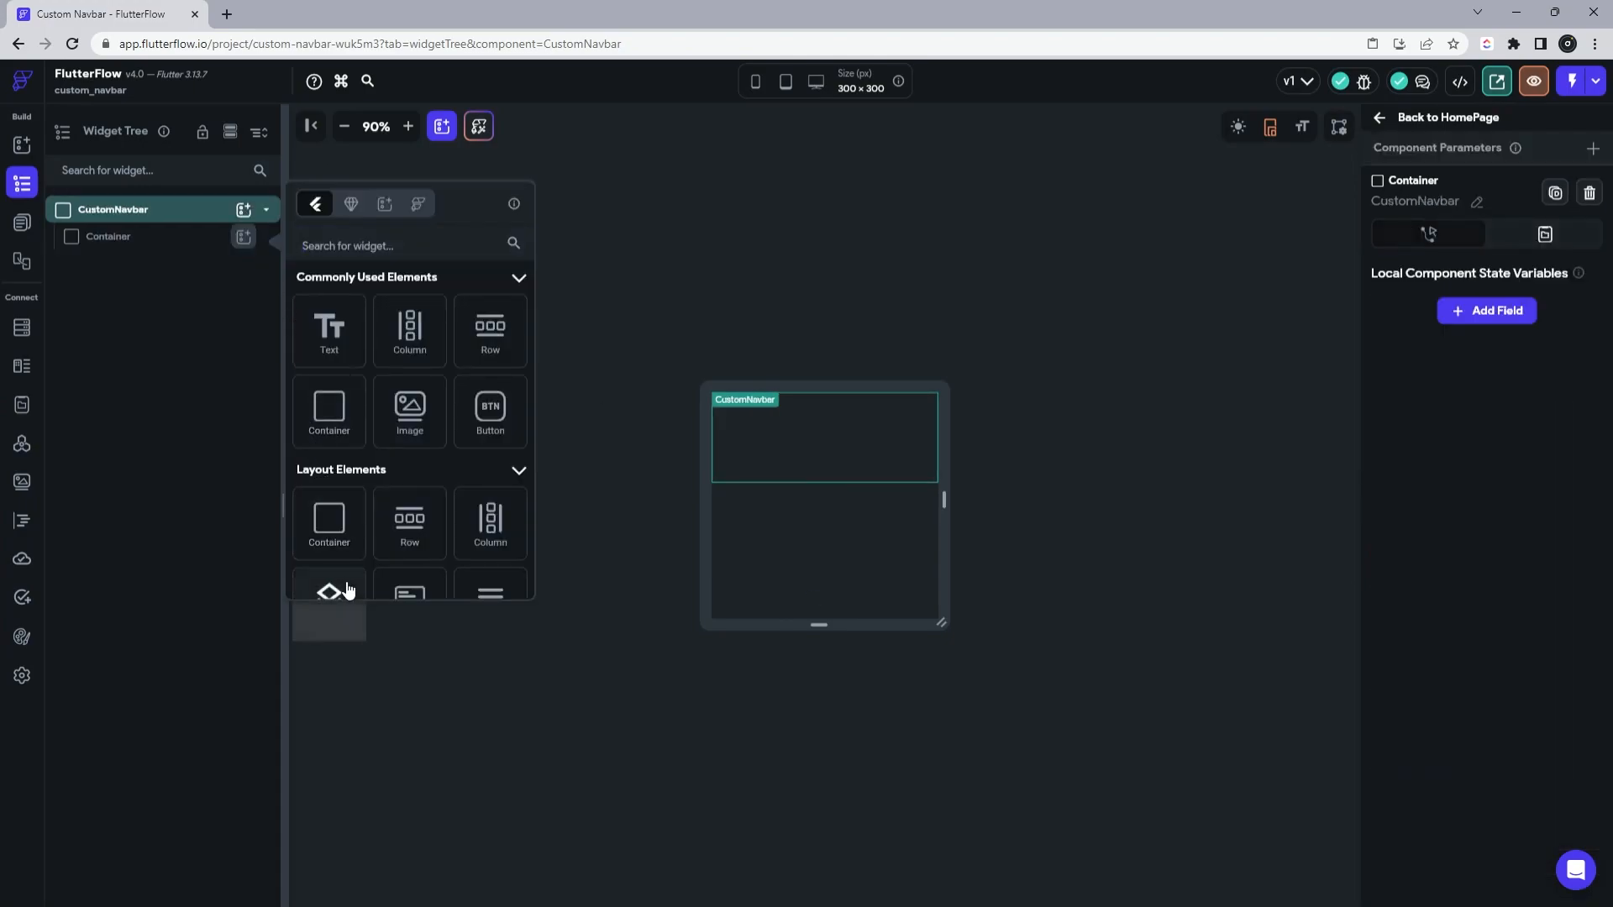
left_click(243, 264)
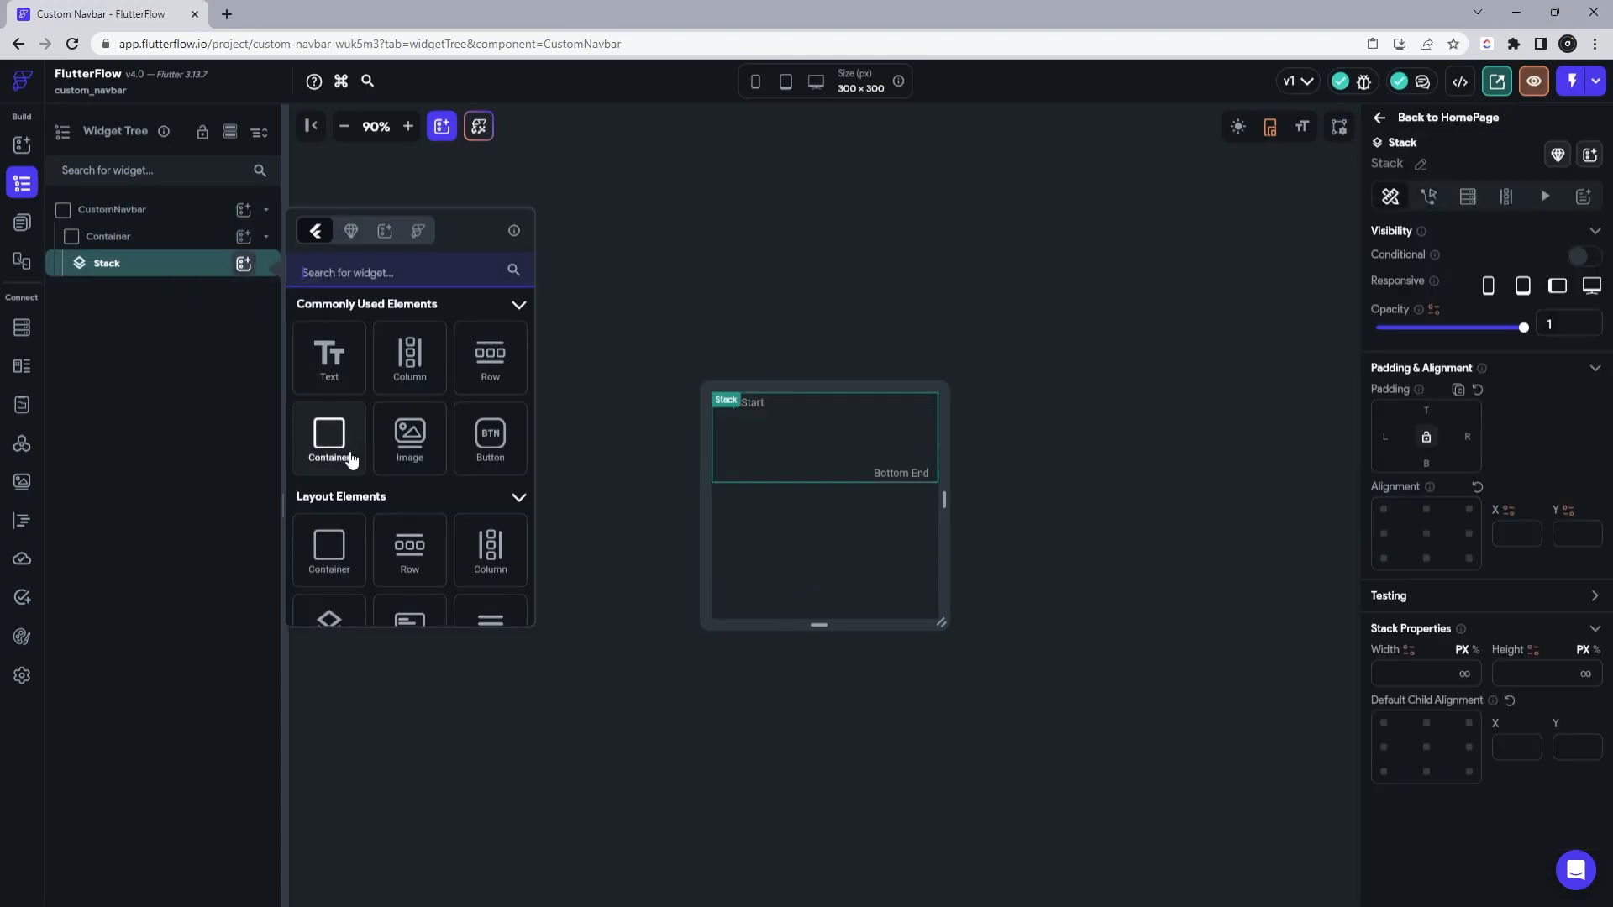
left_click(350, 458)
Step: Give the inner container infinite width, no fill color and a height of 80 px
left_click(1466, 768)
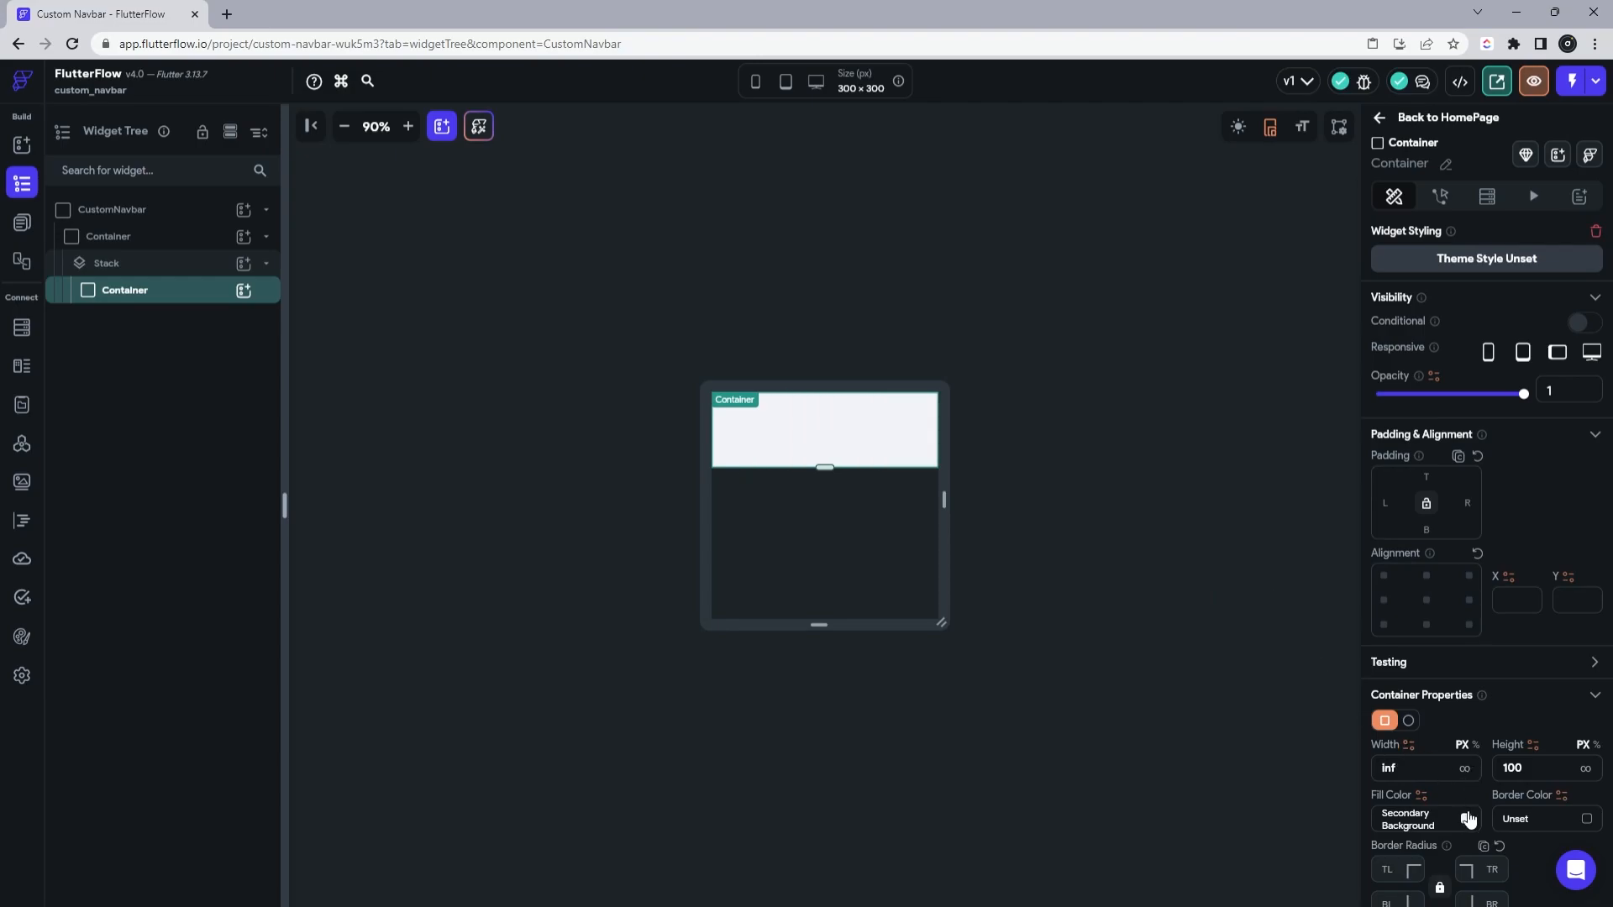
left_click(1465, 818)
left_click(878, 668)
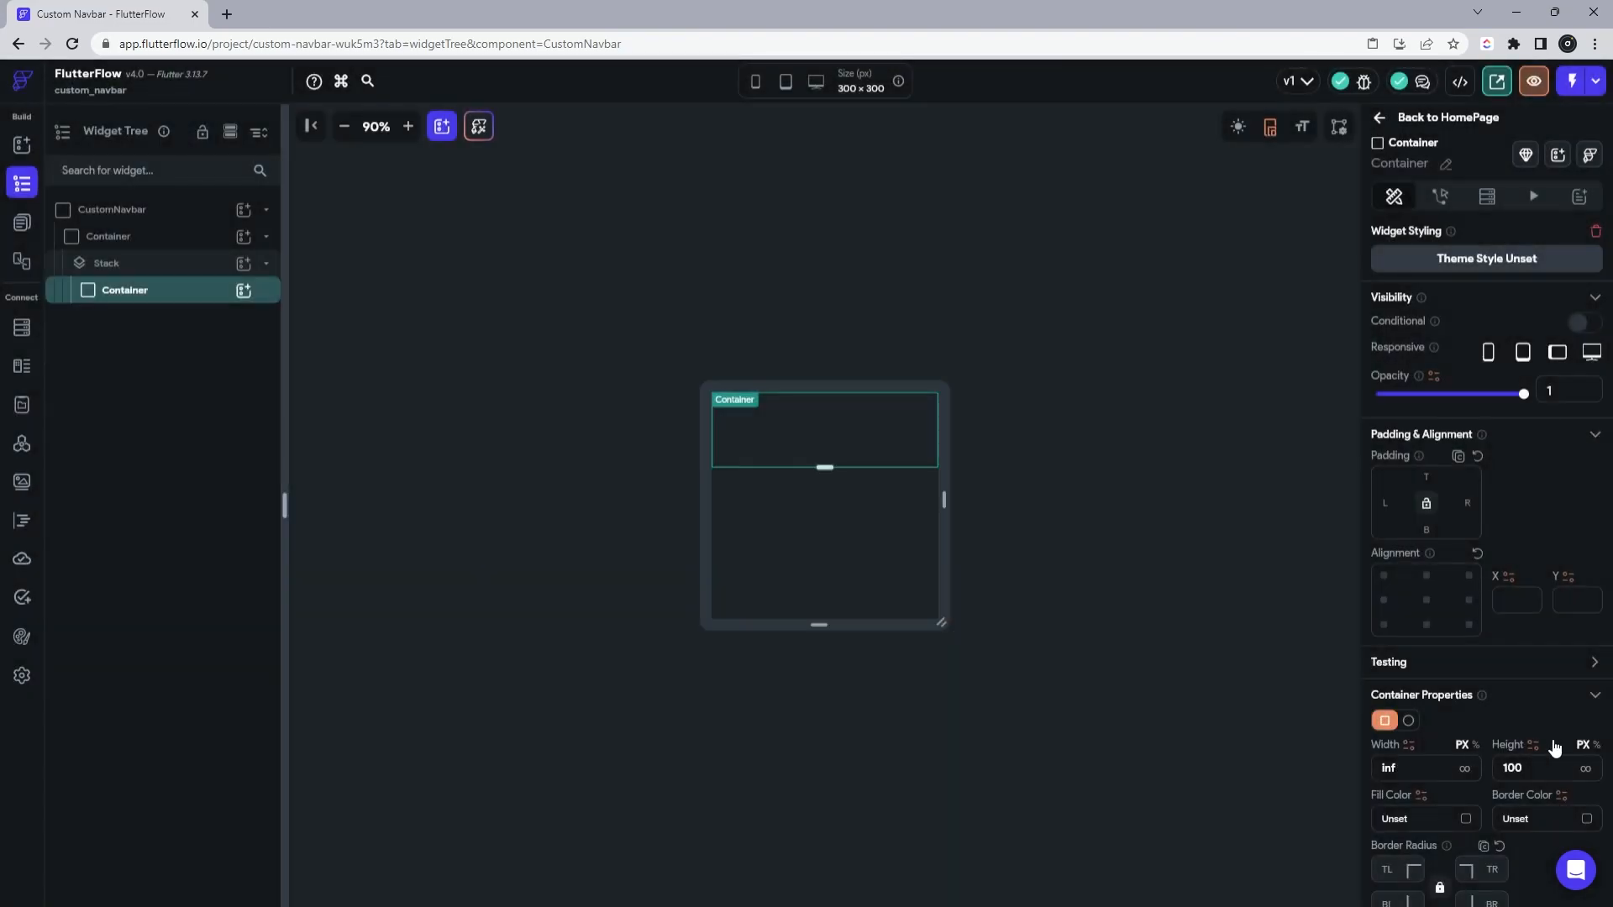
type("80")
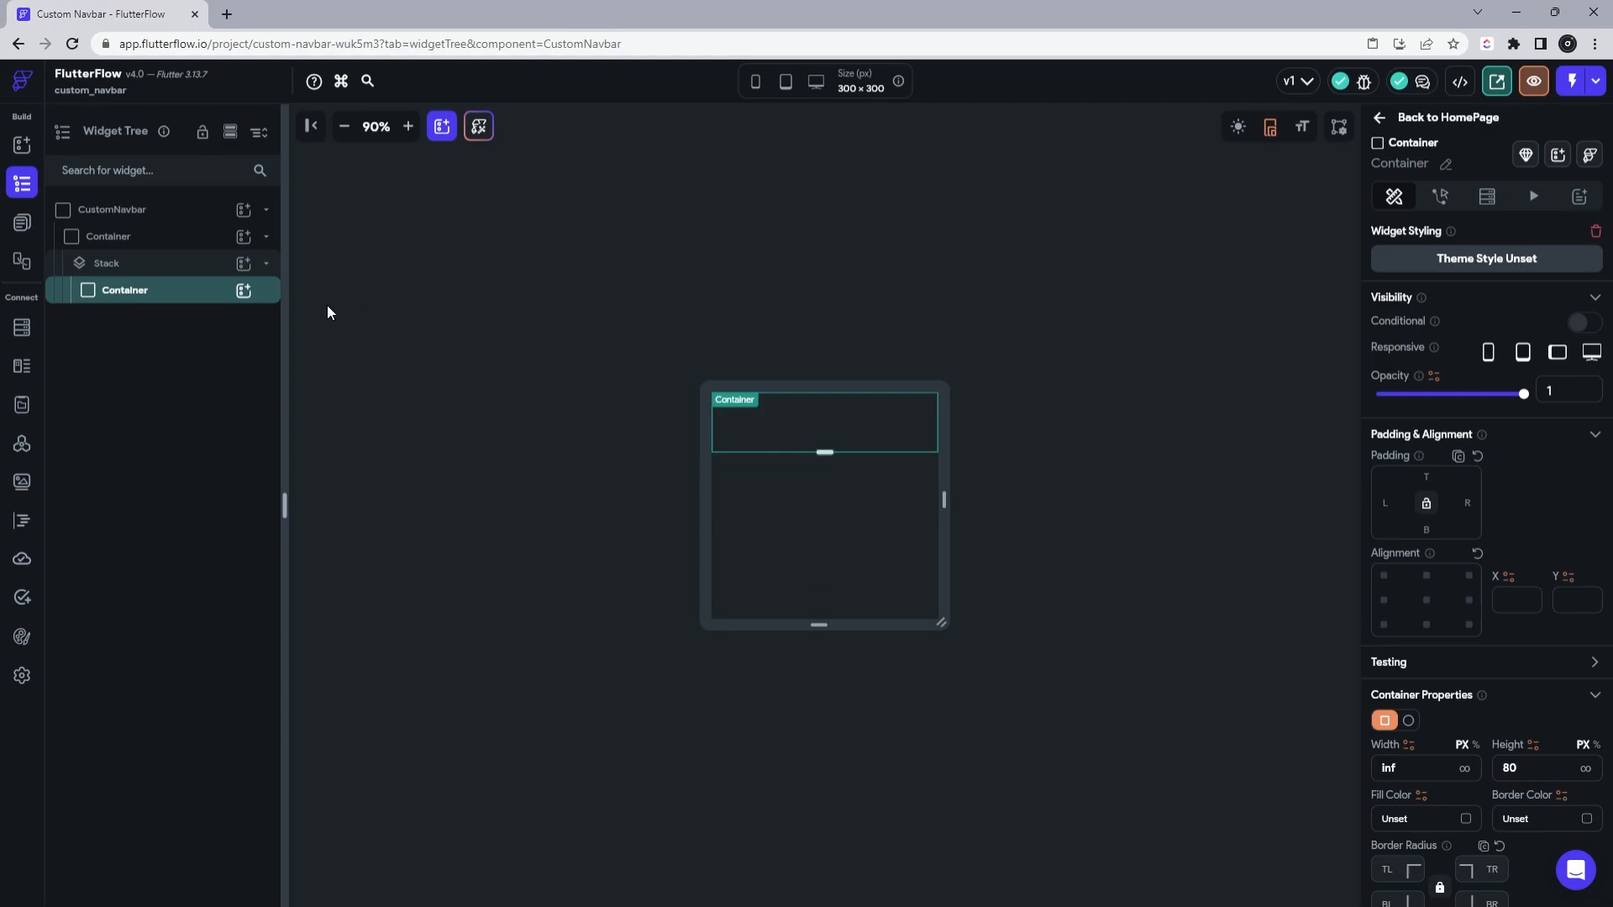
Step: Nest a Stack inside the inner container and add an Image widget to that stack
left_click(244, 291)
left_click(328, 647)
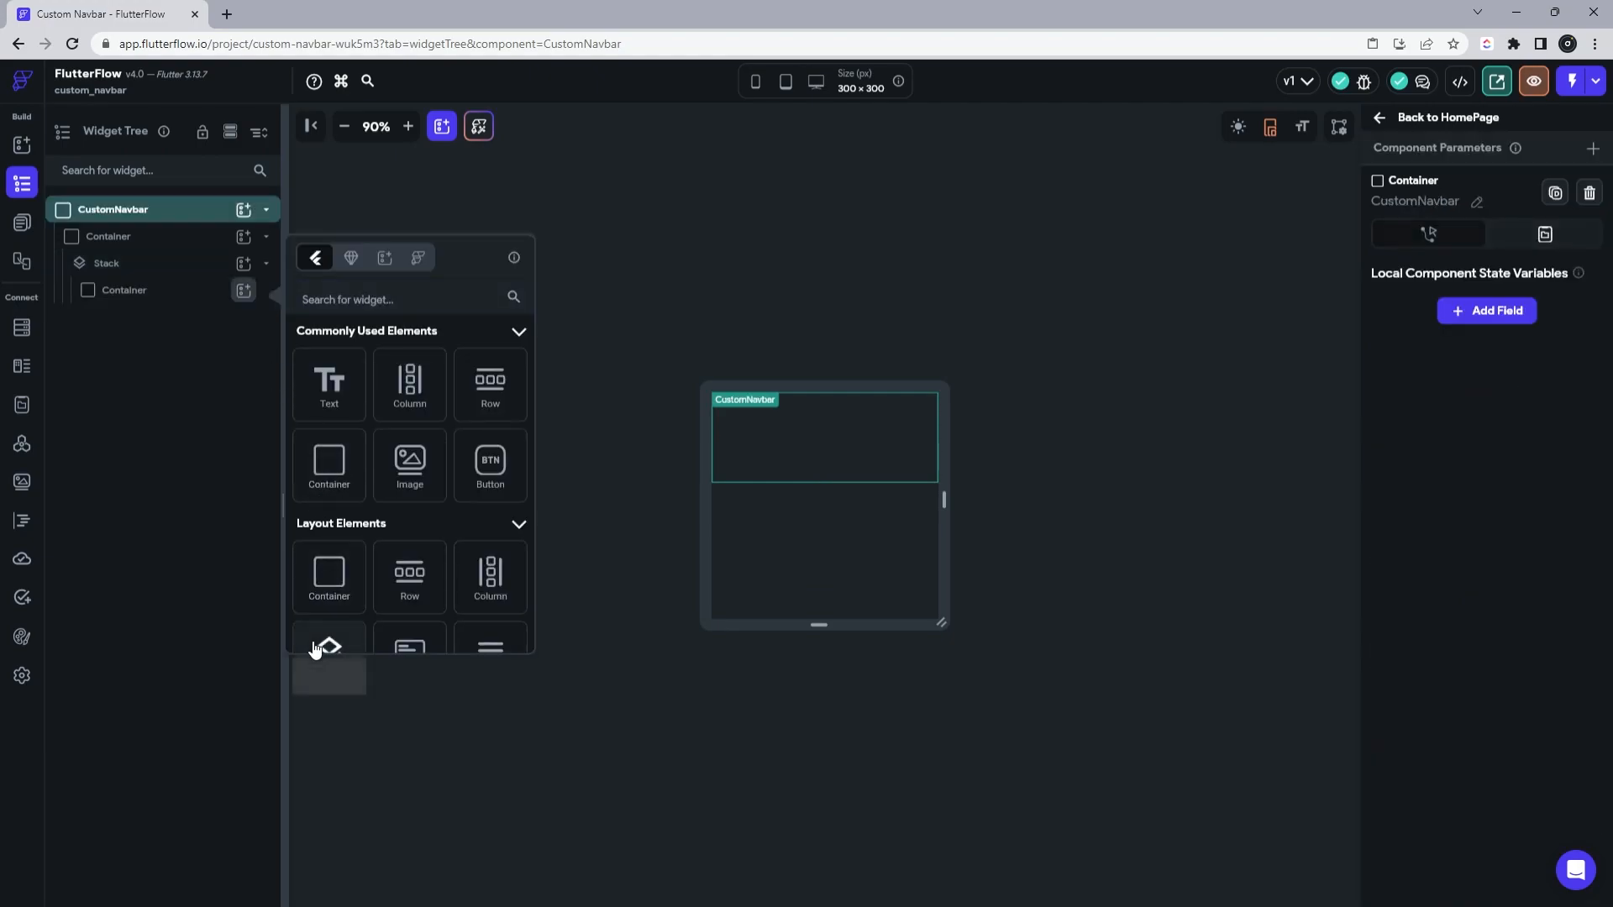
left_click(177, 300)
left_click(206, 318)
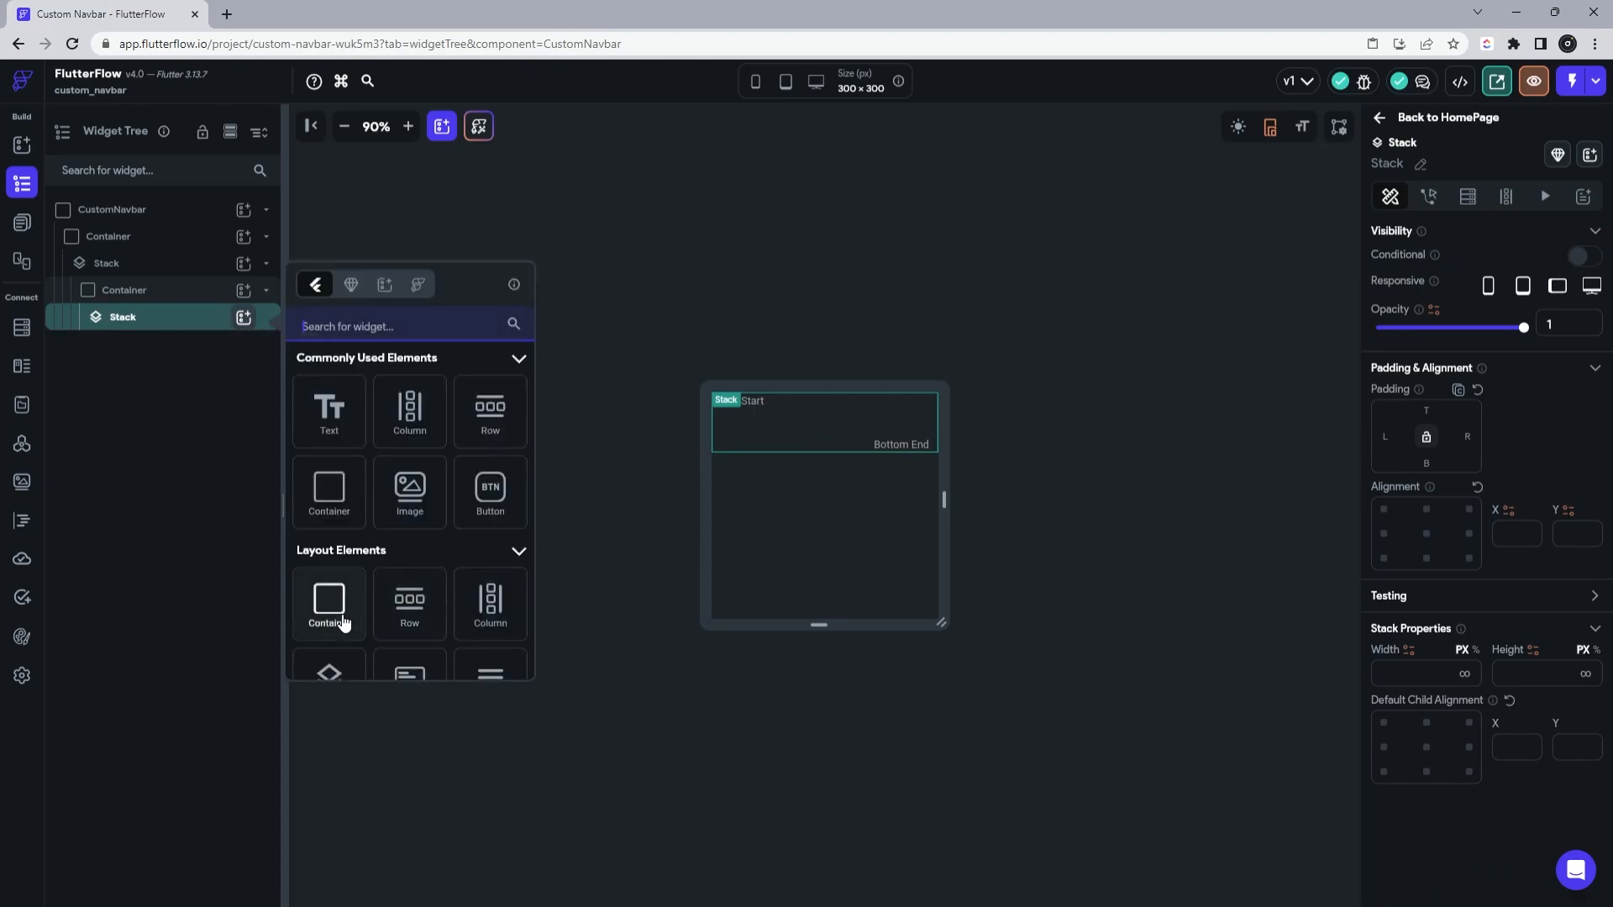
left_click(406, 515)
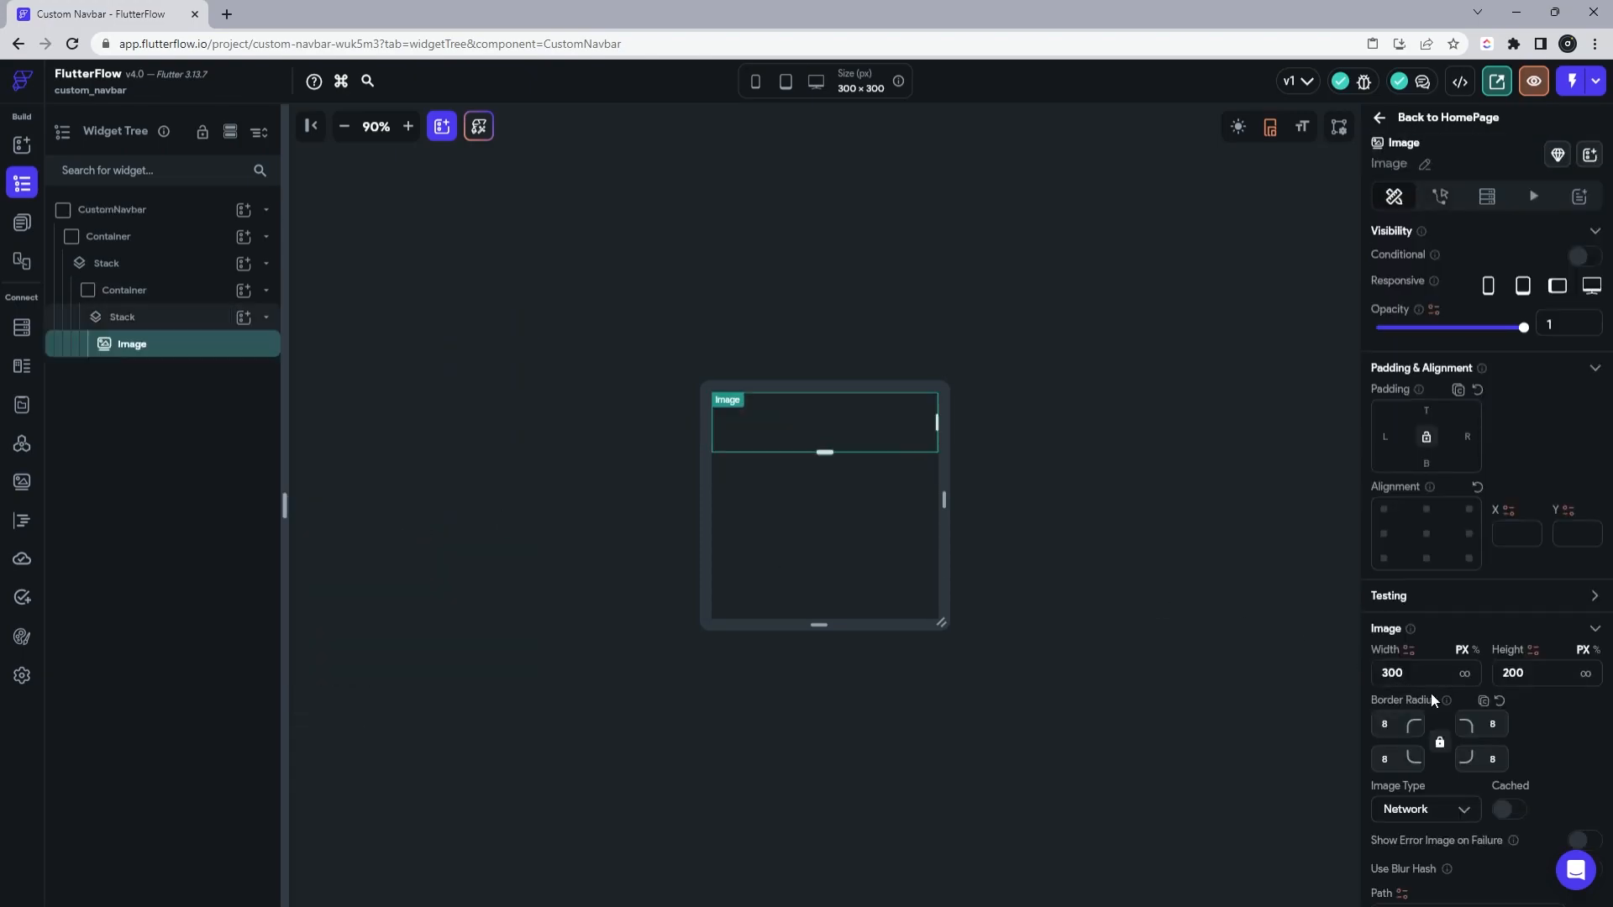
Step: Set the image's width to infinity and its height to 80 px
left_click(1464, 673)
double_click(1514, 673)
type("80")
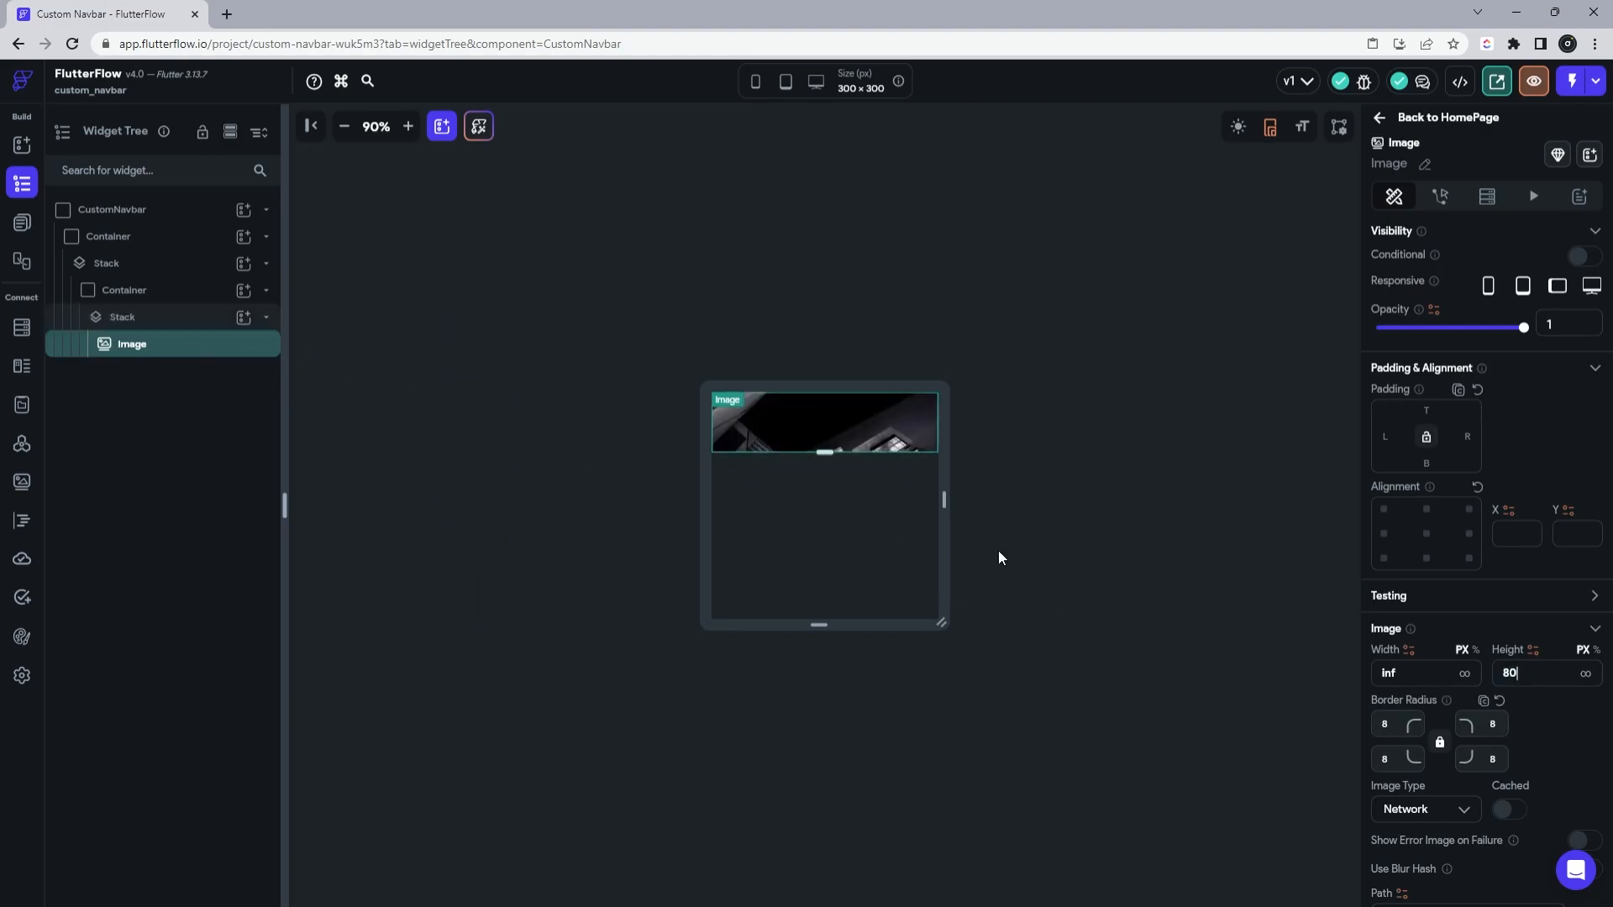
Step: Switch the image type to Asset with dark mode enabled, using nav-bg-light.svg for light mode and nav-bg-dark.svg for dark mode
scroll(1429, 572, "down", 3)
left_click(1426, 557)
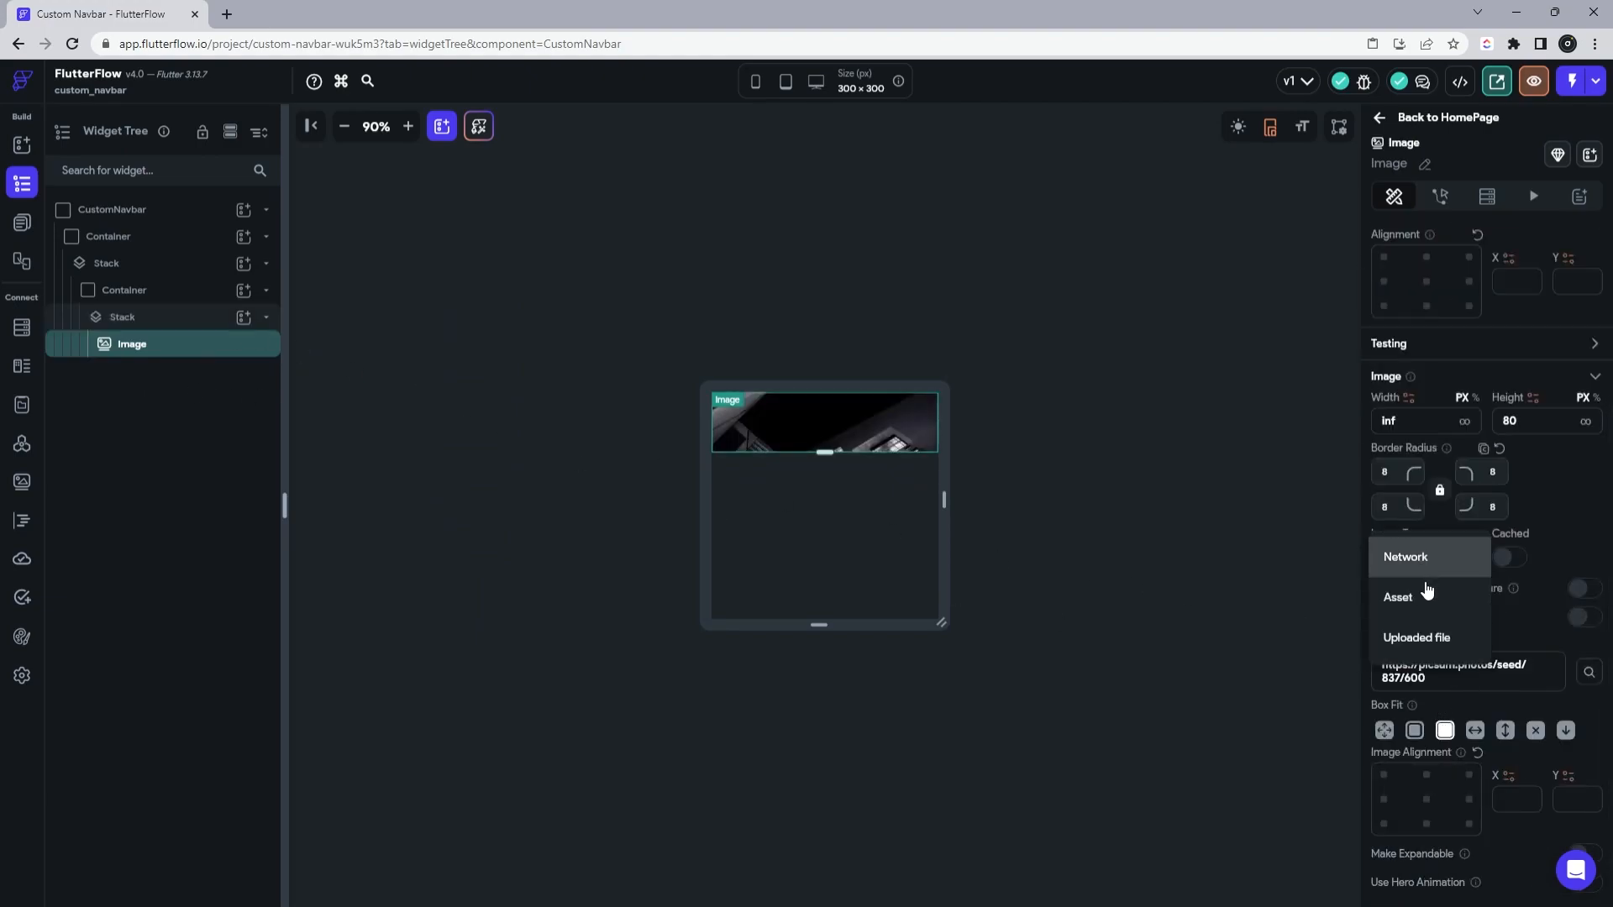
left_click(1428, 594)
left_click(1509, 571)
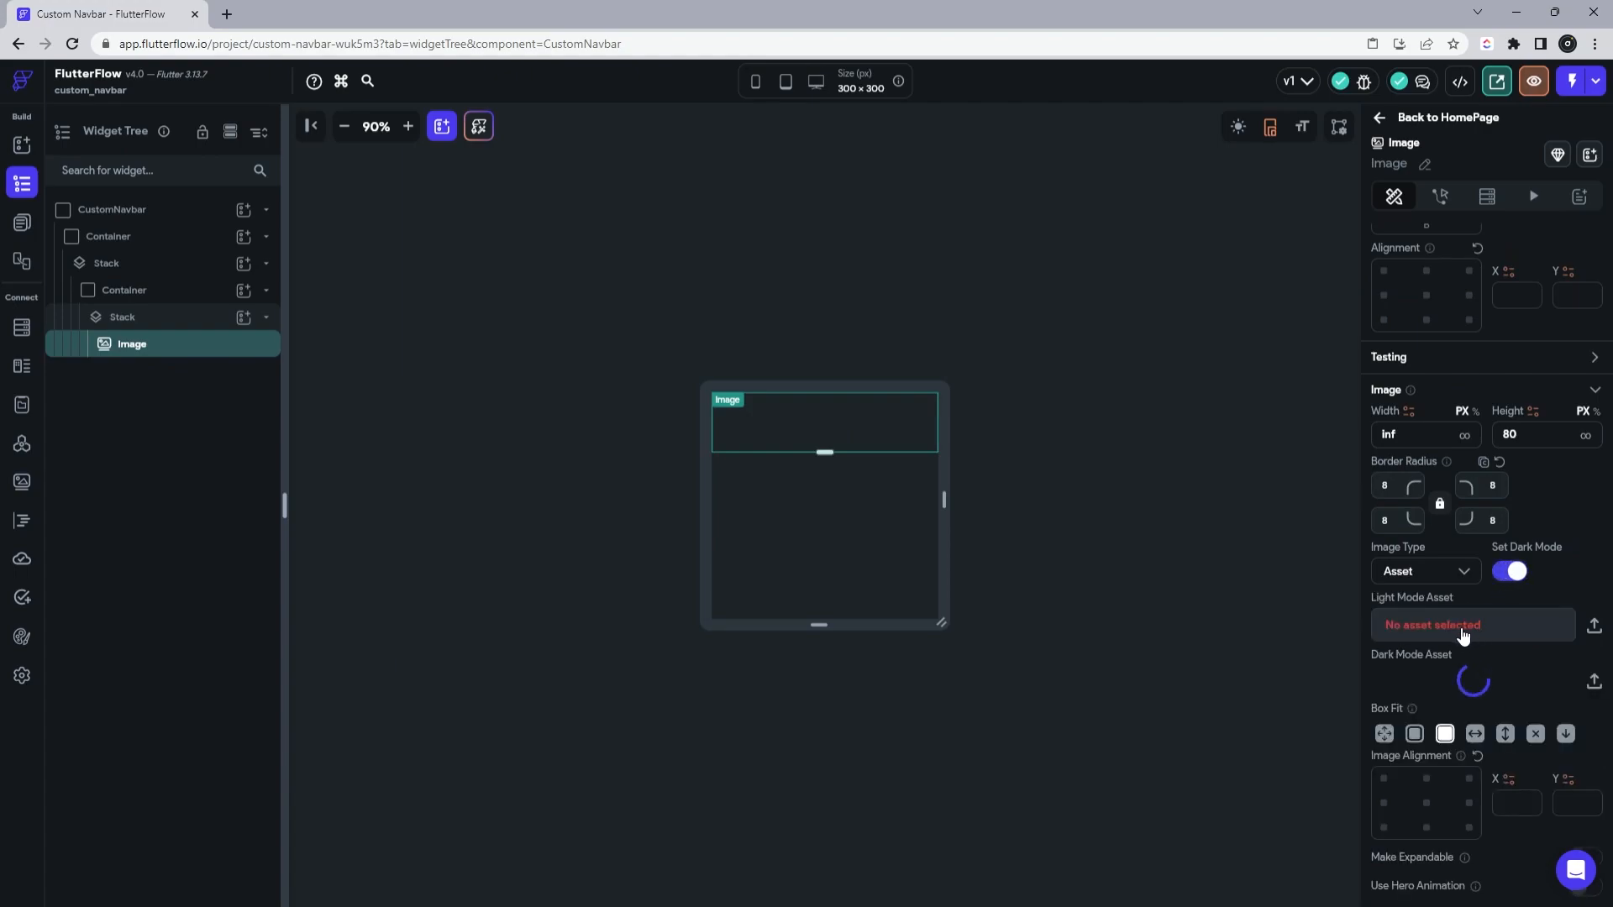
left_click(1464, 626)
left_click(1462, 767)
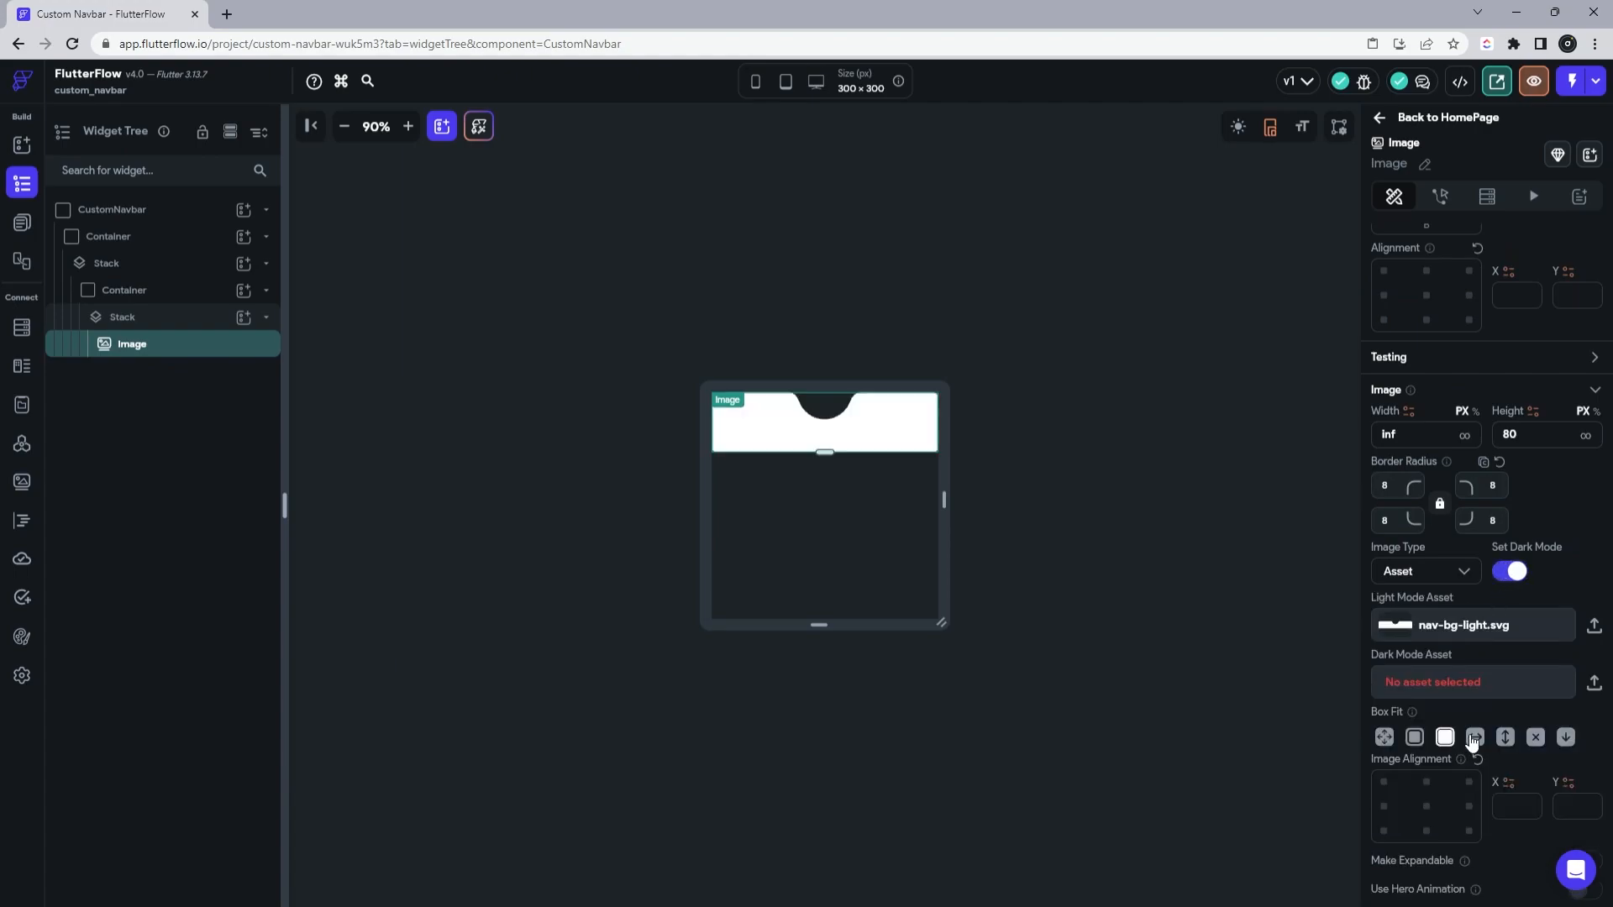
left_click(1481, 683)
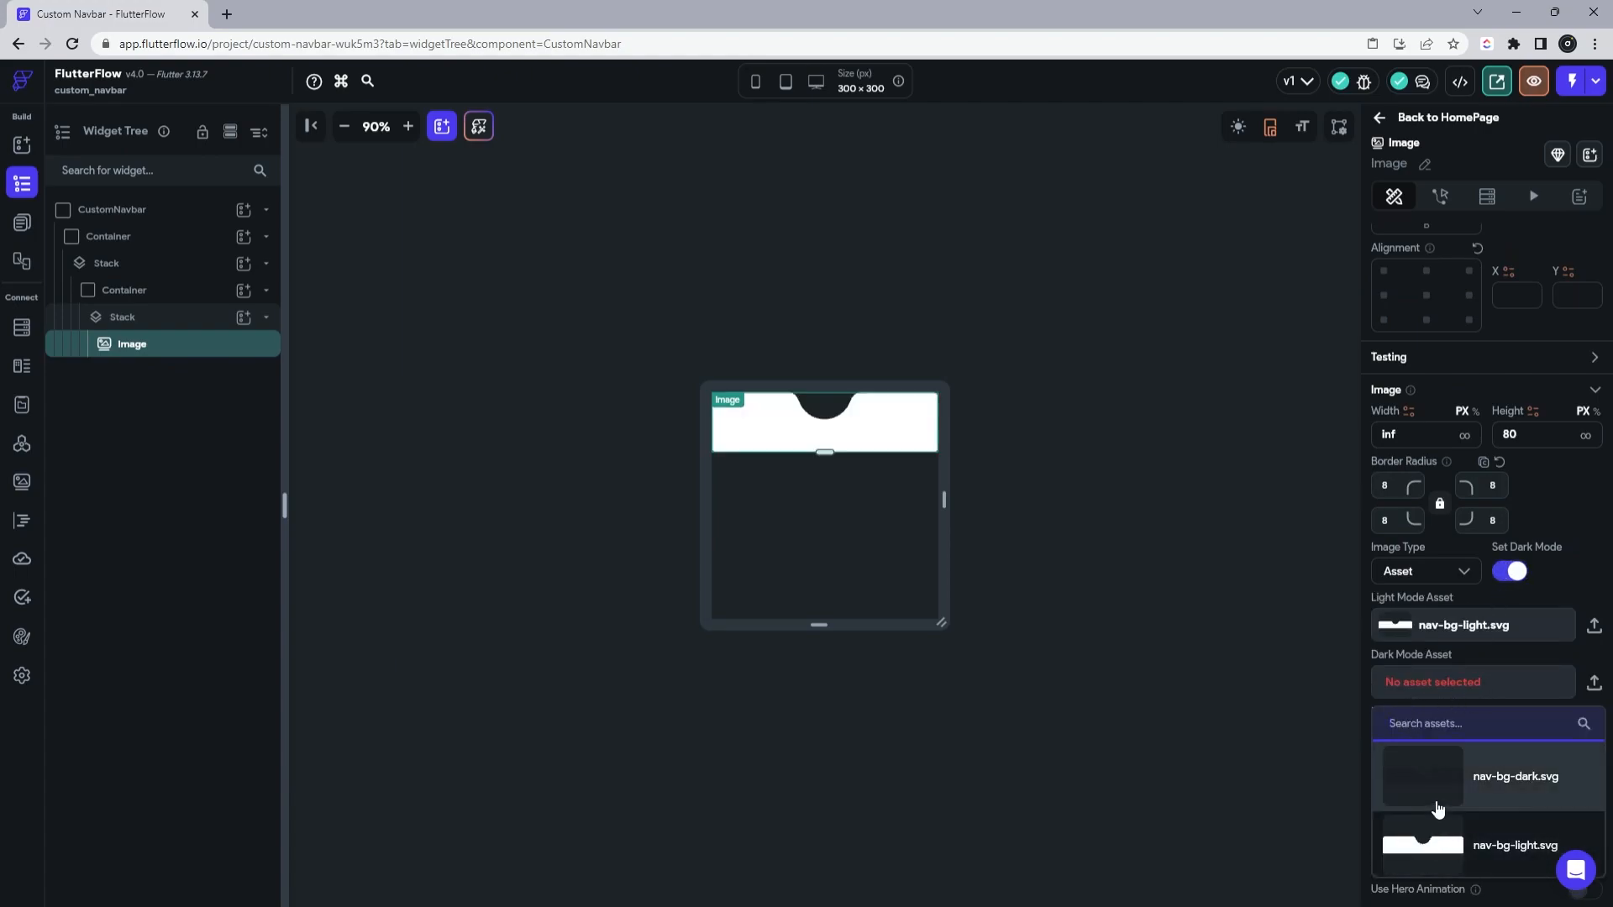
left_click(1432, 777)
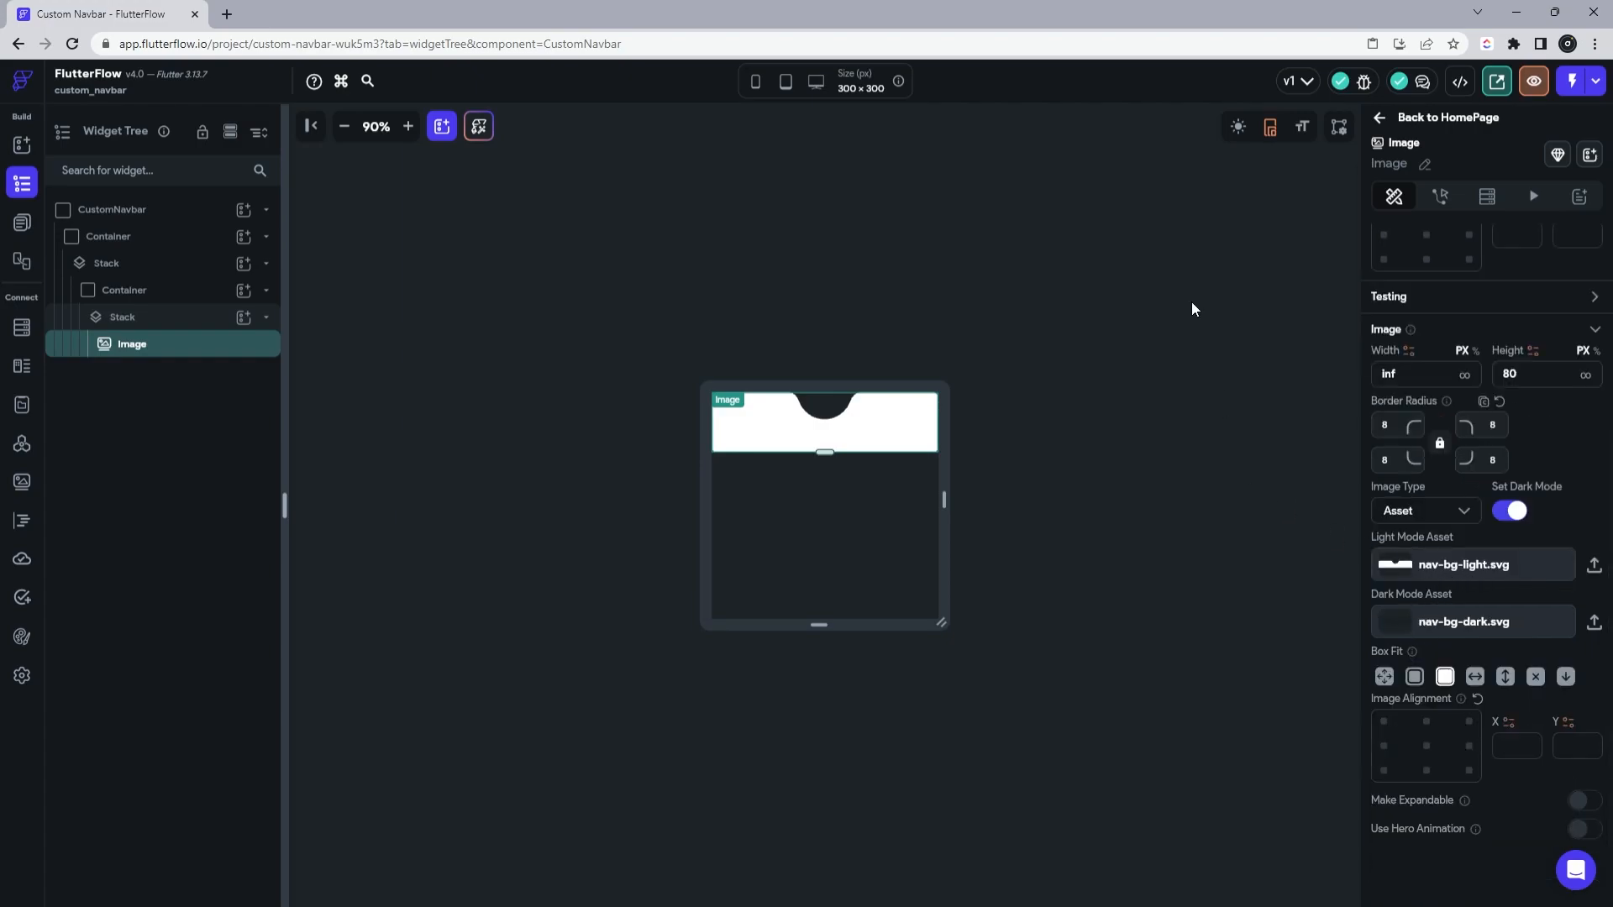
Step: Set the image's box fit to Fill and switch the canvas to phone size
left_click(1239, 128)
left_click(1239, 128)
left_click(1384, 676)
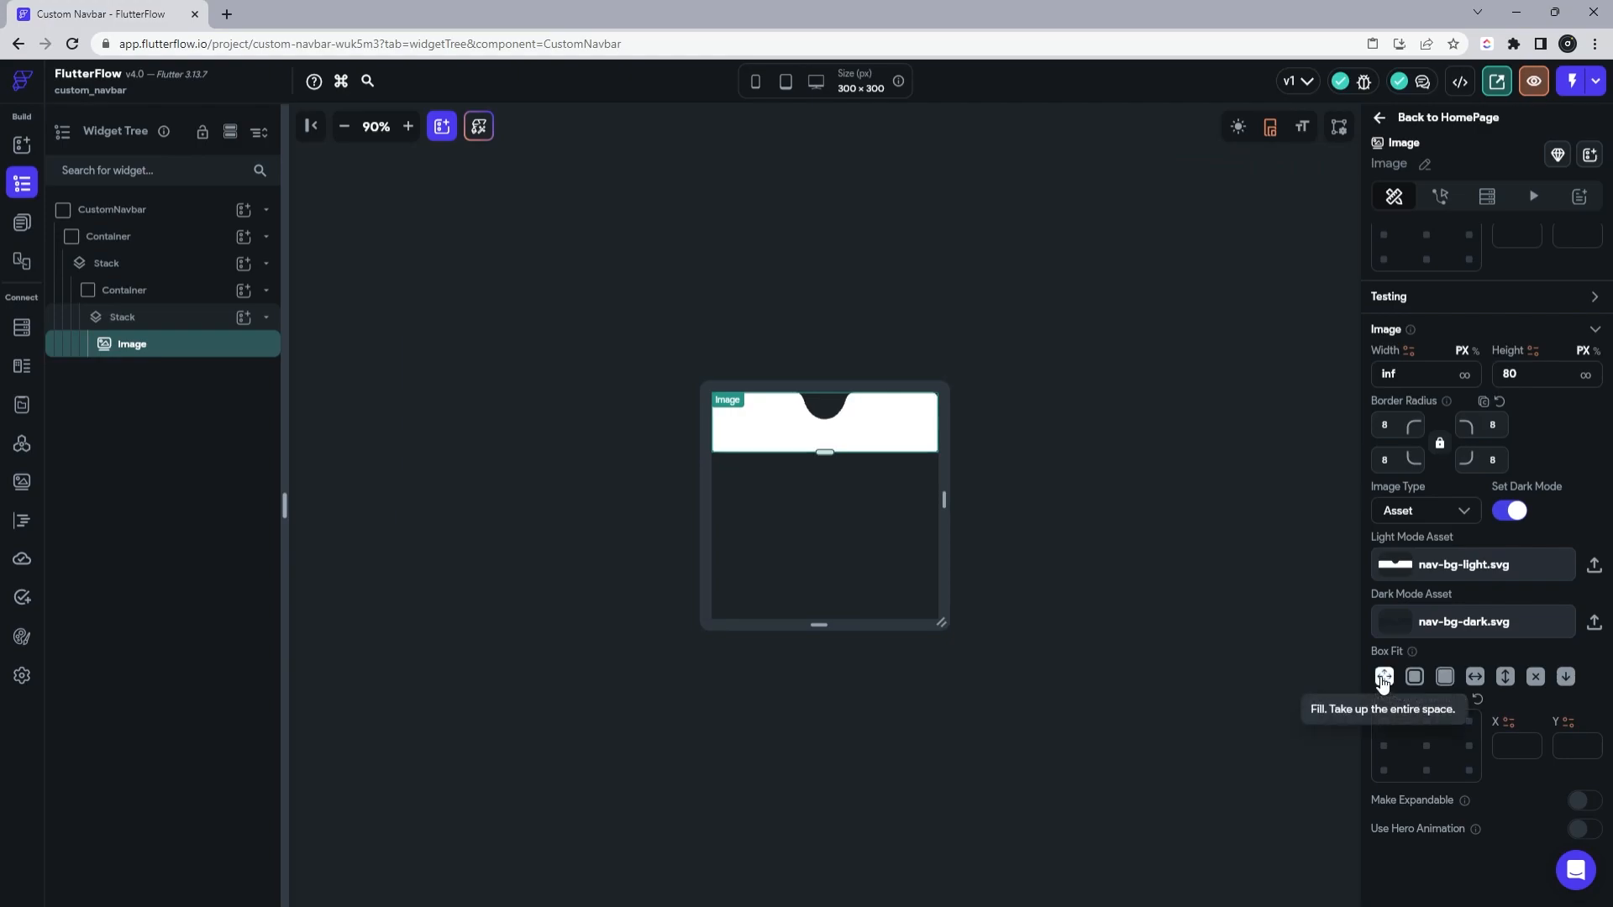
left_click(757, 83)
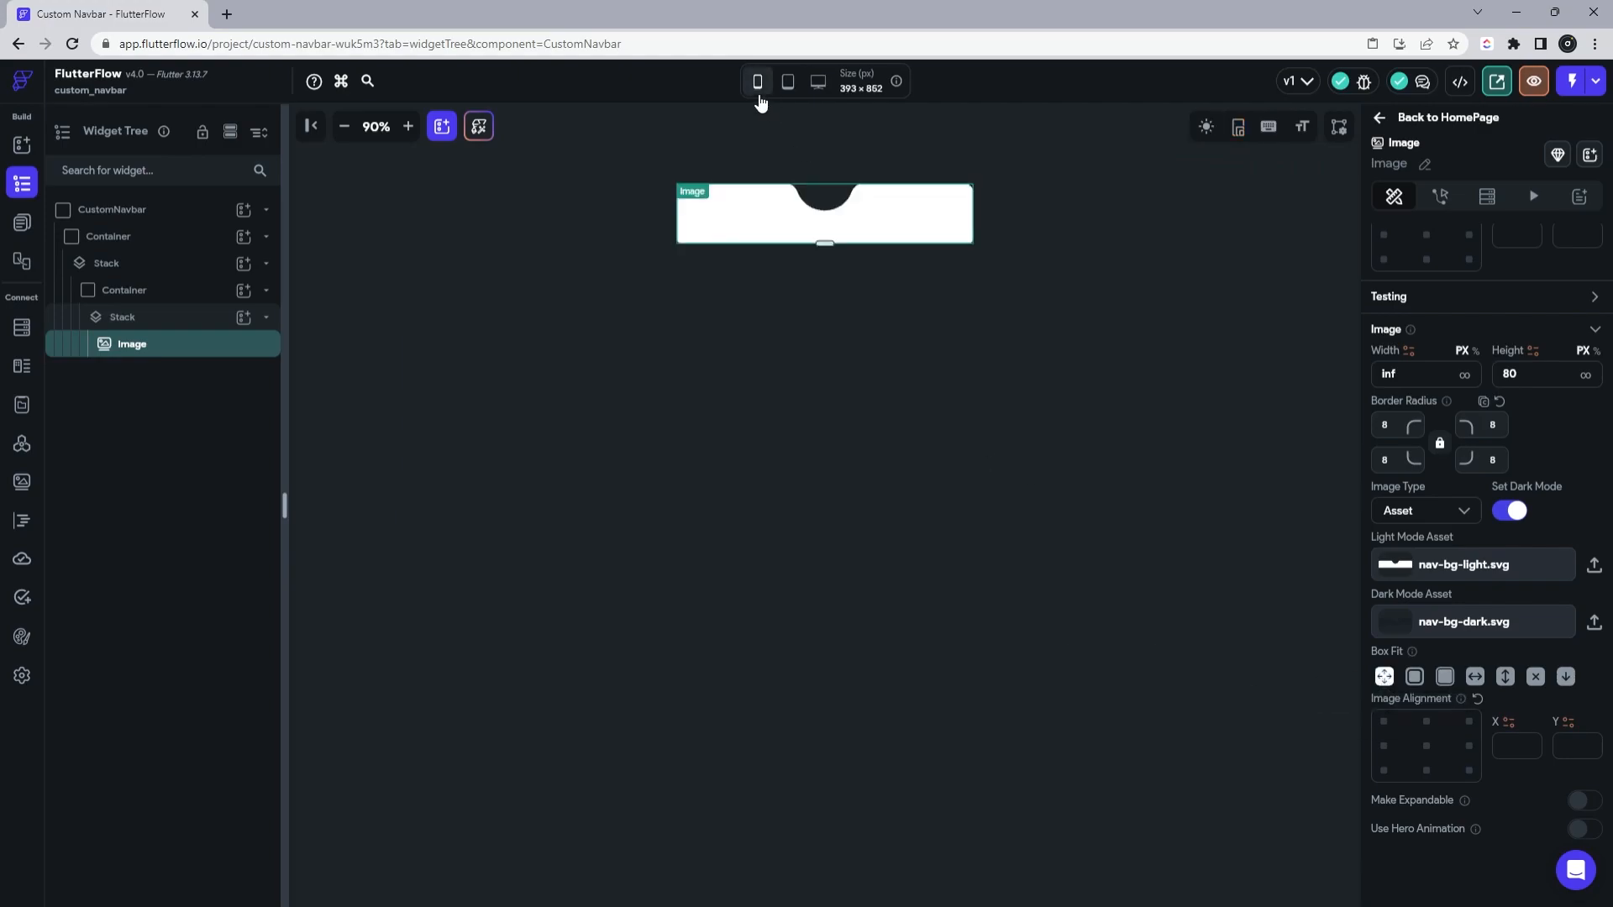
Step: Add a Row to the inner stack and set that stack's default child alignment to center
left_click(147, 320)
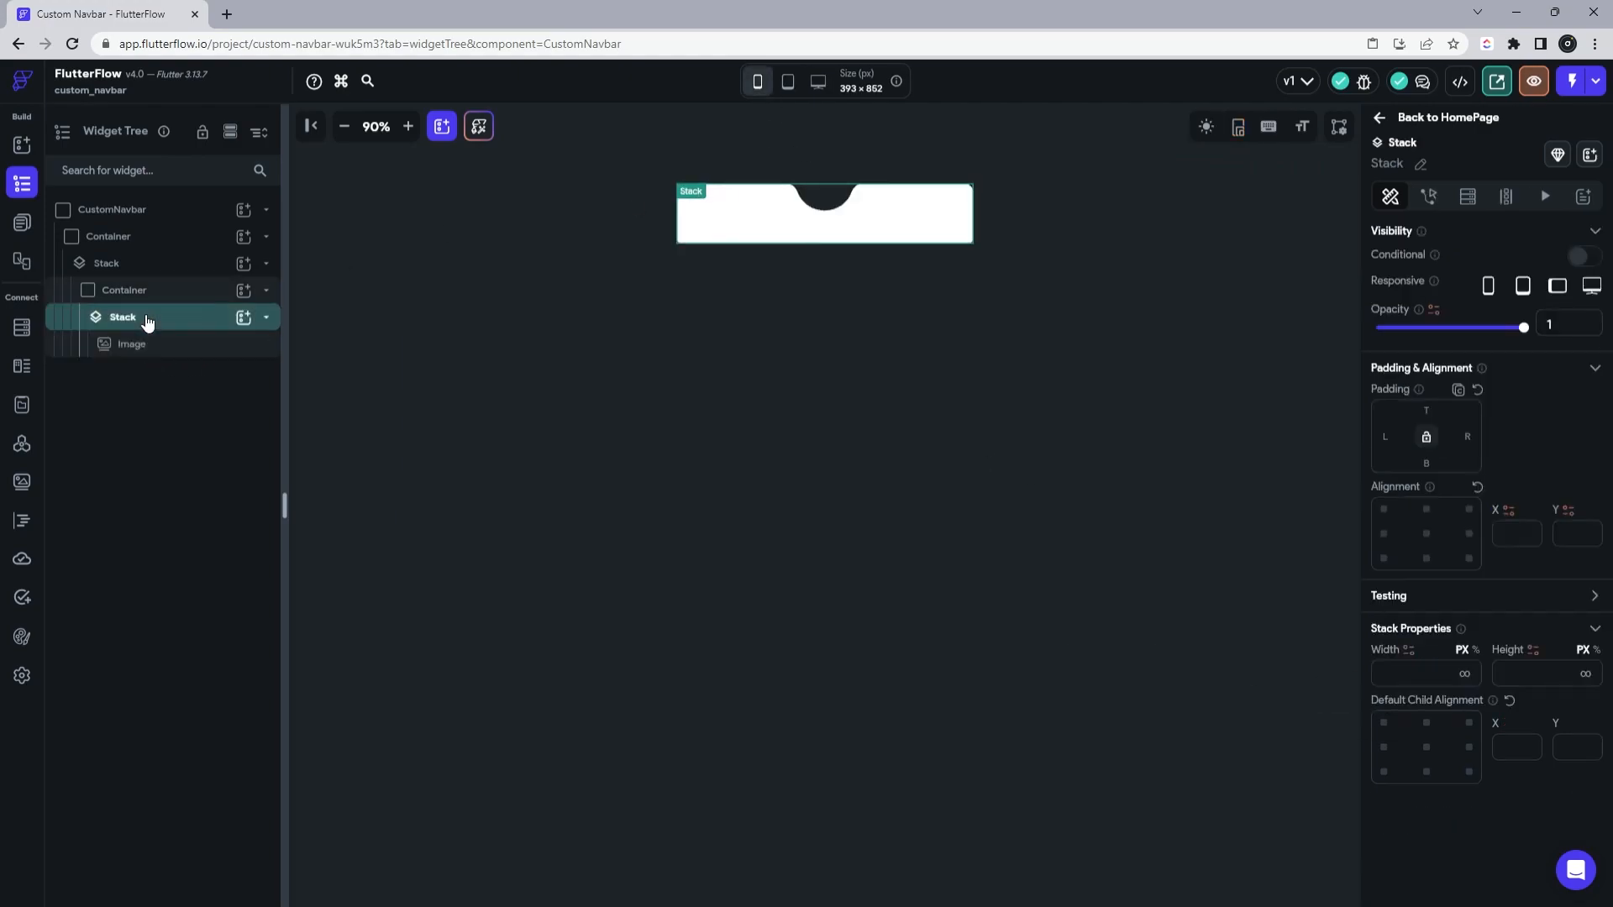
left_click(243, 318)
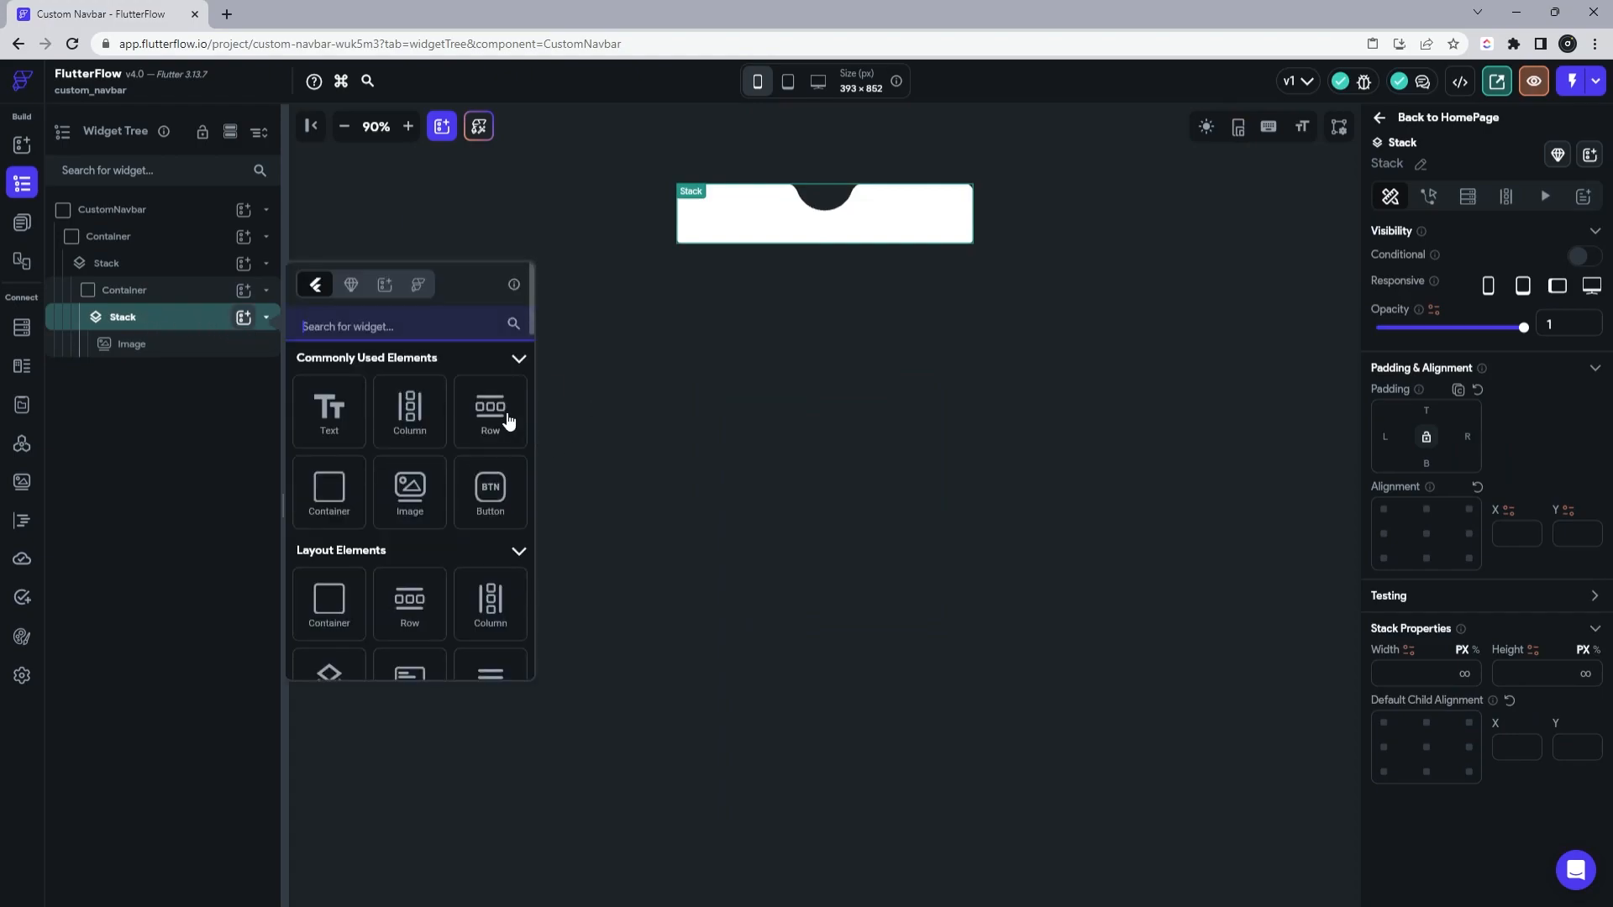
left_click(509, 420)
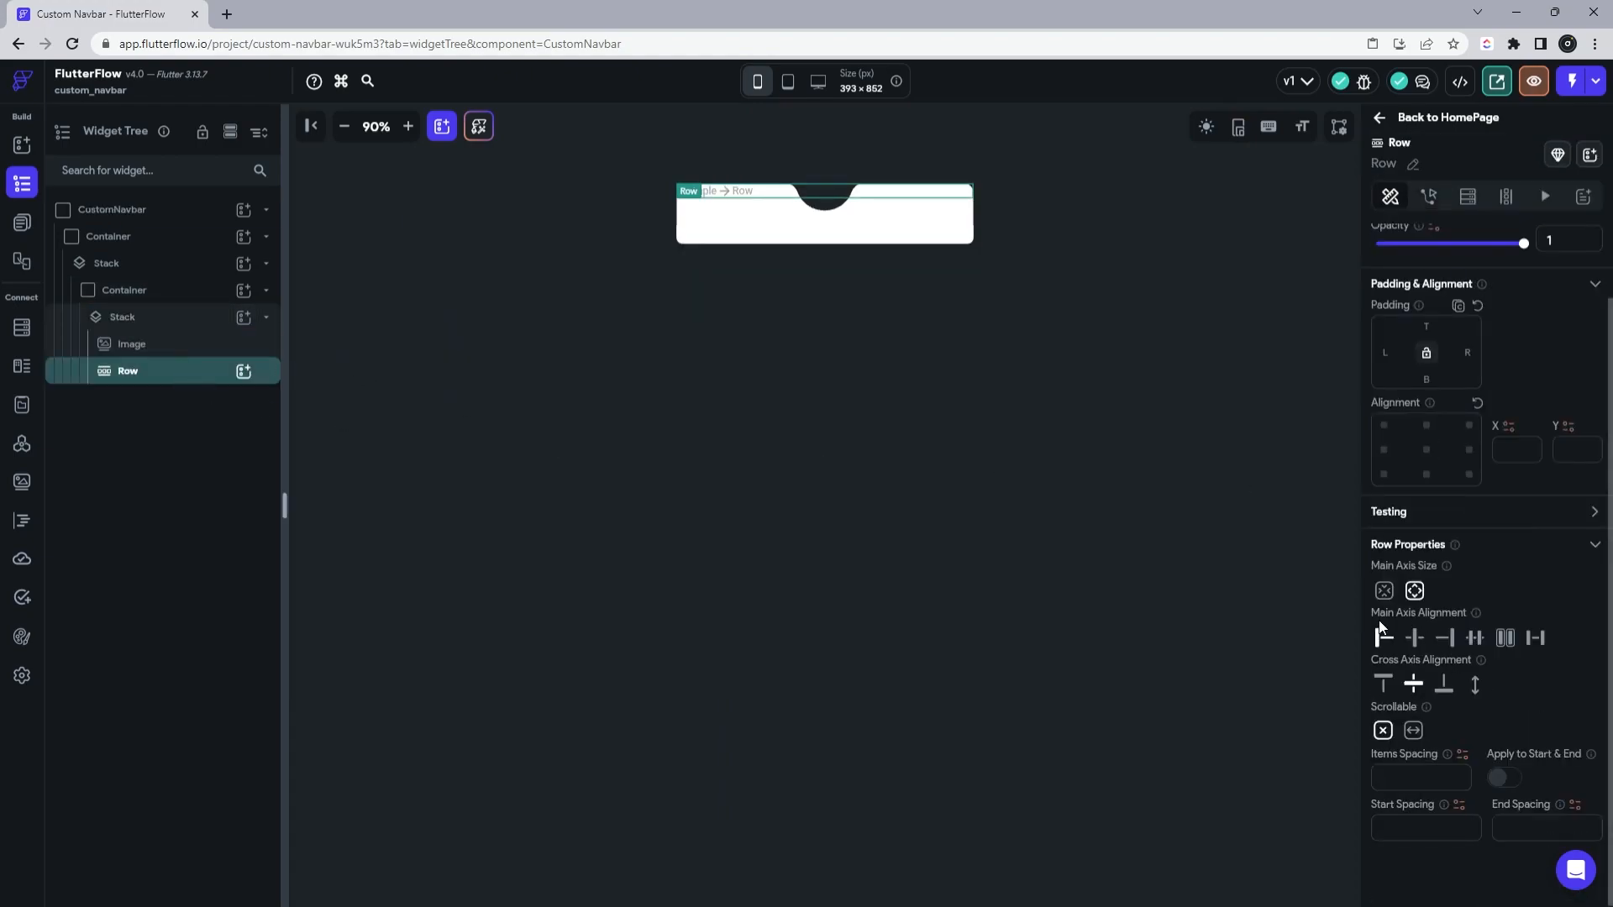
left_click(153, 317)
left_click(1425, 741)
Step: Give the row 30 px of left and right padding and set its main axis alignment to Space Between
left_click(190, 381)
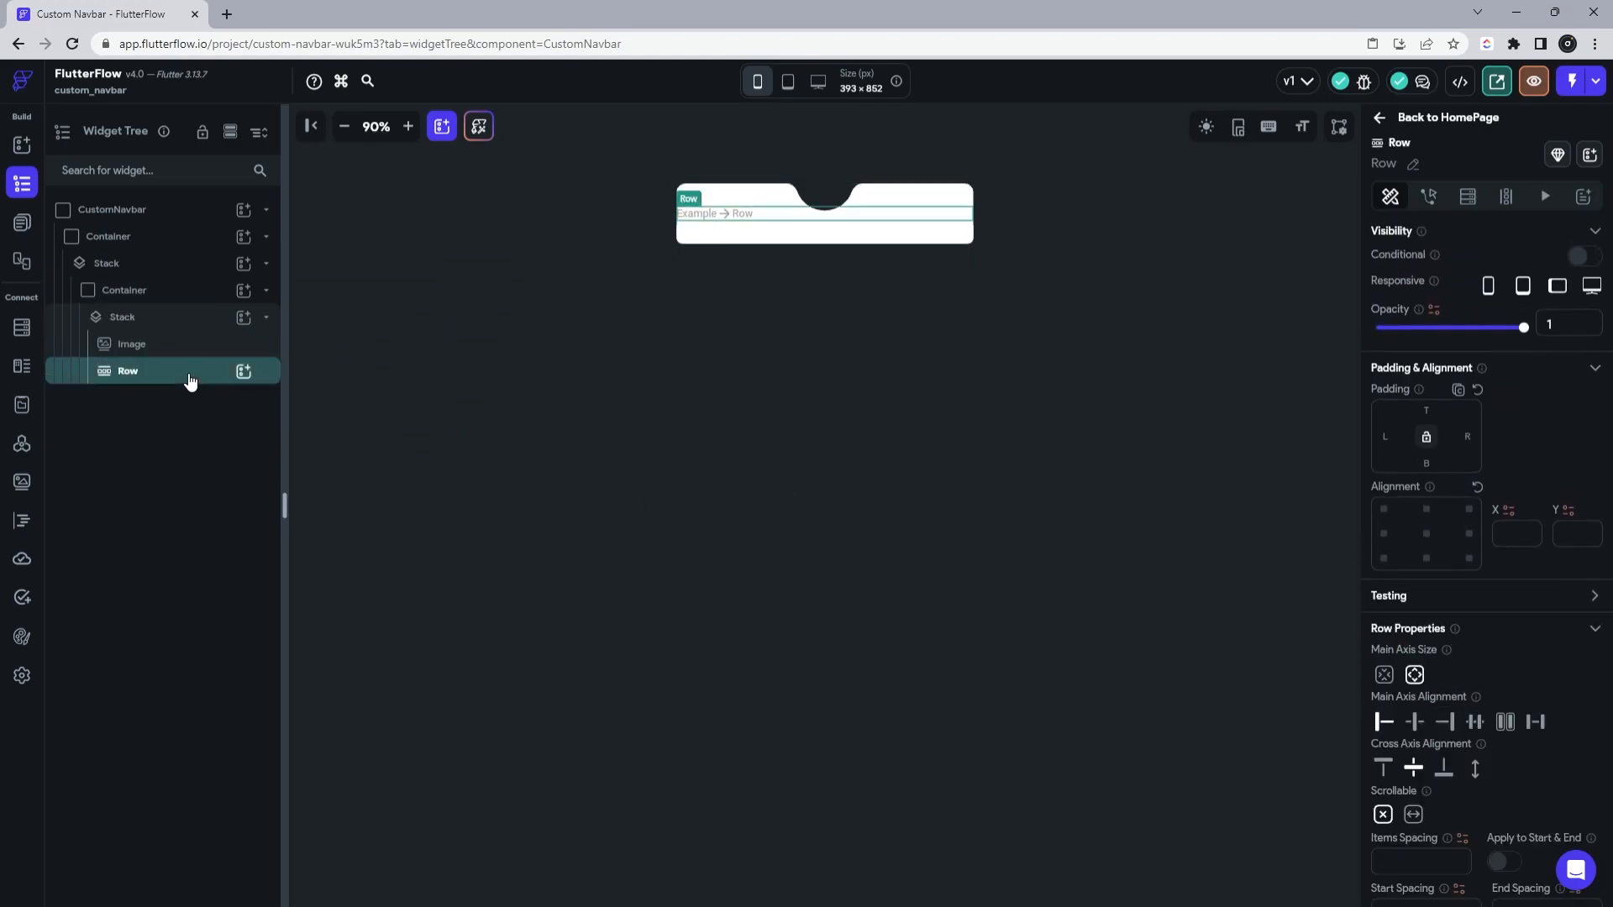
left_click(1384, 438)
type("3030")
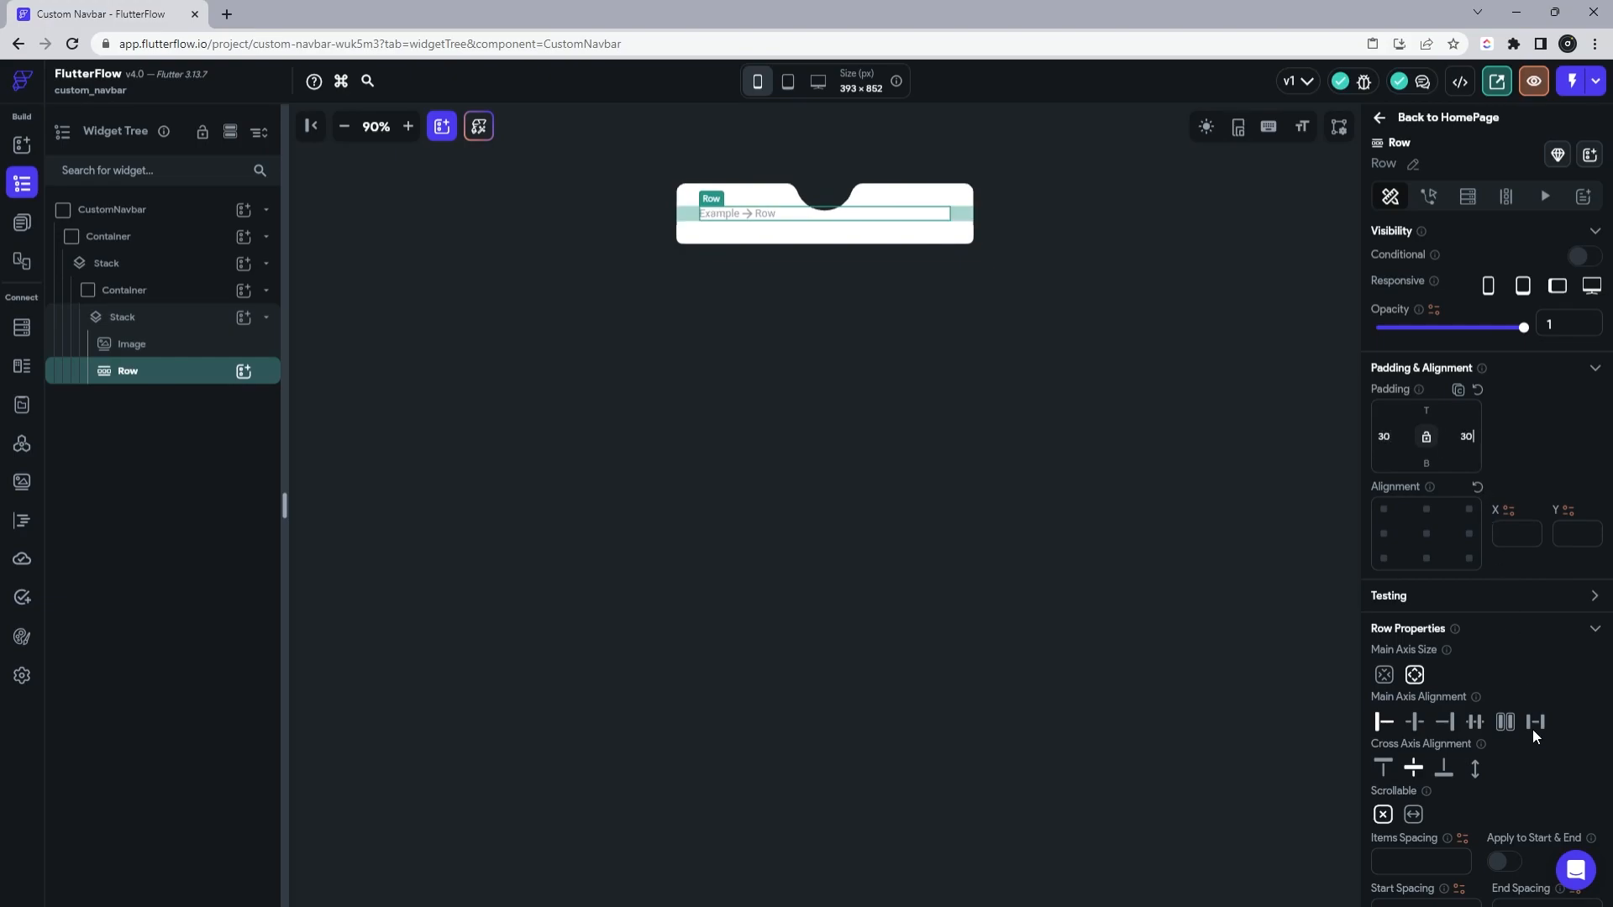
left_click(1534, 725)
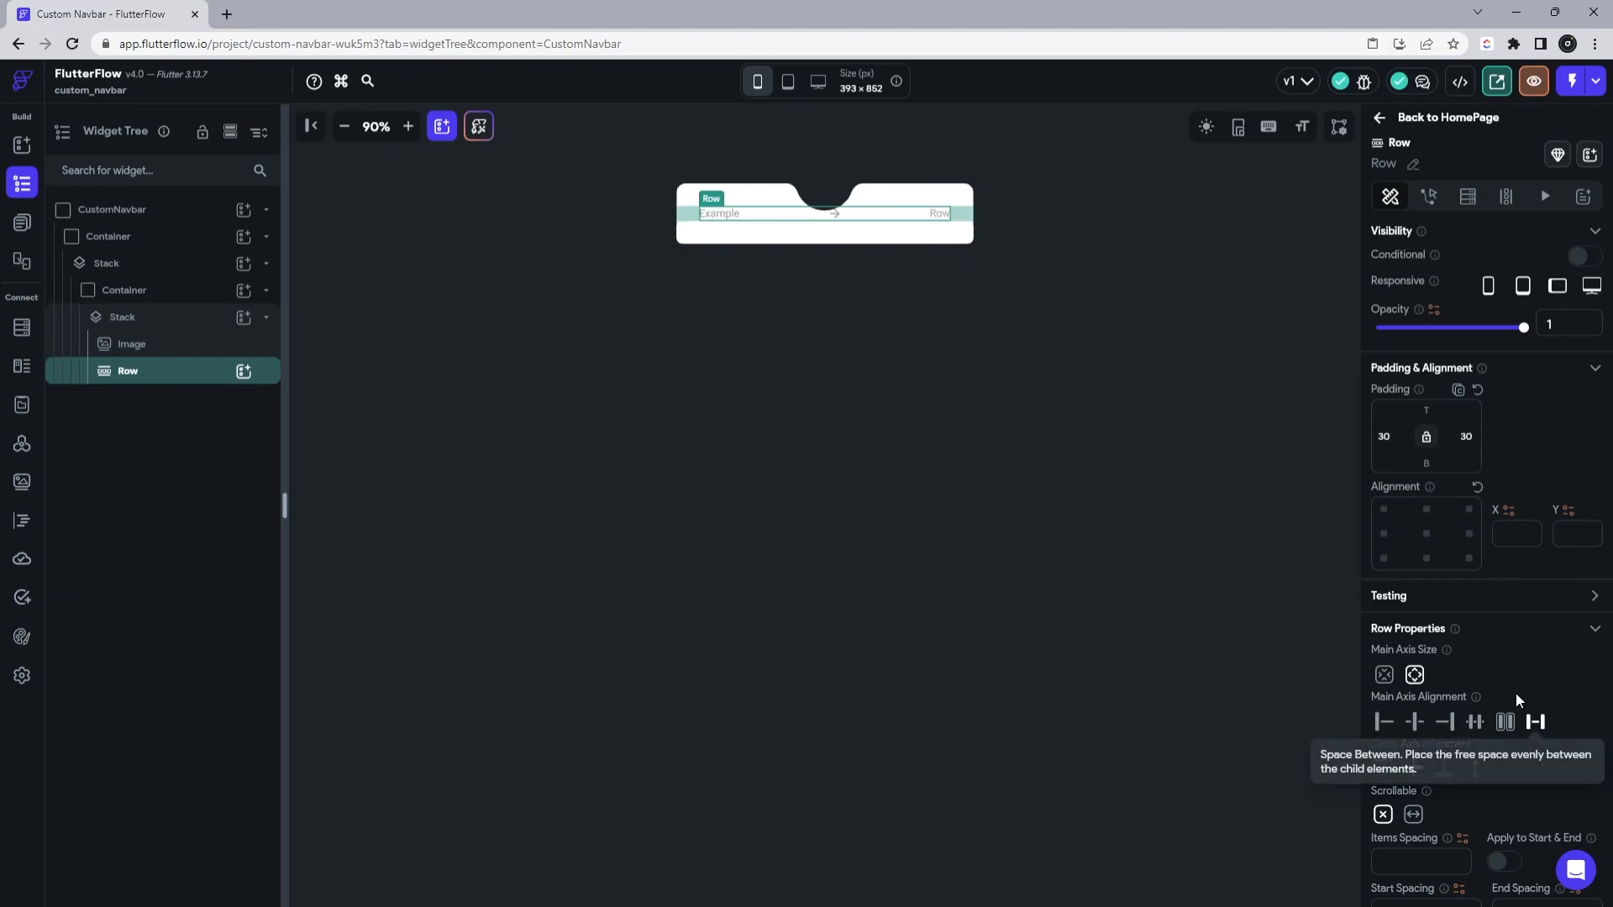
Step: Find the IconButton widget by searching for "Icon" and add it to the row
left_click(245, 375)
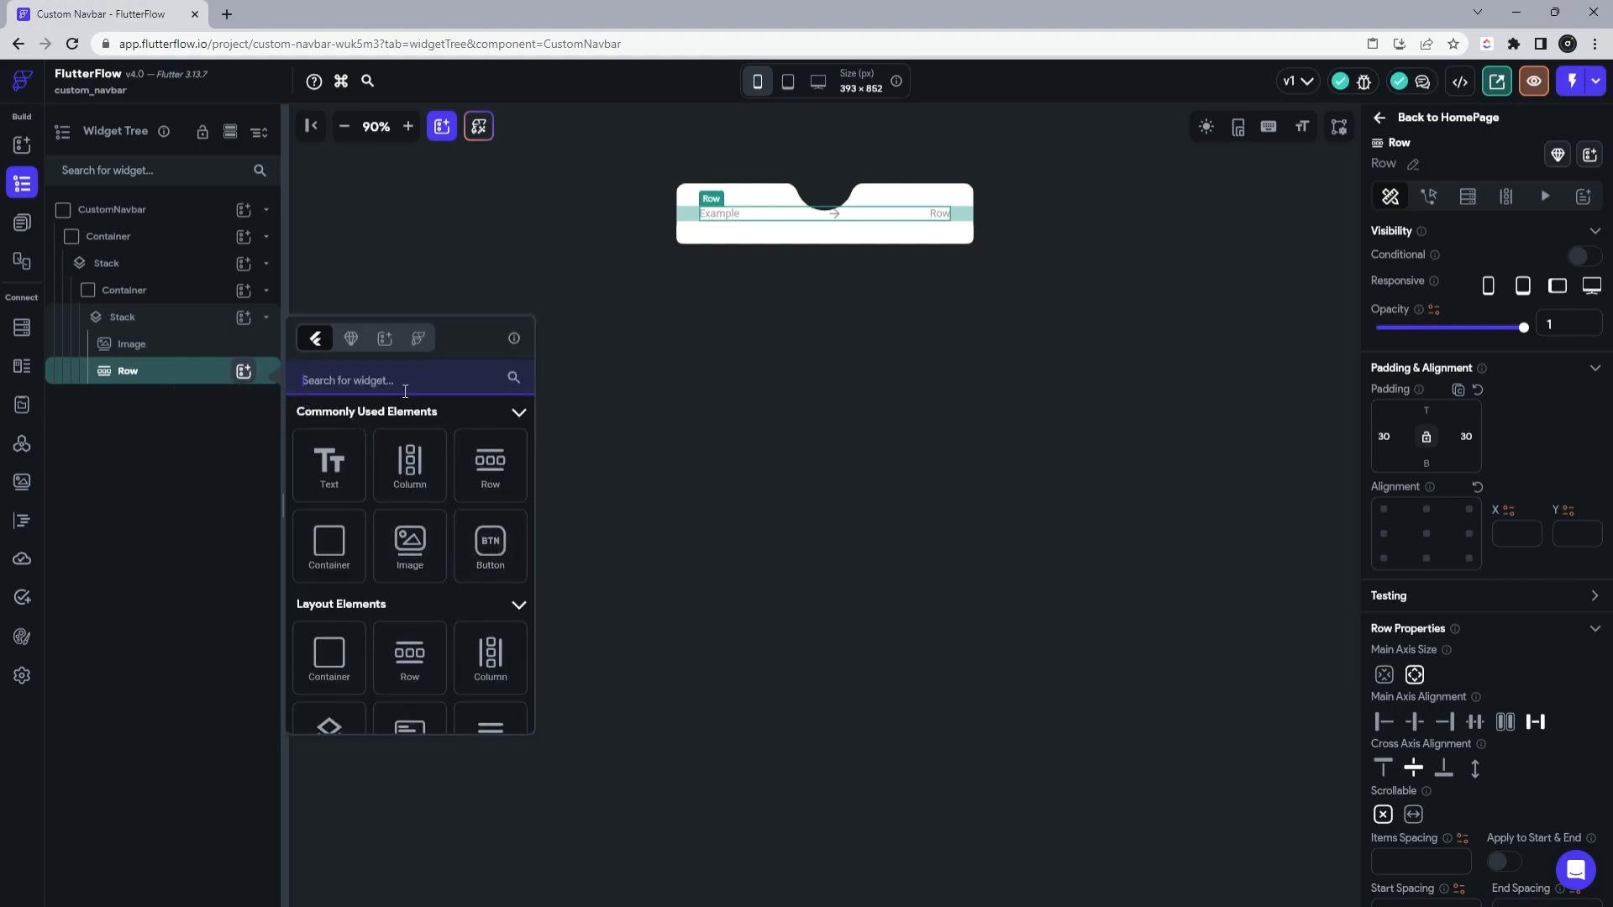
type("Icon")
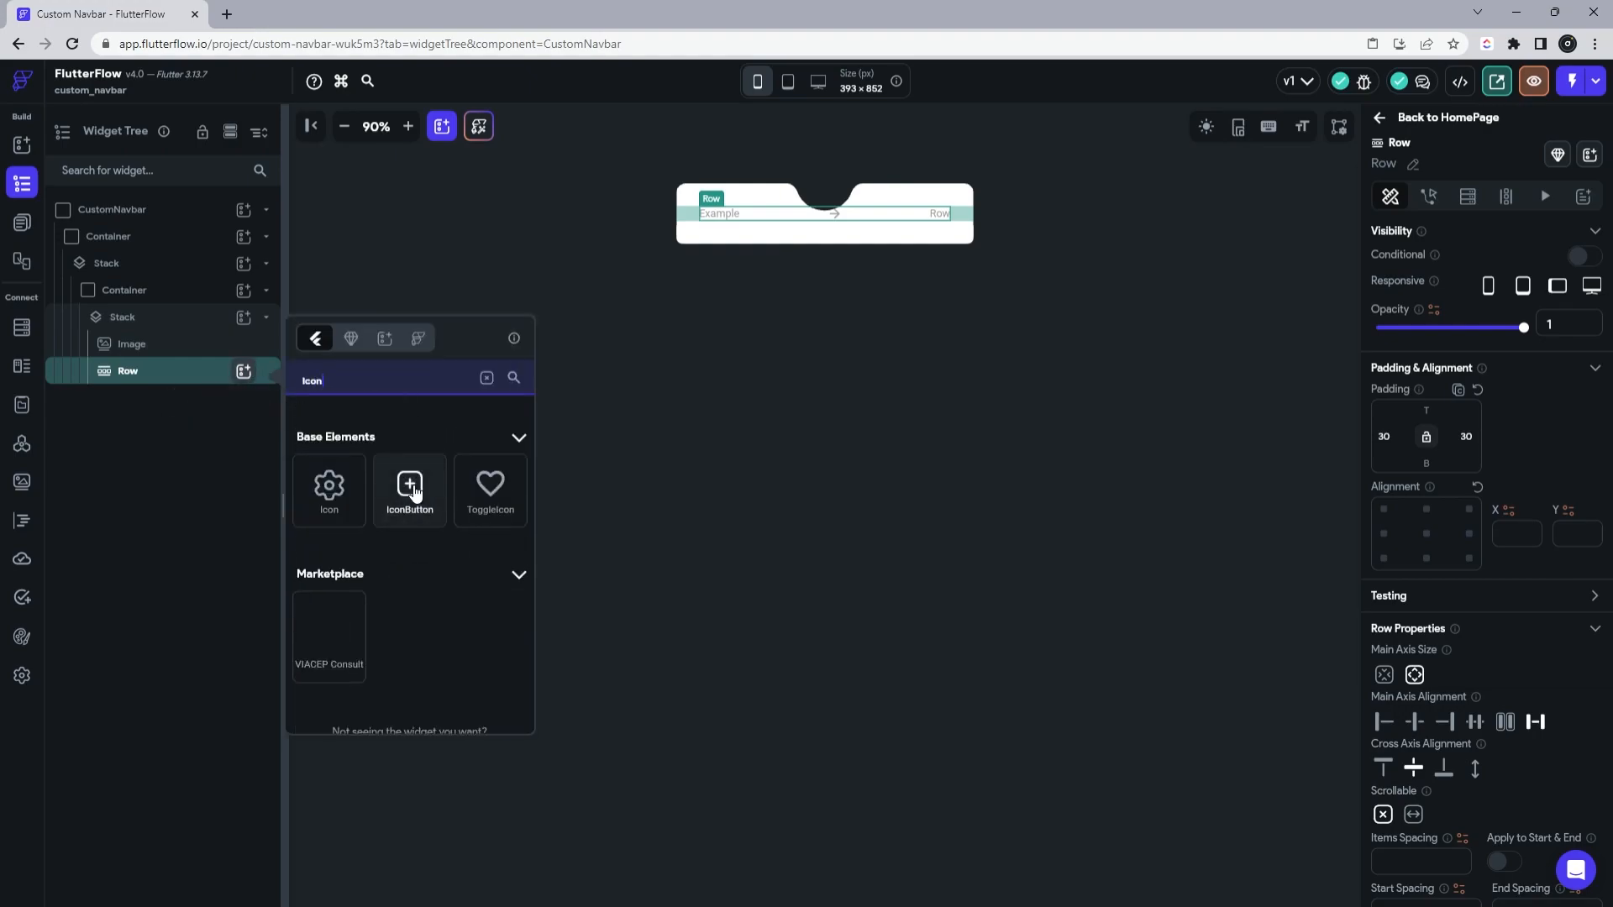
left_click(410, 490)
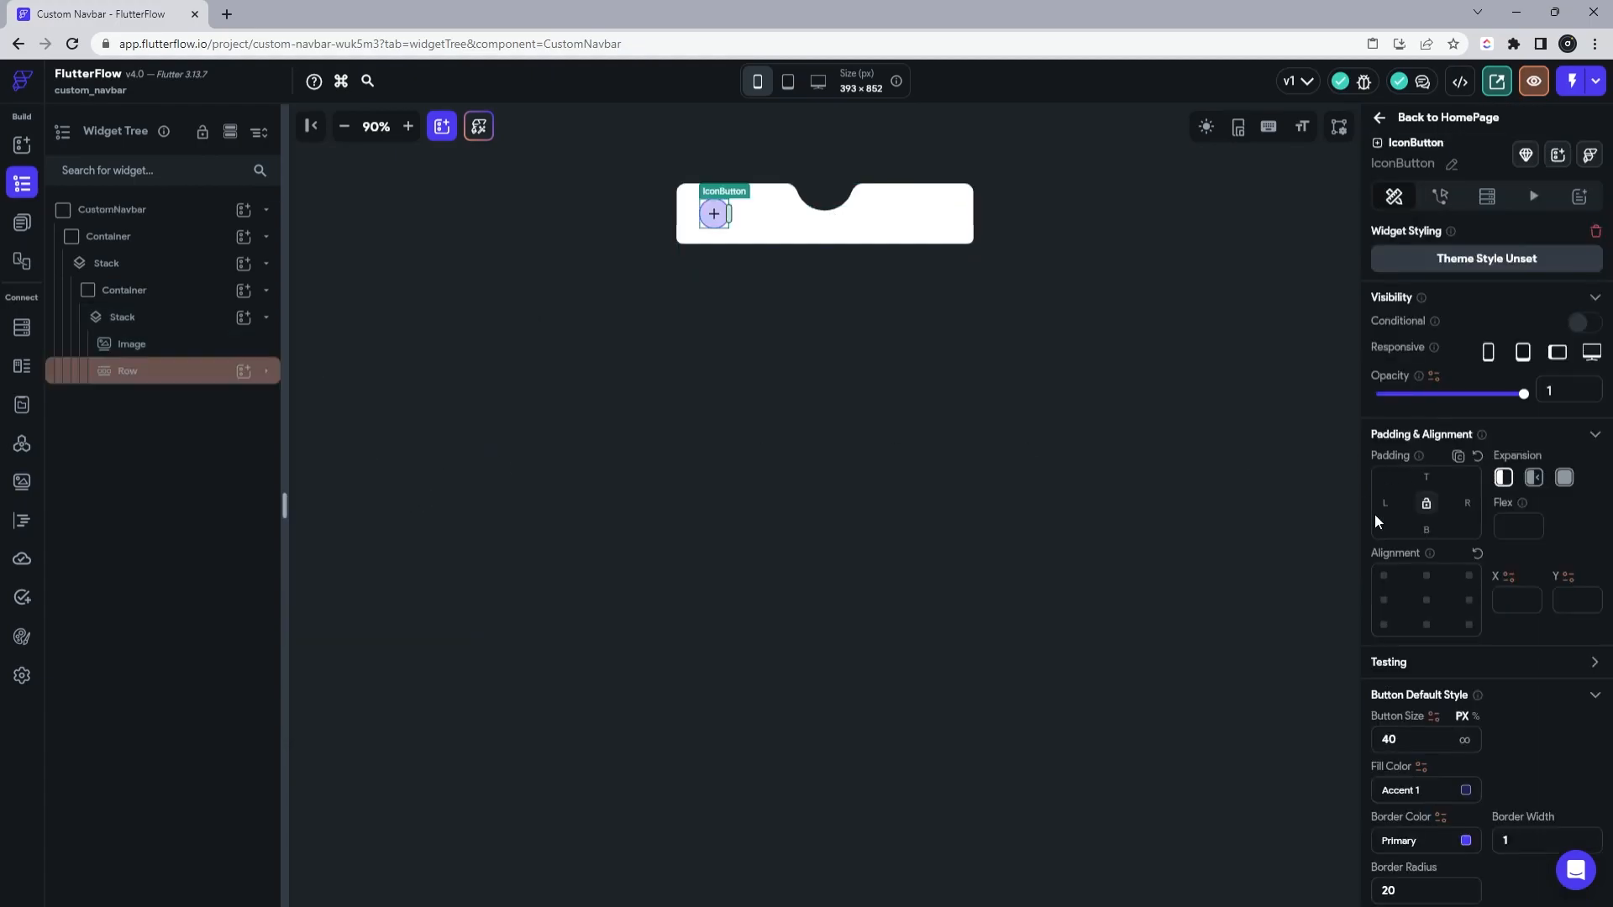
Step: Clear the icon button's fill color and border color
scroll(1477, 601, "down", 4)
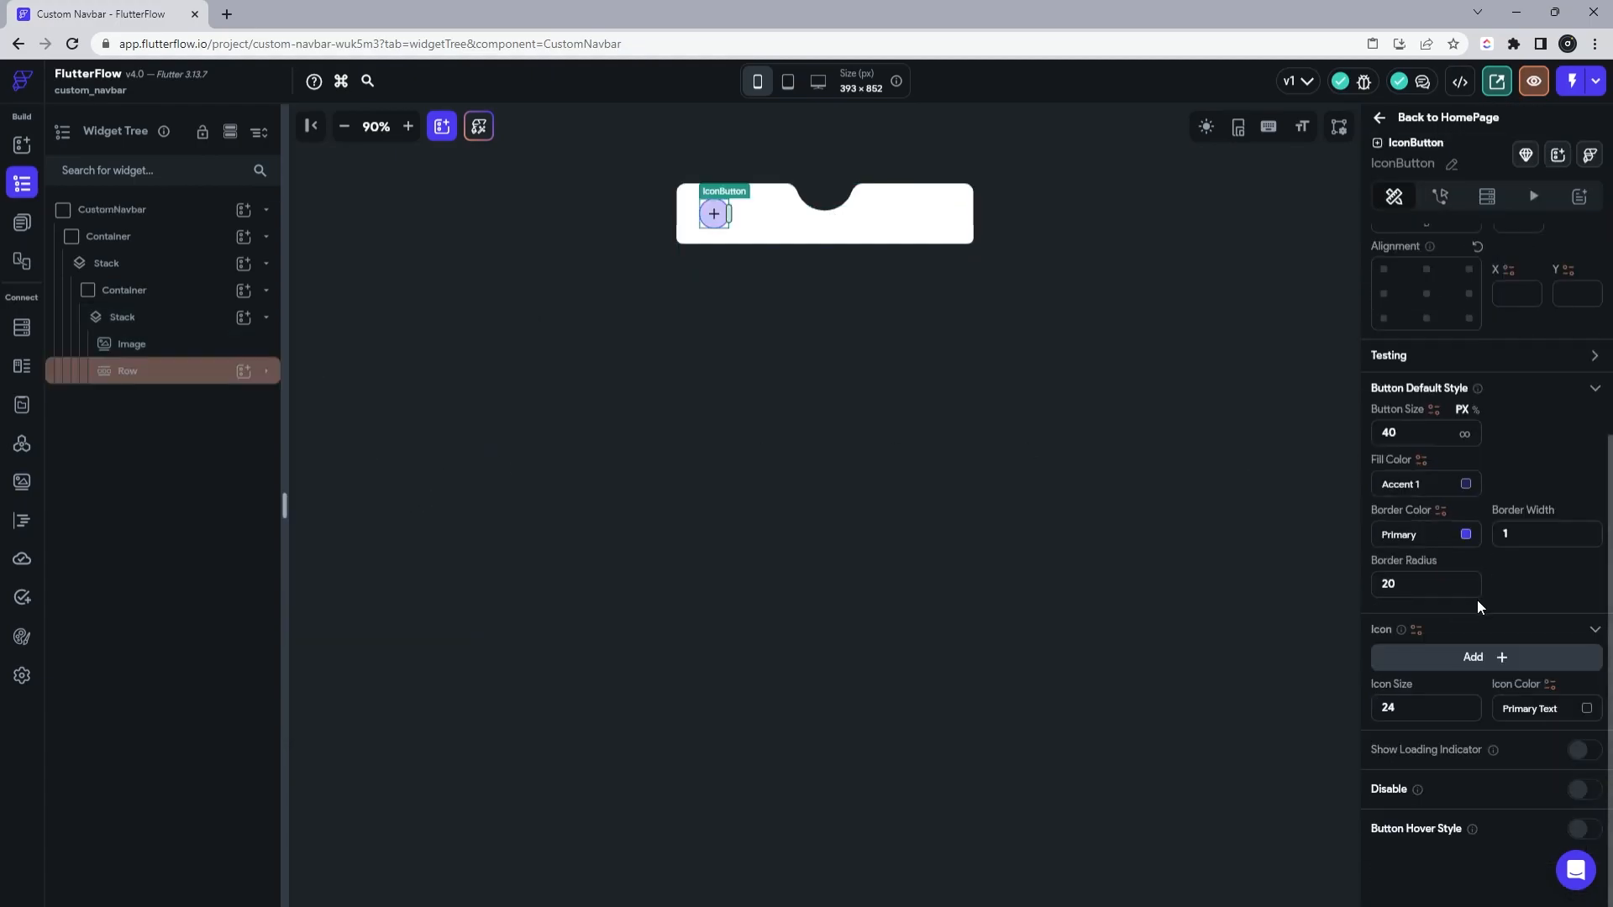
left_click(1467, 484)
left_click(890, 671)
left_click(1466, 534)
left_click(897, 671)
Step: Search the icons for "home" and assign the custom icon House01 to the button
left_click(1491, 660)
type("home")
left_click(966, 367)
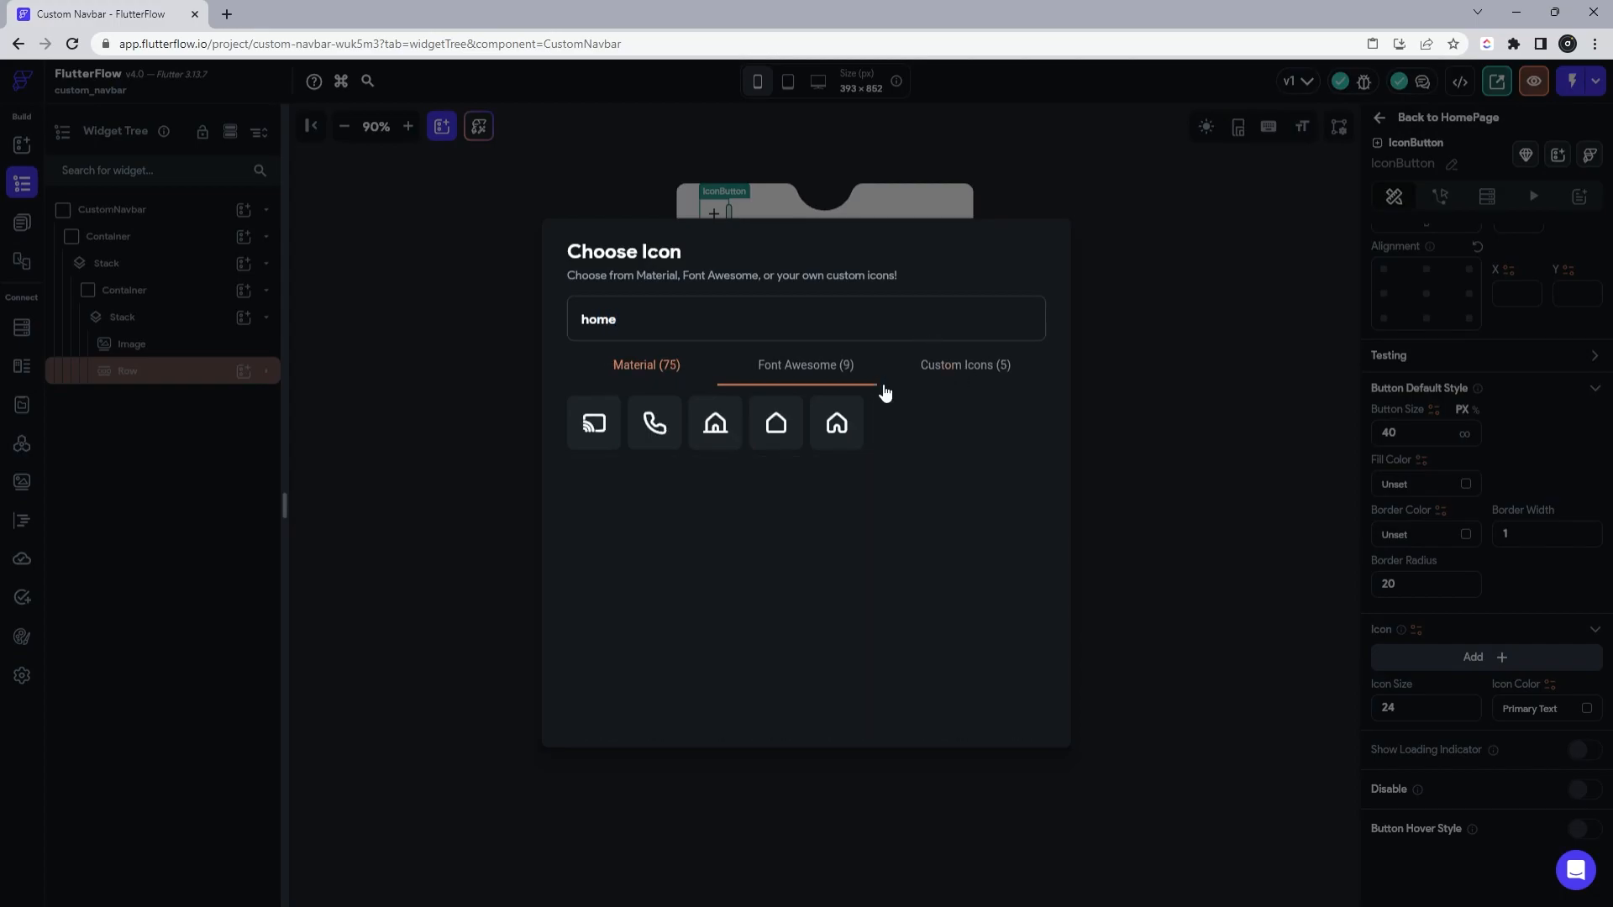
left_click(837, 425)
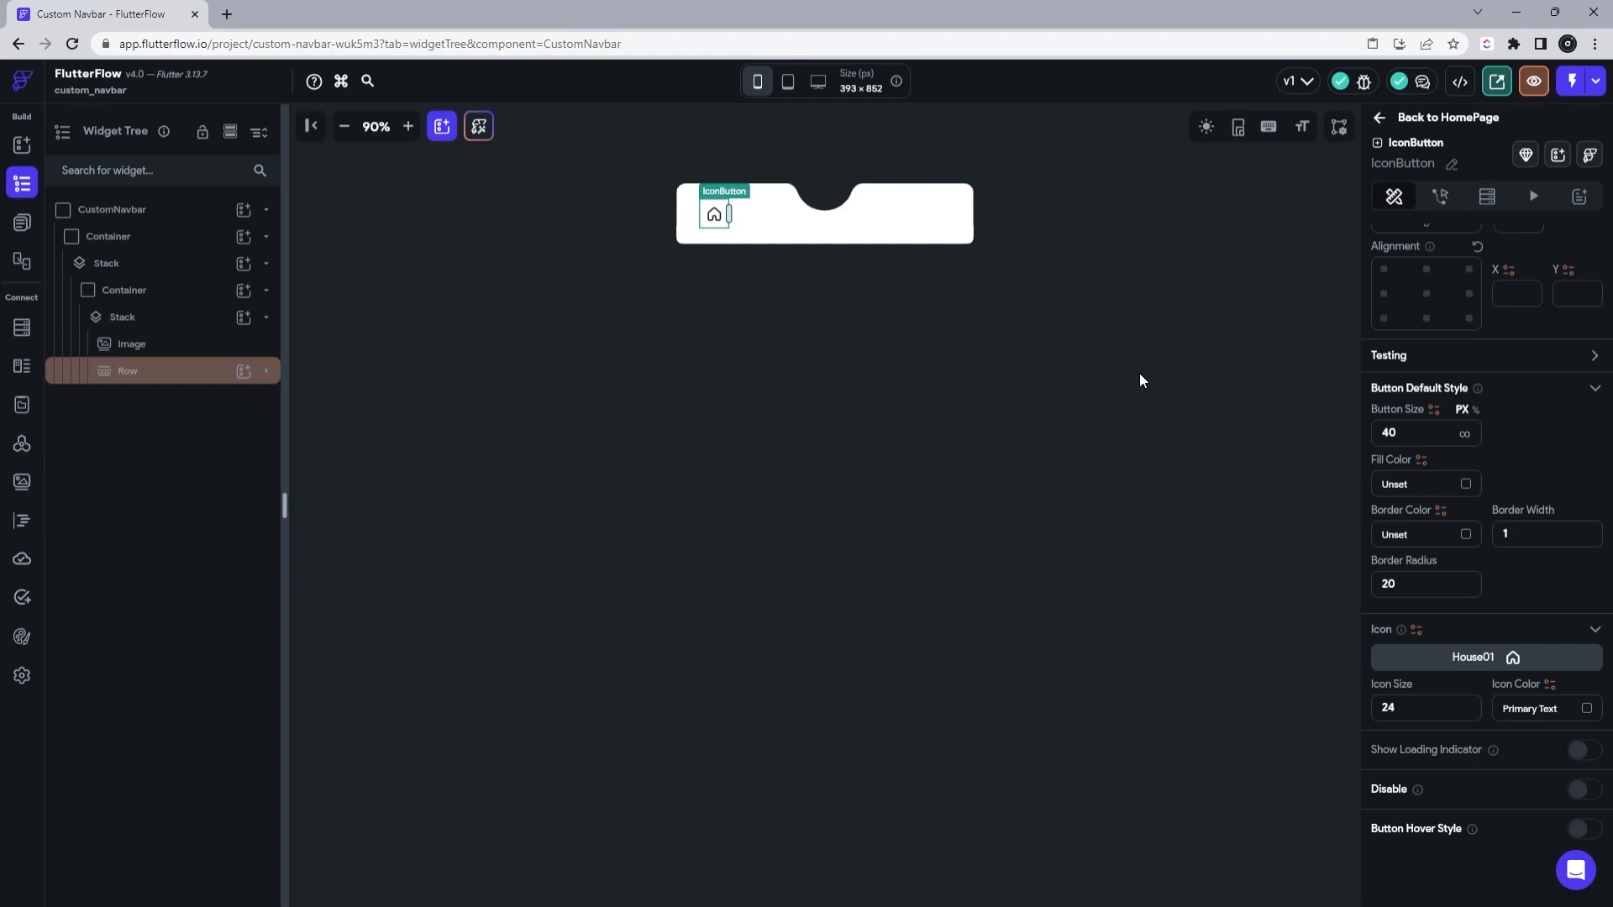
Step: Set the house icon's color to the Secondary Text theme color and deselect the button
left_click(1587, 710)
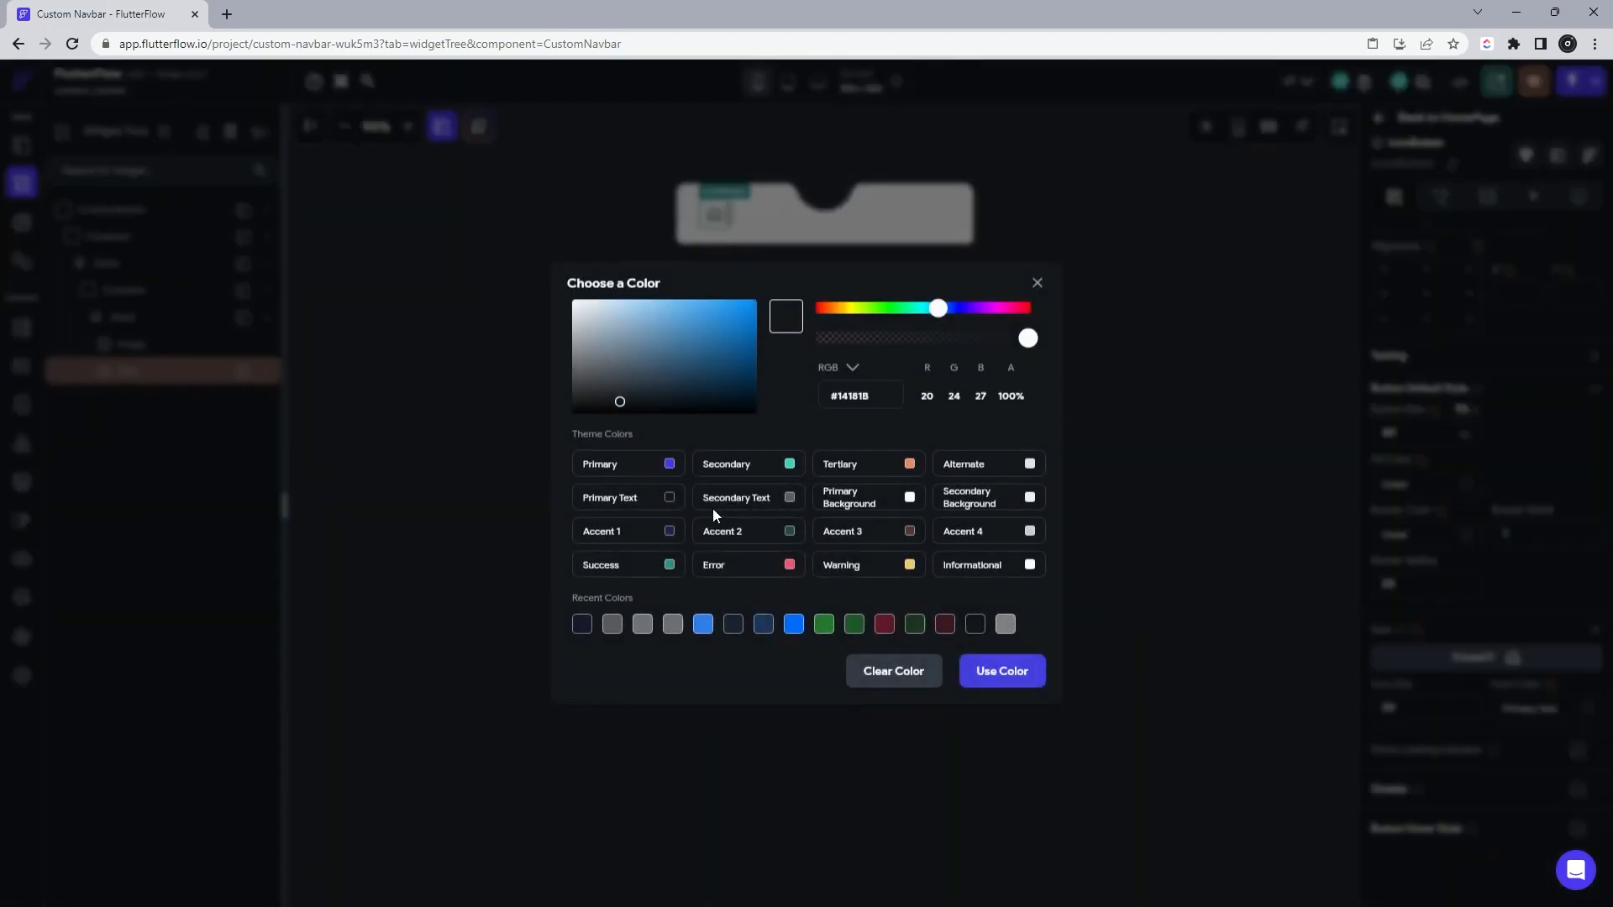
left_click(764, 508)
left_click(1128, 365)
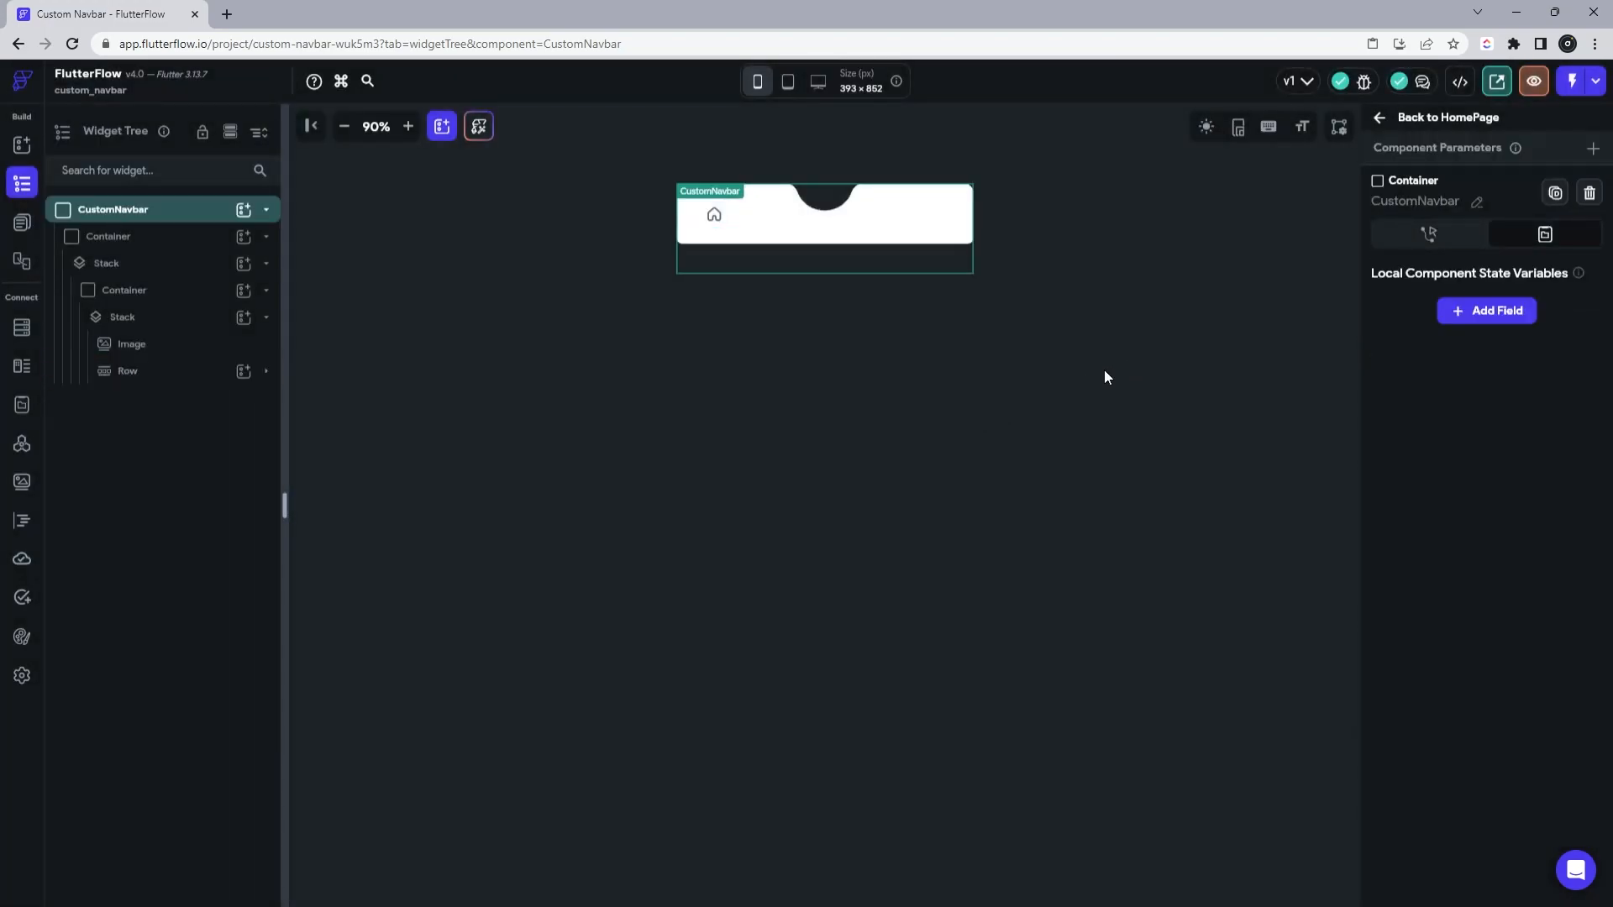
Step: Set the outer stack's default child alignment to bottom center
left_click(763, 267)
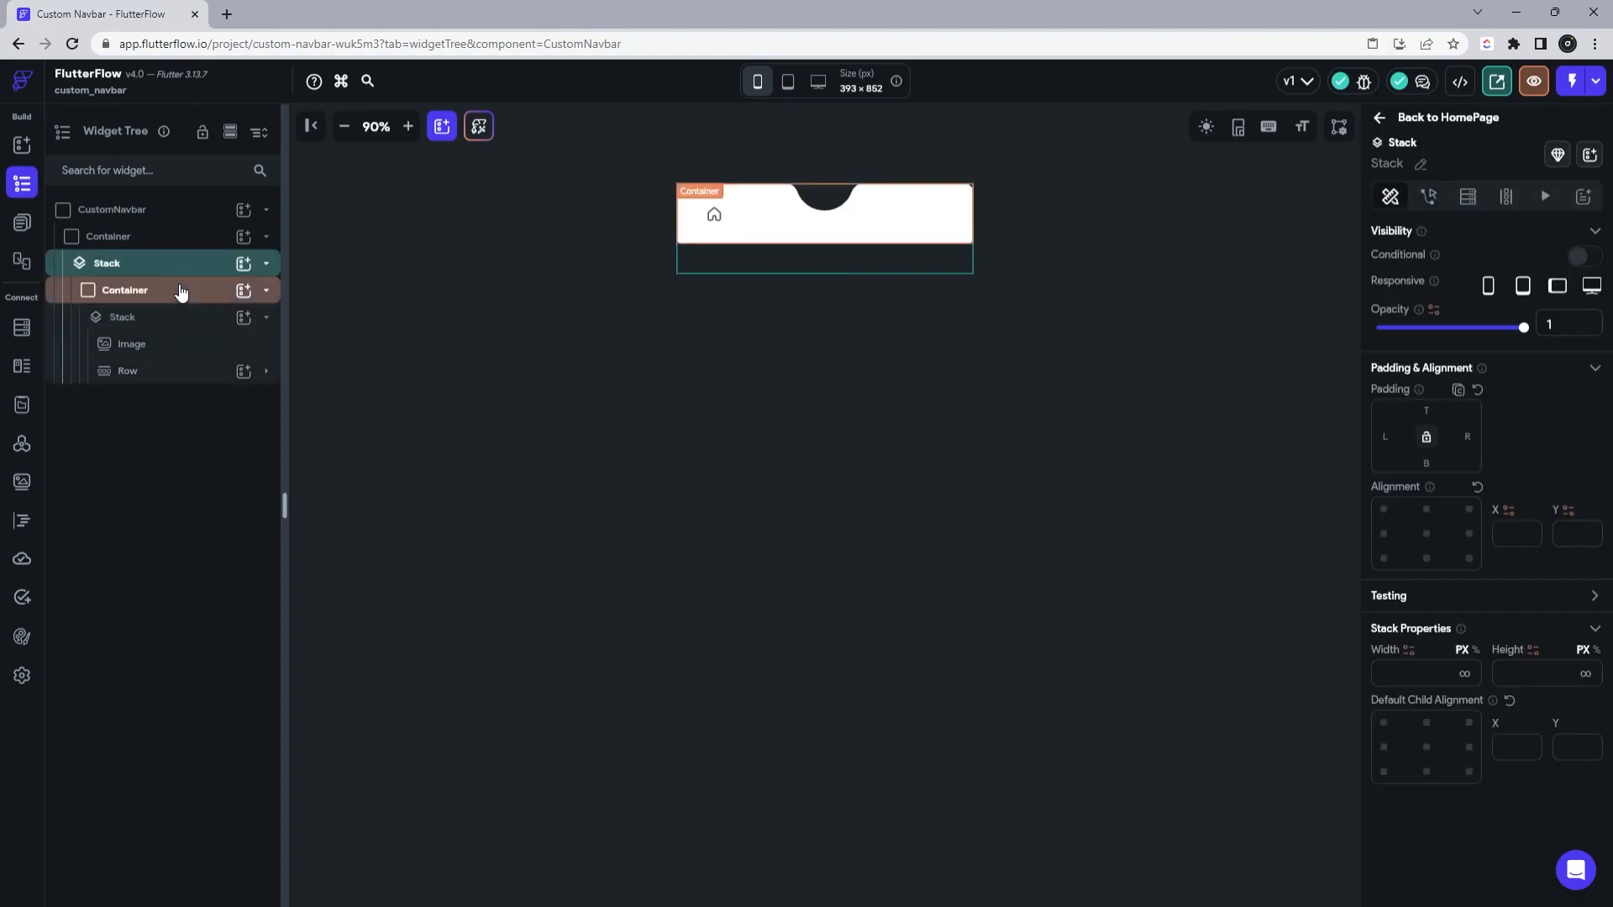
left_click(1427, 771)
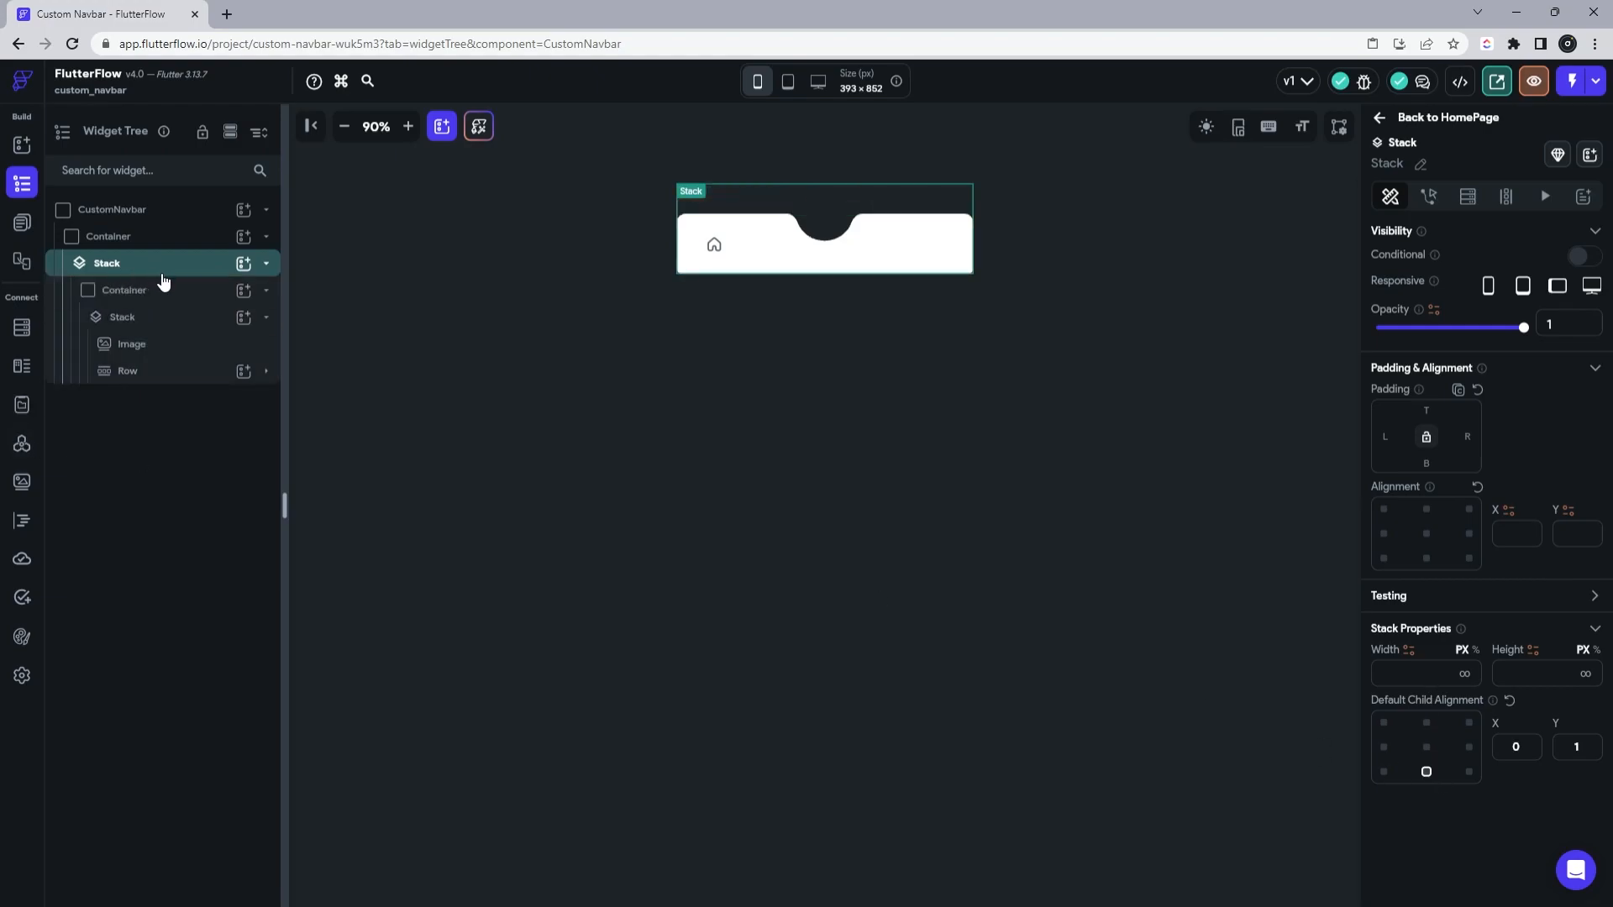
Step: Add an IconButton inside the outer stack and set its button size to 60
left_click(243, 263)
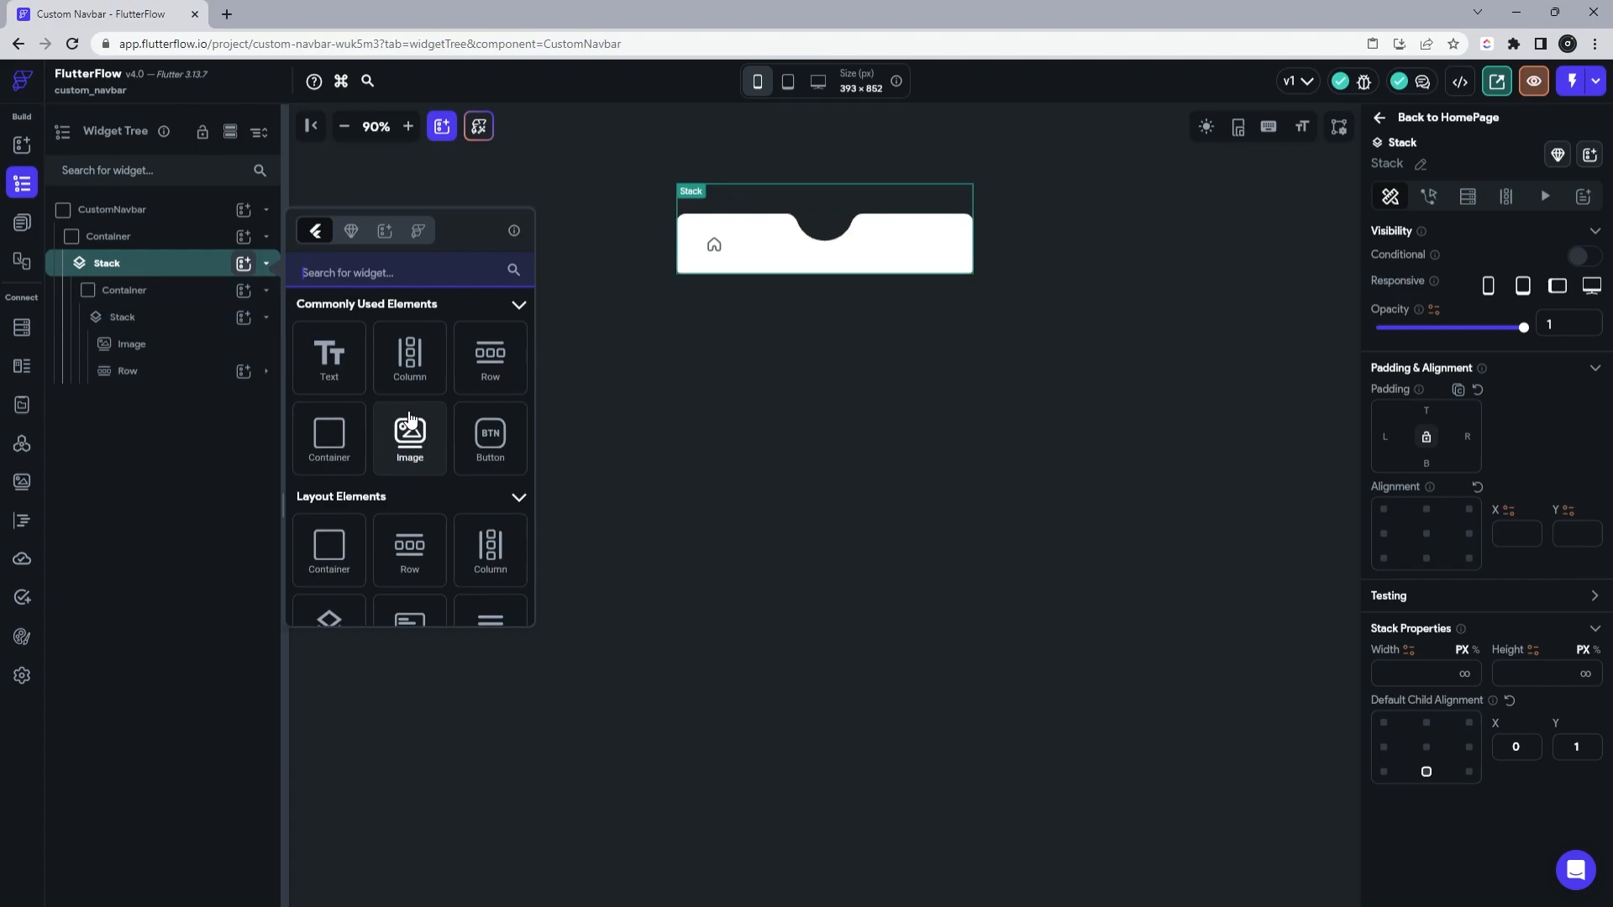
type("Ic")
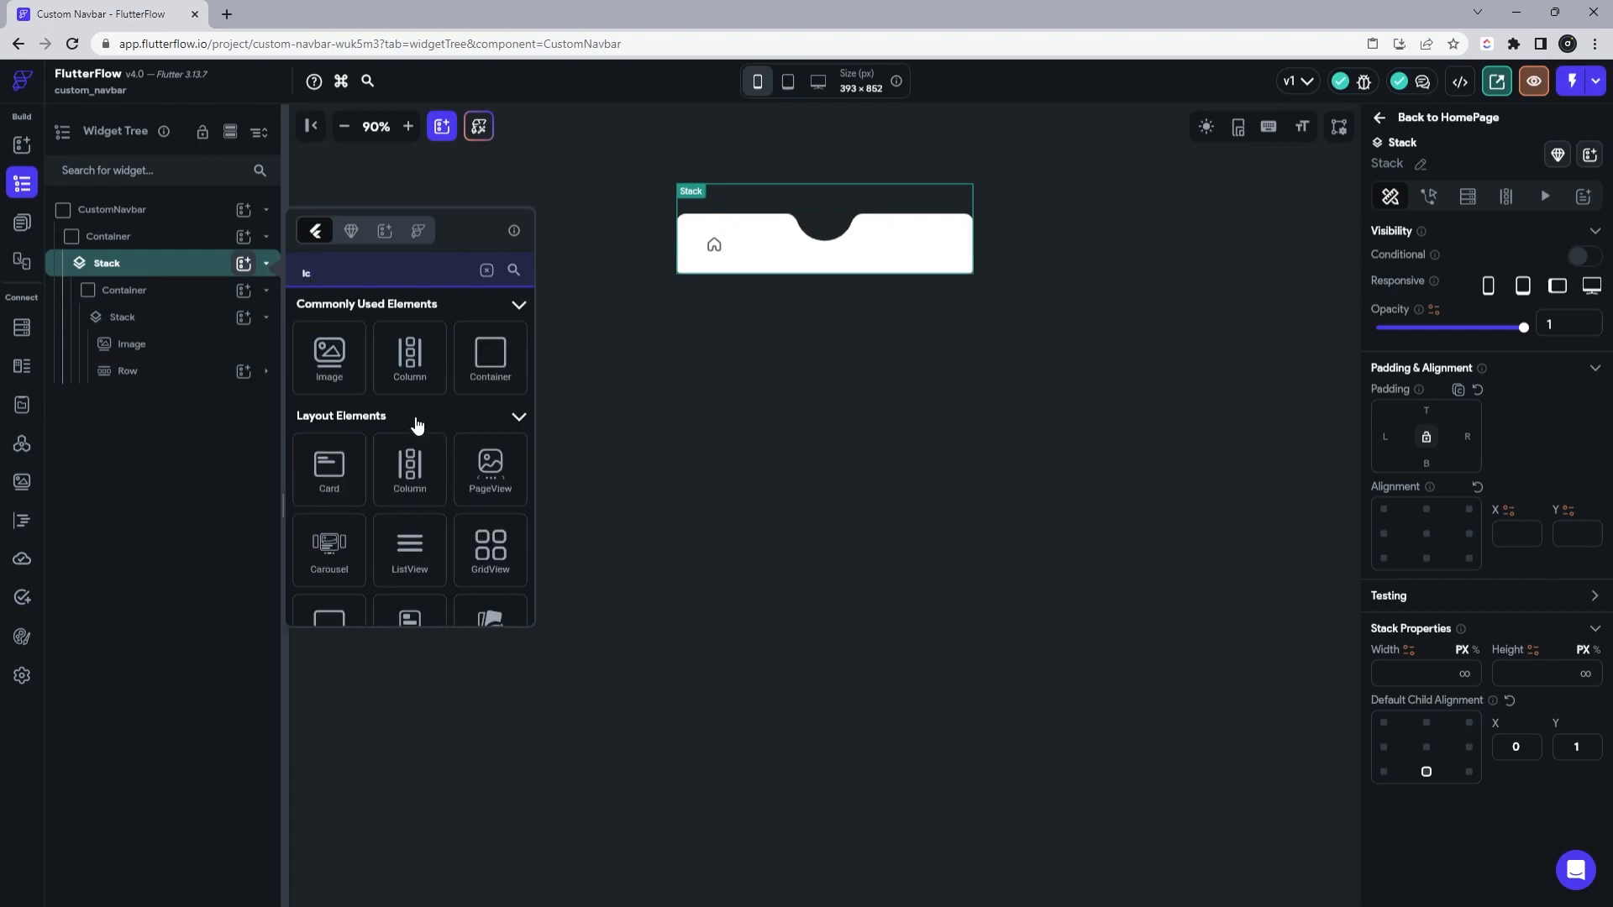
type("on")
left_click(400, 393)
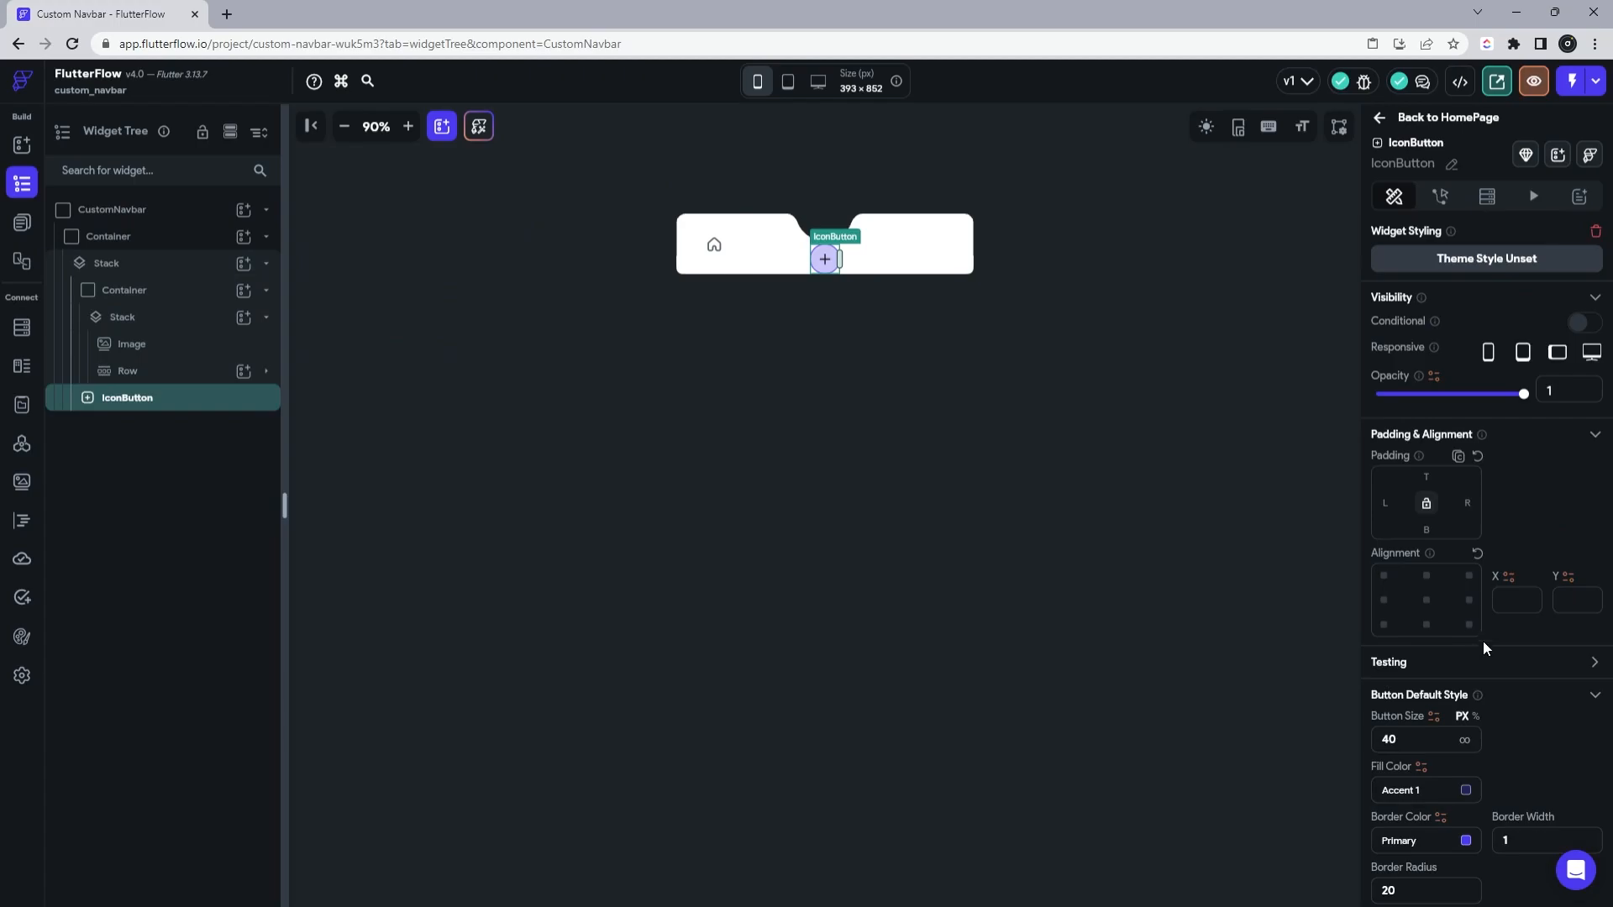
double_click(1413, 743)
type("60")
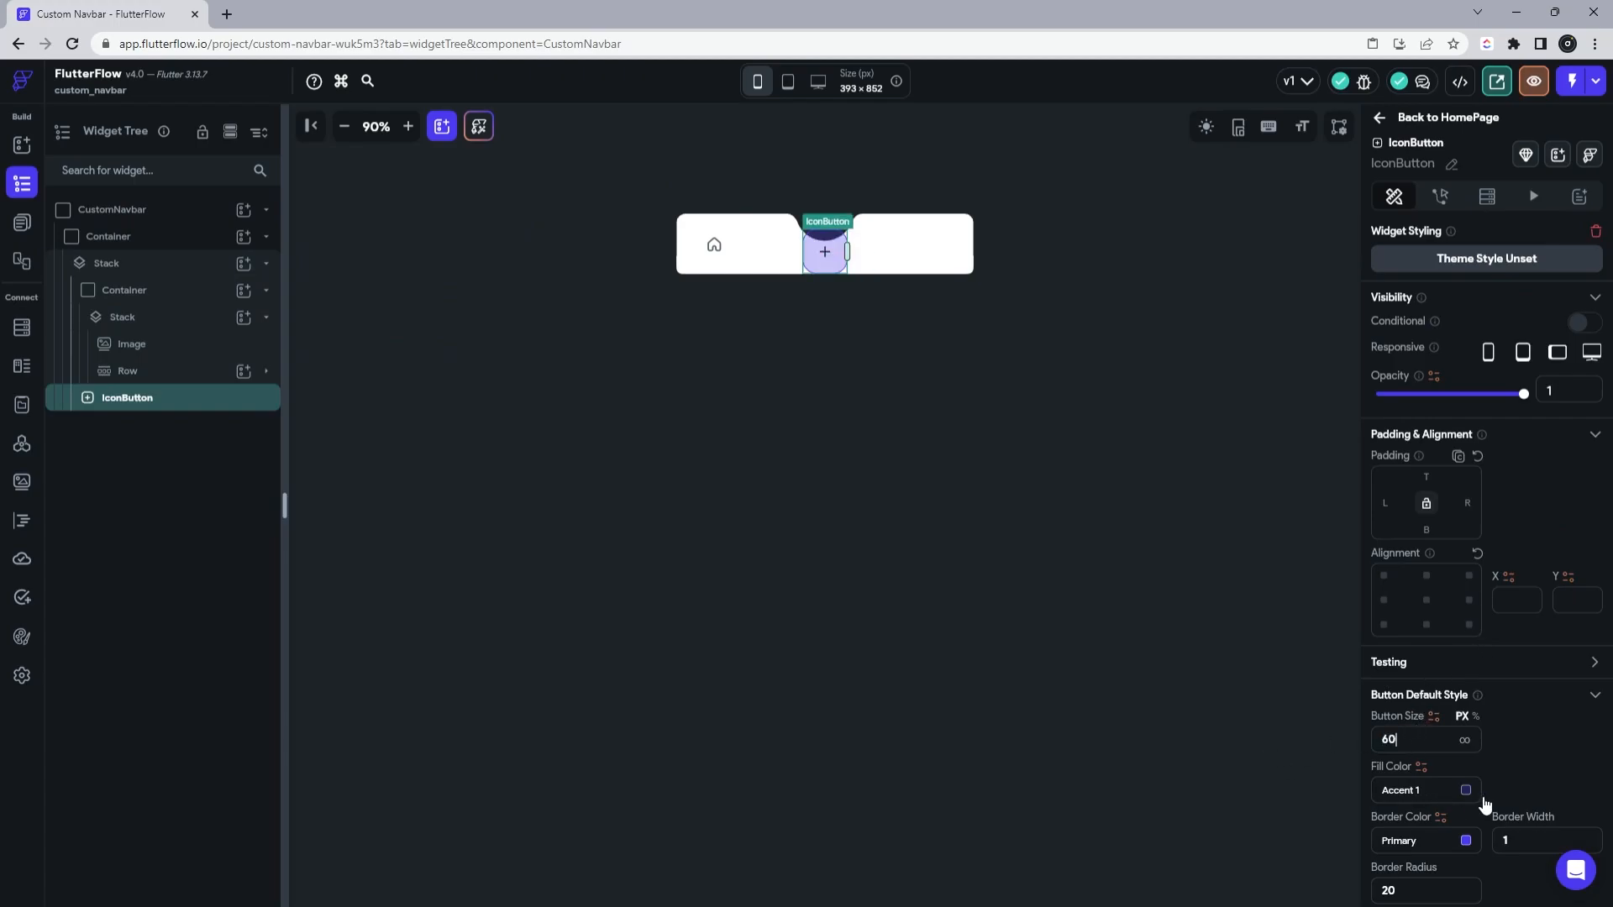
Step: Style the new icon button with the Primary Background fill, no border color and a border radius of 30
left_click(1466, 792)
left_click(851, 500)
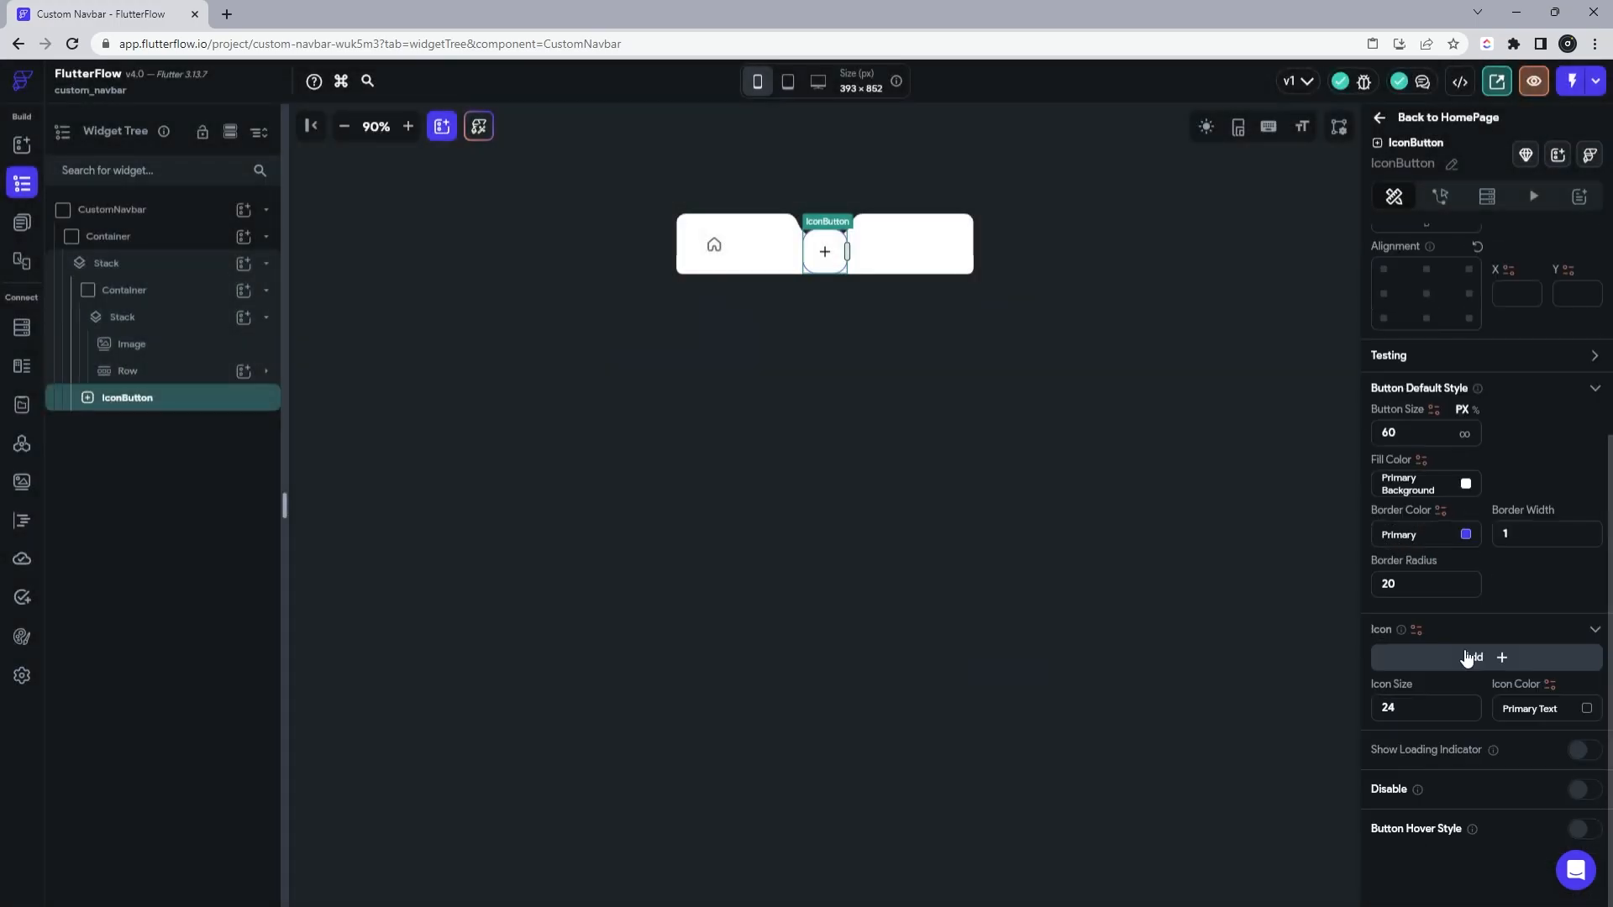
left_click(1466, 535)
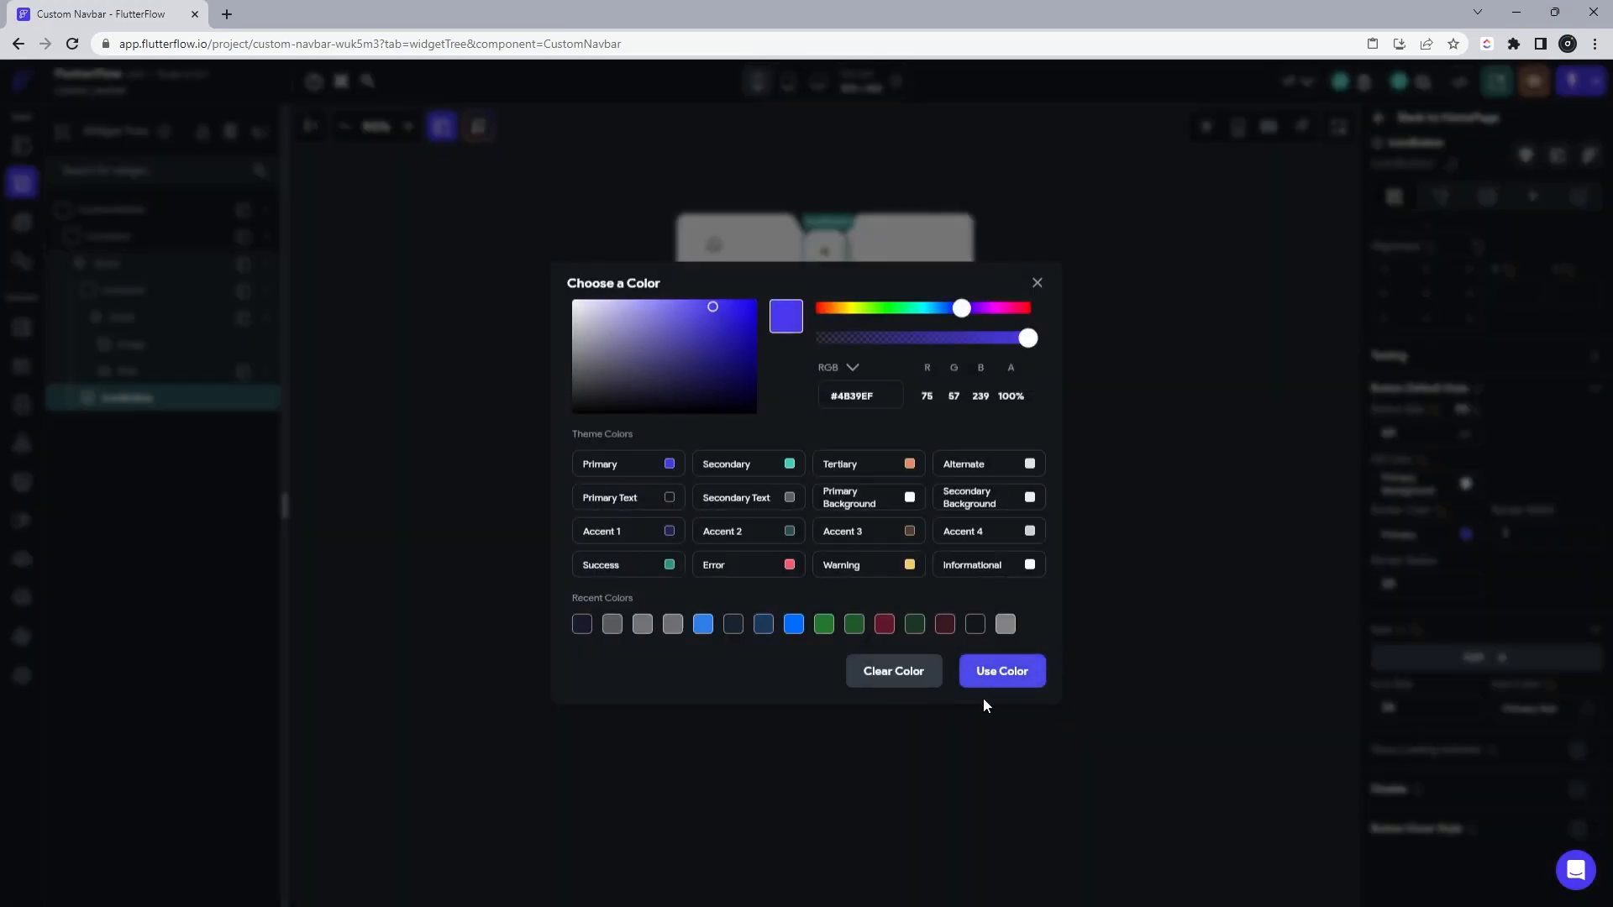
left_click(904, 672)
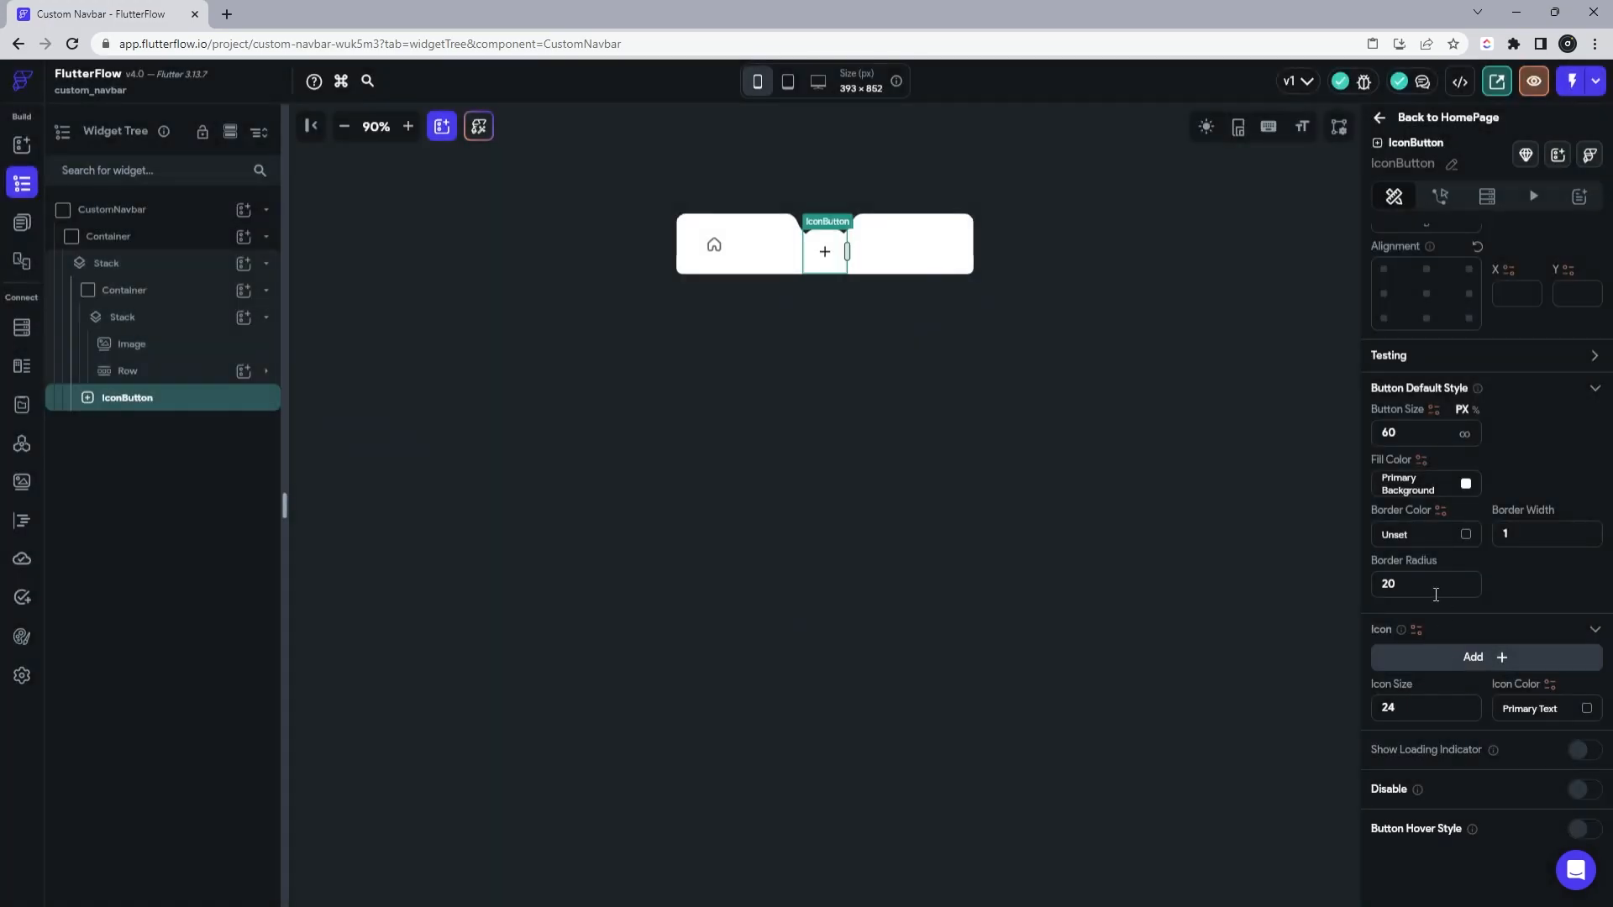
type("30")
Step: Try Y alignment values of -4 and 2 on the new icon button
scroll(1531, 579, "up", 3)
left_click(1568, 555)
type("-")
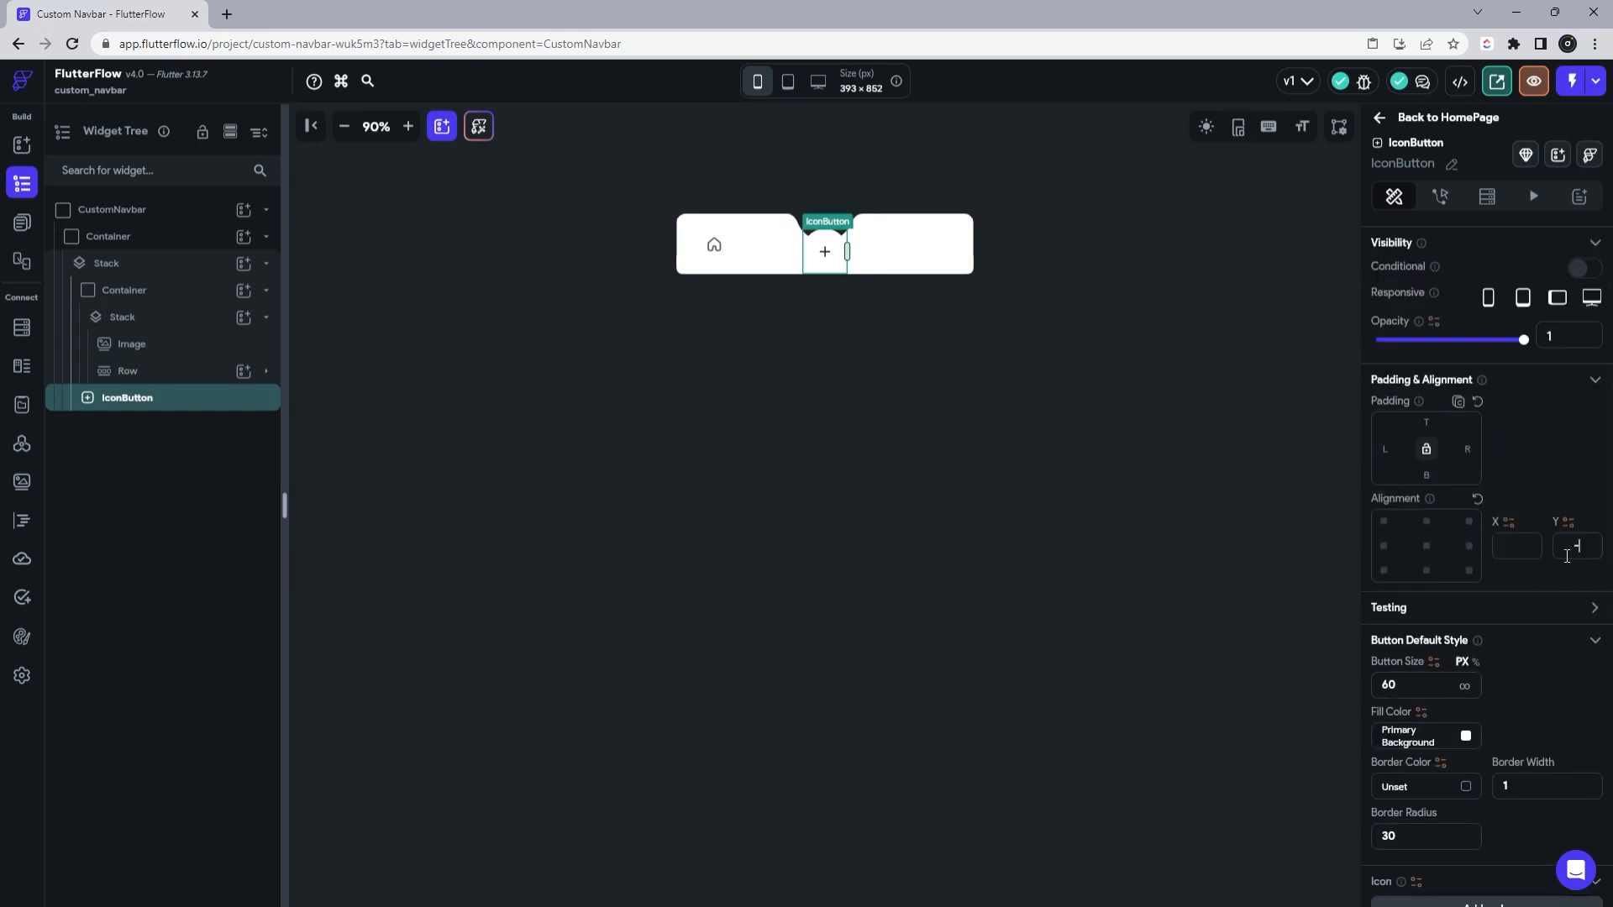
type("4")
left_click_drag(1588, 548, 1461, 554)
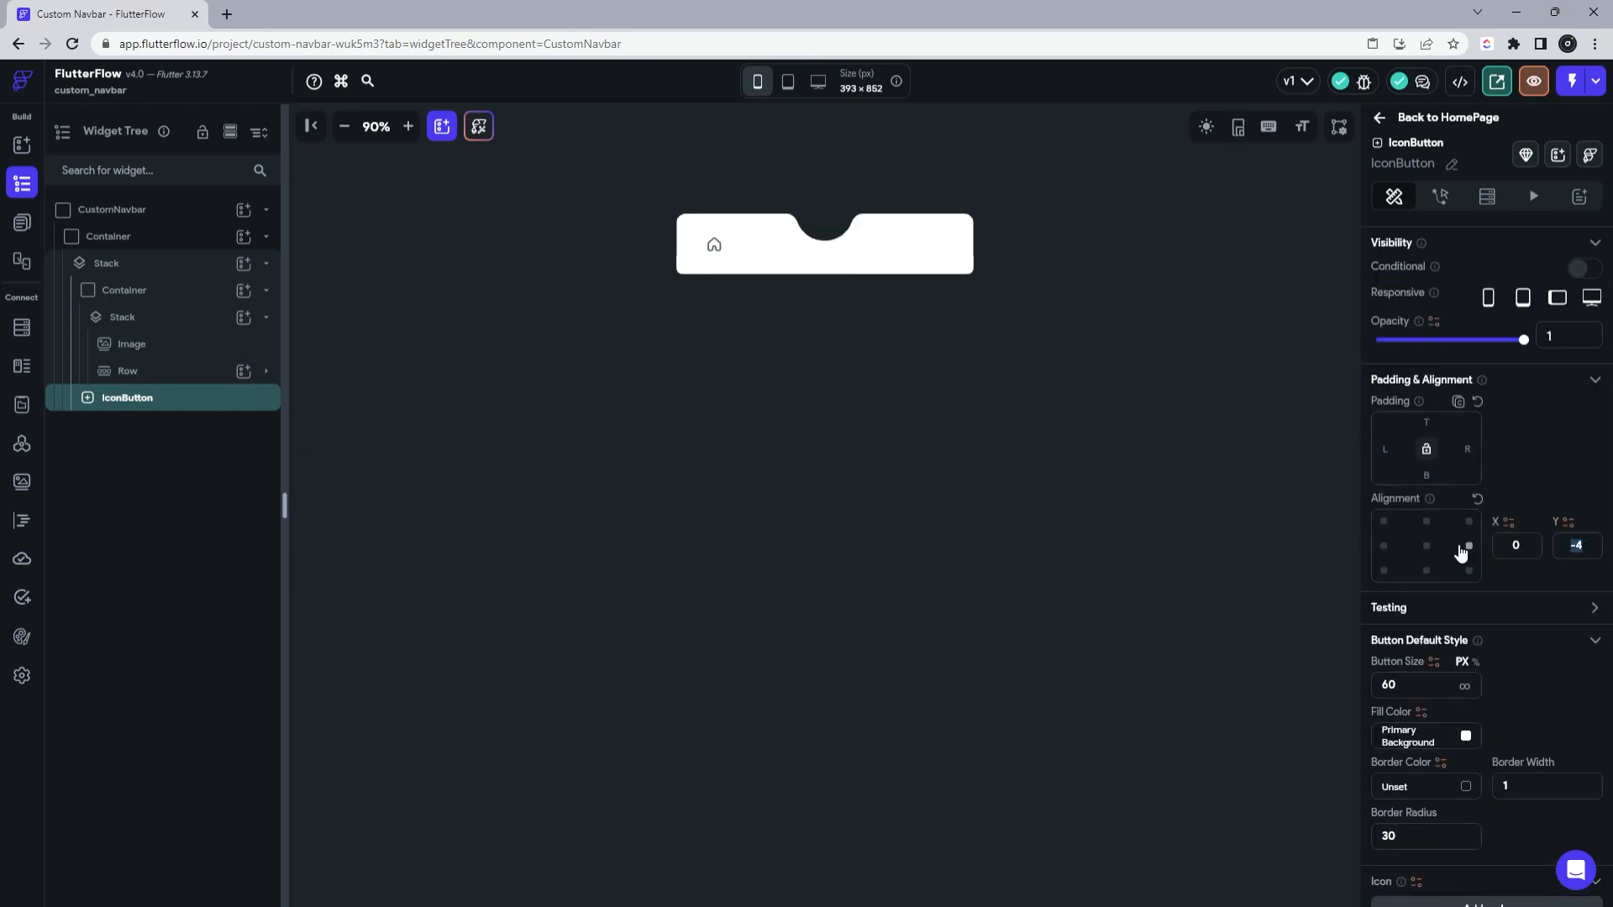
type("2")
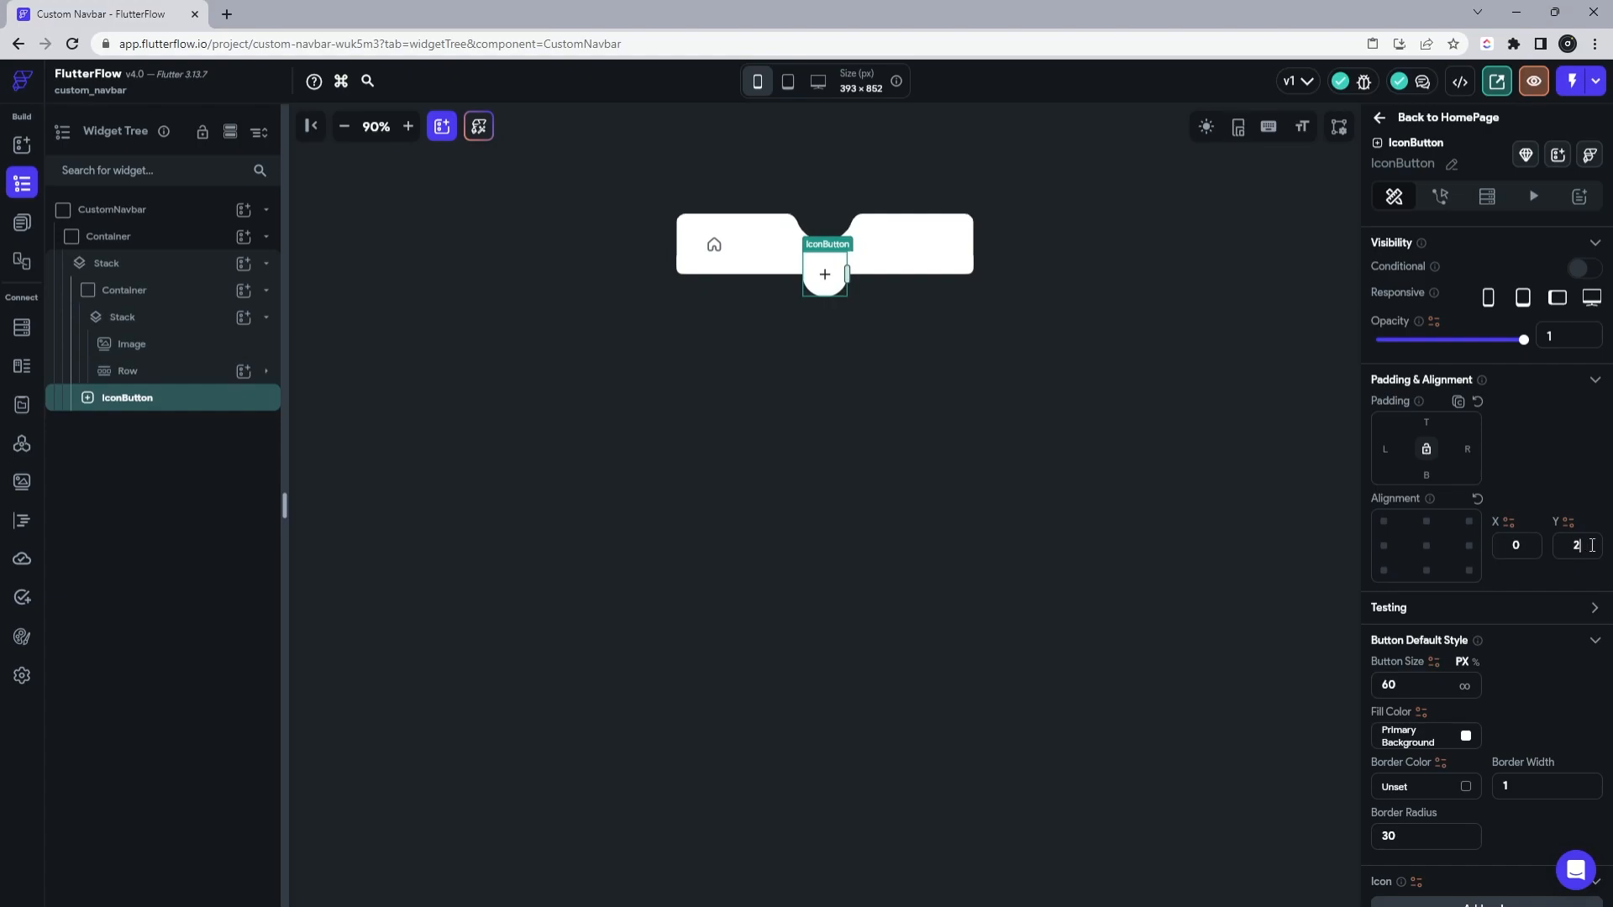
Step: Align the new icon button to the top center of the outer stack and deselect it
left_click(1426, 522)
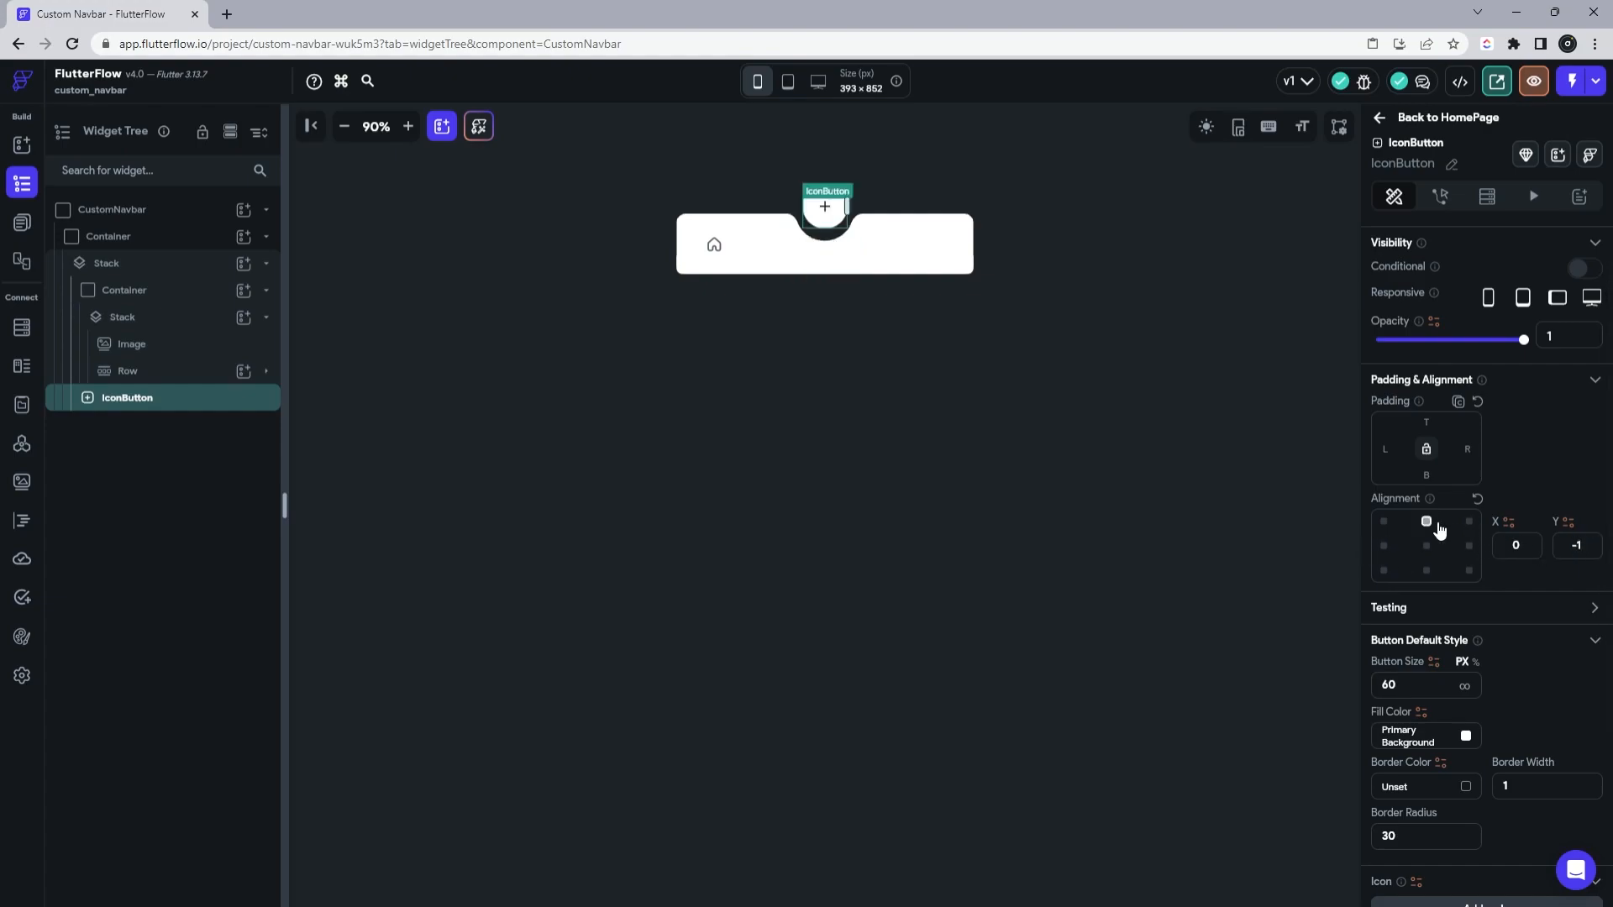
left_click(774, 189)
left_click(845, 207)
left_click(1138, 250)
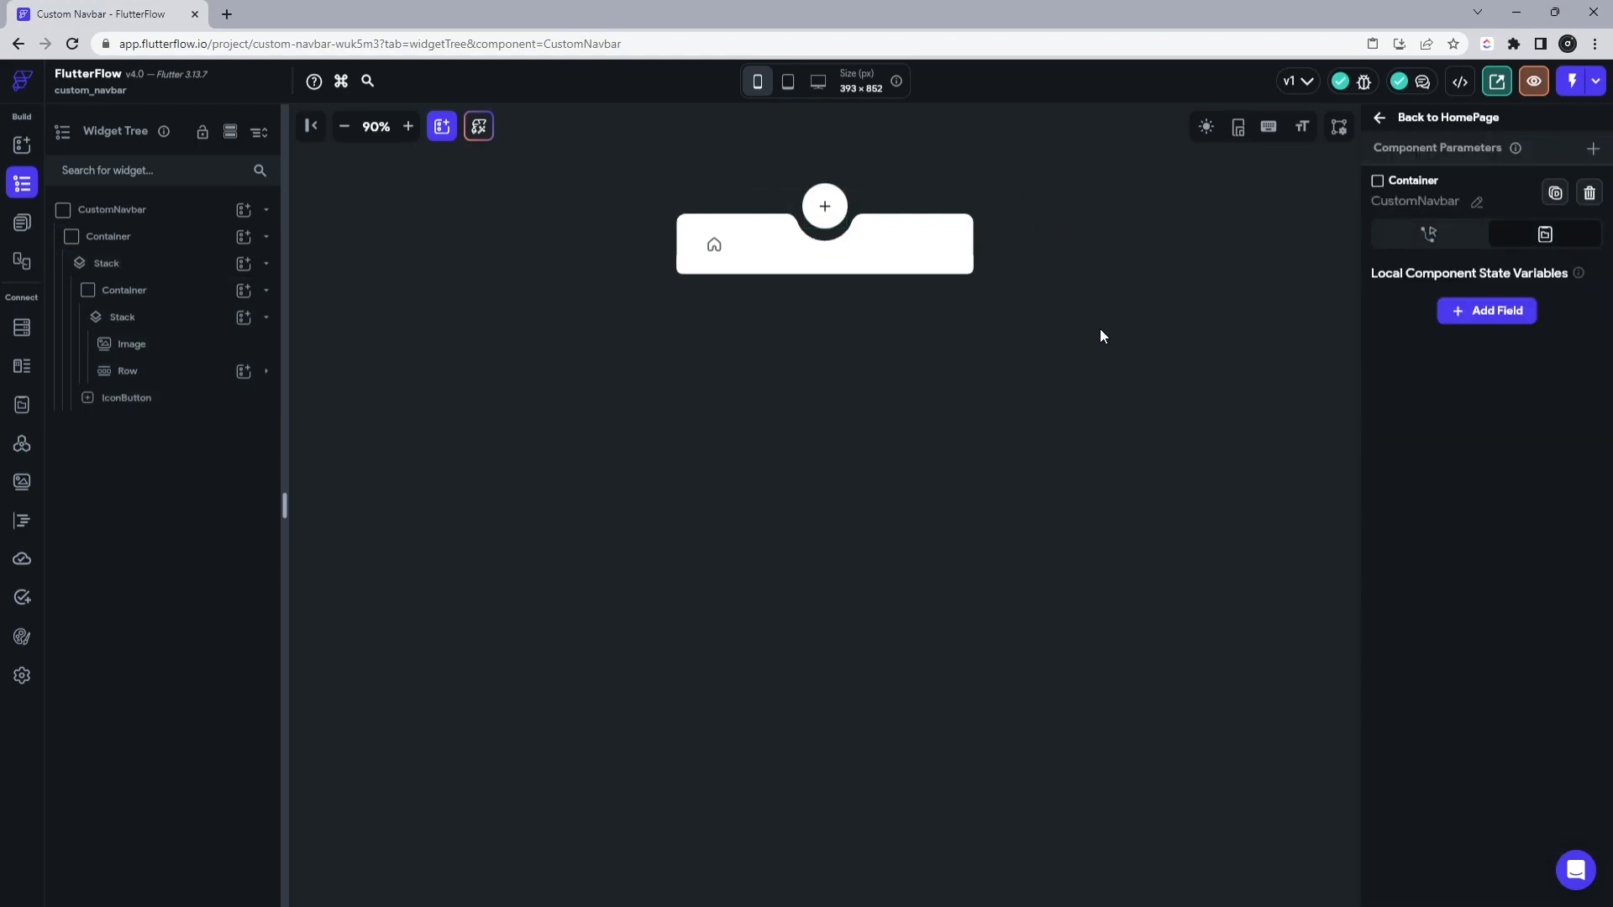
Step: Search the icons for "sear" and assign the custom magnifying glass icon to the round center button
left_click(825, 207)
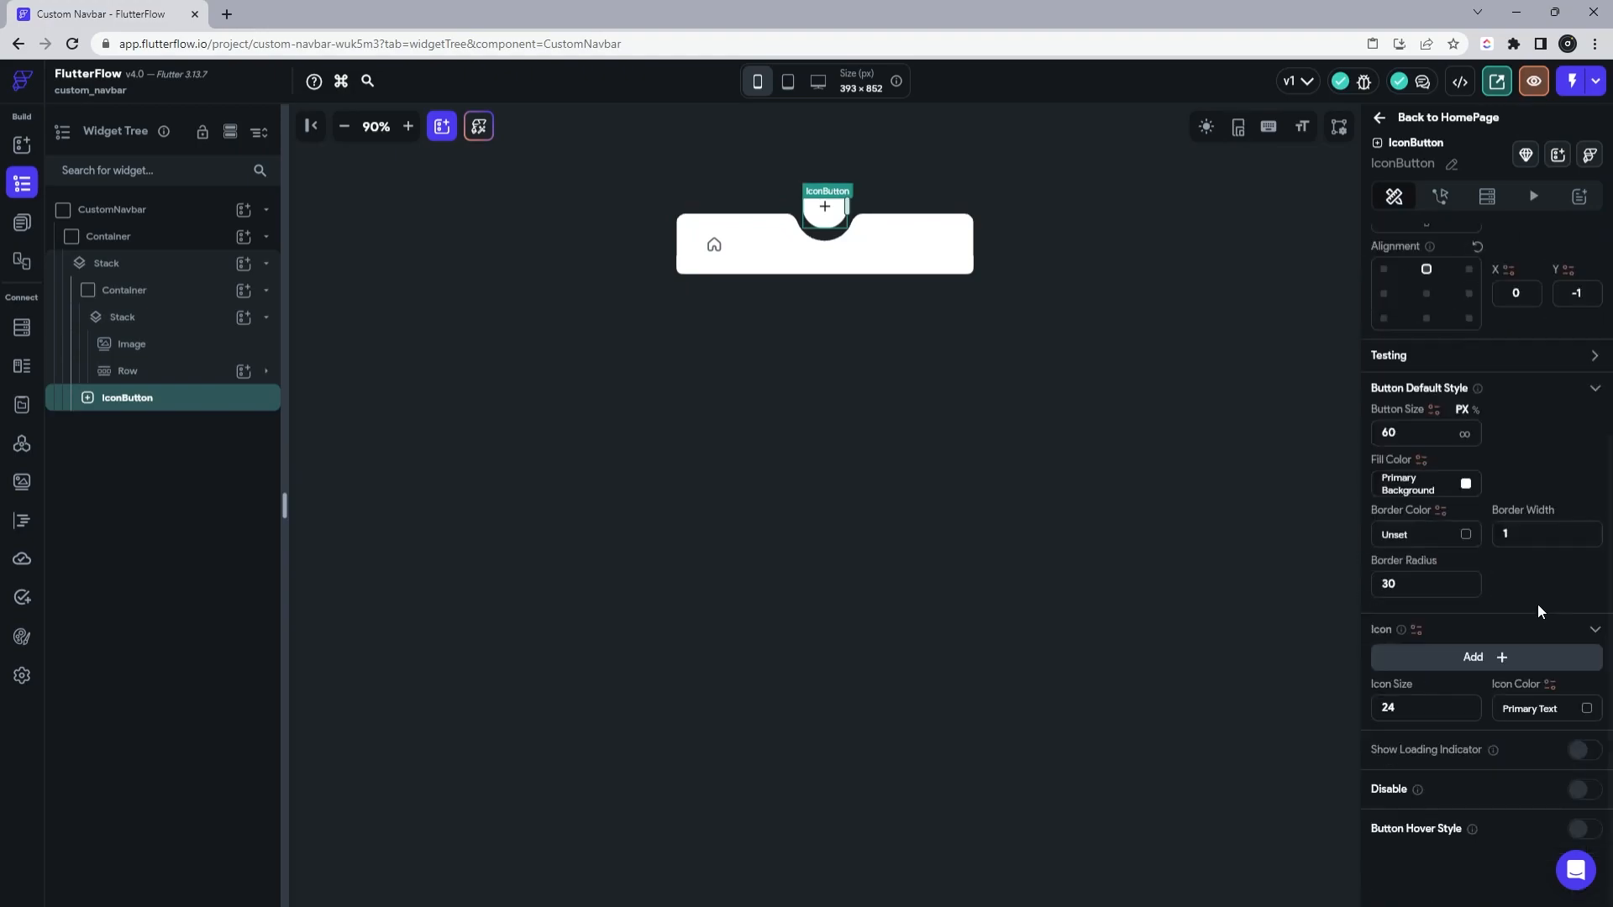
left_click(1466, 655)
type("sear")
left_click(828, 365)
left_click(934, 365)
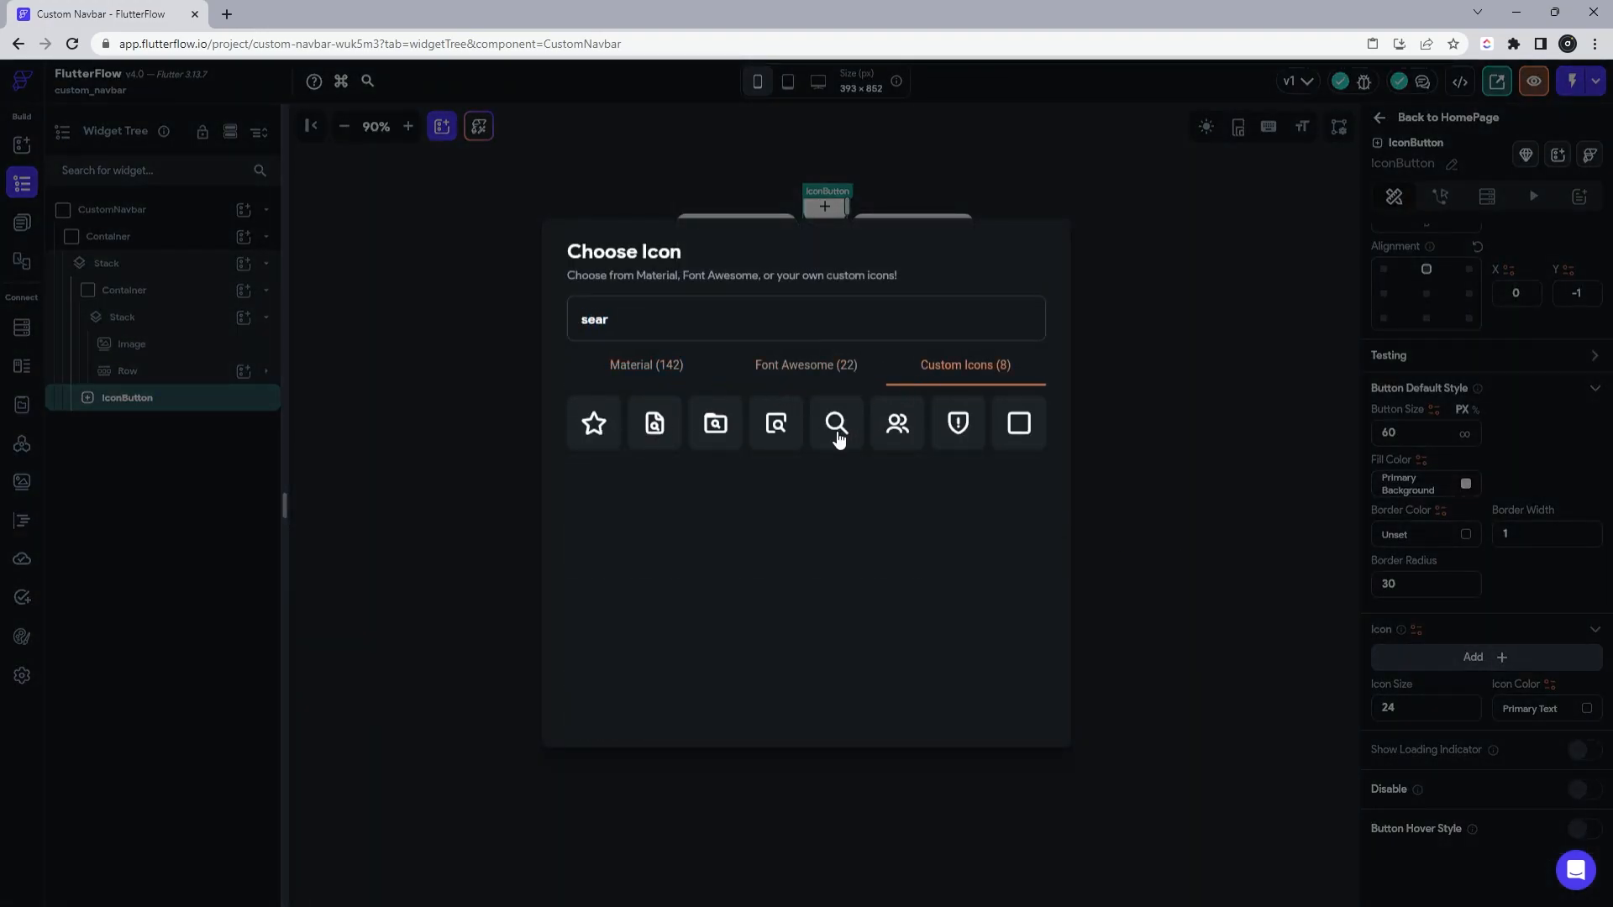
left_click(836, 430)
left_click(1096, 332)
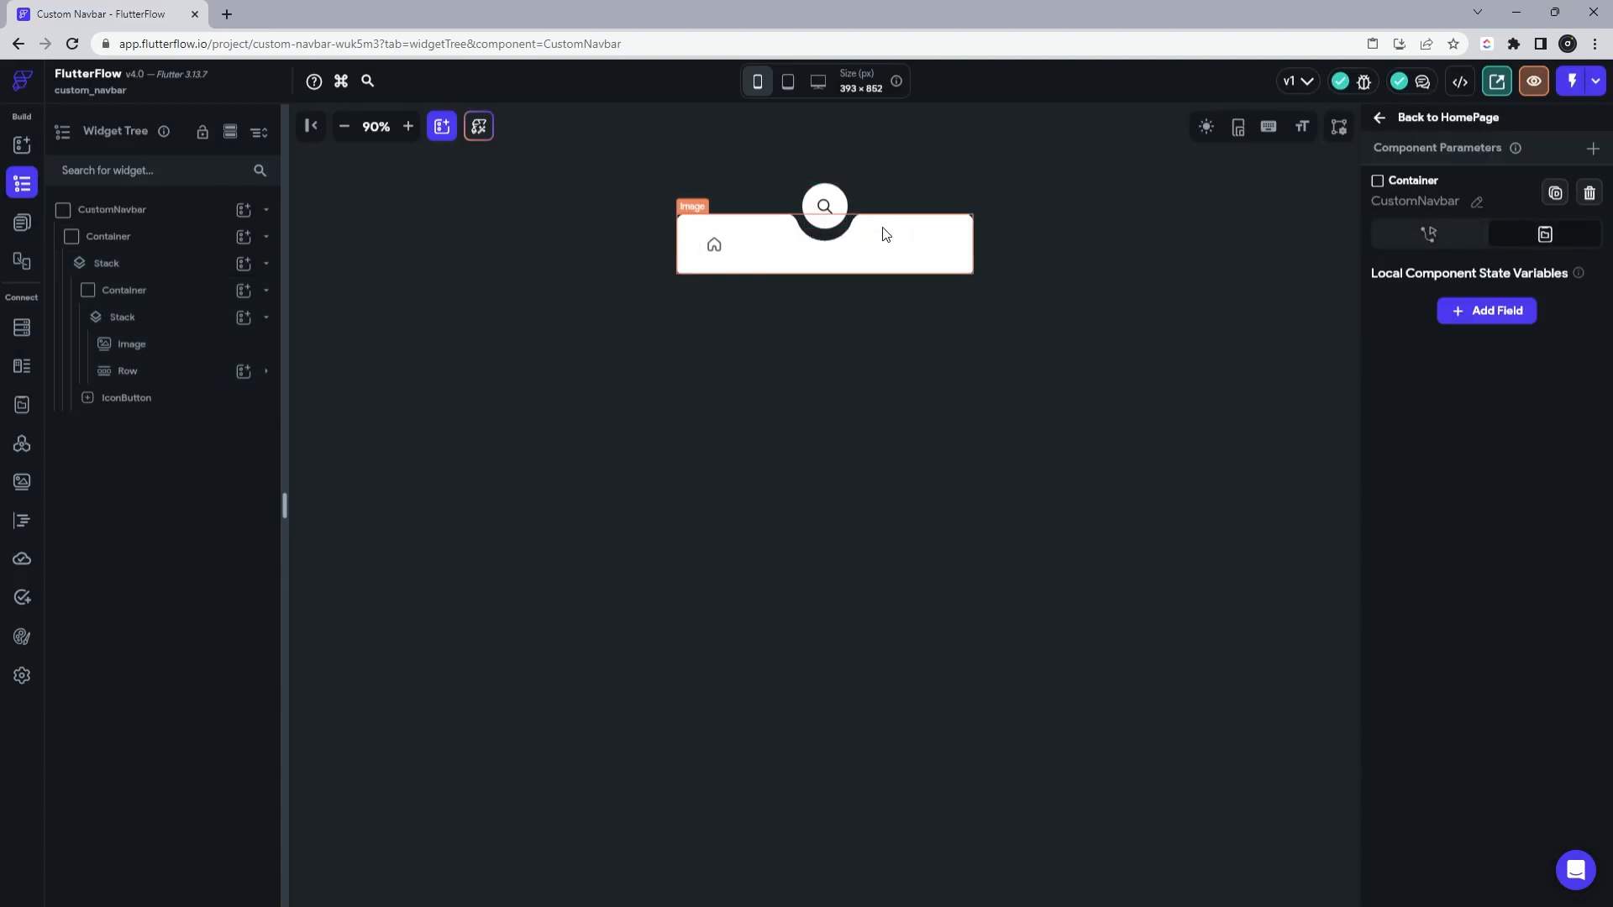
left_click(740, 261)
left_click(1165, 311)
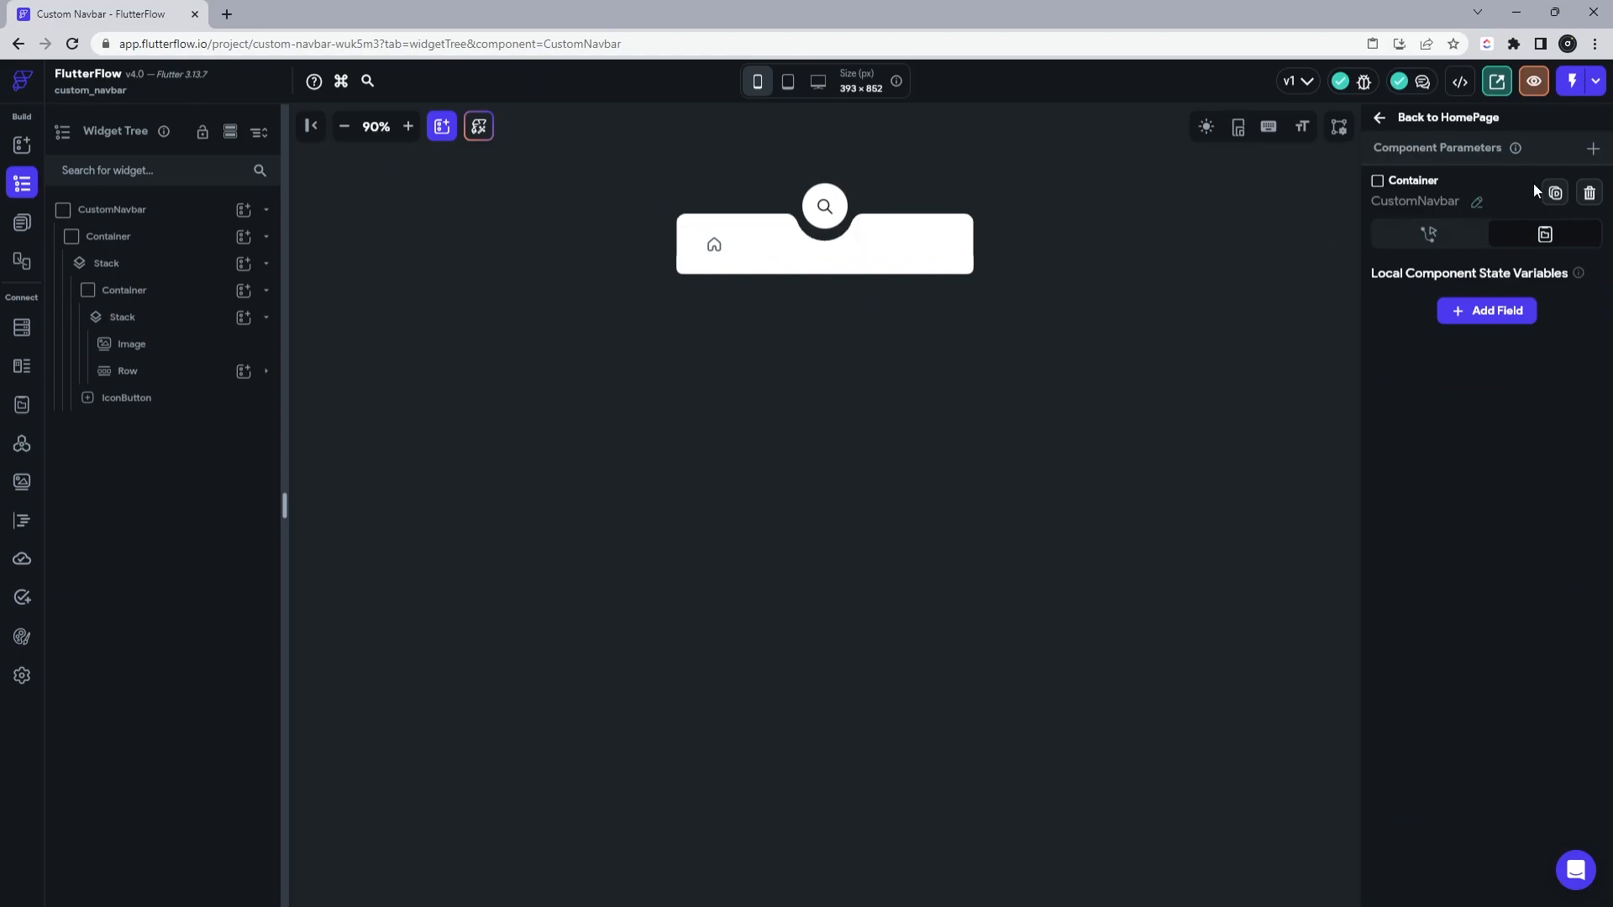
Step: Add a required component parameter named pageName of type String to CustomNavbar
left_click(1594, 150)
left_click(1487, 237)
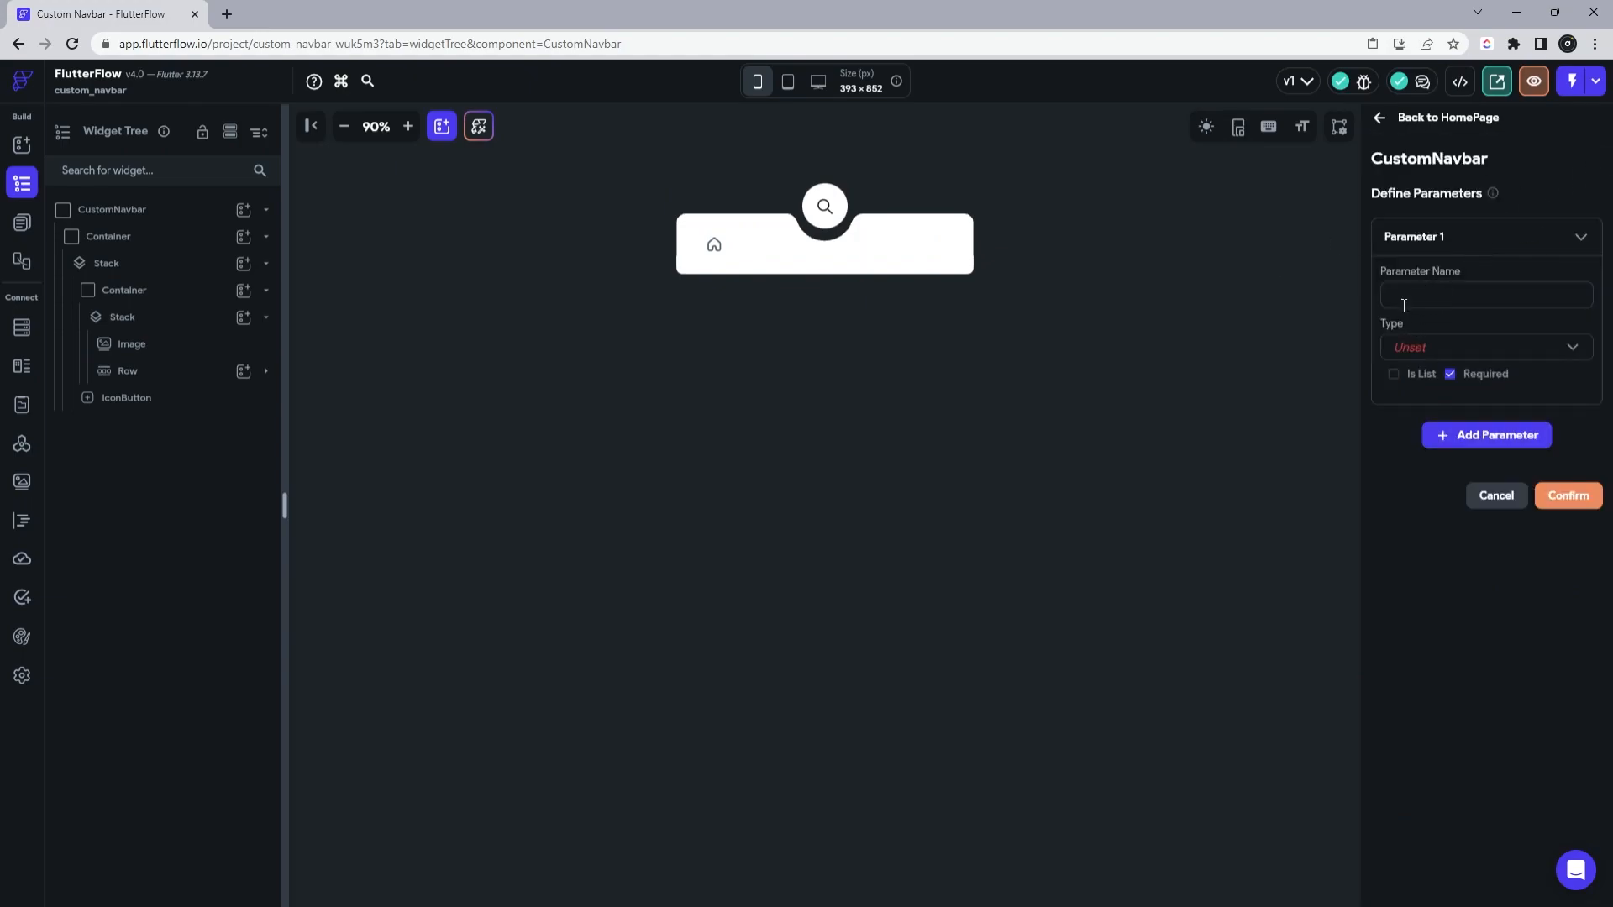
type("pageName")
left_click(1409, 340)
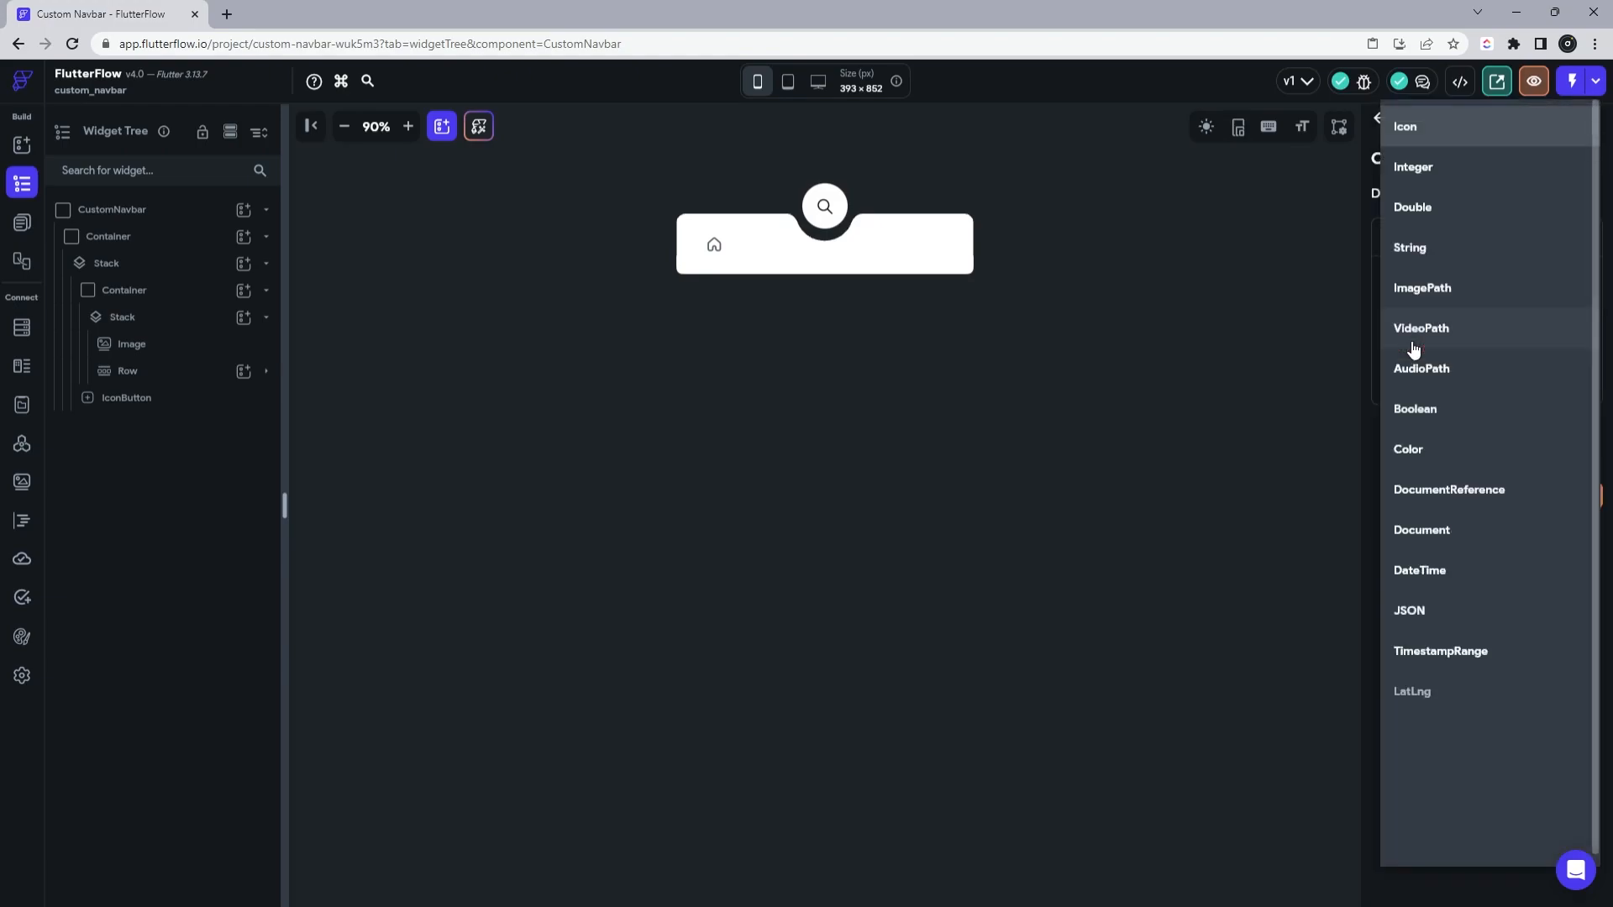
left_click(1420, 251)
left_click(1566, 544)
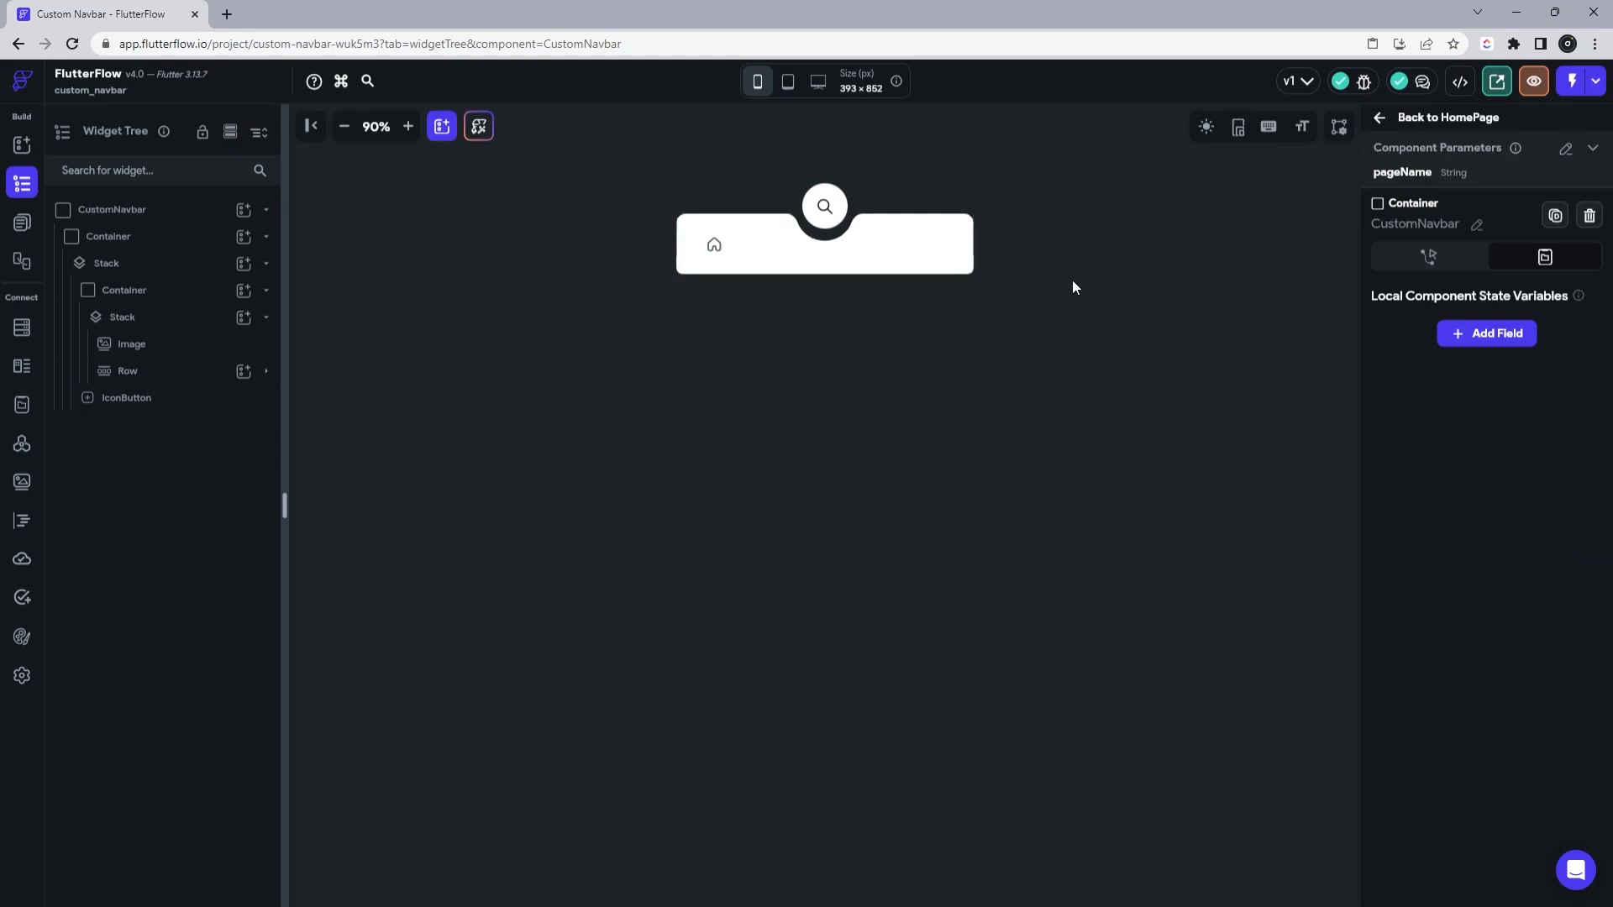
Step: Set the house button's icon color from a variable using a Conditional Value (If/Then/Else)
left_click(716, 251)
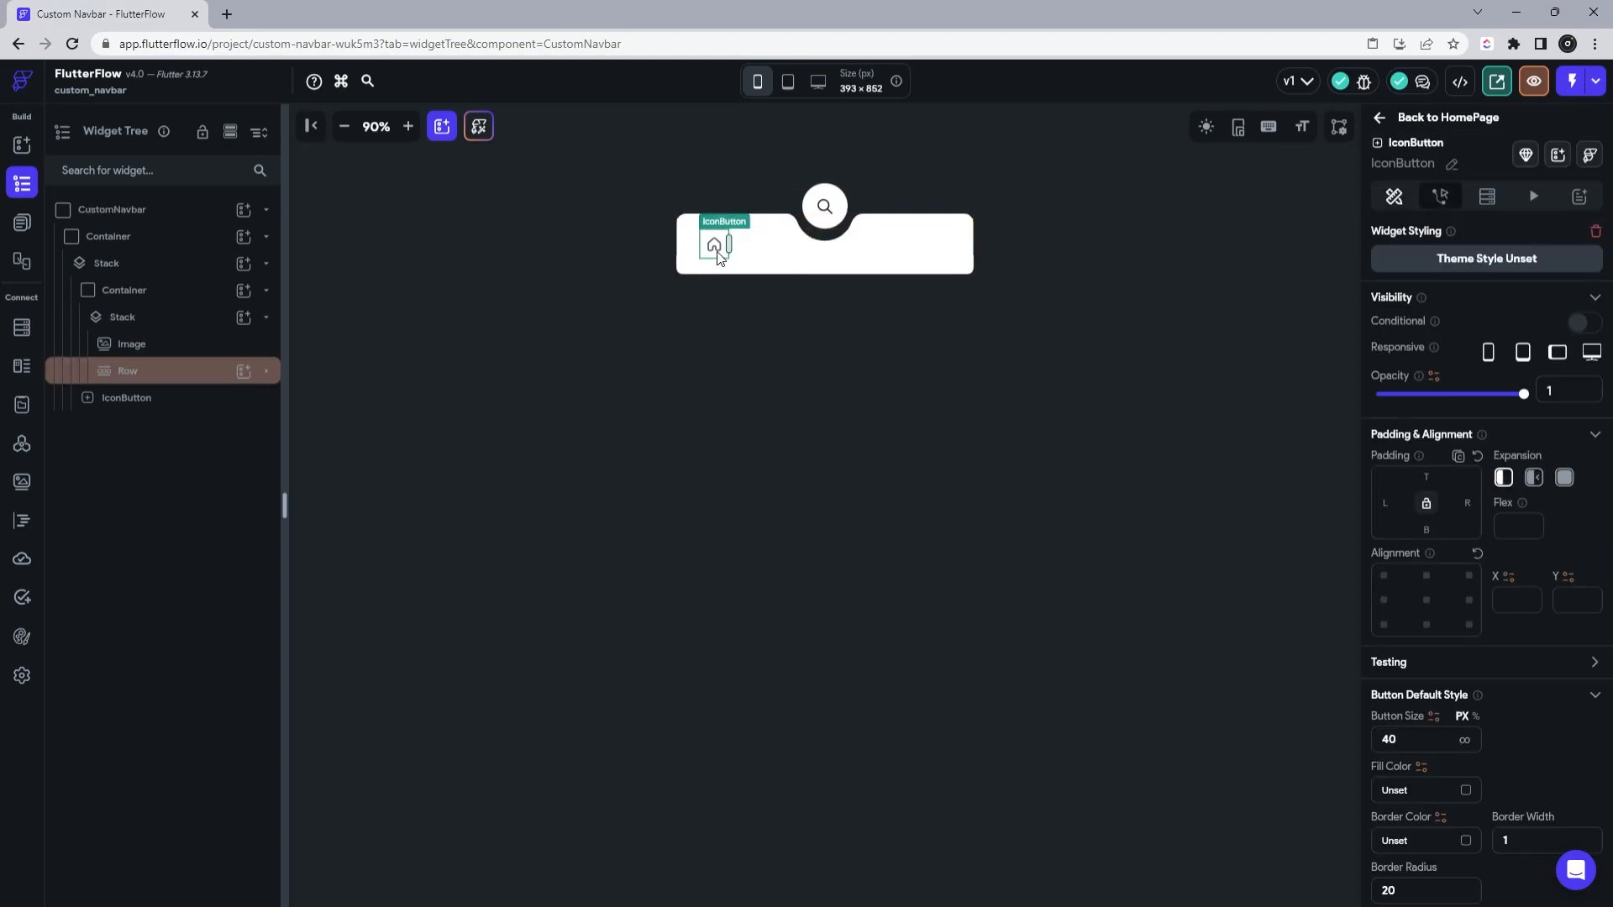
scroll(1504, 462, "down", 5)
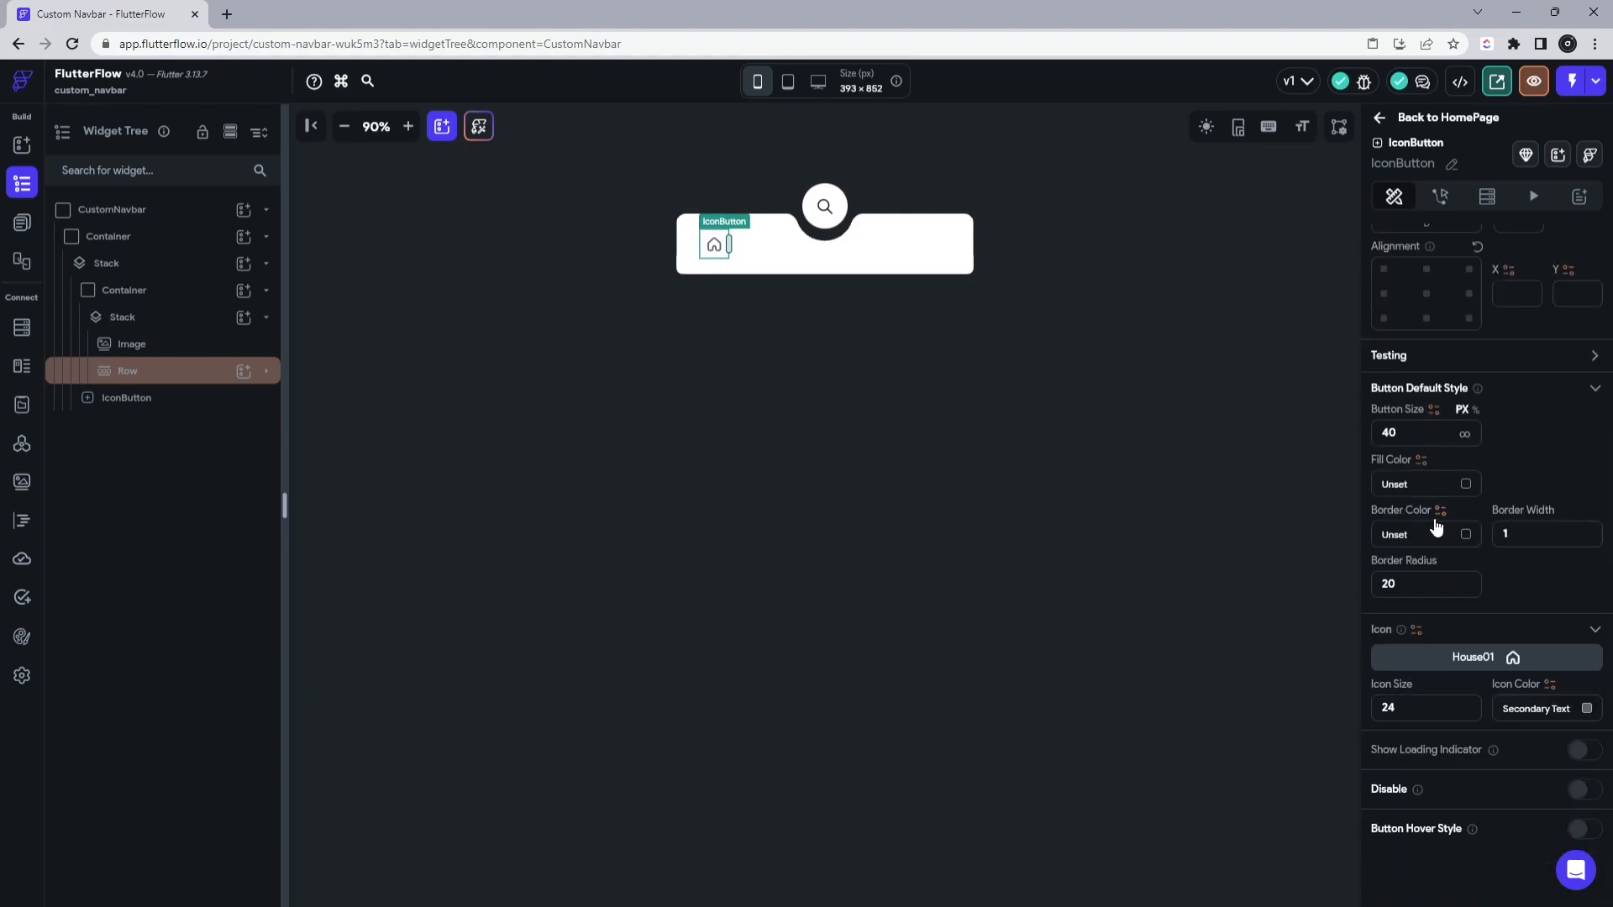
left_click(1549, 690)
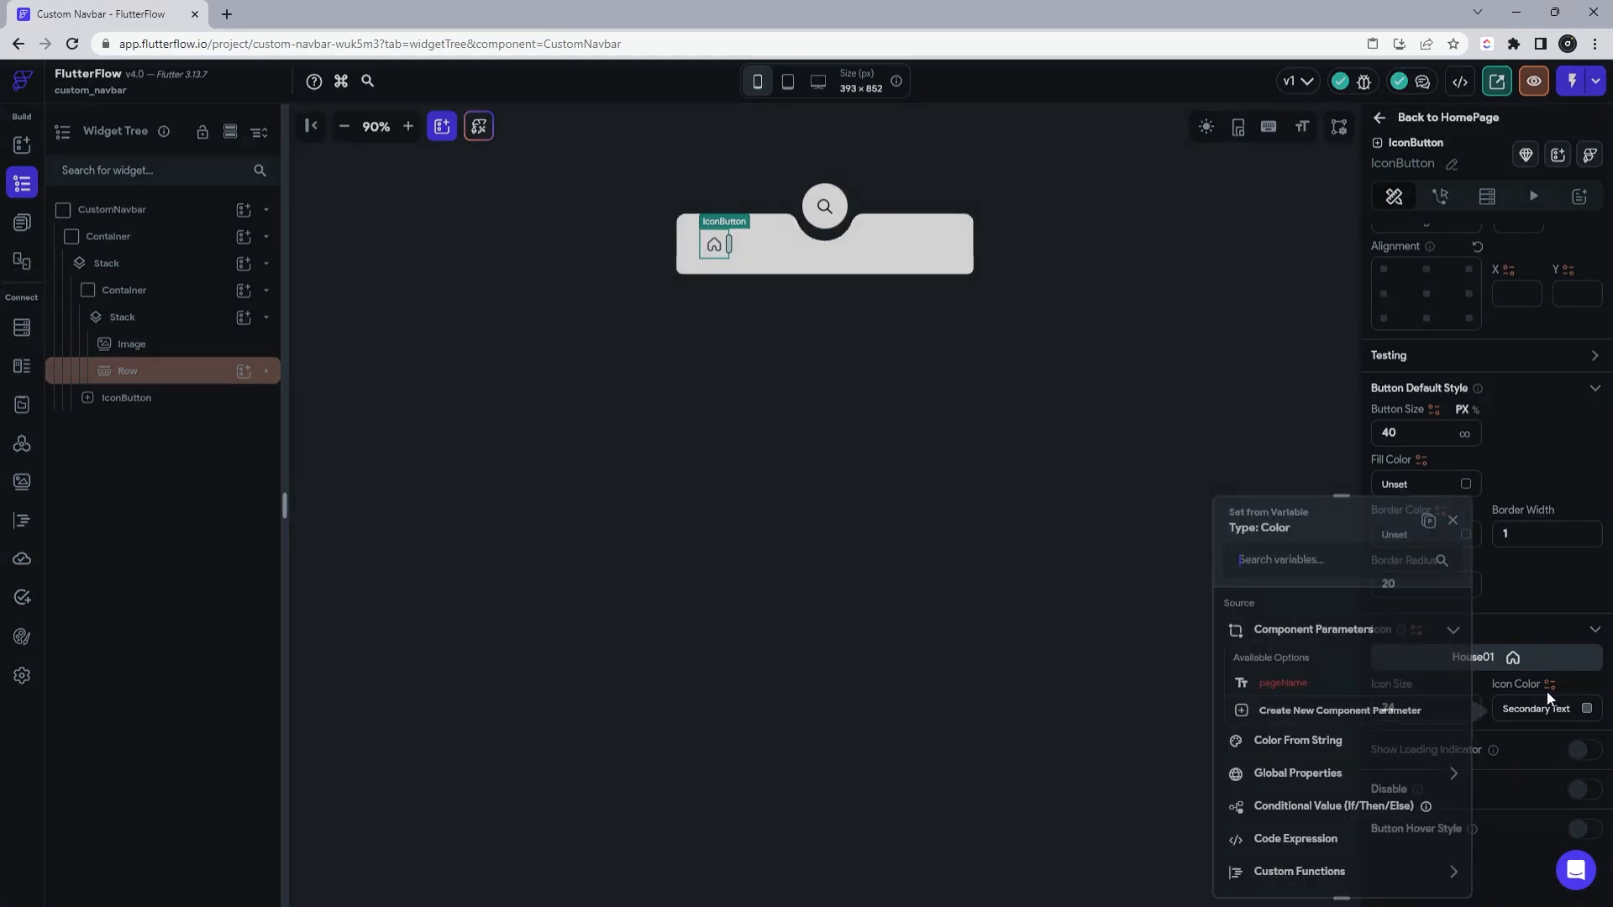
left_click(1294, 807)
Step: Define the icon color's first condition as the pageName parameter being equal to "home"
left_click(1294, 668)
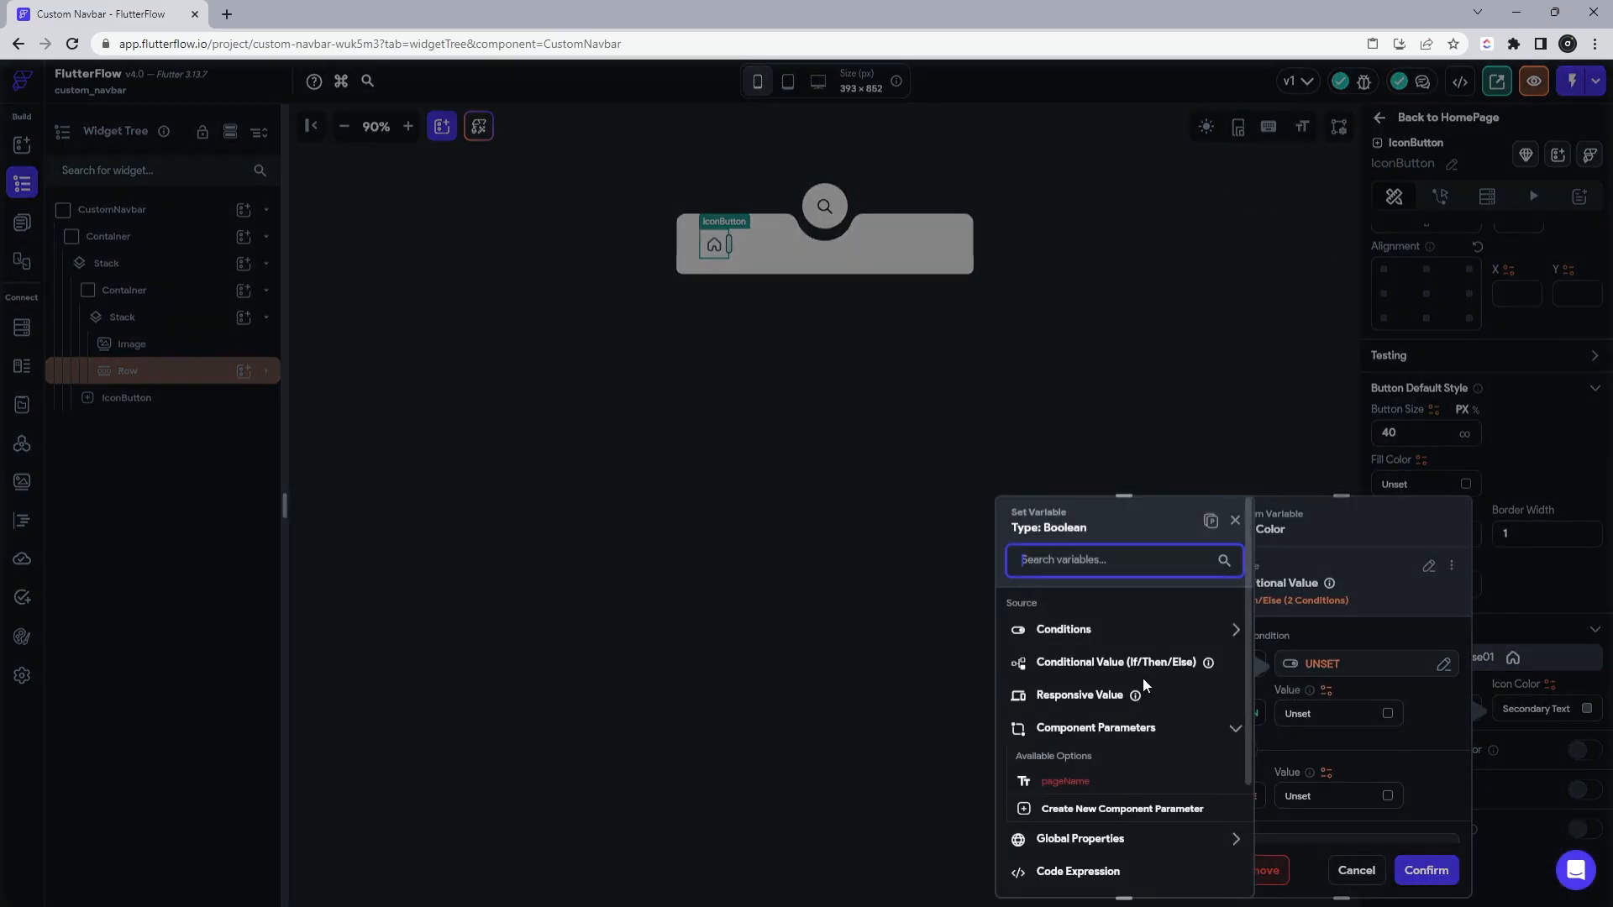
left_click(1071, 631)
left_click(1066, 684)
left_click(1080, 684)
left_click(848, 680)
left_click(1098, 772)
scroll(1095, 783, "down", 1)
left_click(1089, 787)
type("home")
left_click(1208, 870)
Step: Set the conditional icon color to Primary when true, with Secondary Text for both the Else value and the default variable value
left_click(1393, 596)
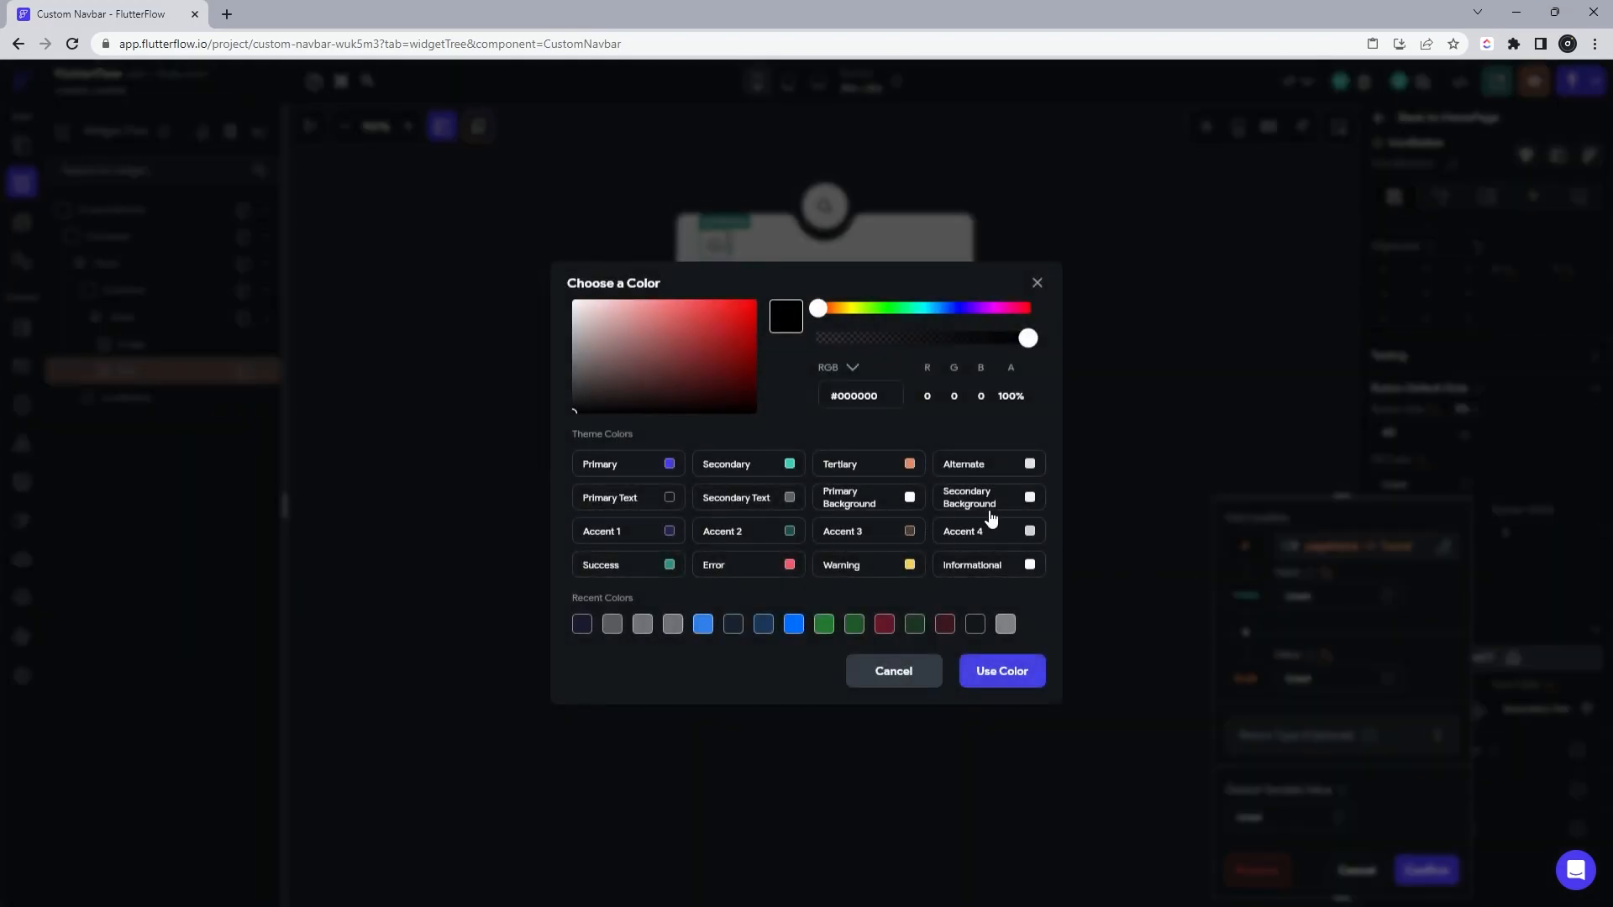
left_click(639, 482)
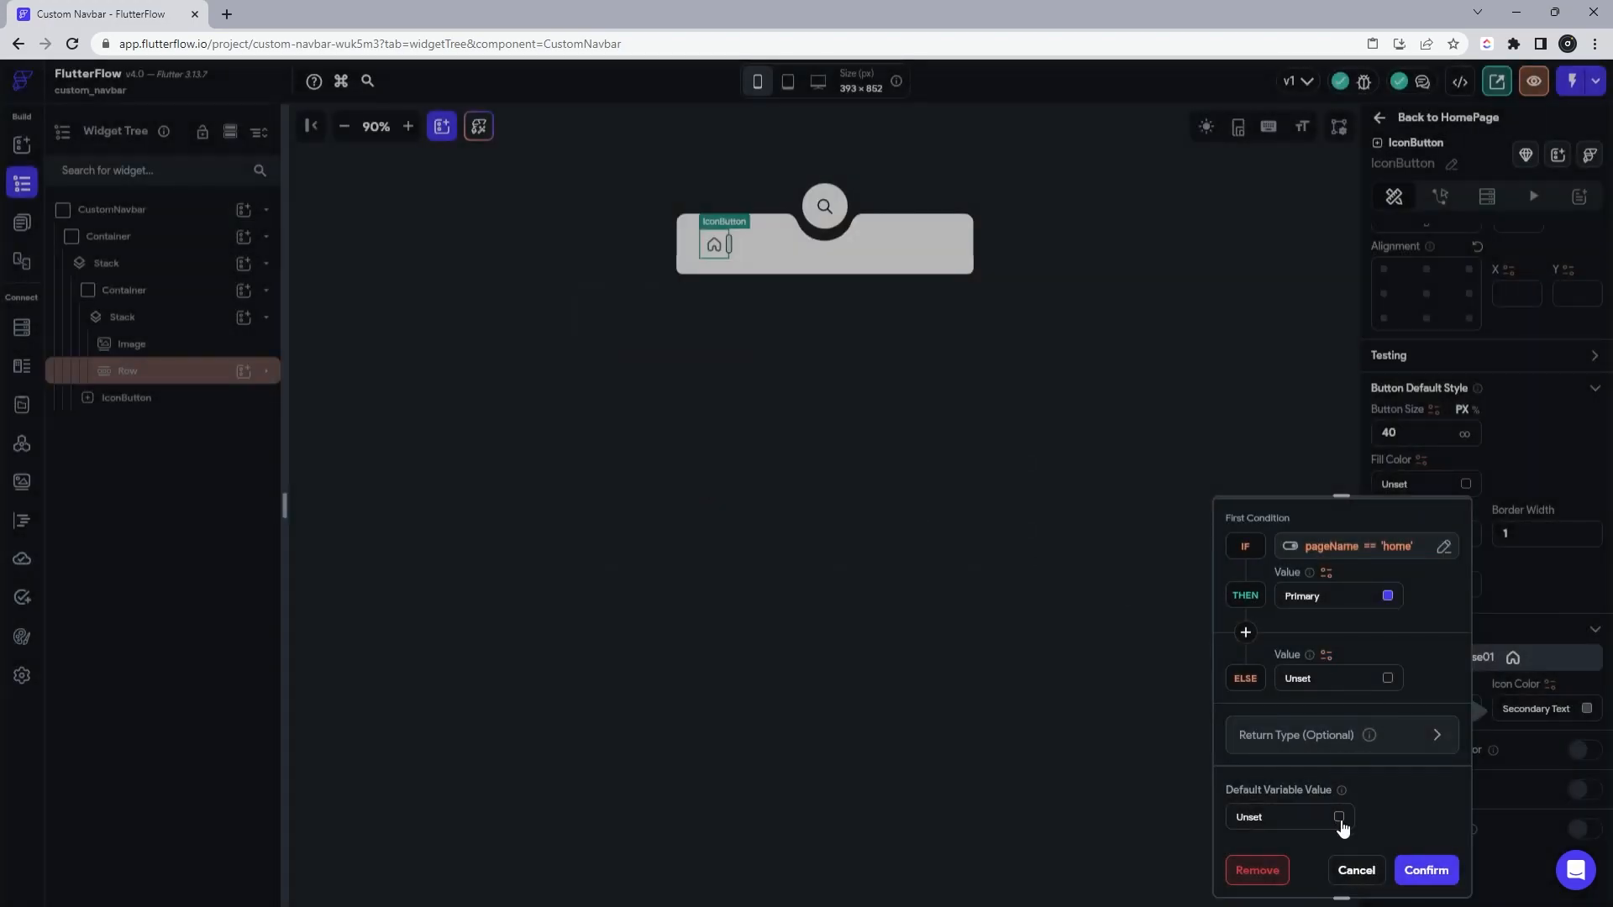
left_click(1388, 679)
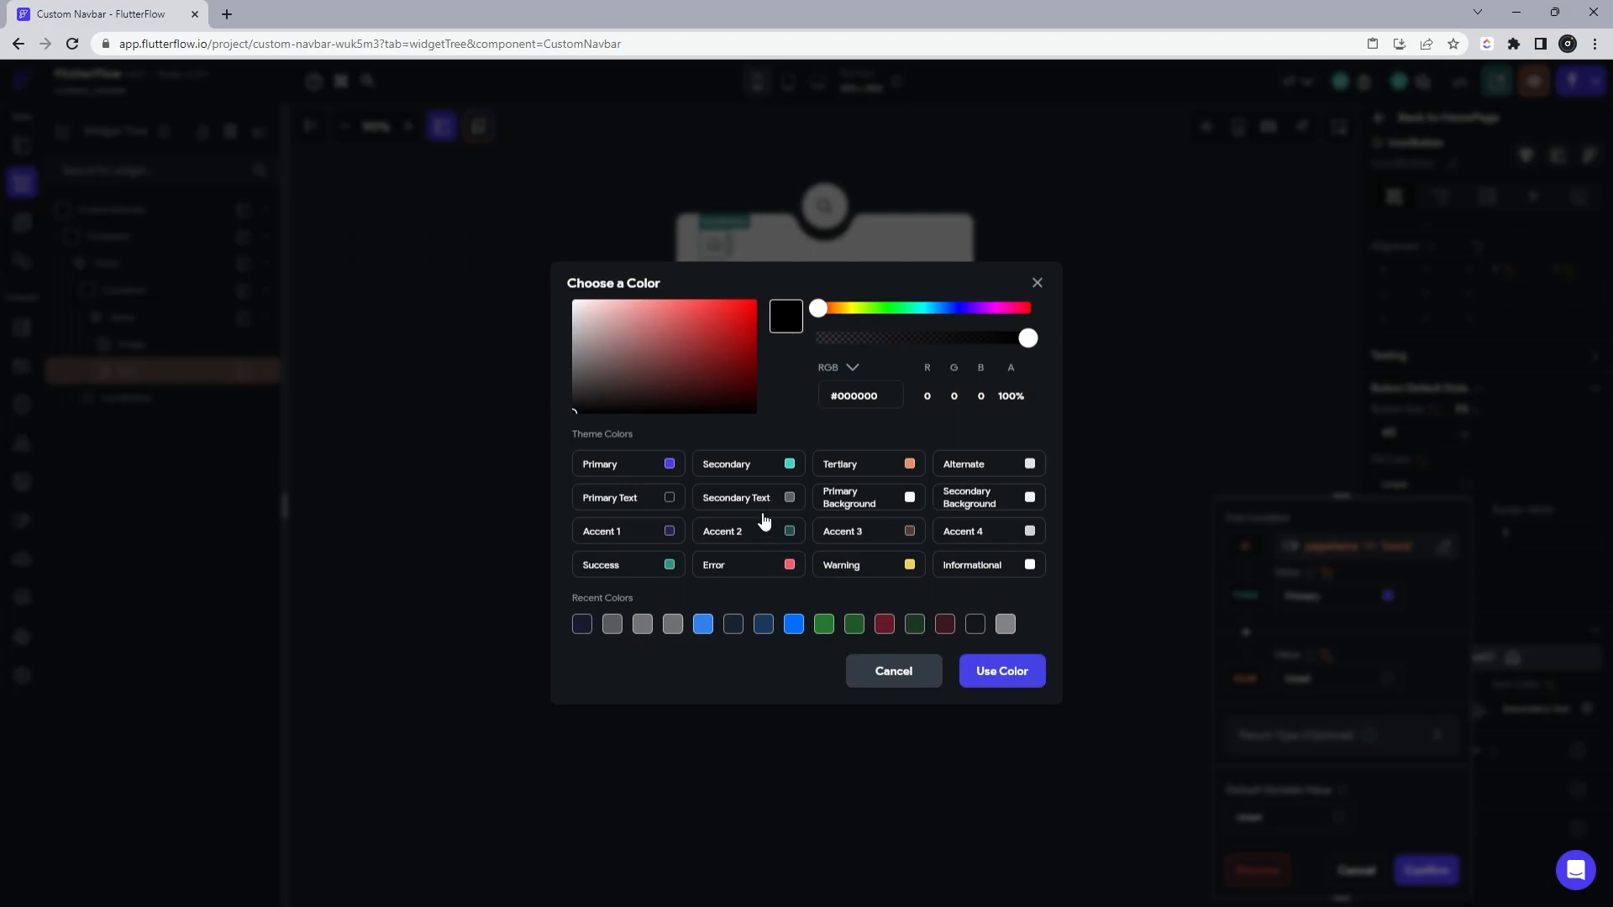
left_click(736, 499)
left_click(1339, 818)
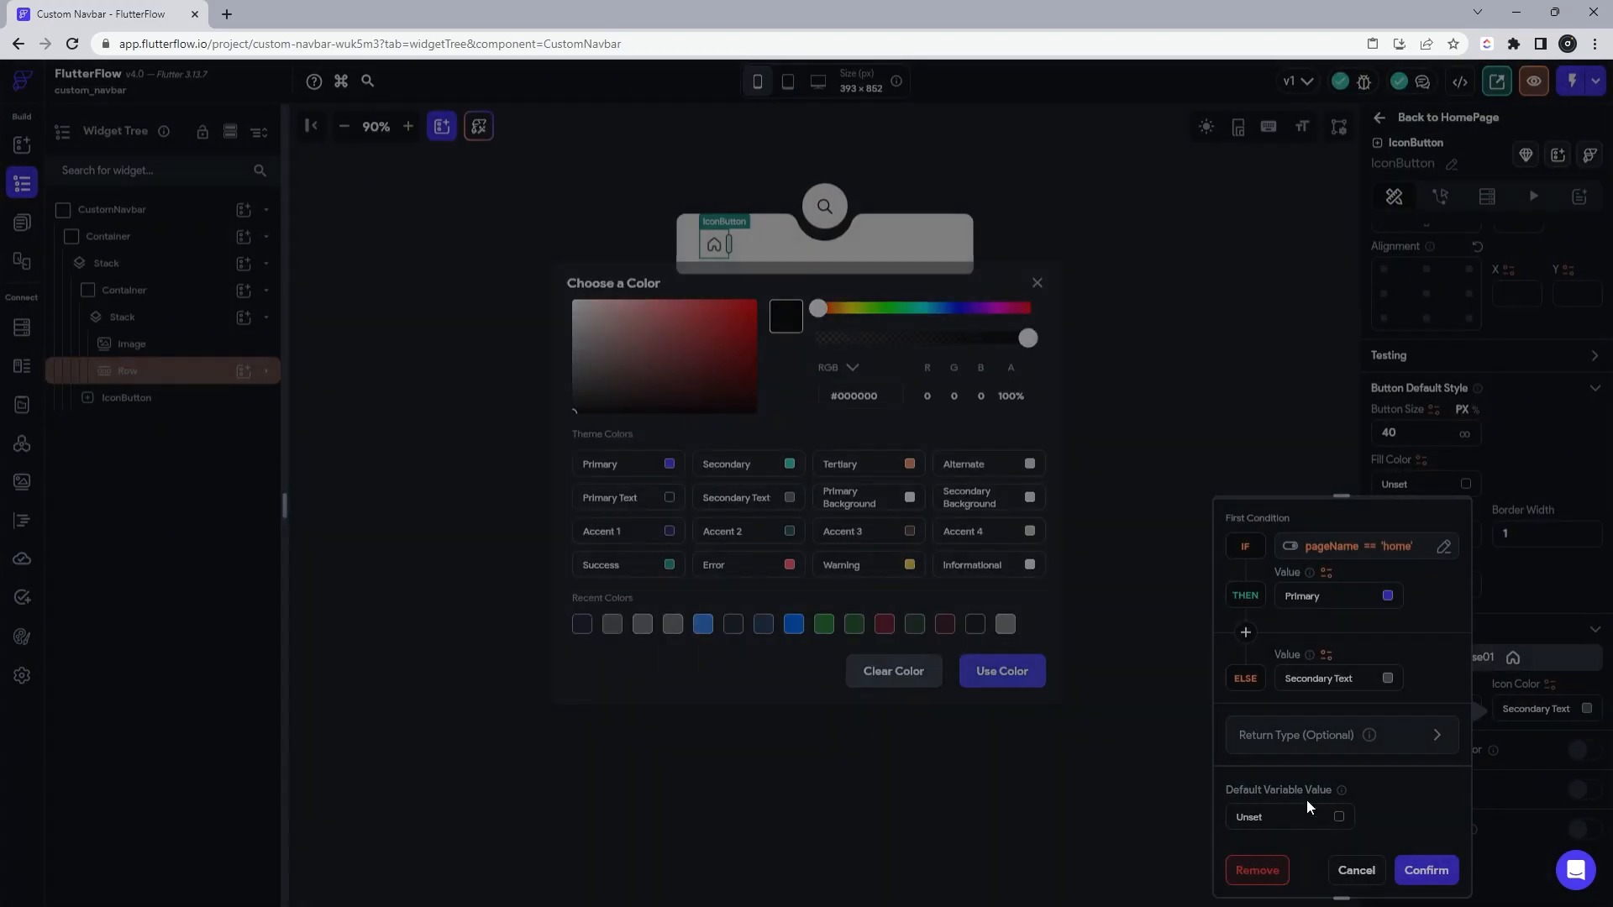
left_click(744, 504)
left_click(1426, 870)
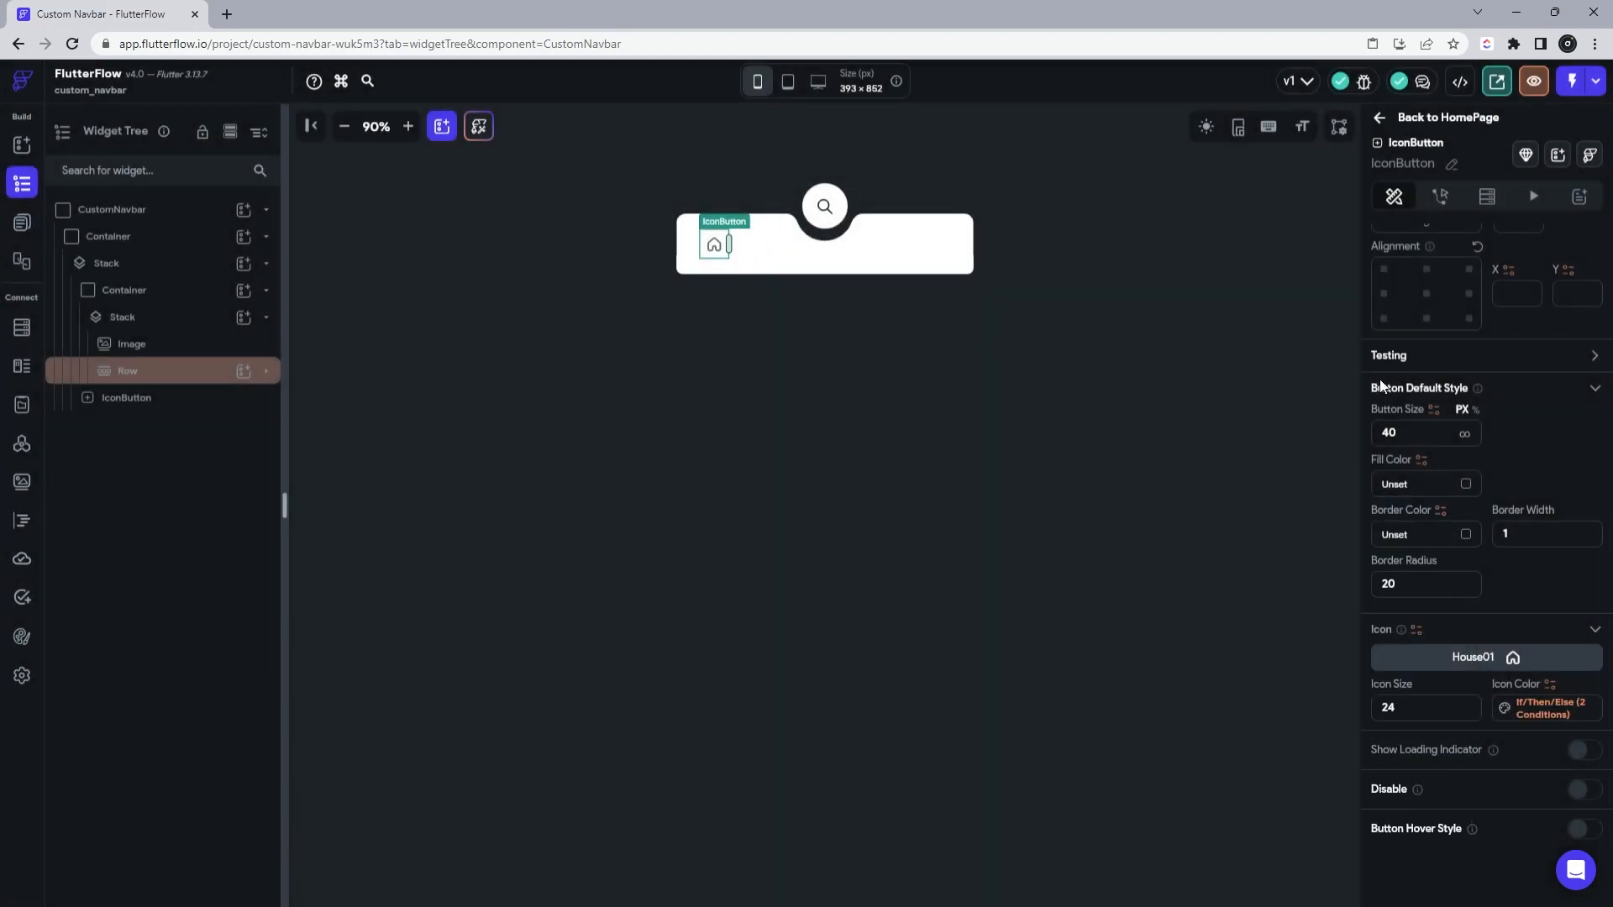
Step: Give the house button an On Tap action that navigates to HomePage with back navigation disallowed
scroll(1379, 381, "up", 4)
left_click(1438, 198)
left_click(1465, 375)
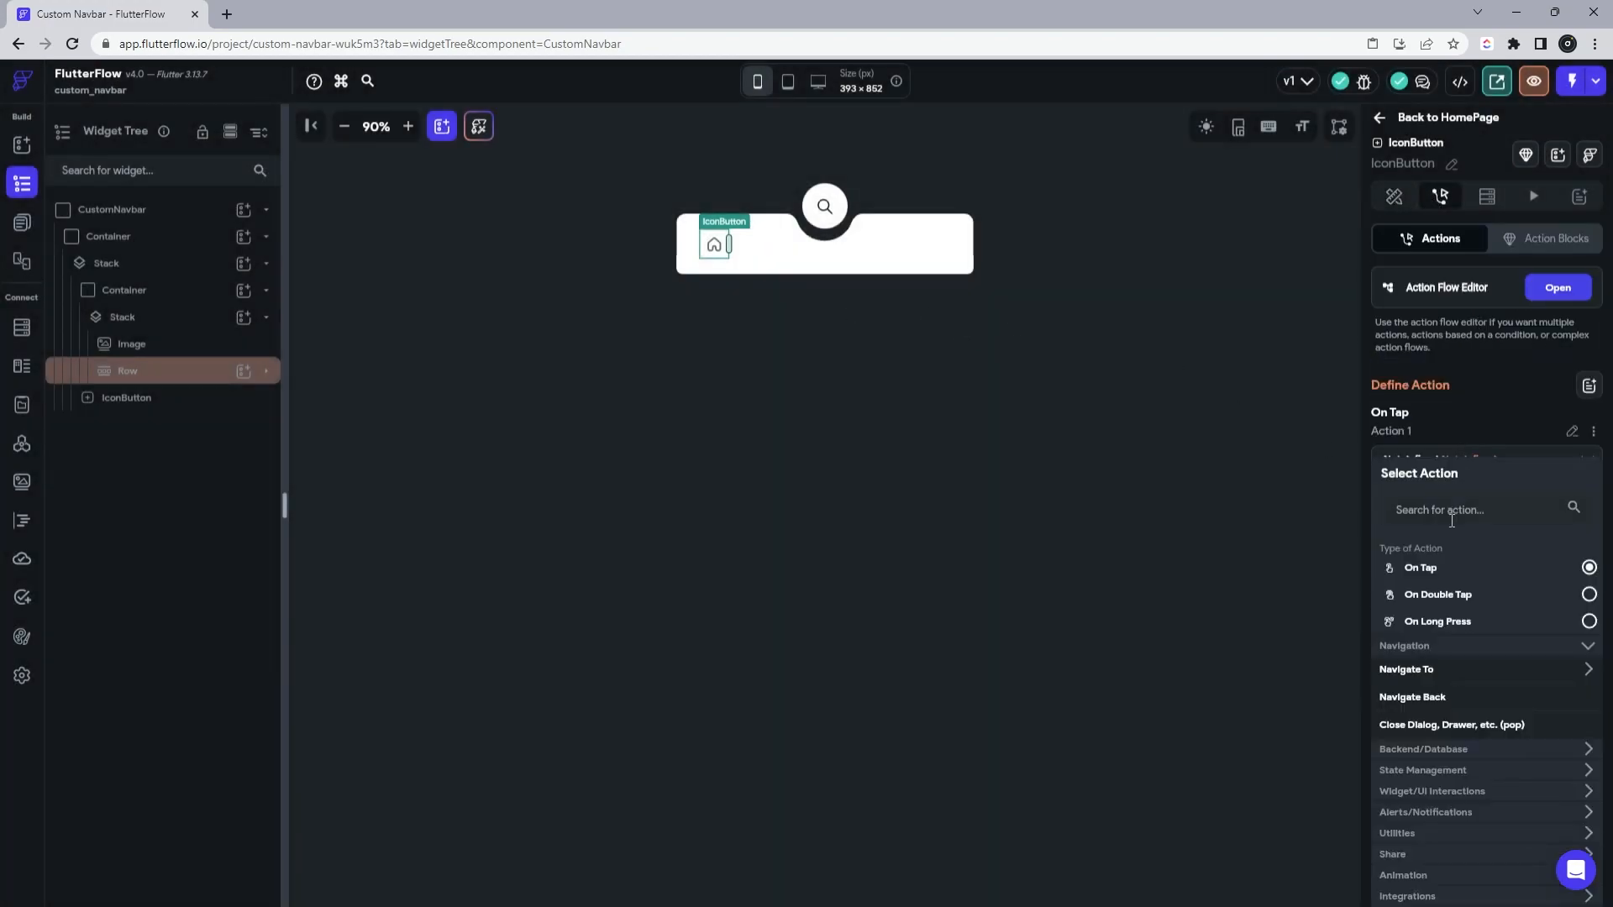
left_click(1442, 677)
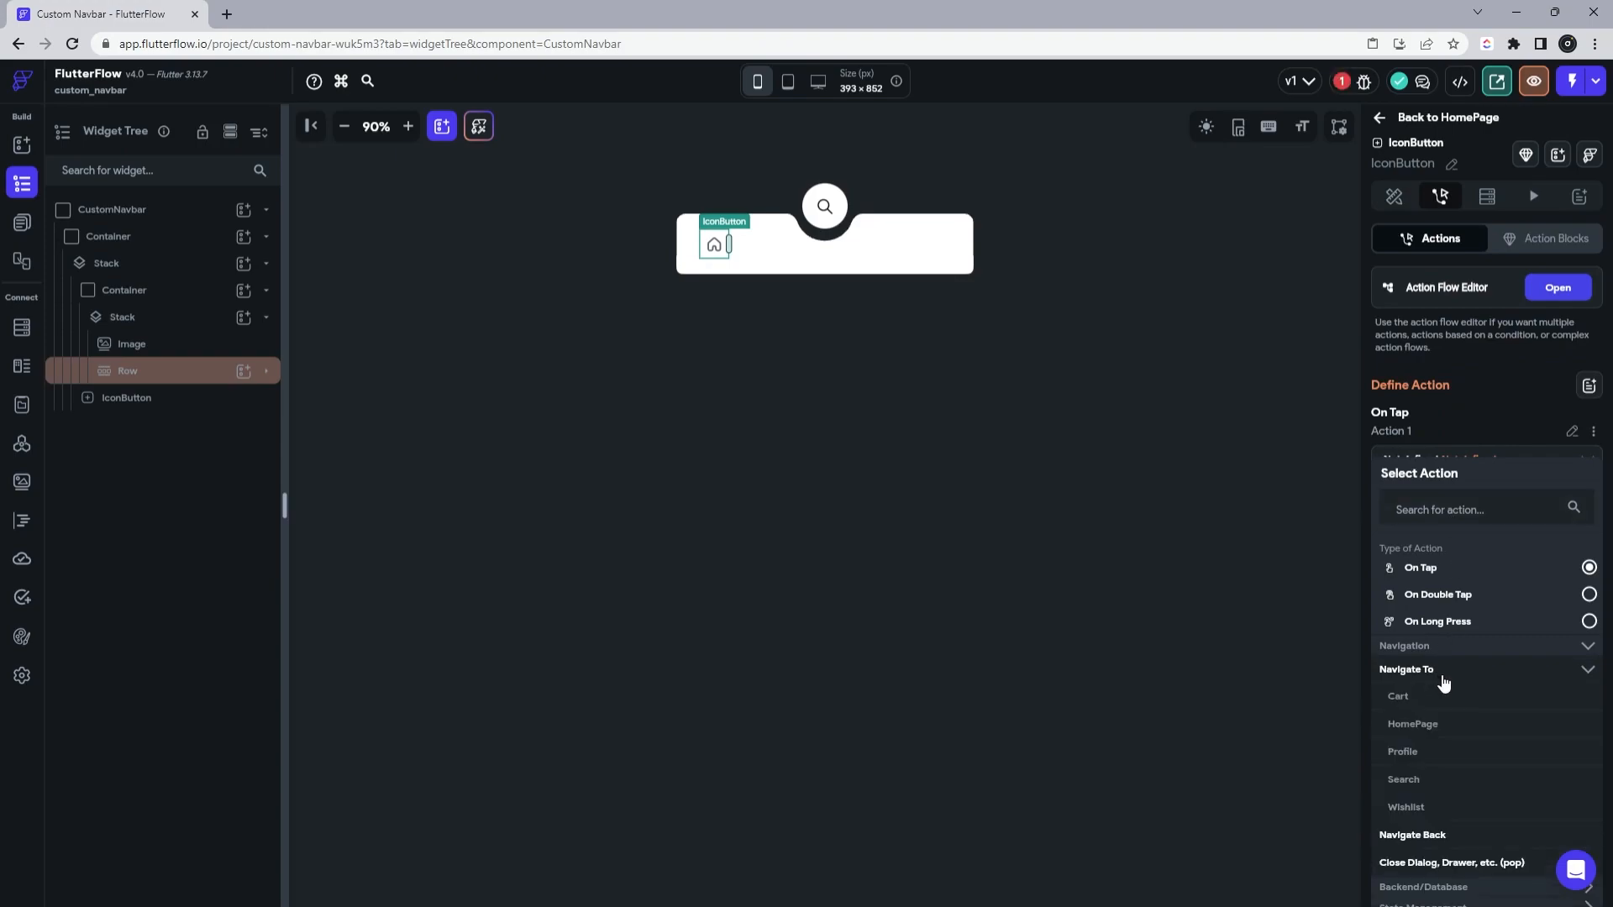
left_click(1426, 728)
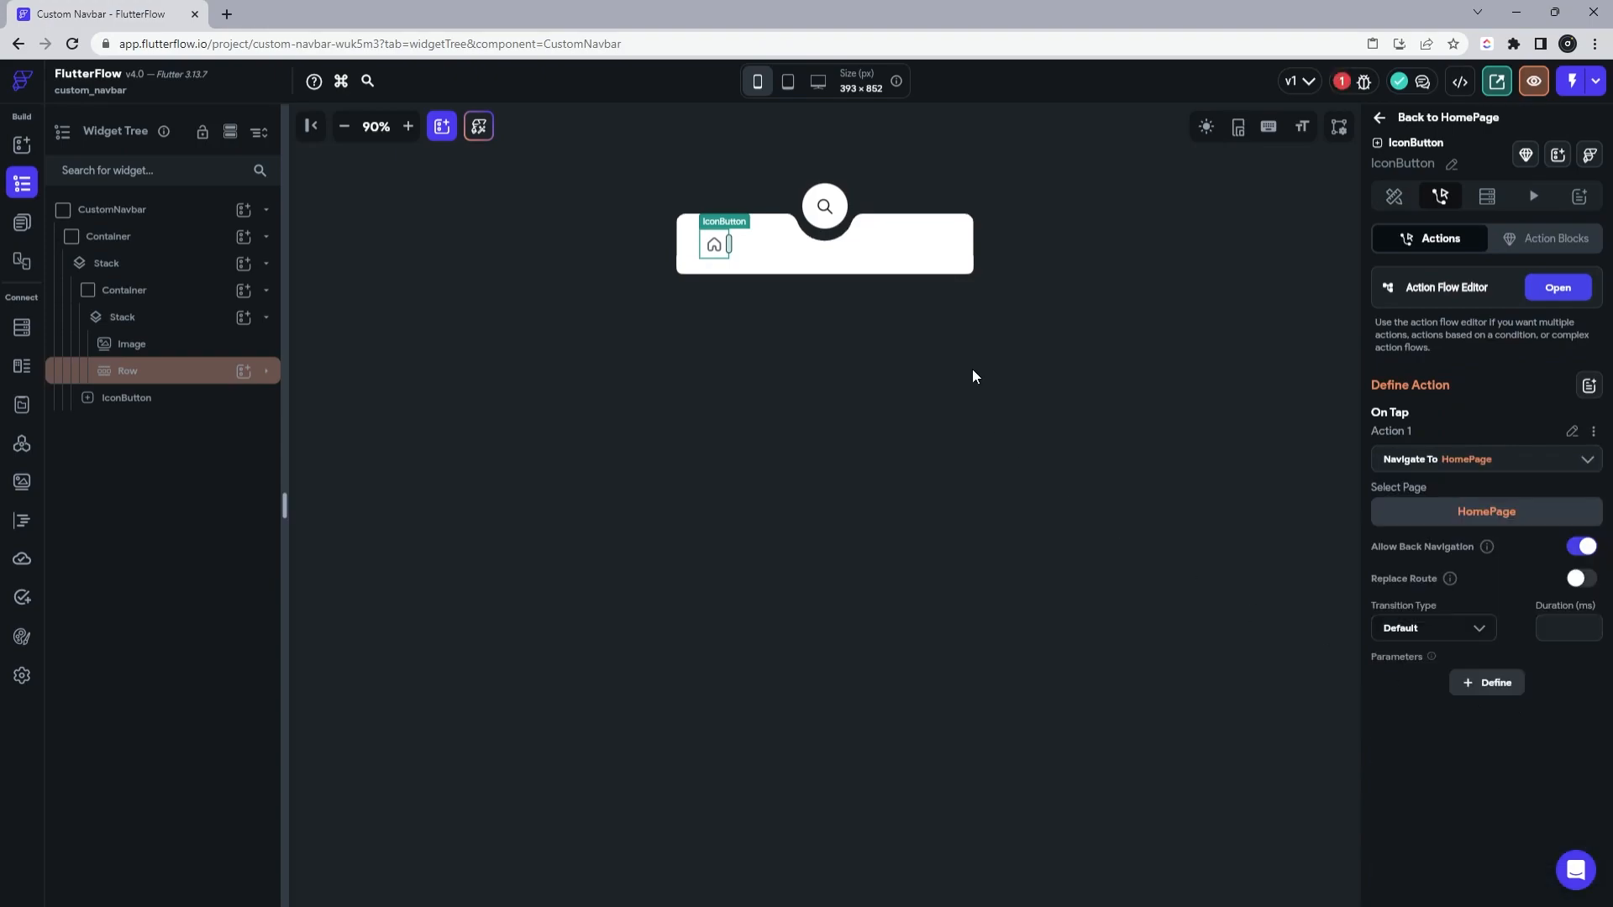
left_click(1581, 549)
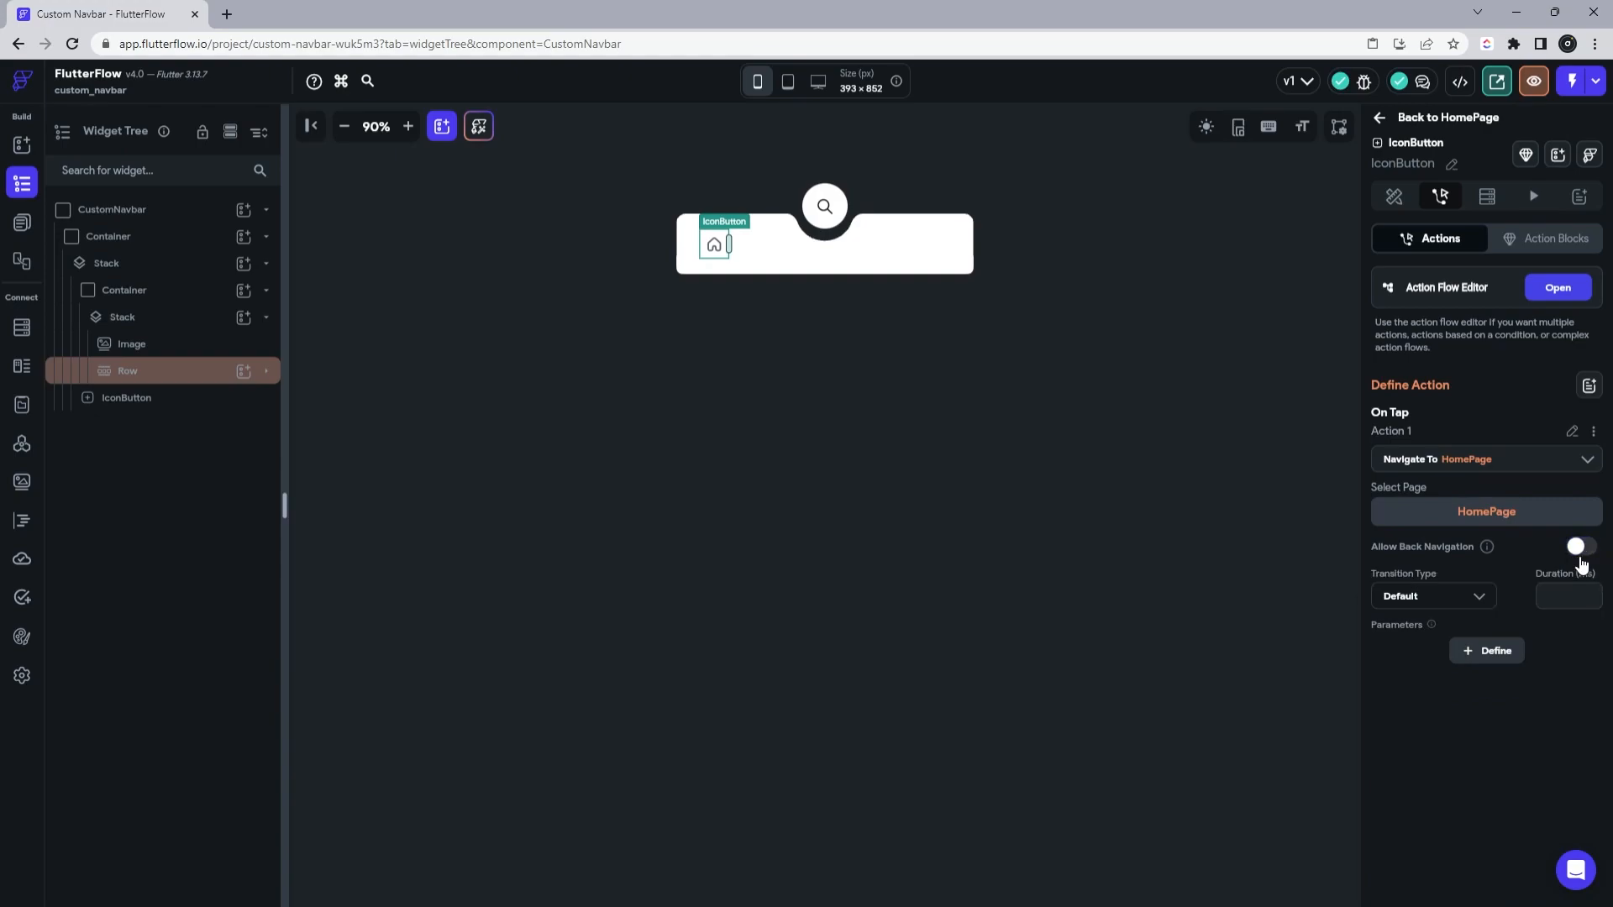
Step: Duplicate the house button until the row holds four buttons, and give the second one a right padding of 48
left_click(1394, 195)
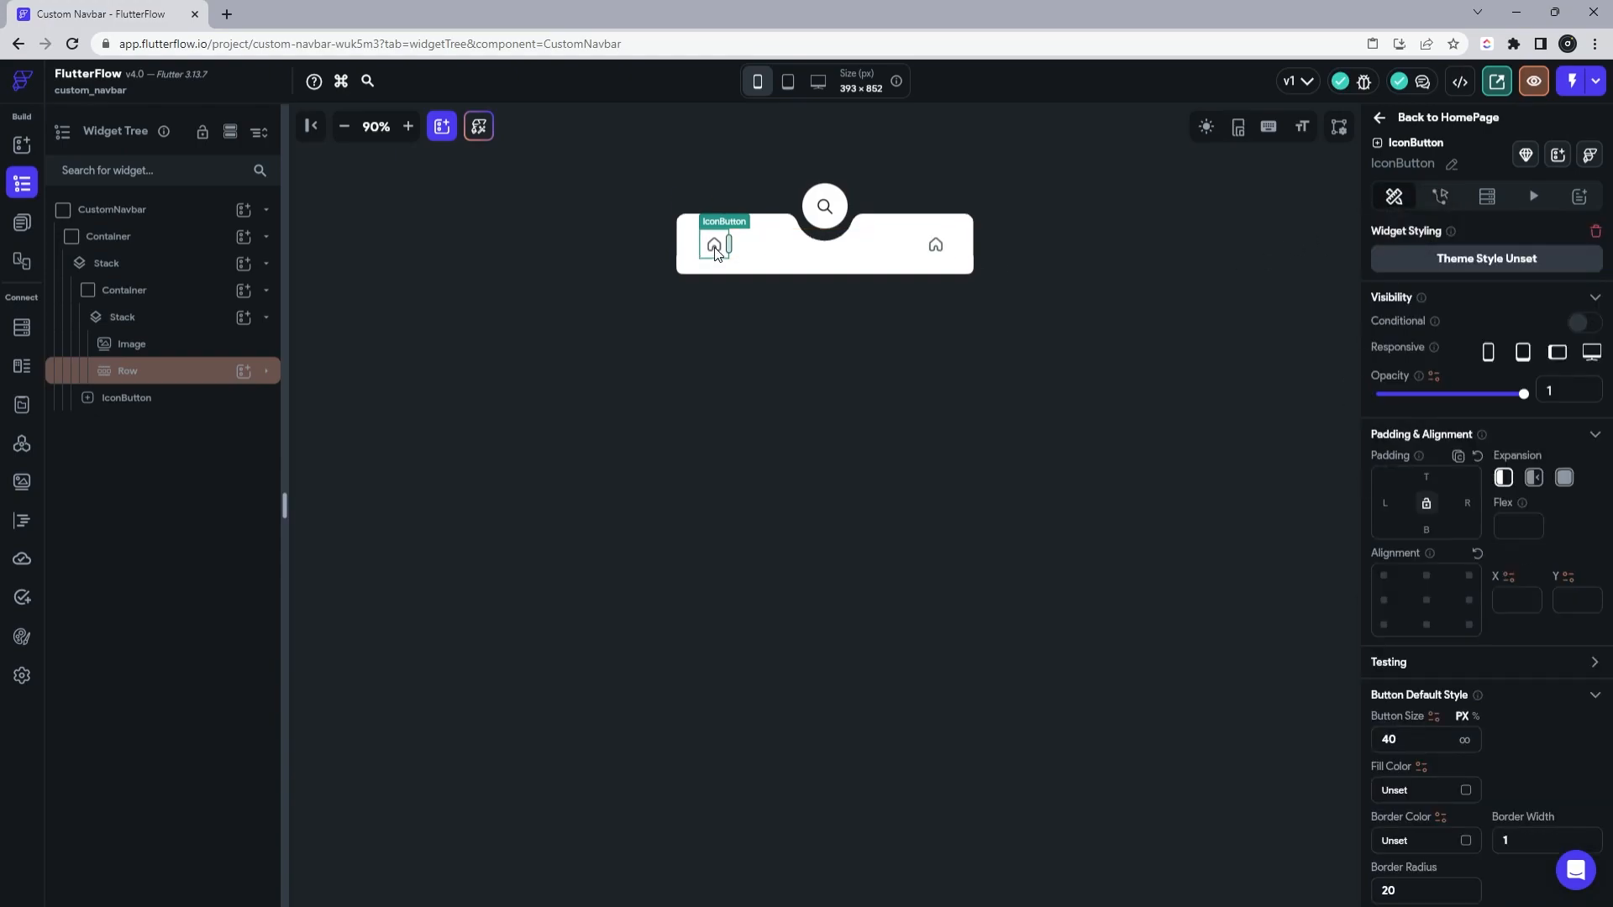
key("ctrl+d")
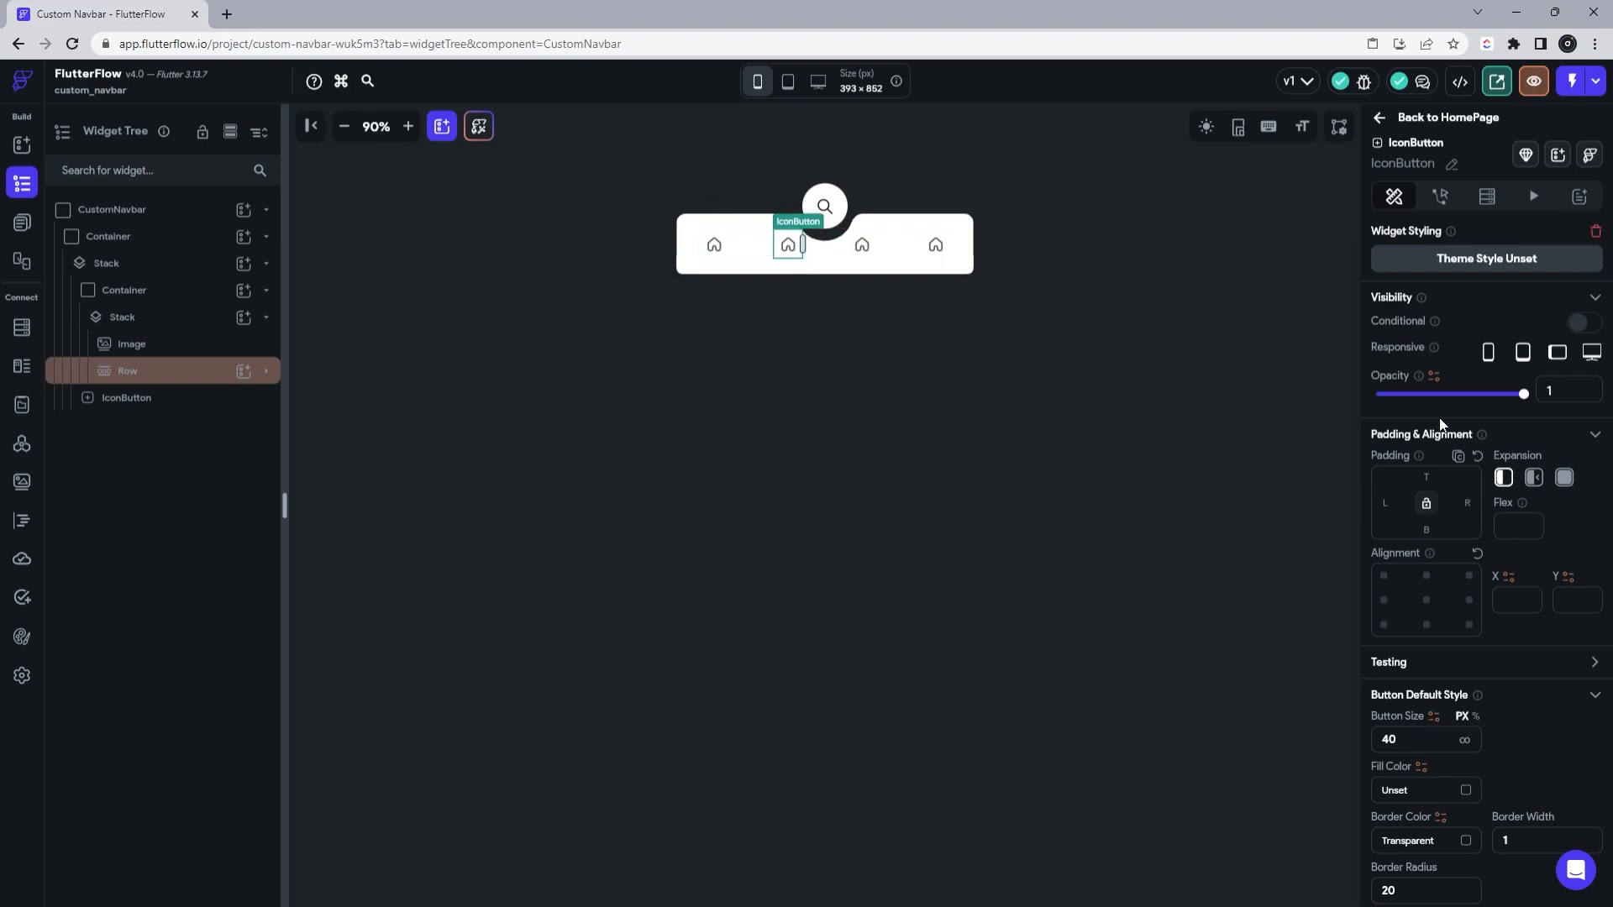
left_click(1469, 504)
type("48")
left_click(873, 251)
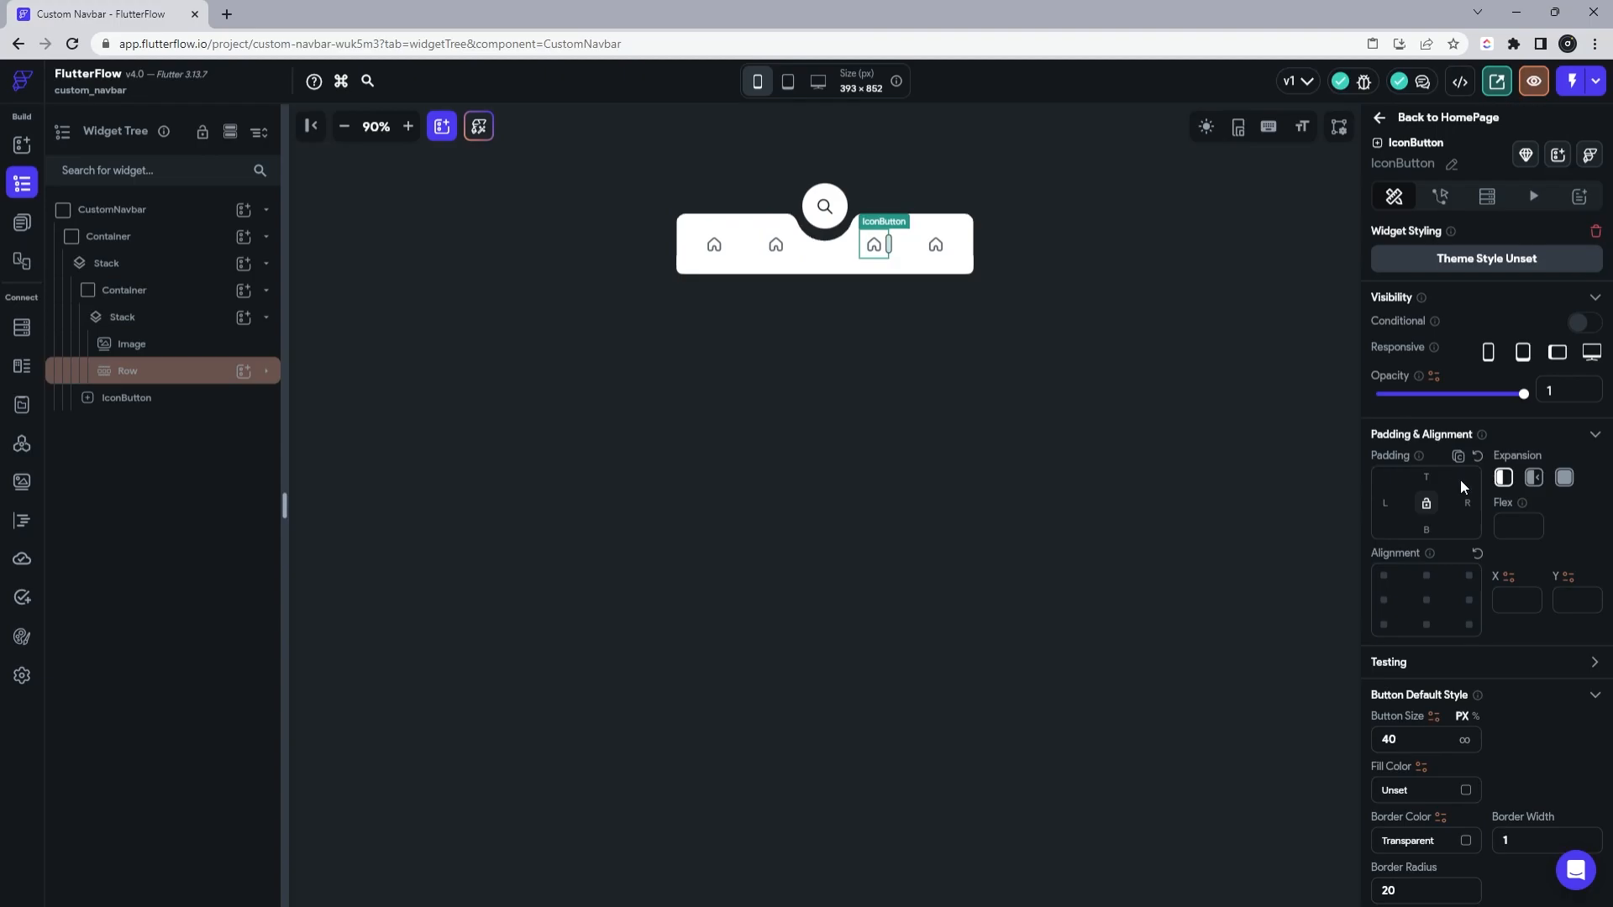
Step: Give the third icon button in the row a left padding of 48
left_click(1387, 503)
type("48")
Step: Change the second button's icon to the custom Heart01 icon, searching for "heart"
left_click(764, 250)
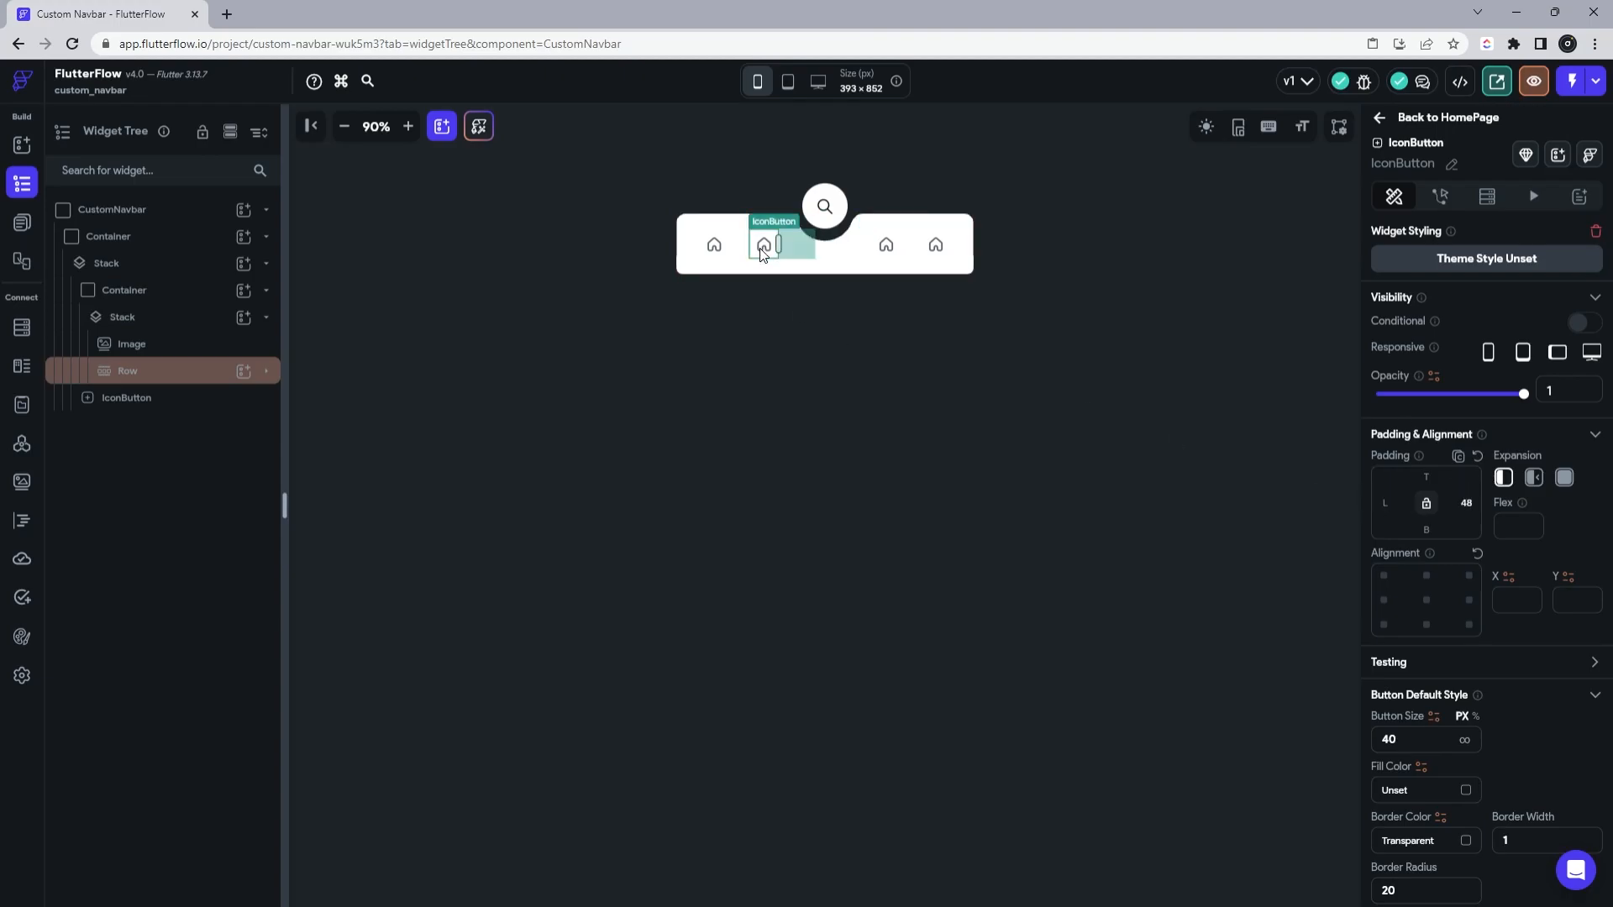
scroll(1462, 699, "down", 4)
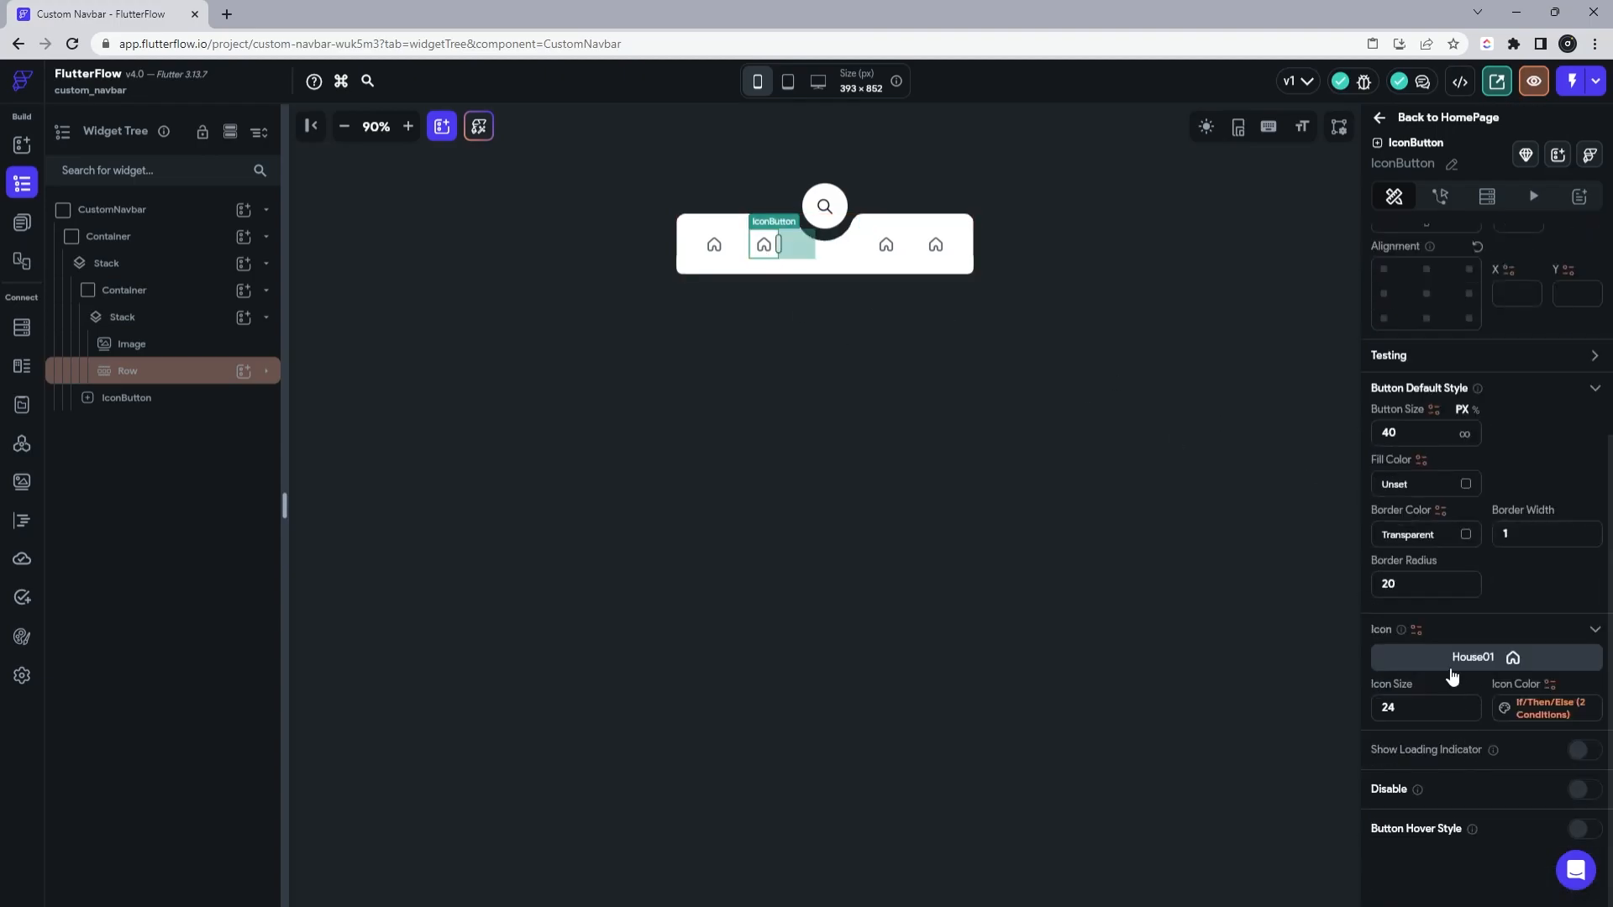
left_click(1452, 663)
type("he")
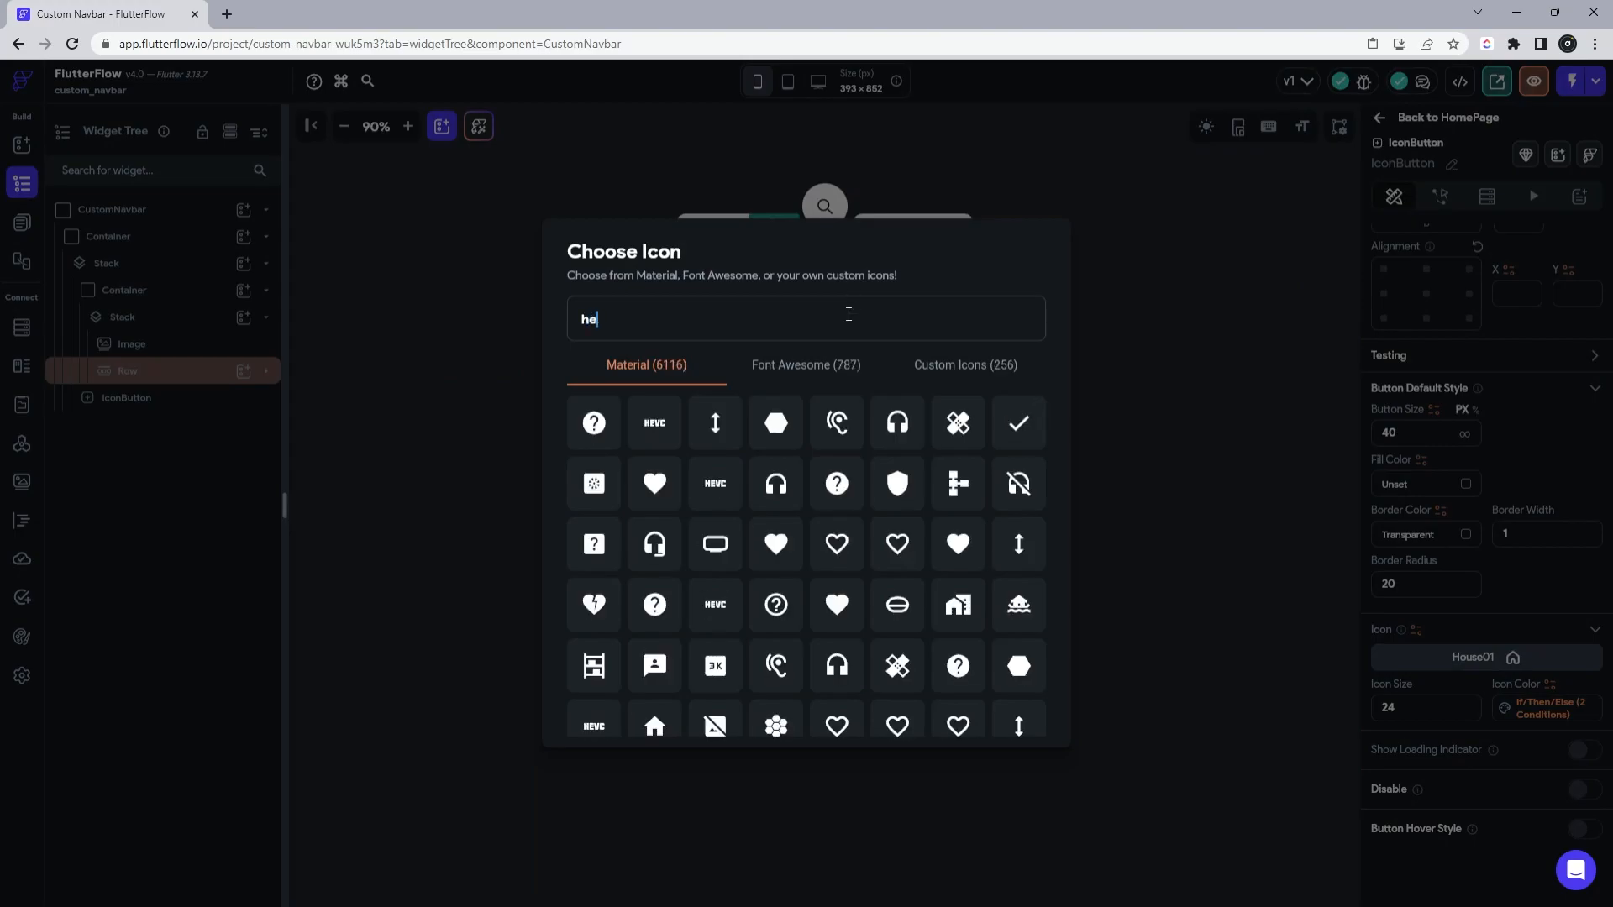
type("art")
left_click(965, 365)
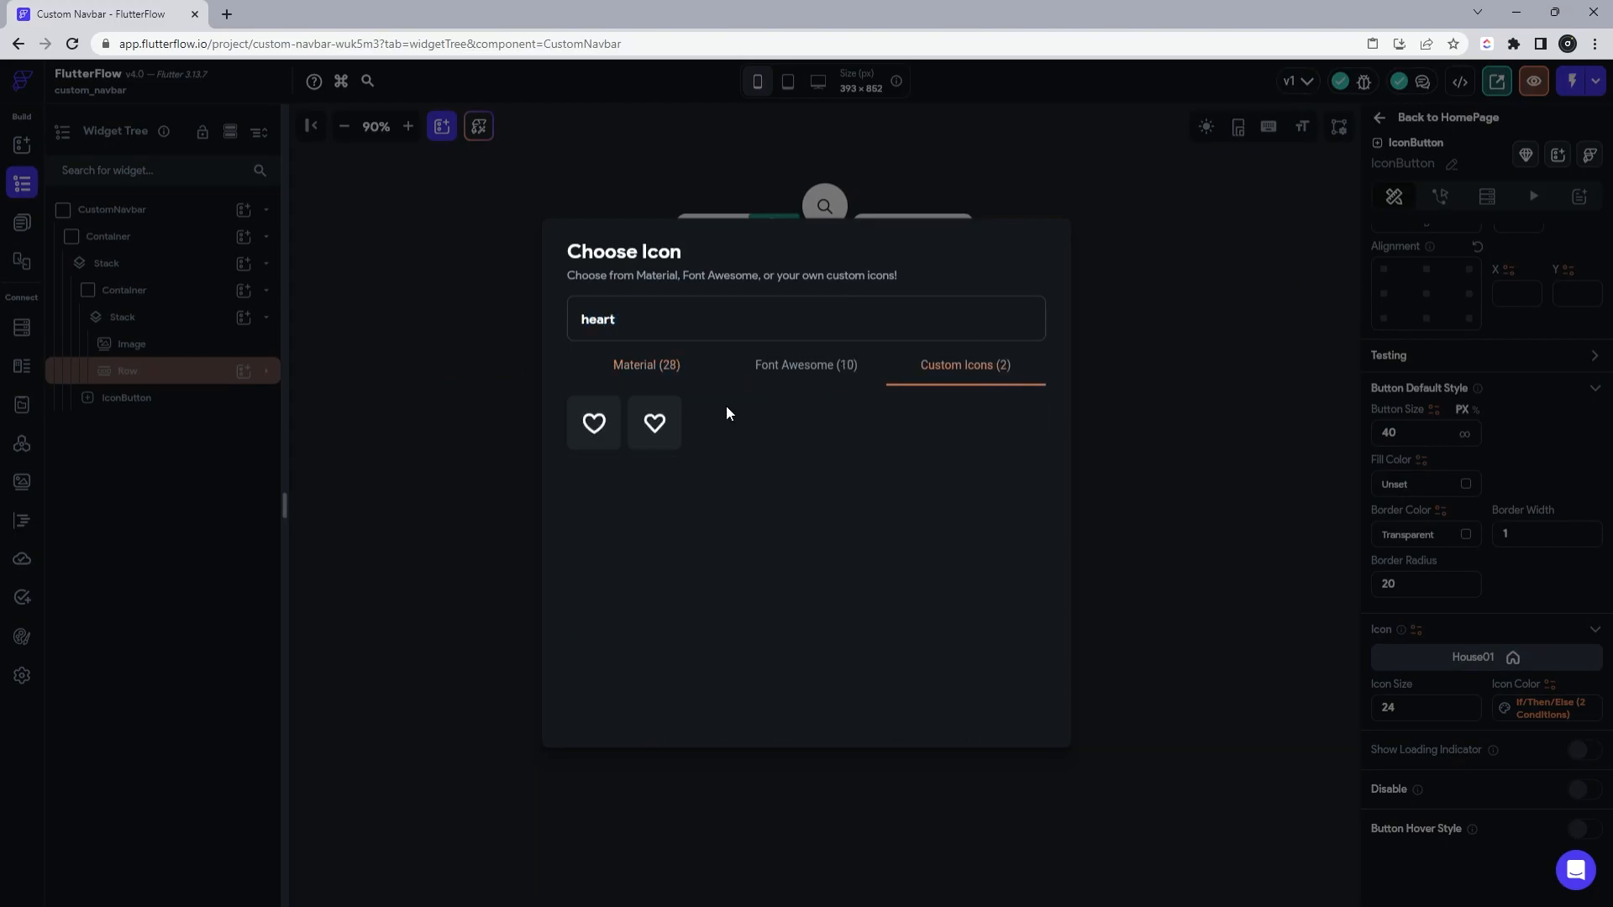
left_click(596, 424)
Step: Set the heart button's icon color condition to pageName being equal to "wishlist"
left_click(1548, 708)
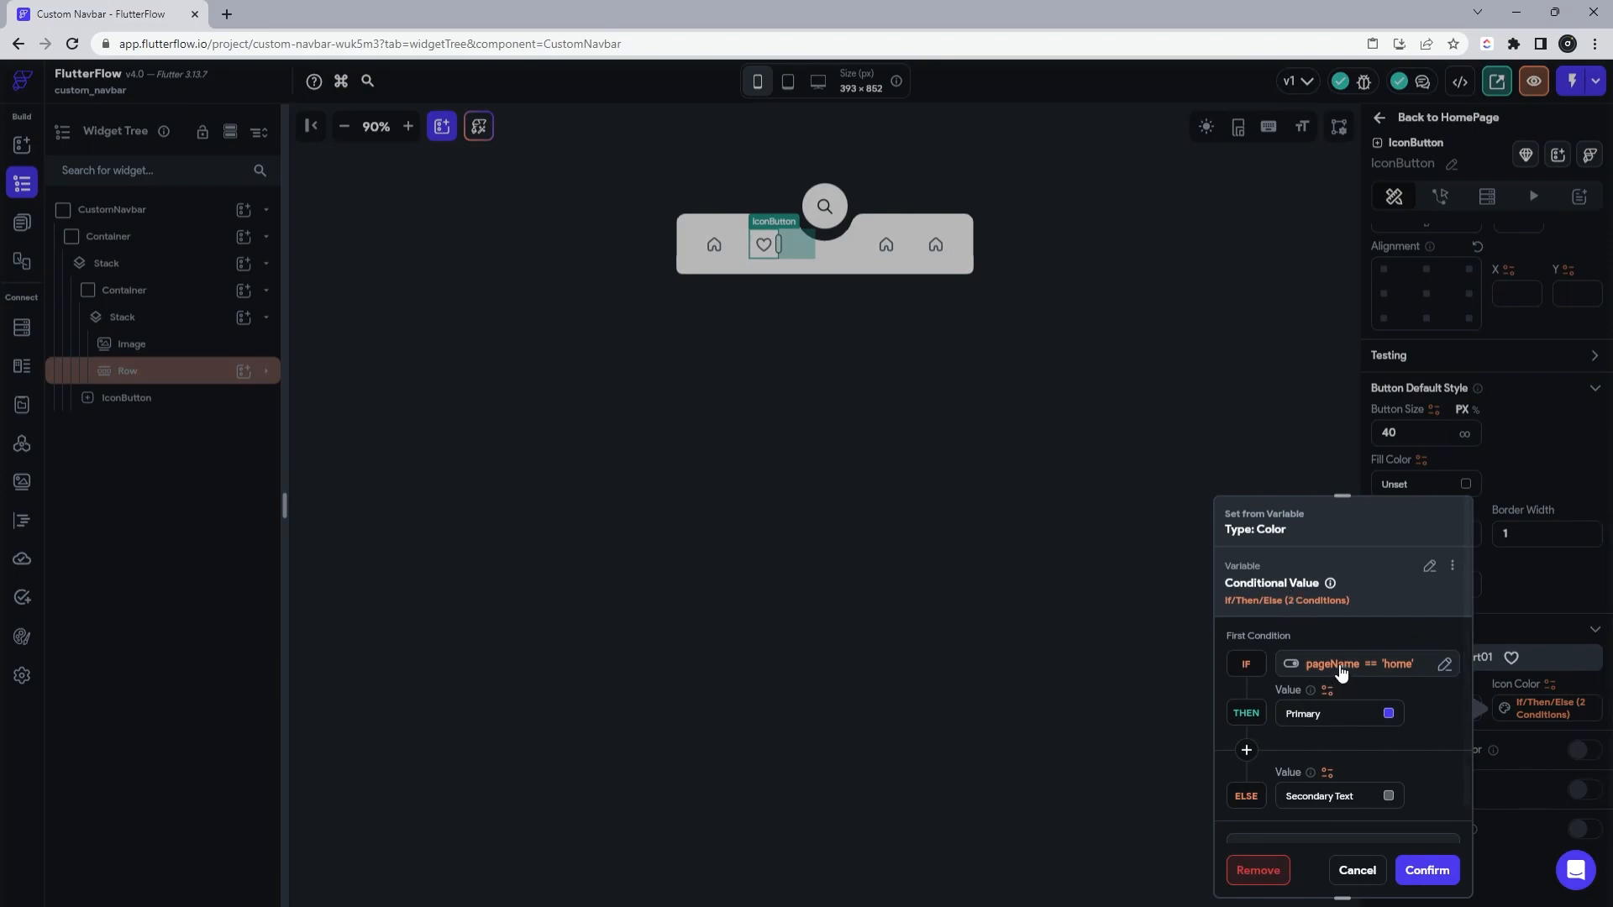
left_click(1323, 660)
left_click(1080, 727)
left_click_drag(1086, 778, 960, 789)
type("wishlist")
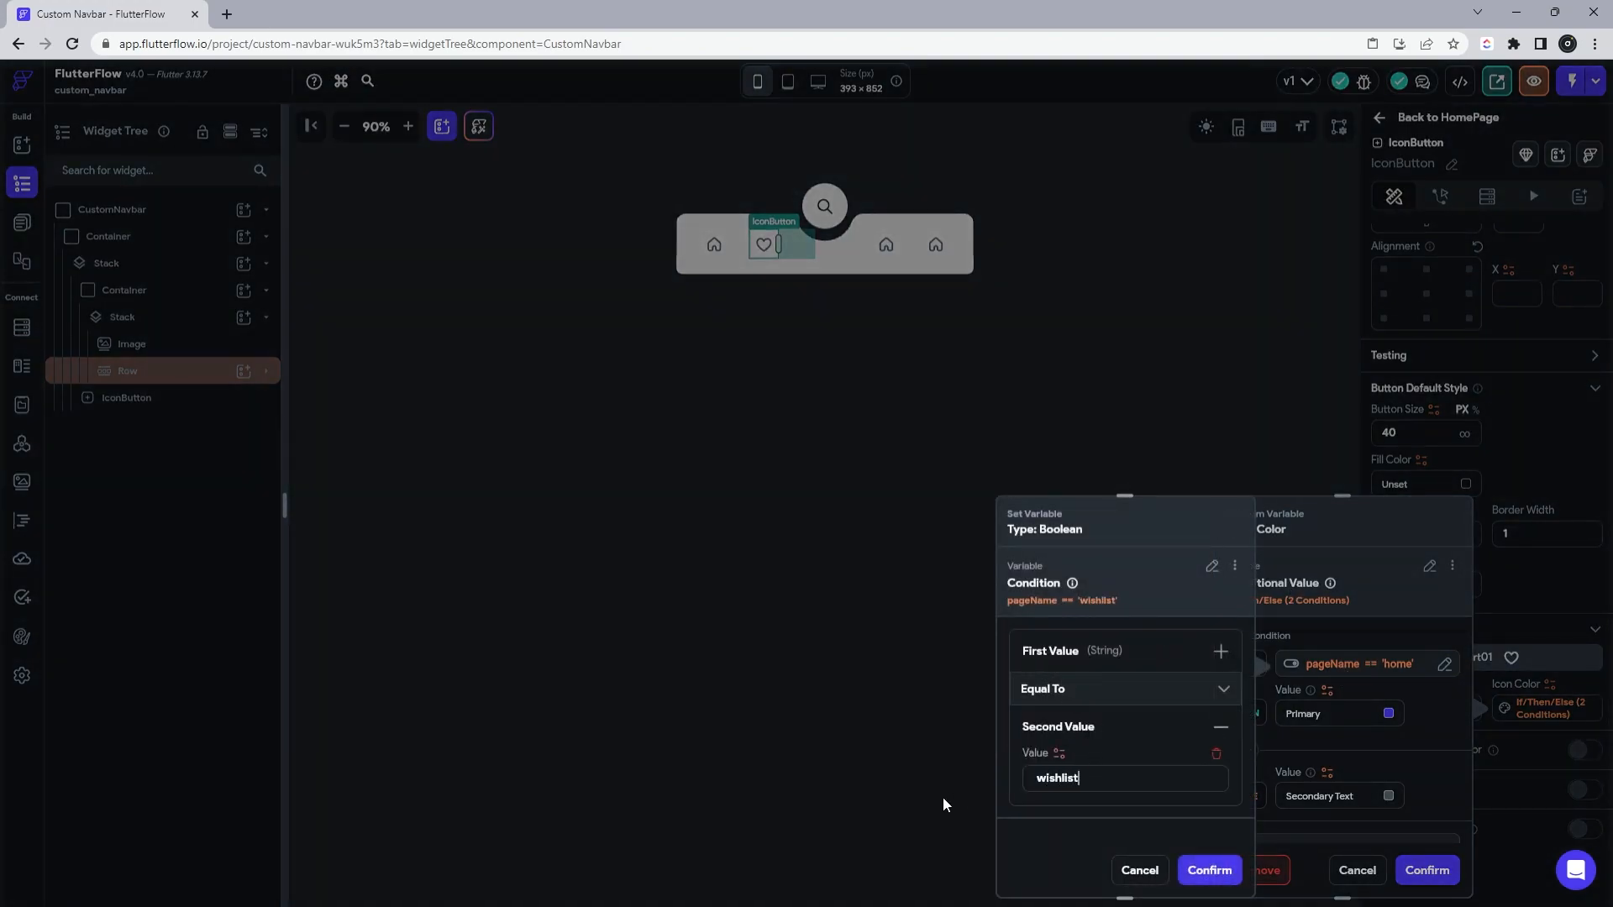
left_click_drag(1103, 774, 942, 777)
left_click(1122, 779)
left_click(1193, 872)
scroll(1420, 739, "down", 2)
left_click(1429, 872)
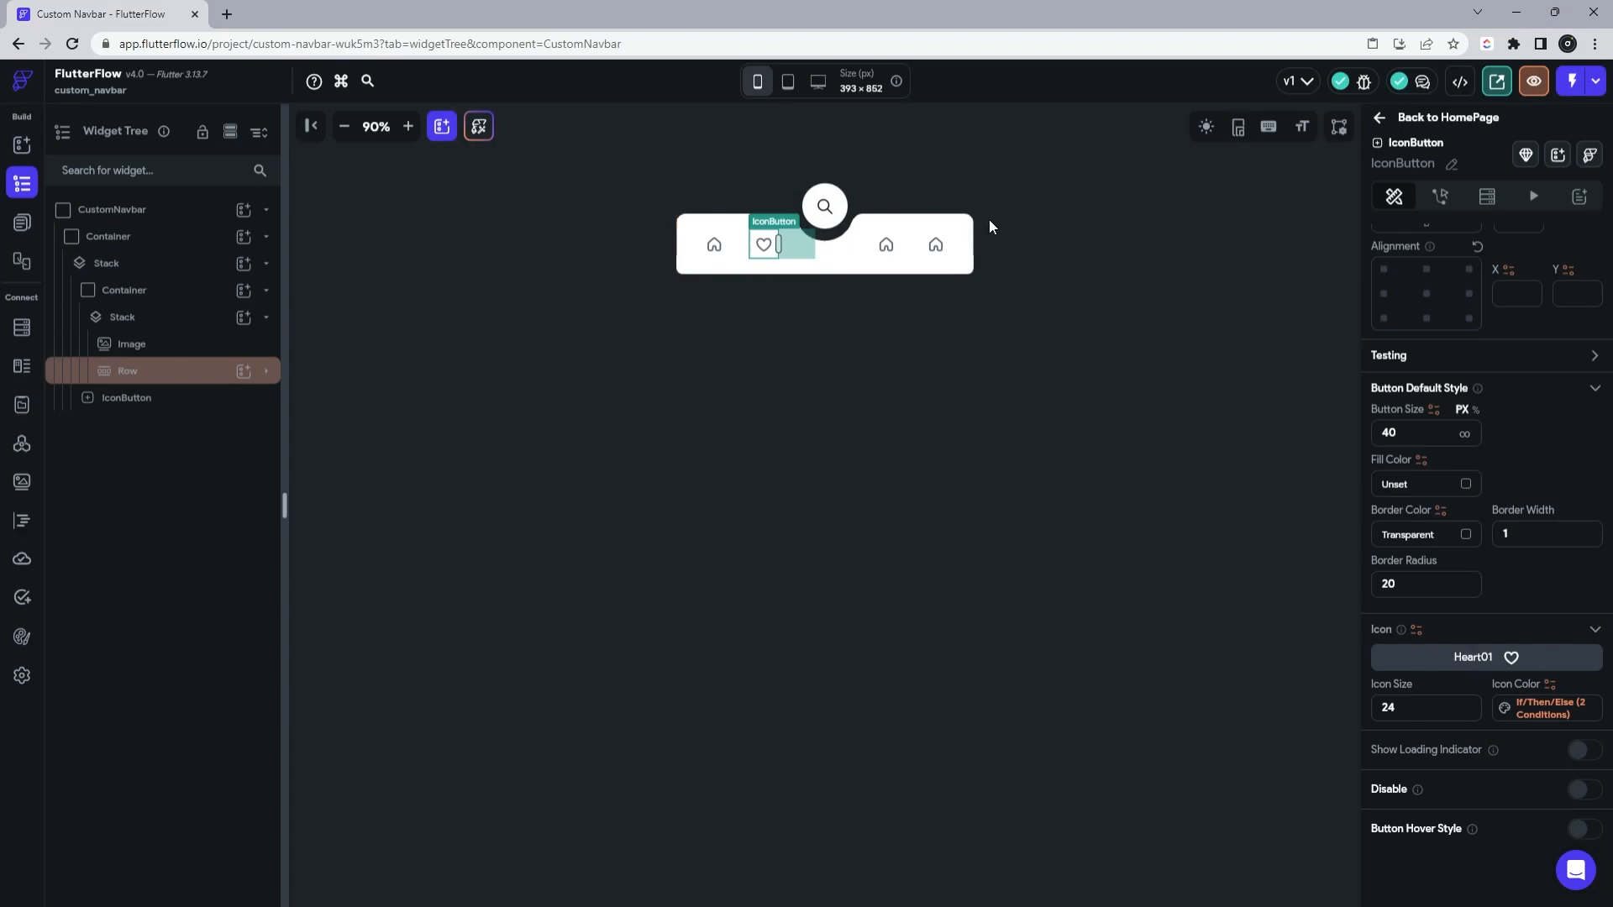
left_click(894, 237)
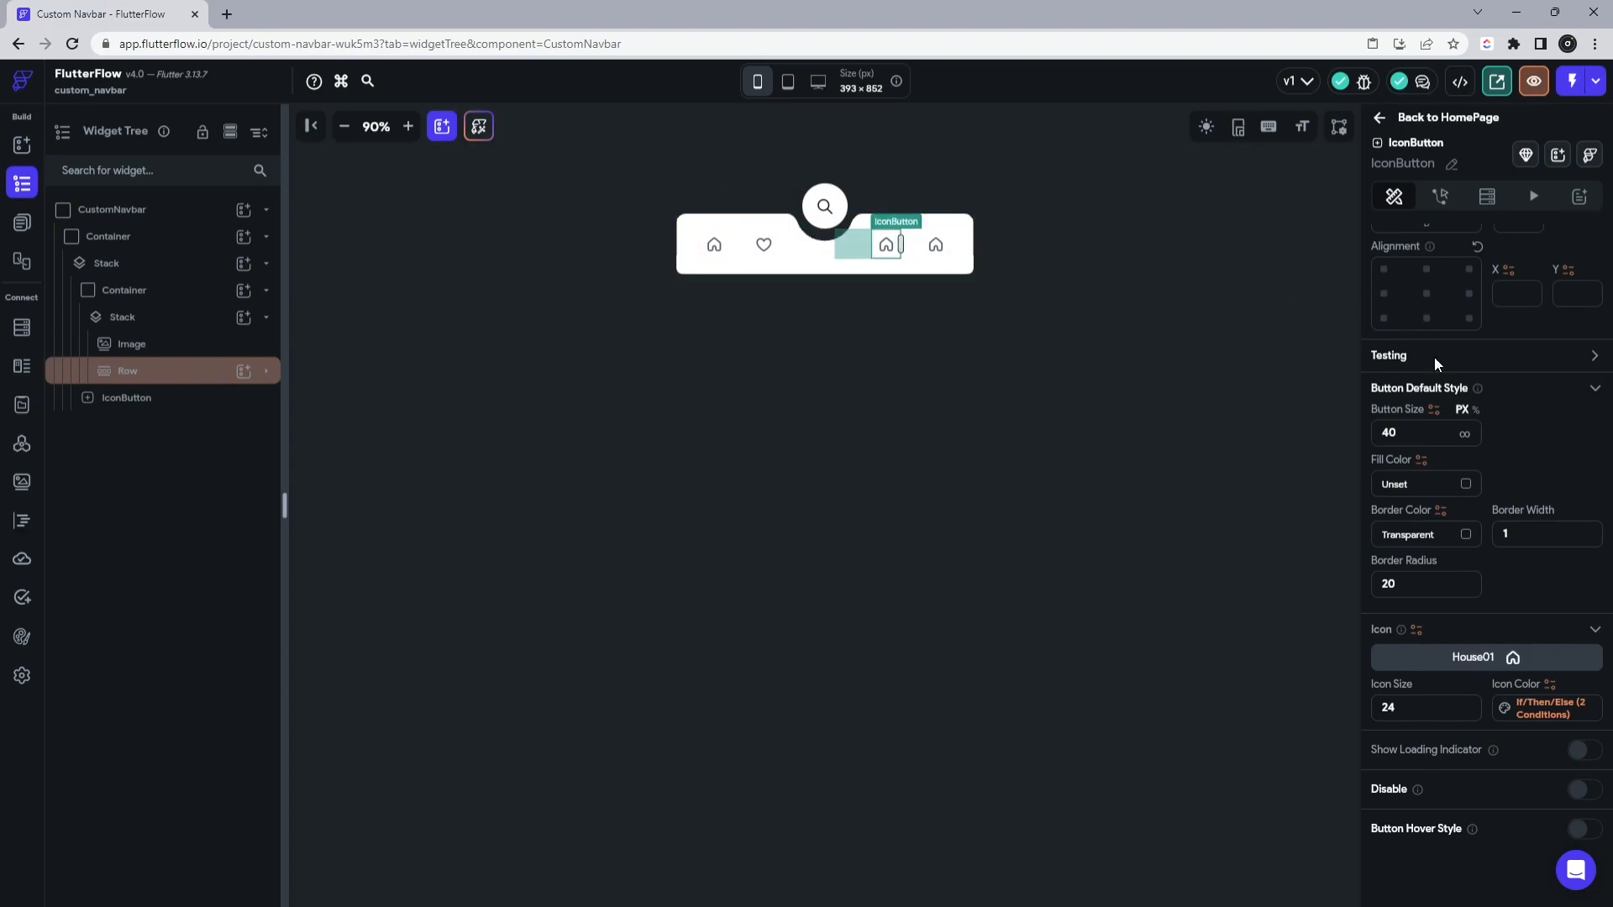
left_click(1524, 707)
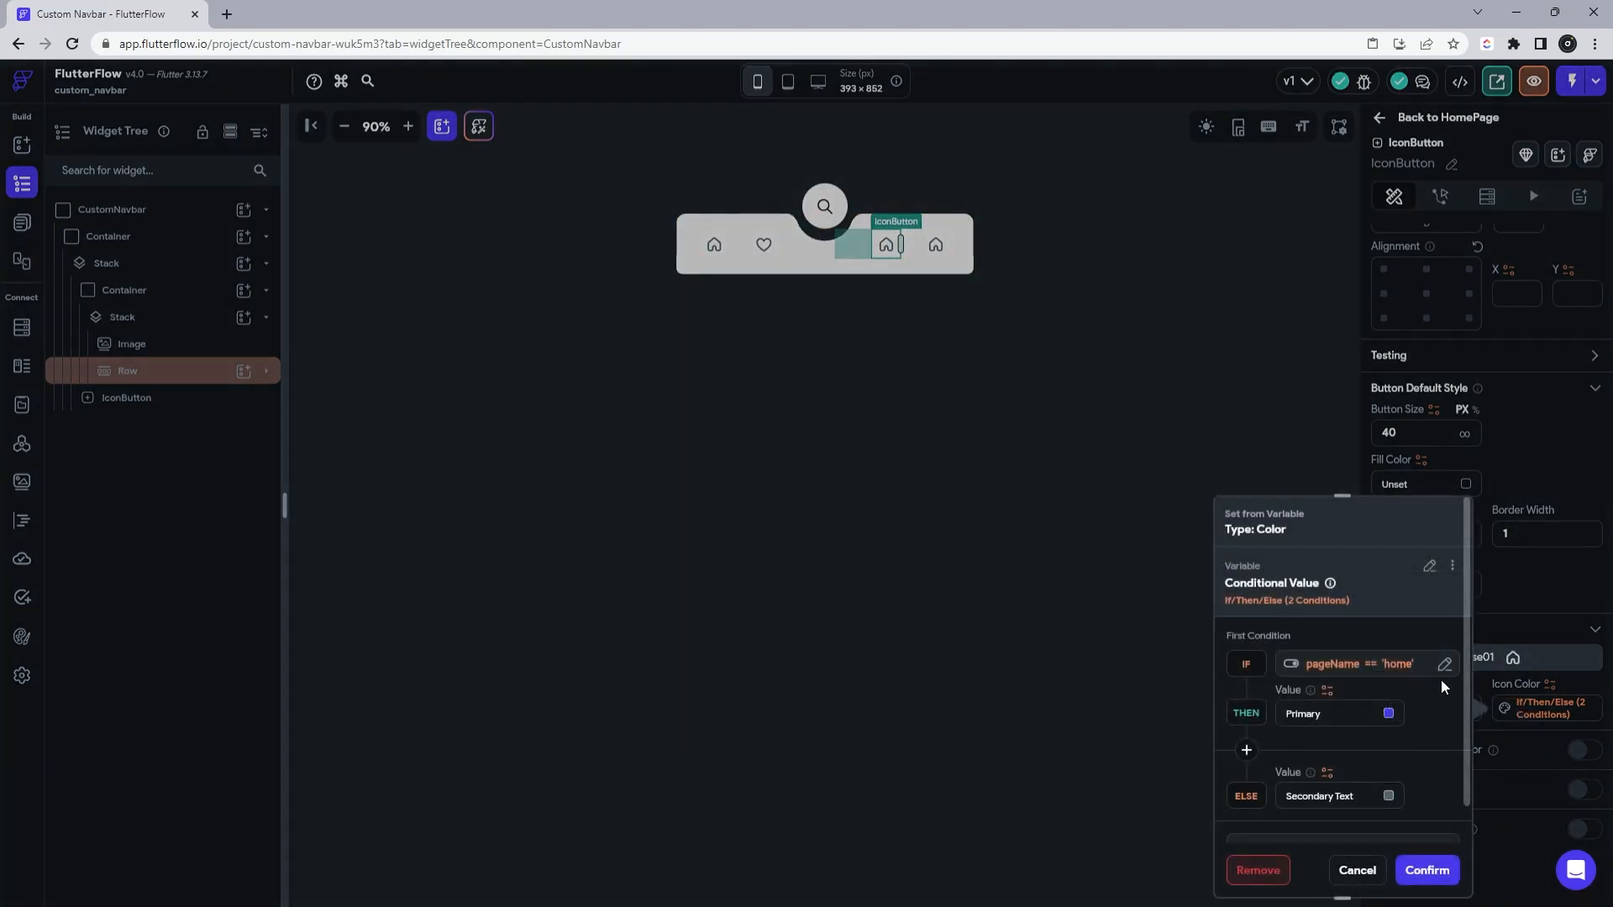
left_click(1360, 664)
left_click(1087, 729)
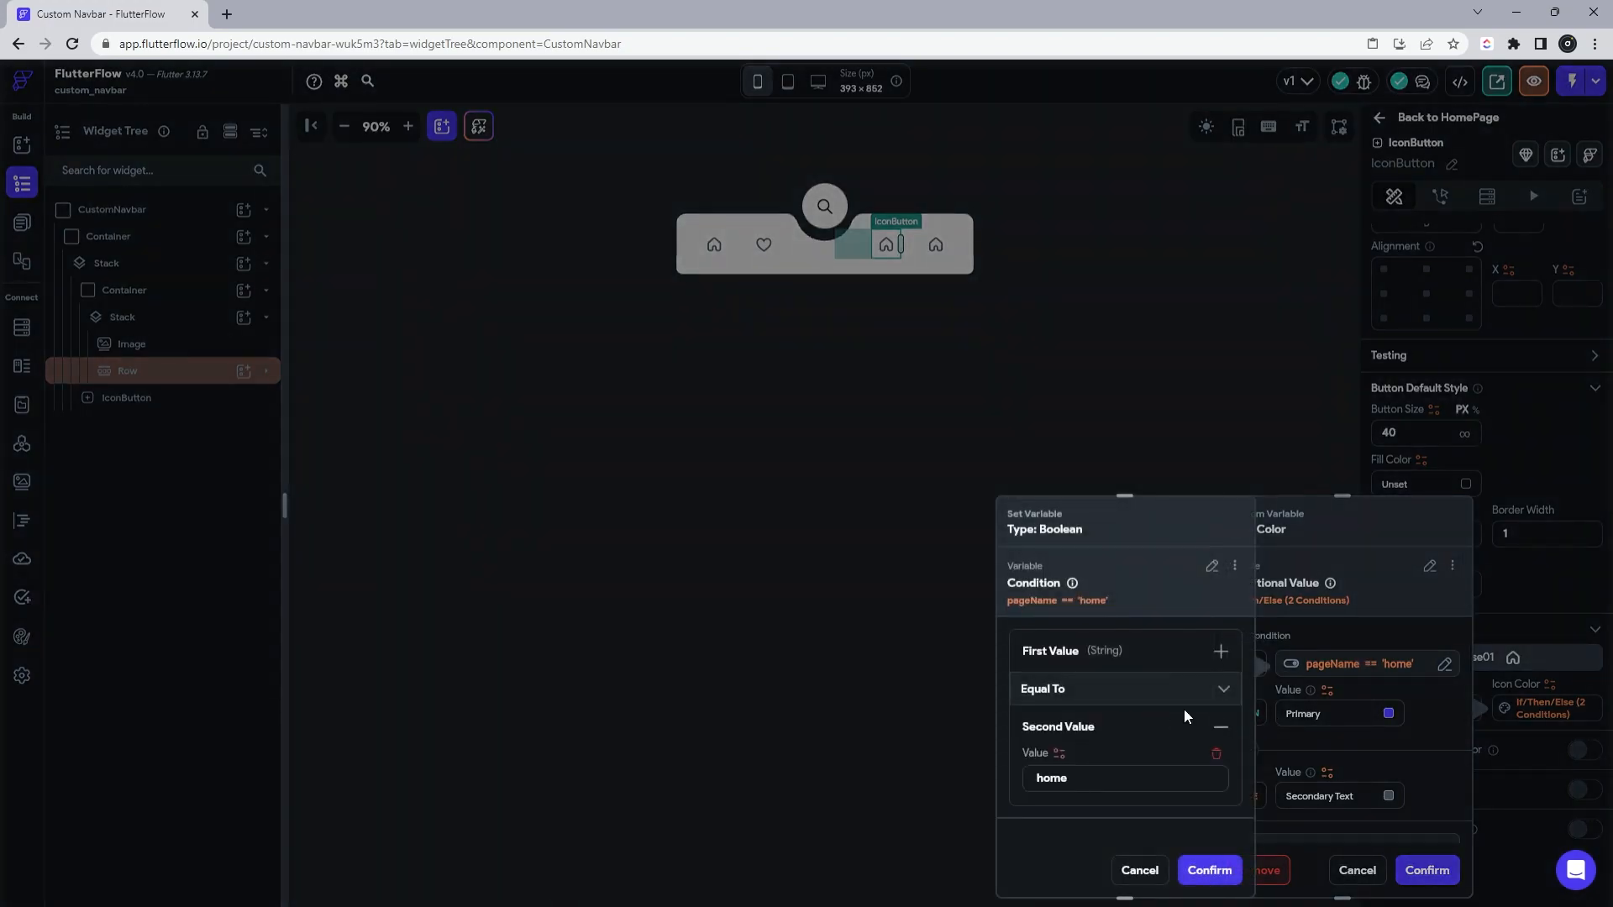
left_click(1364, 659)
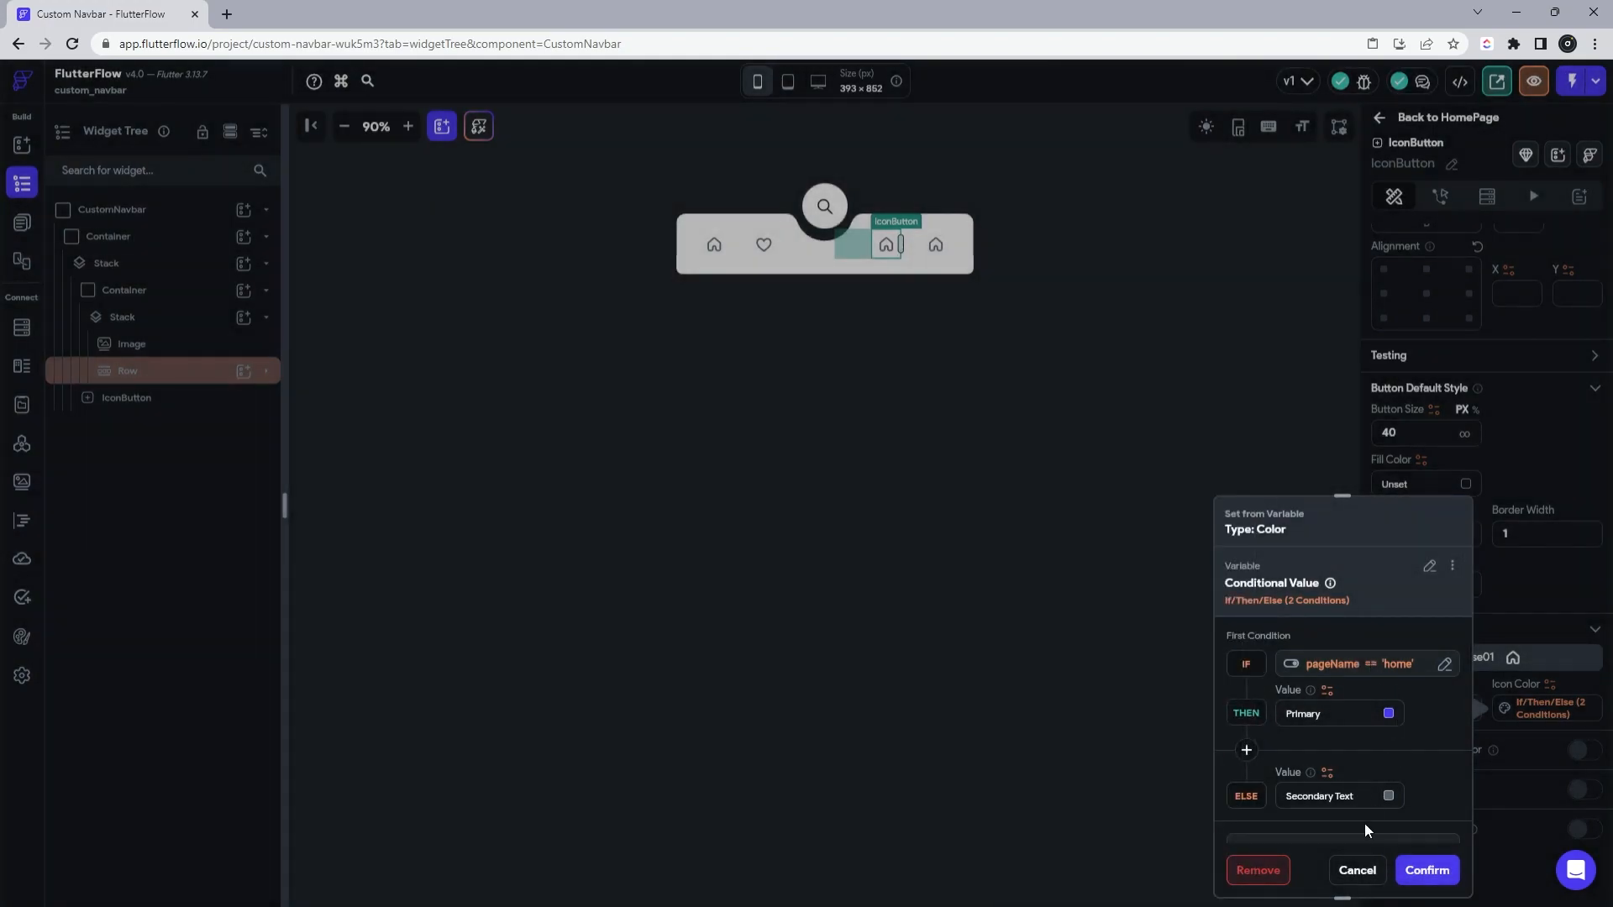
left_click(1361, 867)
Step: Change the heart button's On Tap navigation target to the Wishlist page
left_click(765, 252)
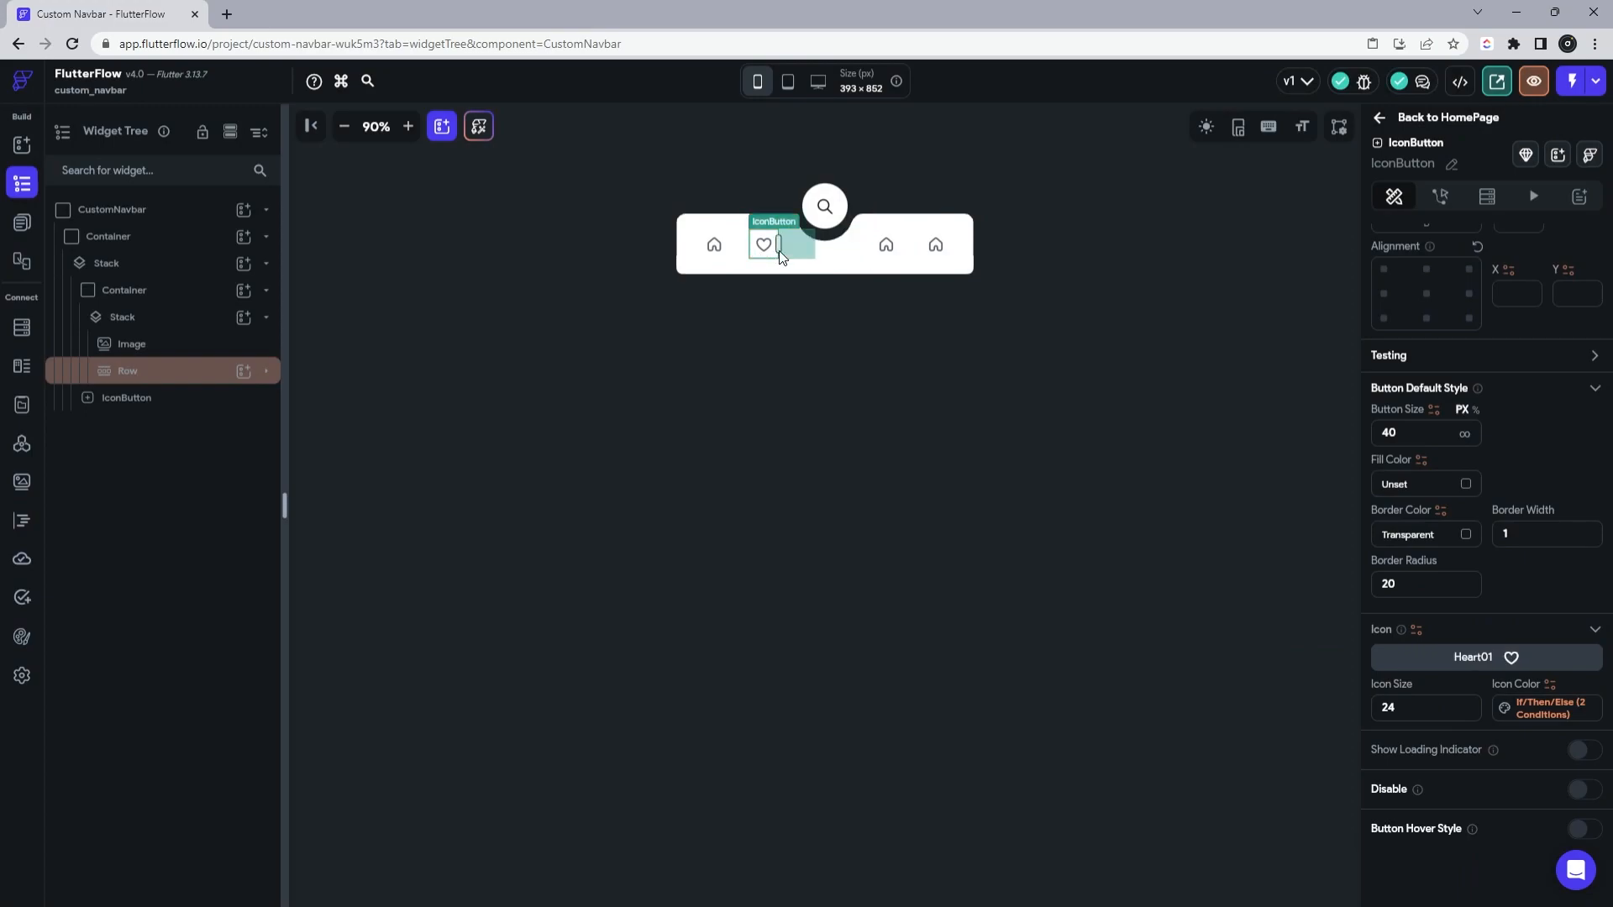
scroll(1445, 365, "up", 3)
left_click(1440, 196)
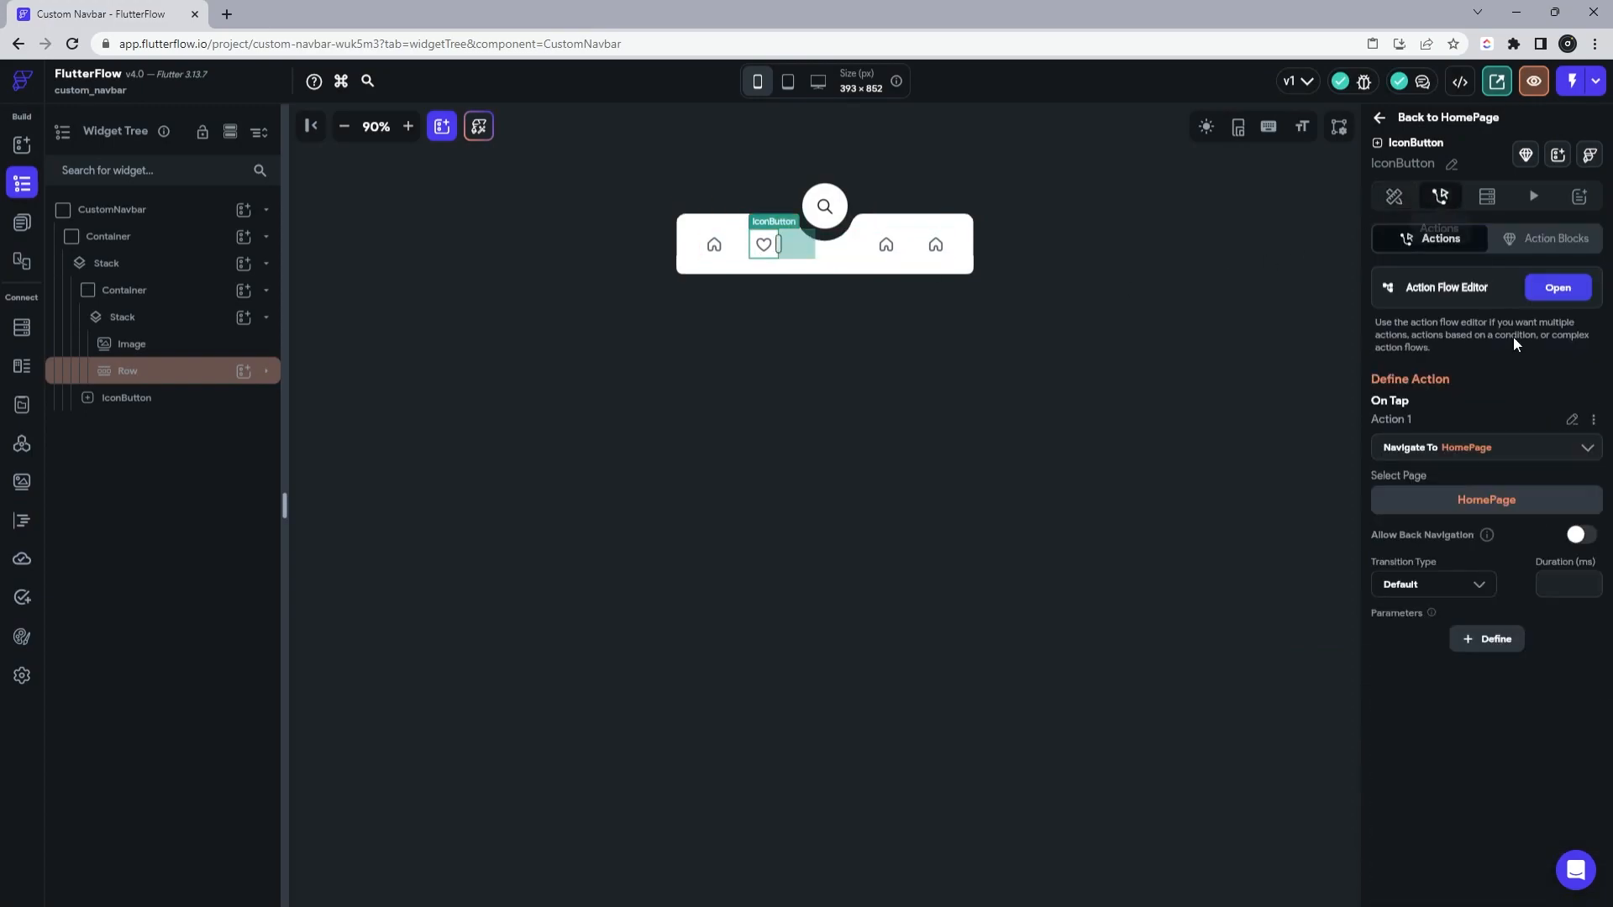
left_click(1521, 497)
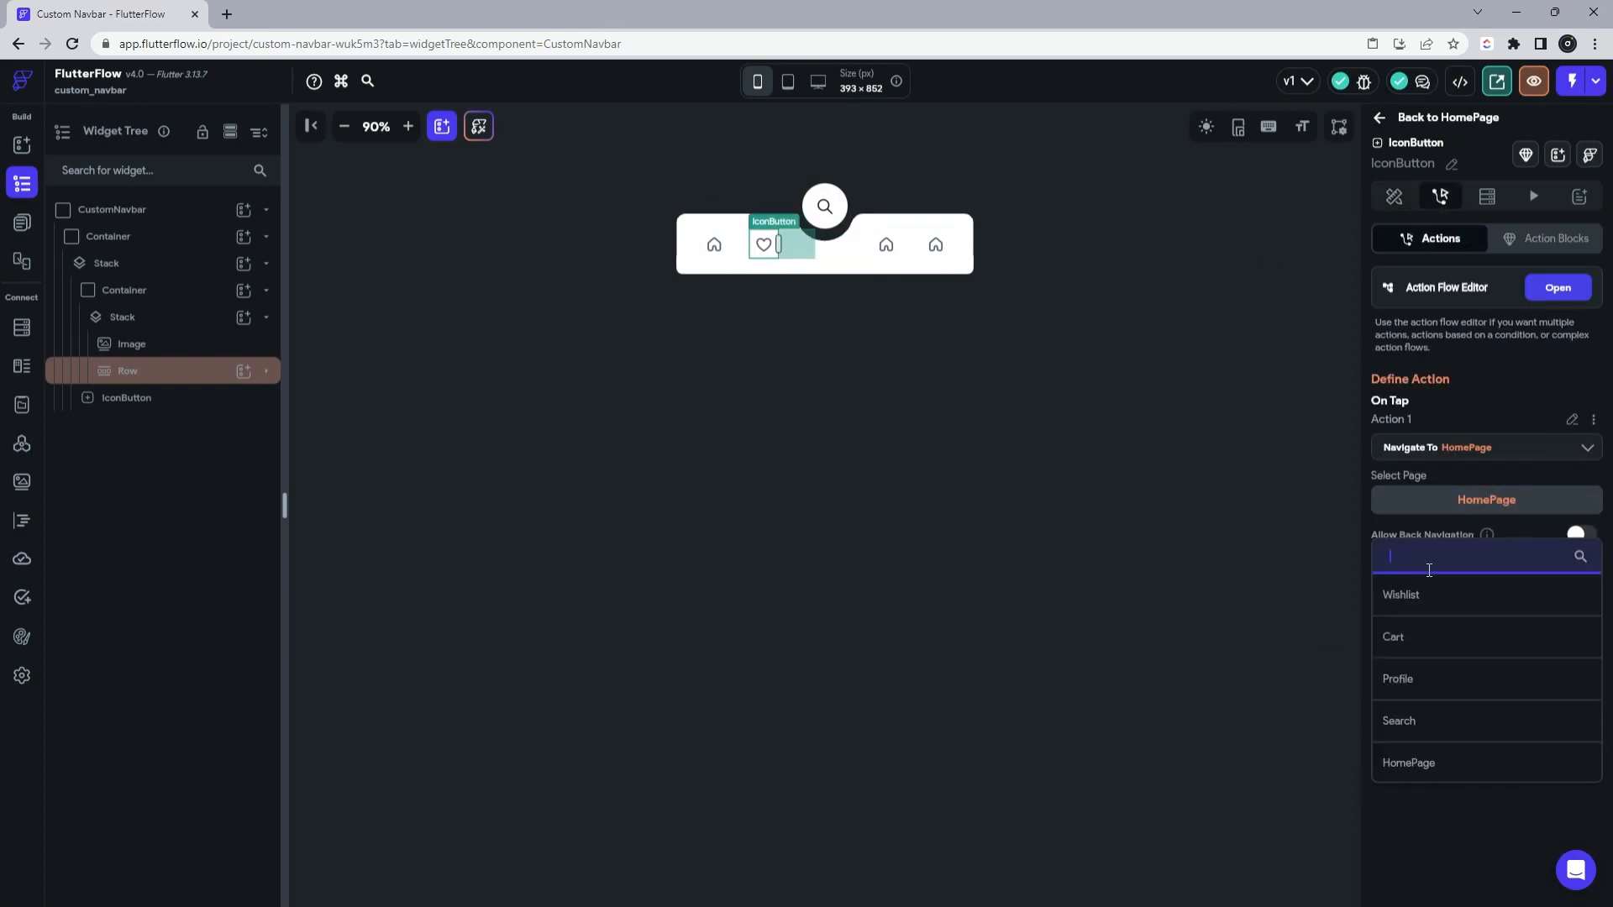
left_click(1435, 596)
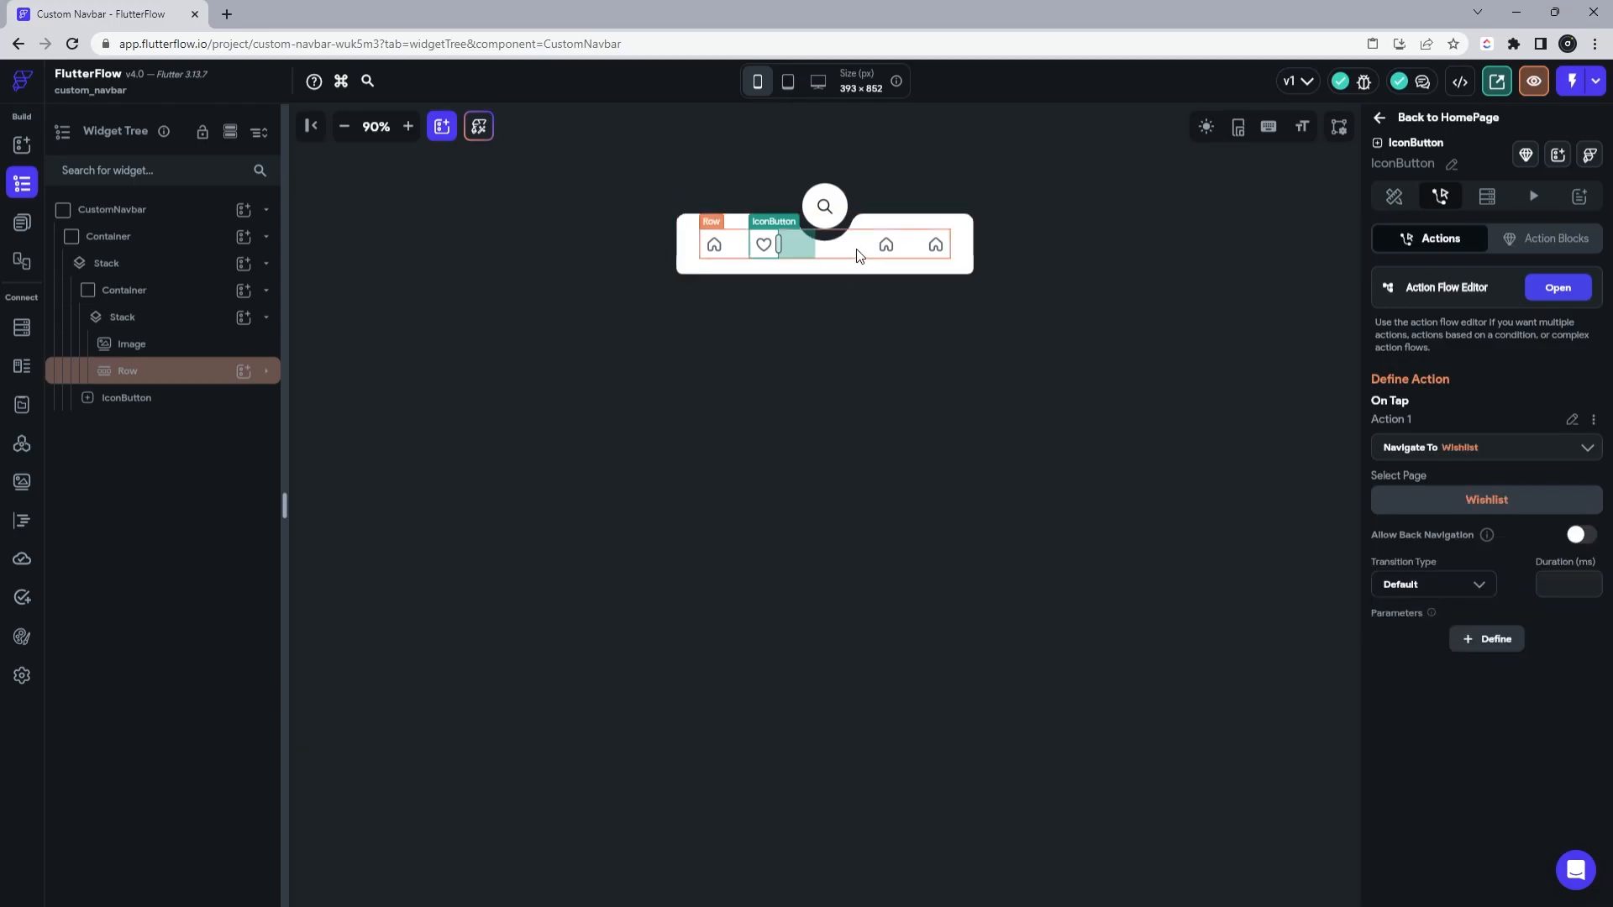
Step: Change the third button's icon to the custom Shopping Cart01 icon, searching for "cart"
left_click(886, 248)
scroll(1512, 544, "down", 5)
left_click(1487, 657)
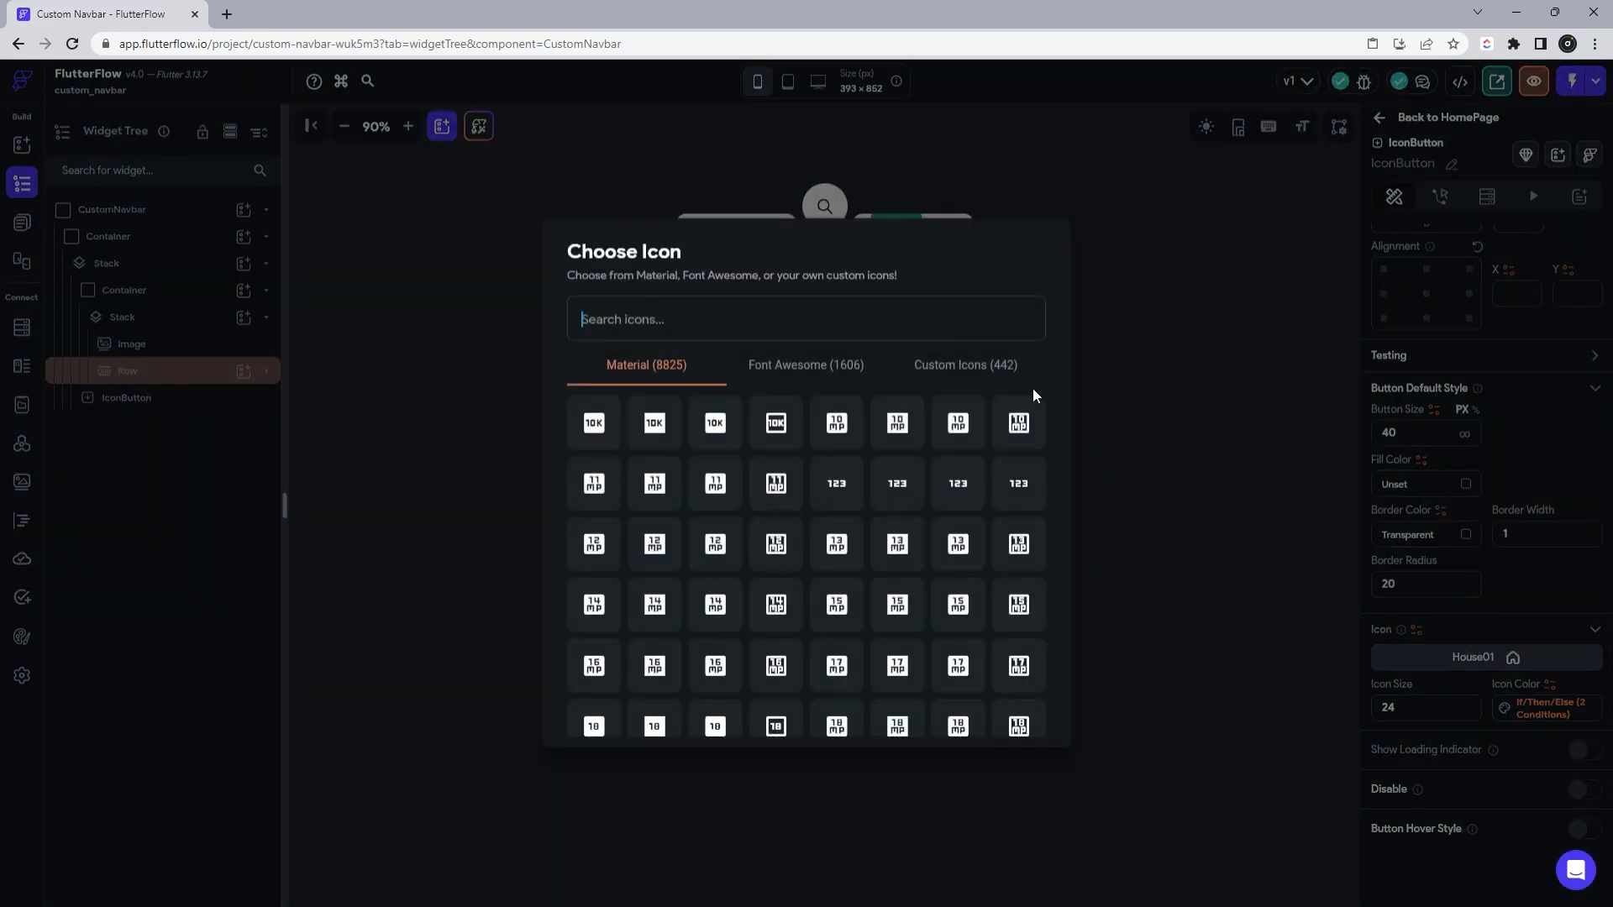
type("cart")
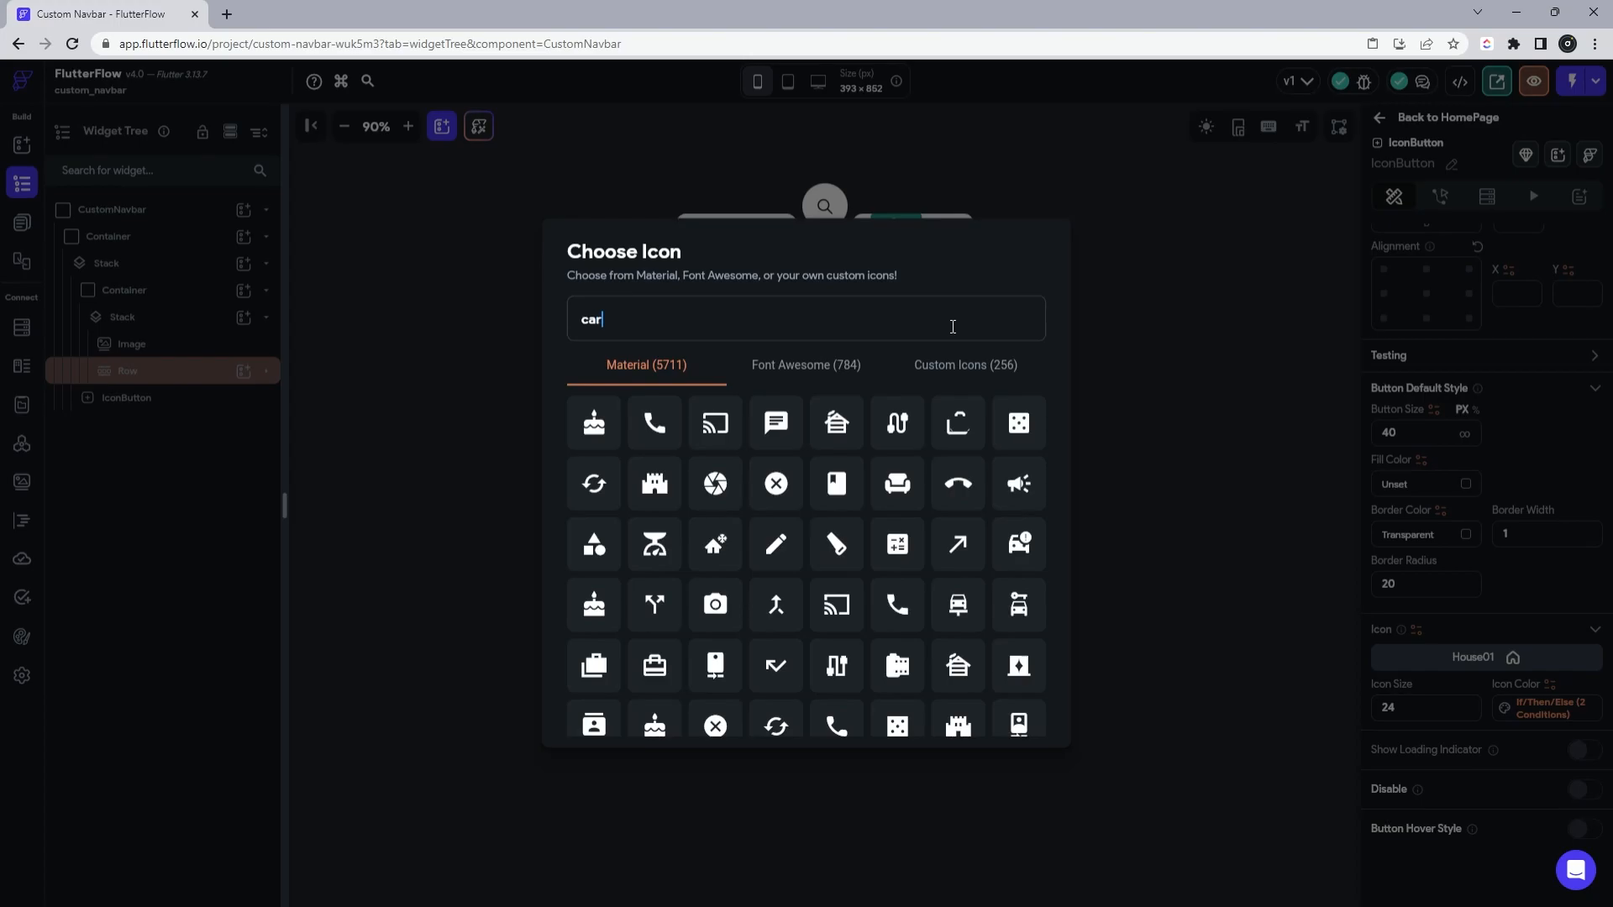
left_click(967, 365)
left_click(655, 483)
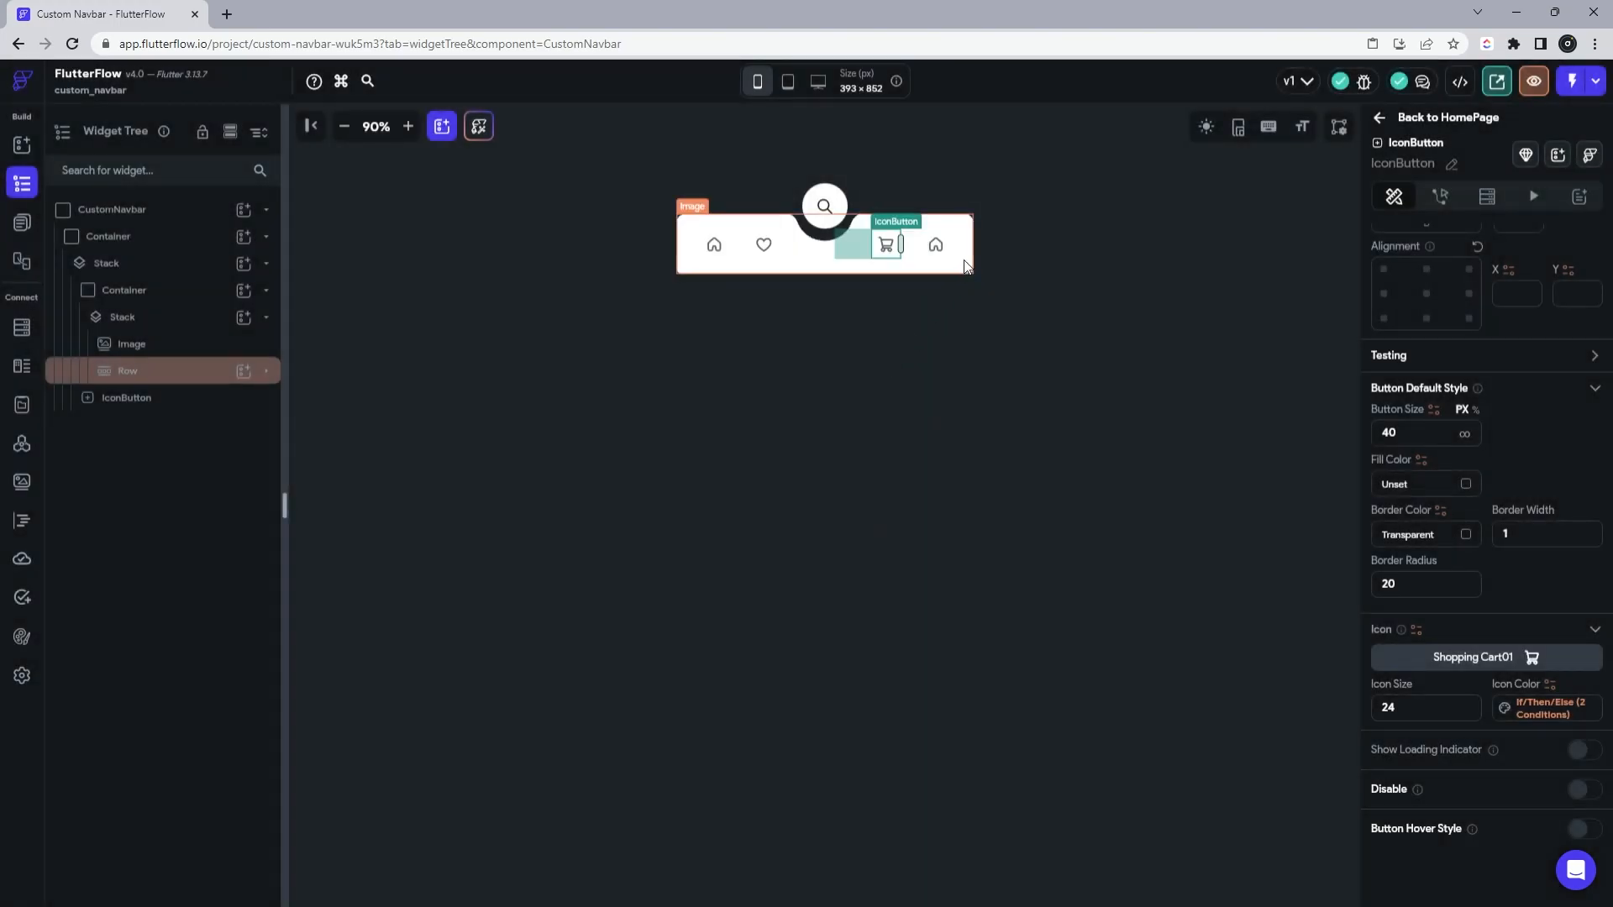
Step: Set the cart button's icon color condition to pageName being equal to "cart"
left_click(1544, 713)
left_click(1327, 666)
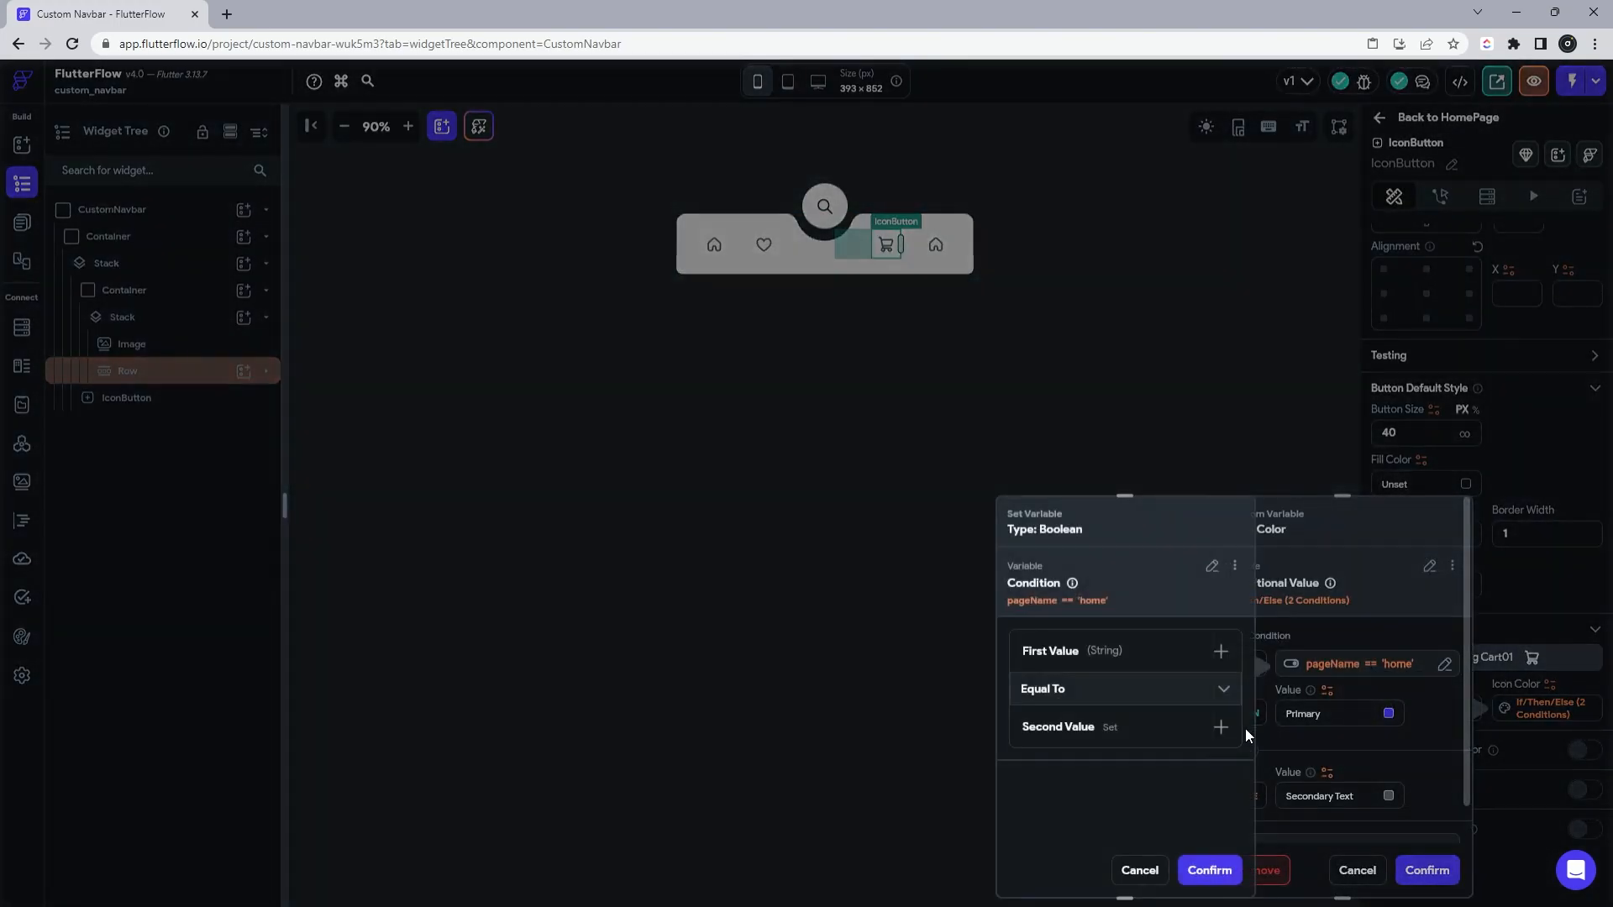
left_click(1139, 731)
left_click_drag(1093, 778, 930, 778)
type("cart")
left_click(1210, 871)
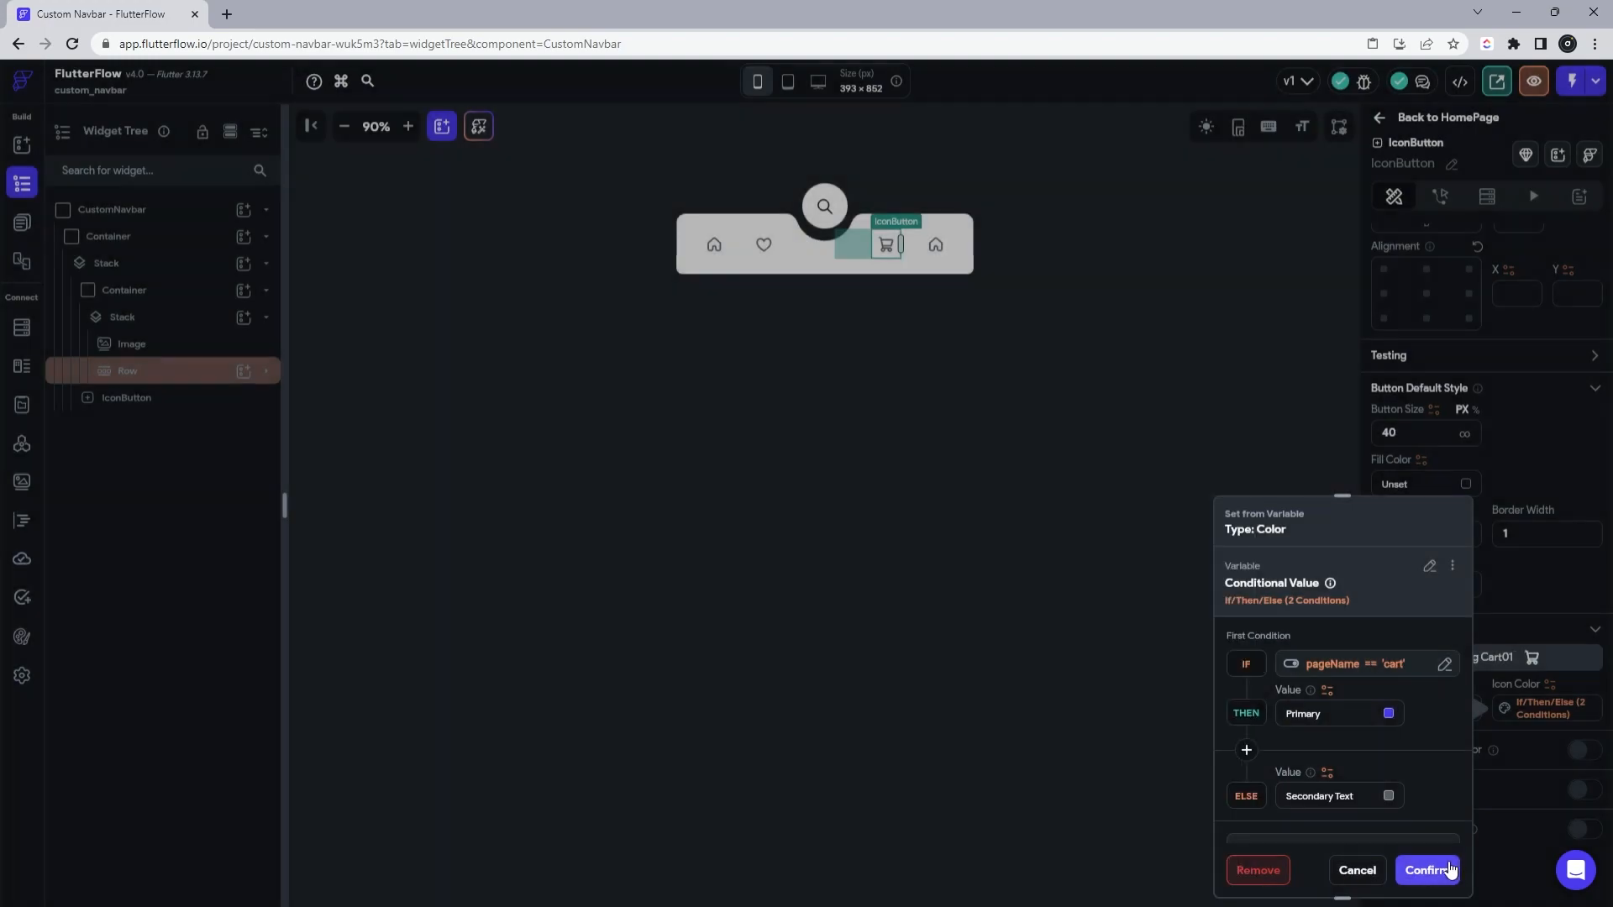
left_click(1428, 871)
Step: Change the cart button's On Tap navigation target to the Cart page
left_click(1440, 195)
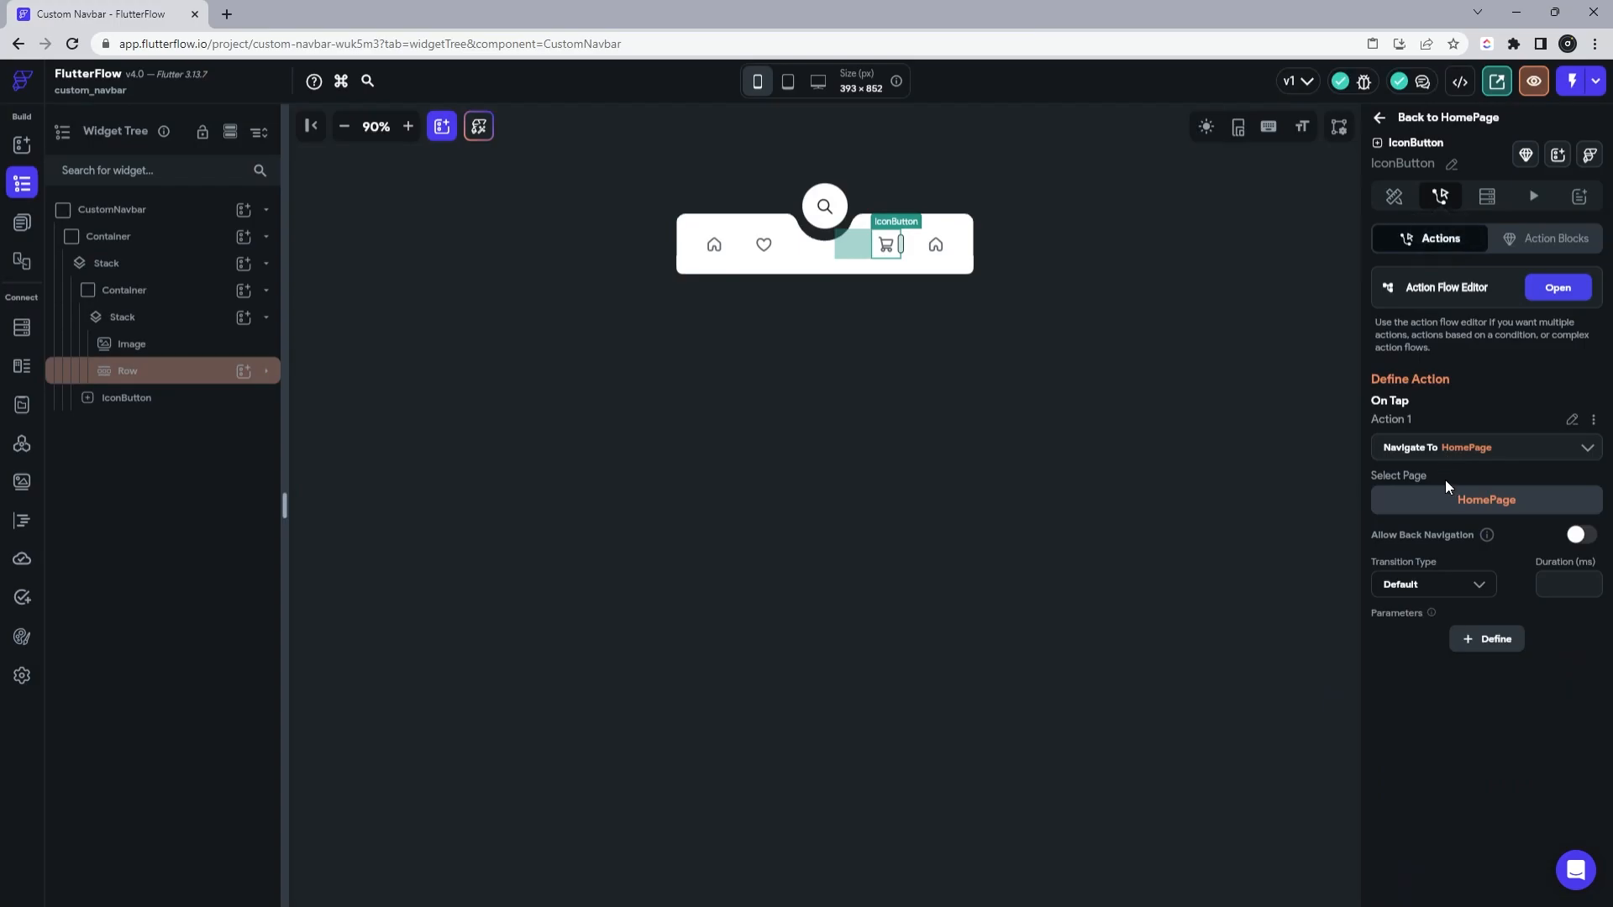
left_click(1446, 501)
left_click(1413, 638)
Step: Set the fourth button's icon color condition to pageName being equal to "cart"
left_click(936, 244)
scroll(1570, 670, "down", 4)
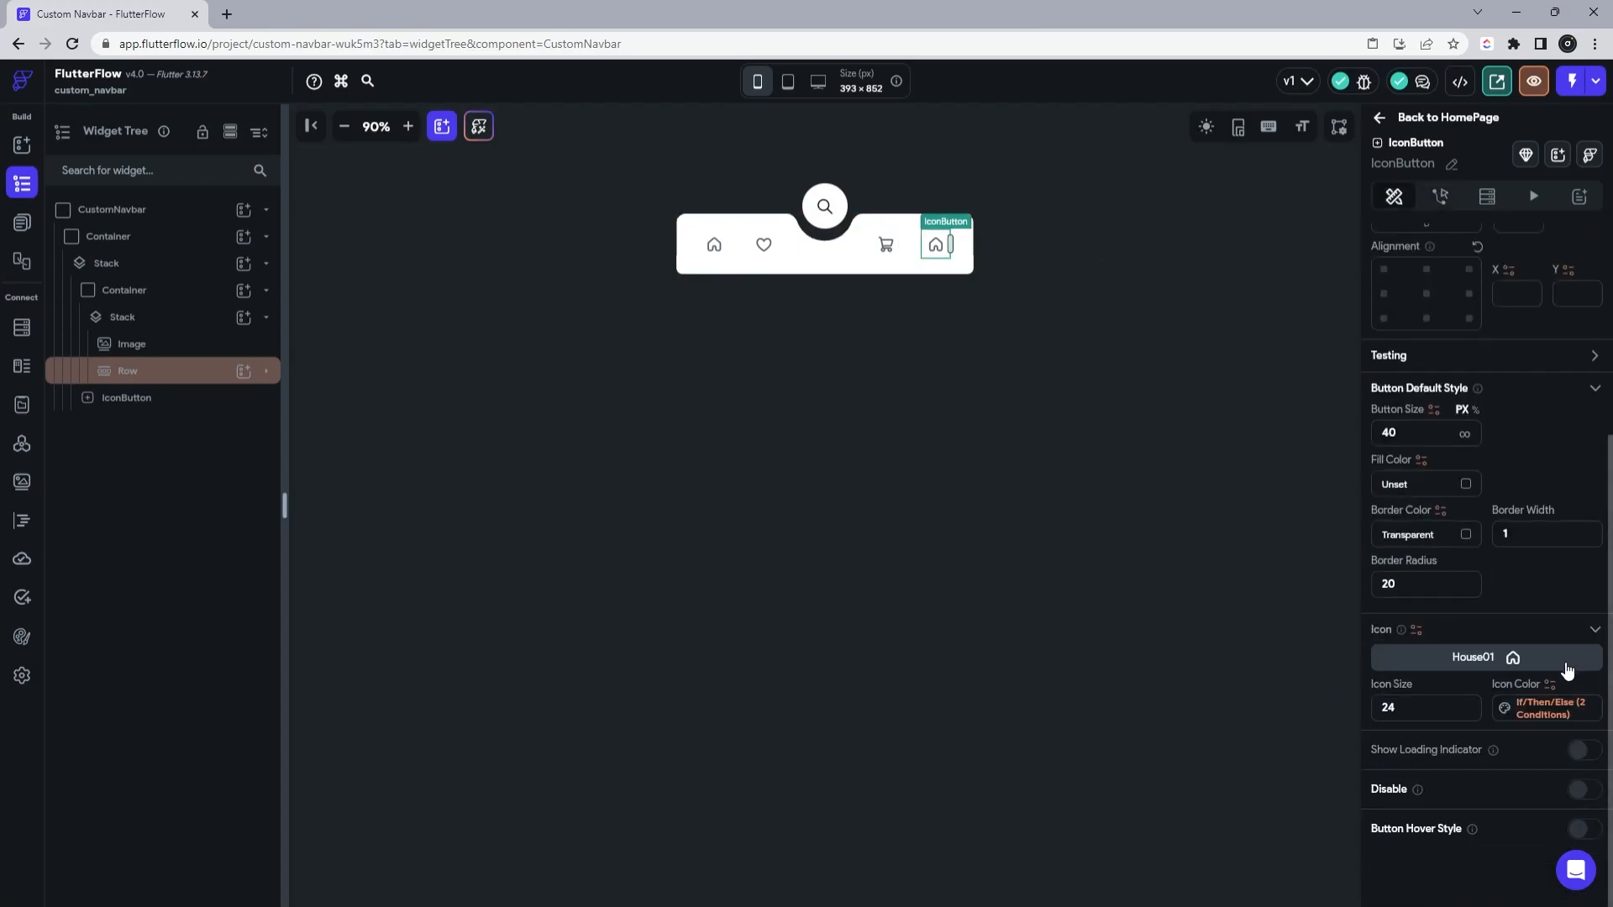
left_click(1531, 704)
left_click(1340, 666)
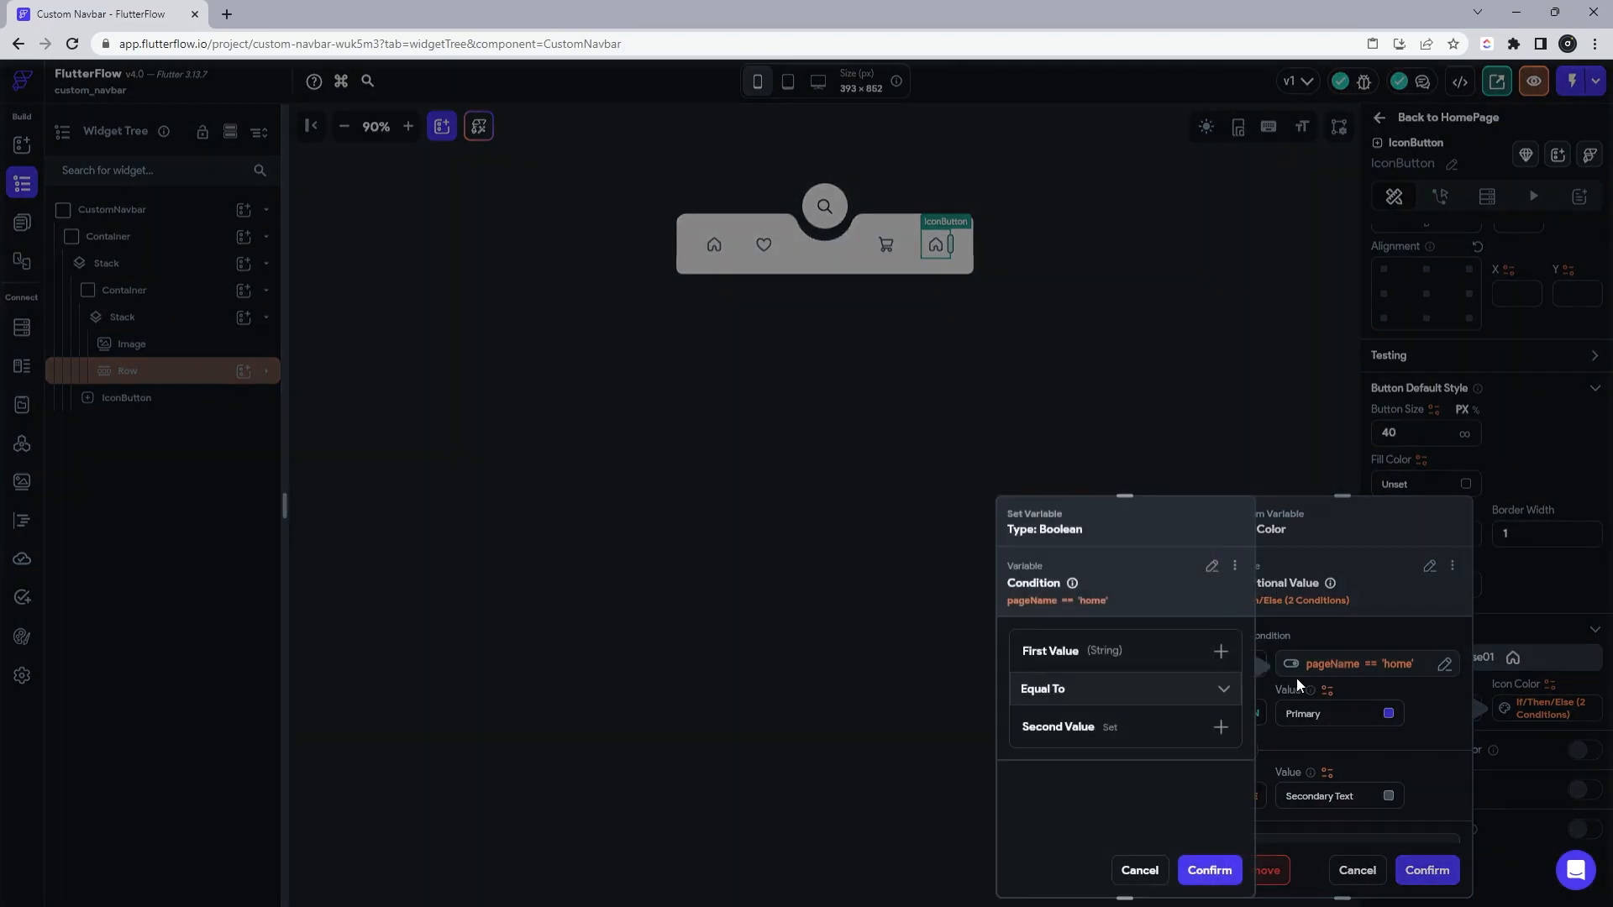
left_click(1102, 728)
left_click_drag(1088, 778, 964, 797)
type("cart")
left_click(1210, 870)
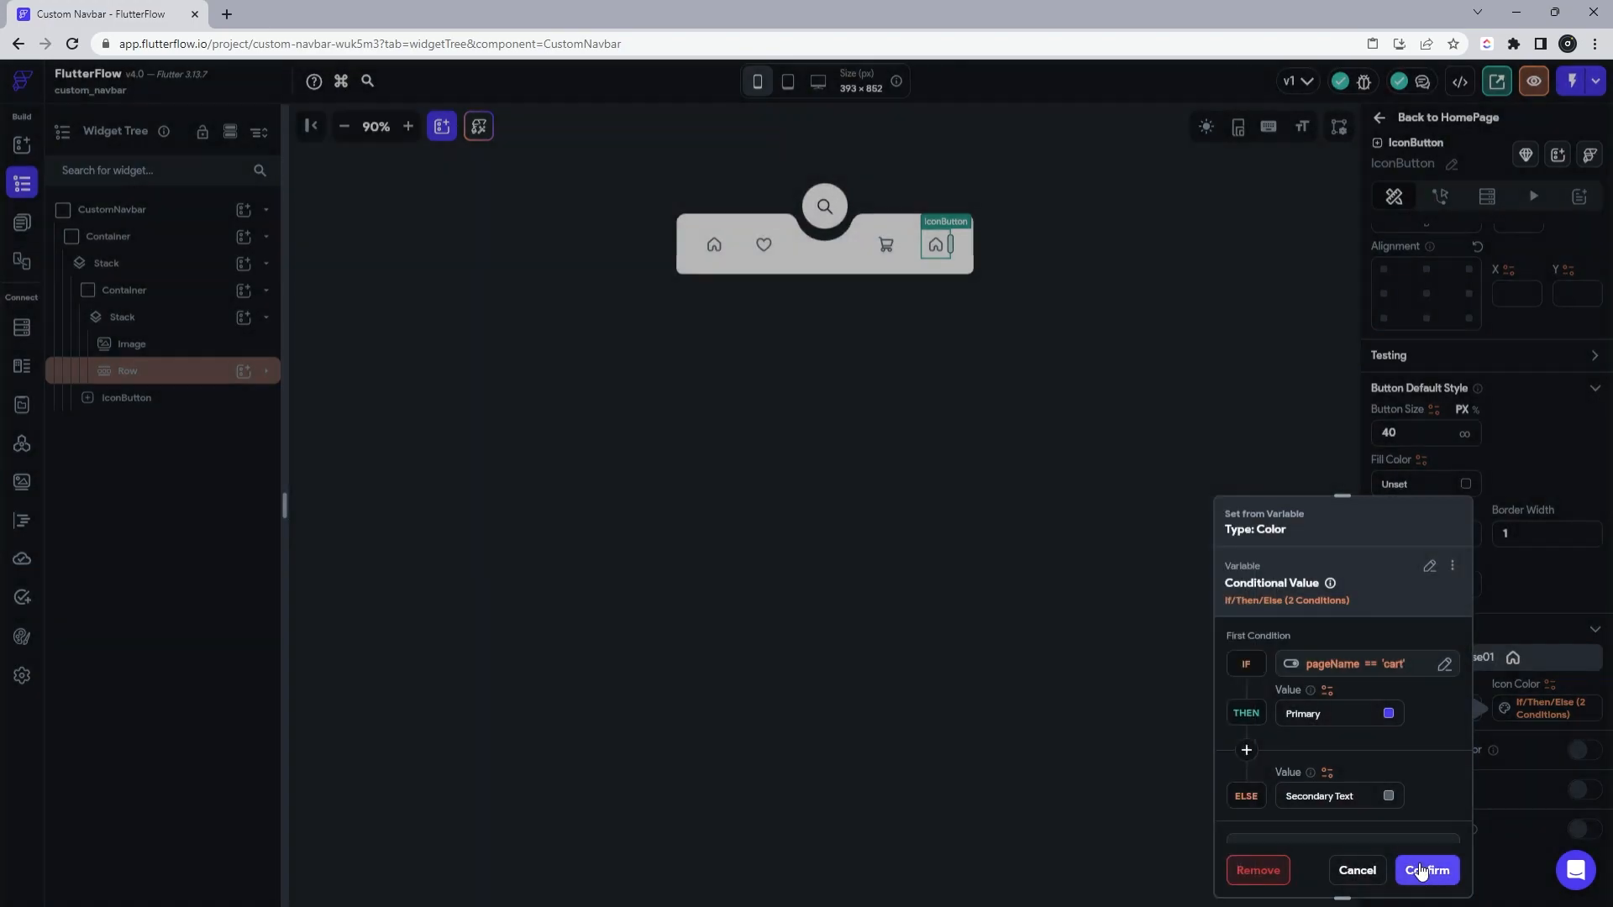
left_click(1420, 869)
left_click(1490, 659)
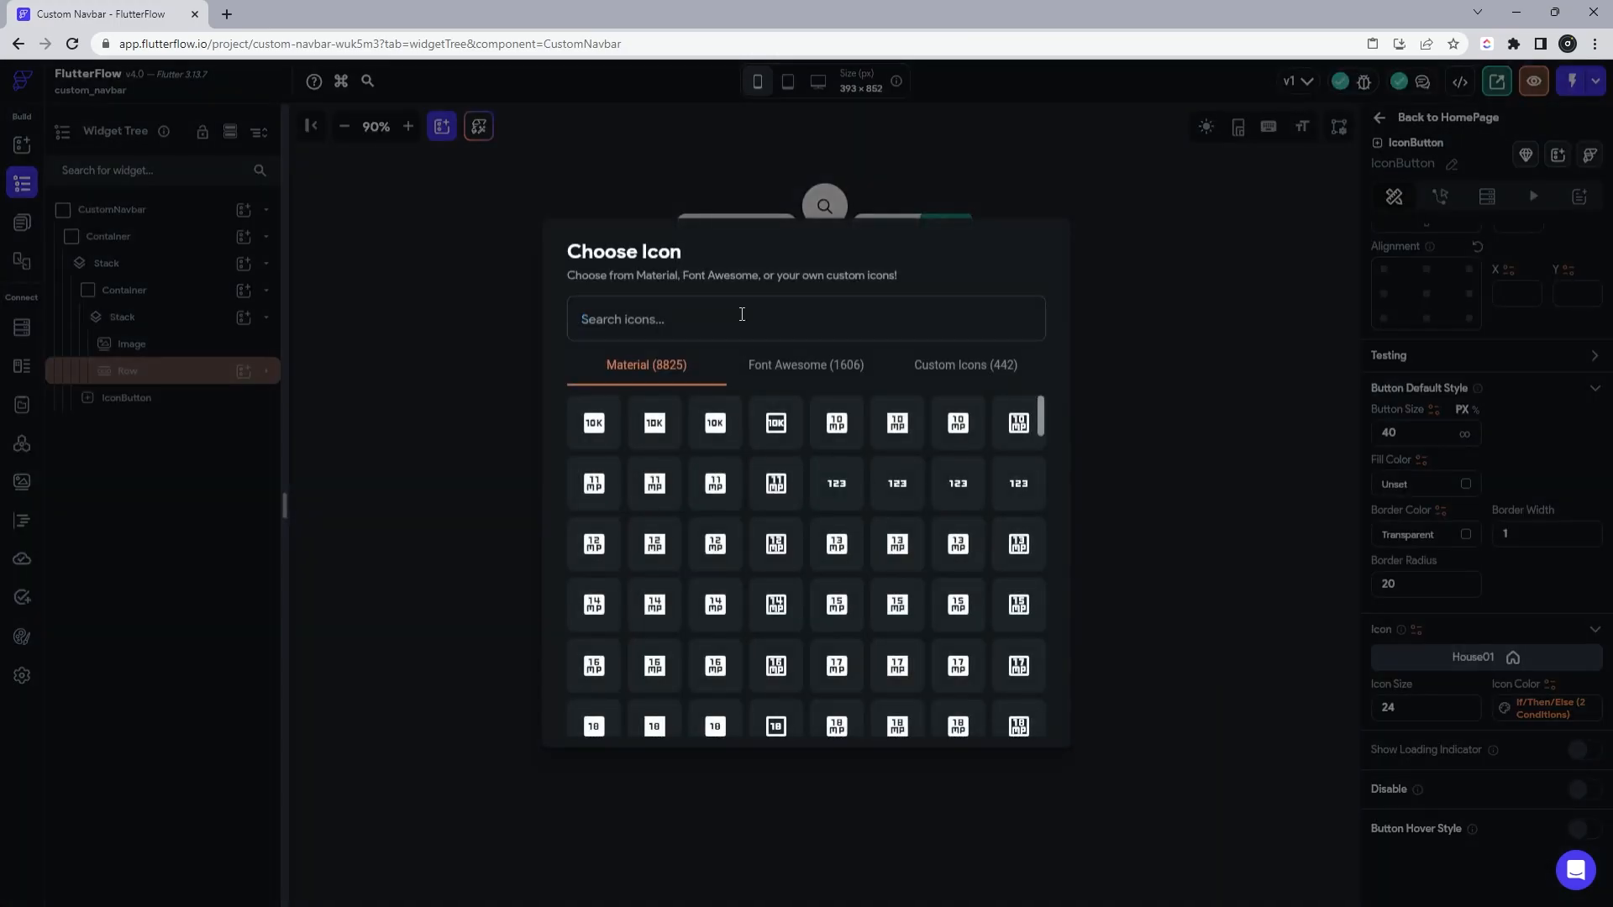
left_click(1531, 714)
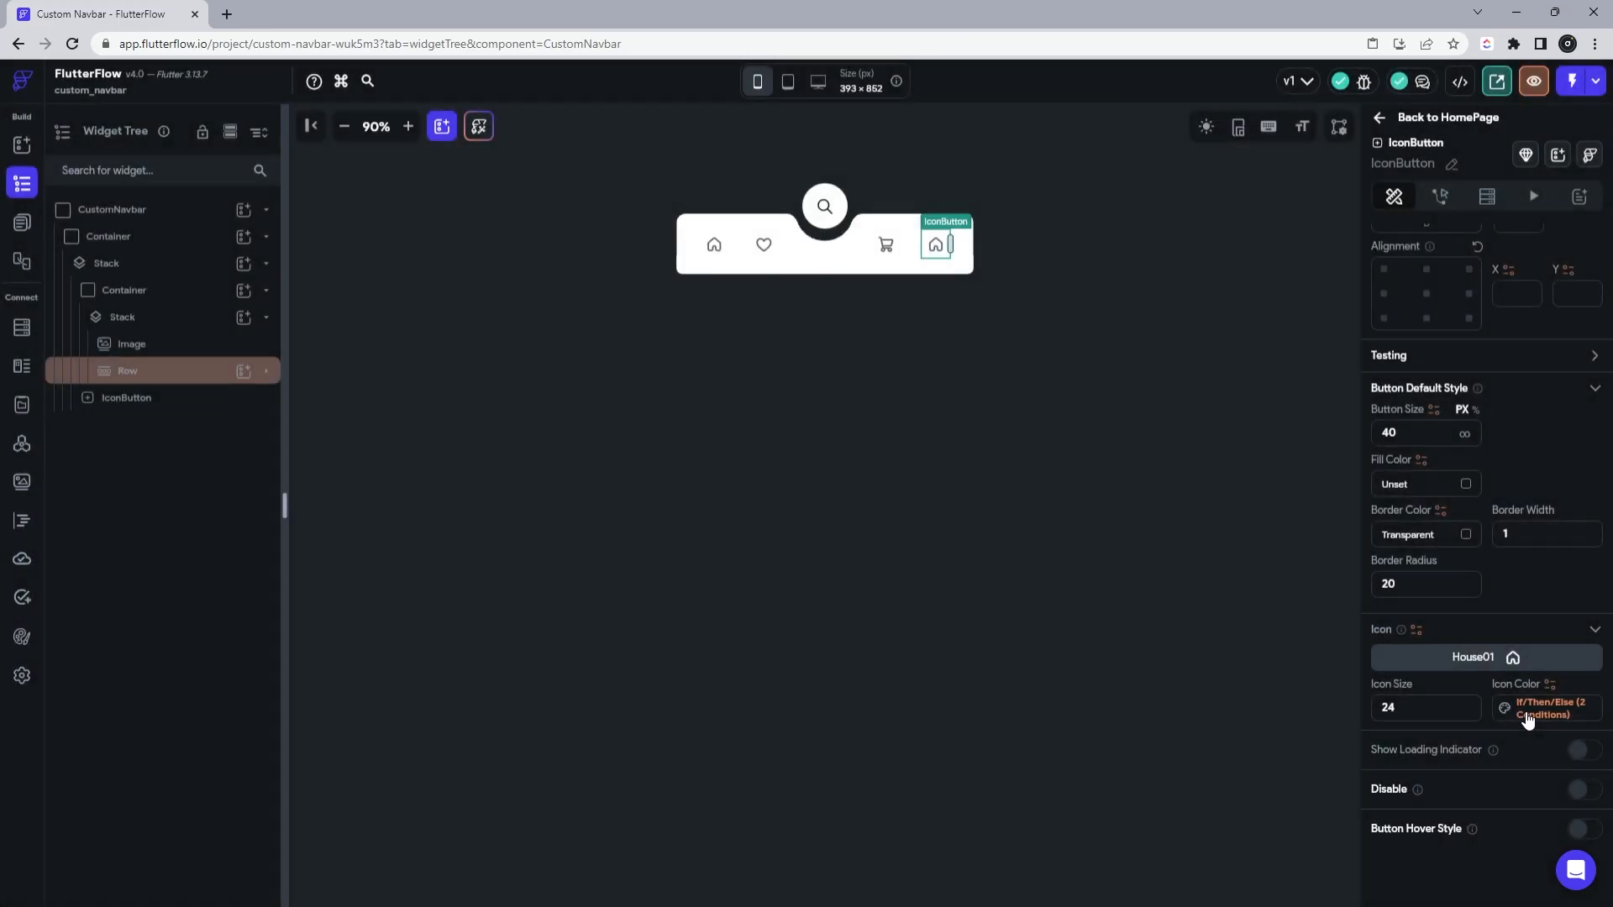
Step: Set the fourth button's icon color condition to pageName being equal to "profile"
left_click(1537, 710)
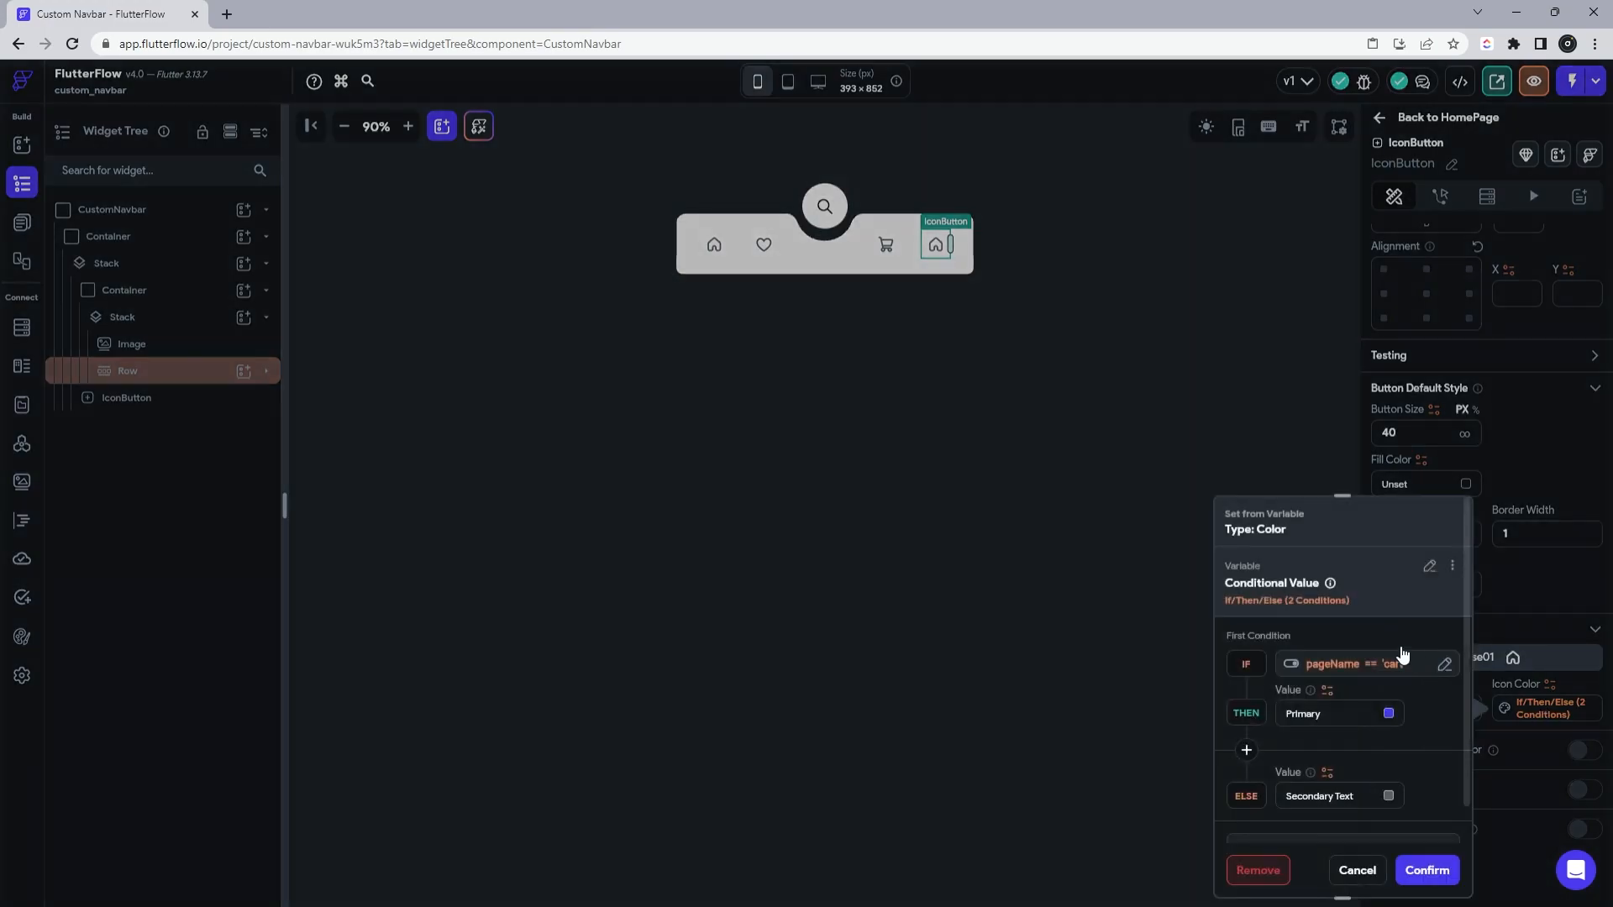
left_click(1404, 668)
left_click(1108, 727)
double_click(1076, 779)
type("profile")
left_click(1210, 871)
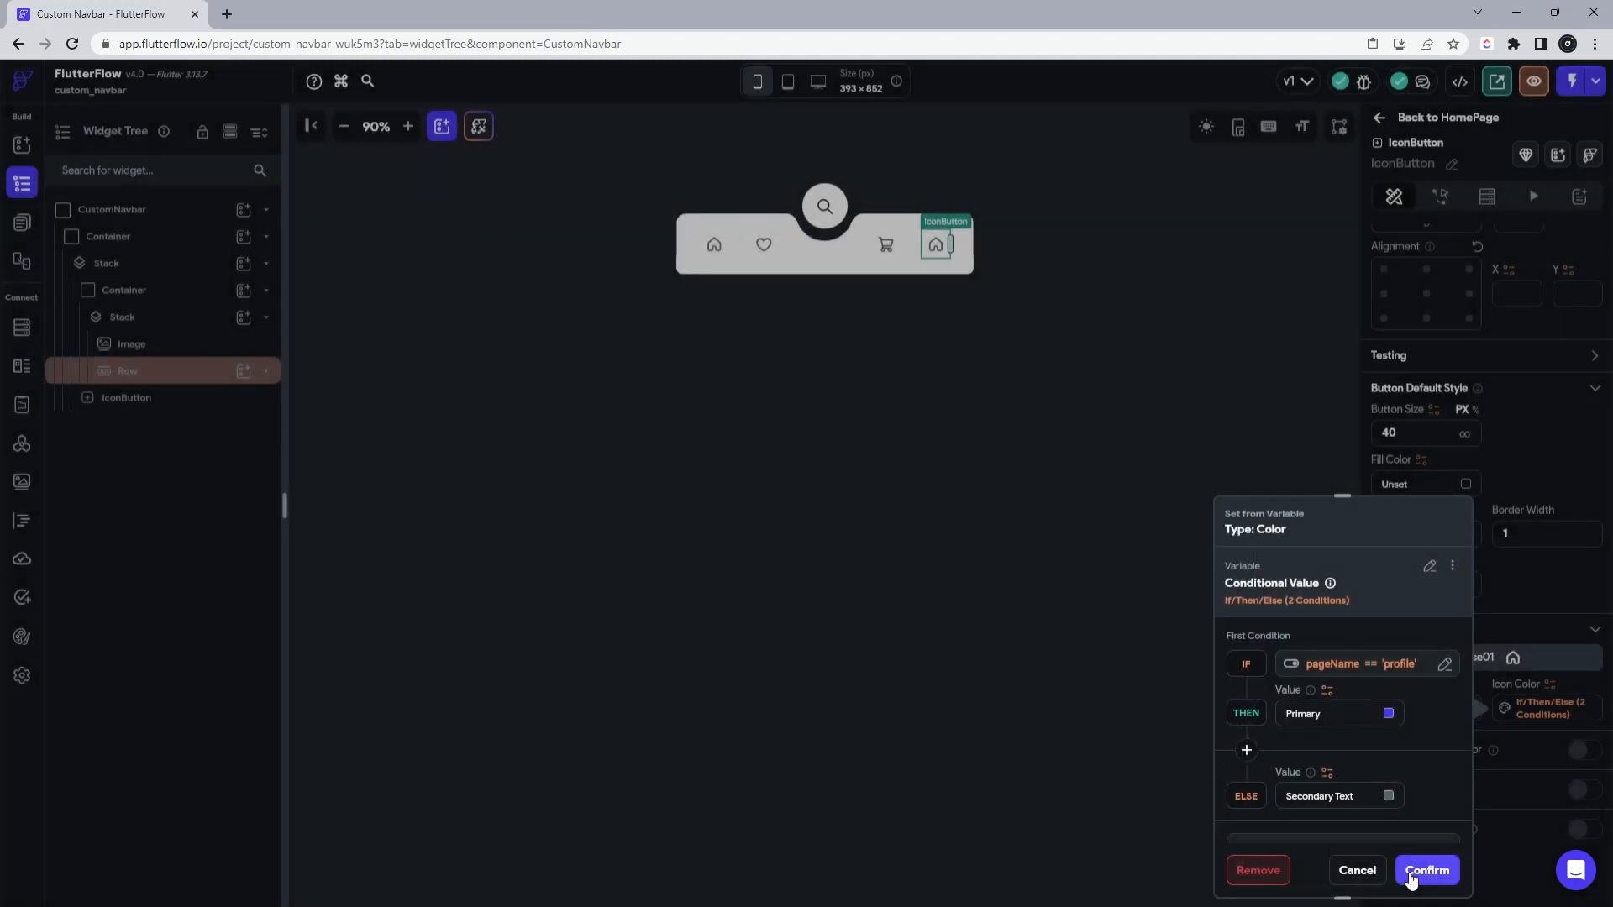
left_click(1428, 871)
Step: Change the fourth button's icon to the custom User02 icon, searching for "user"
left_click(1487, 663)
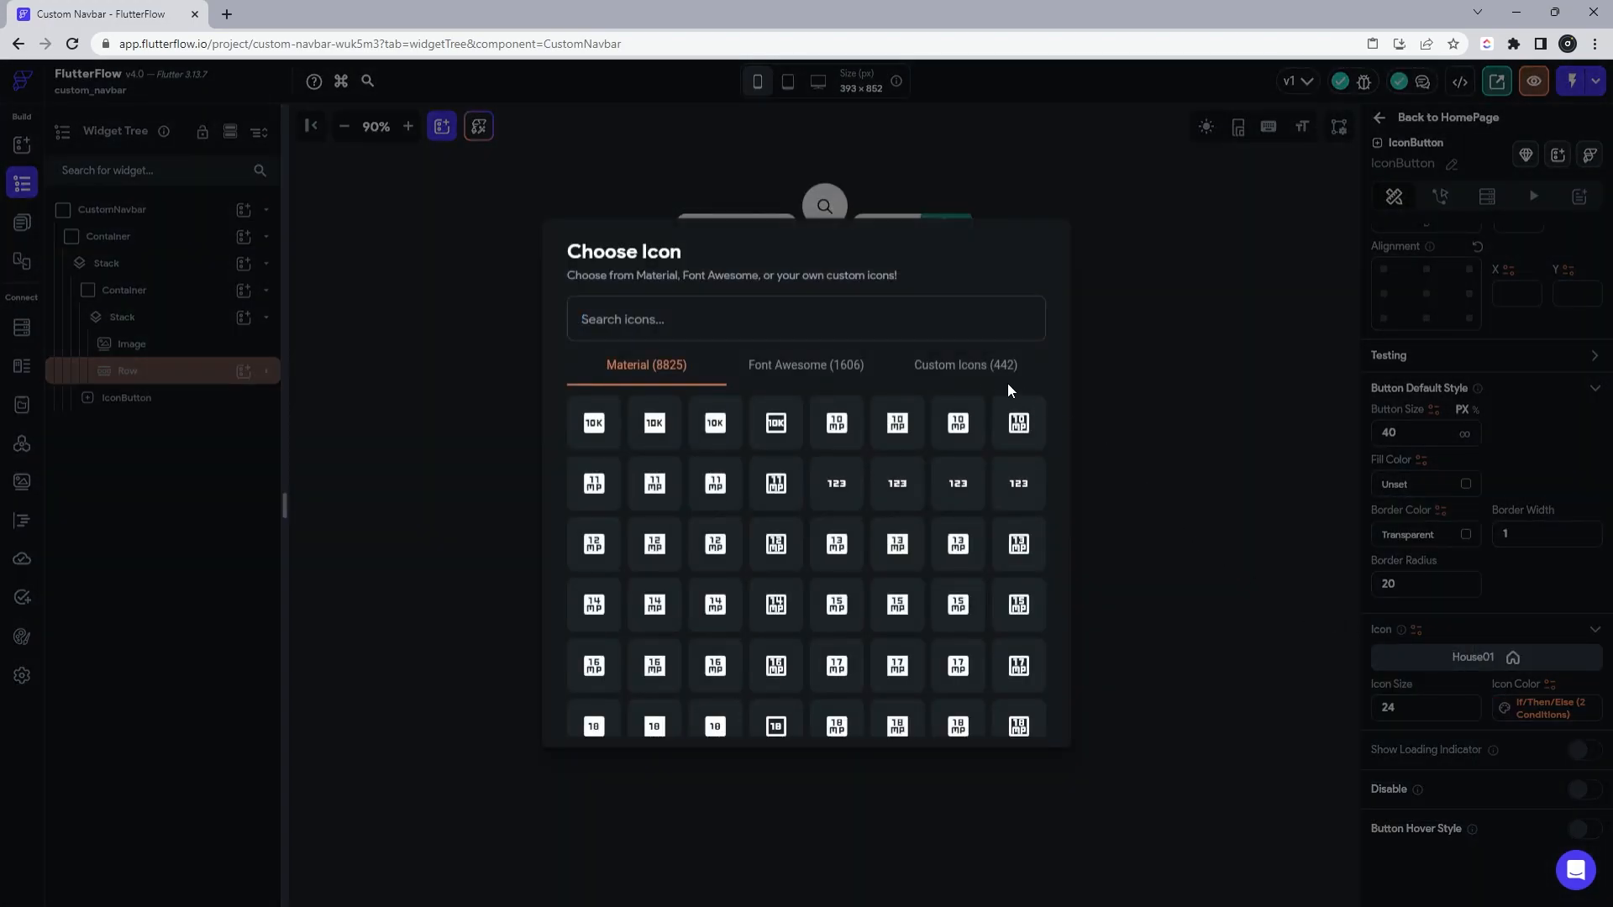
left_click(918, 364)
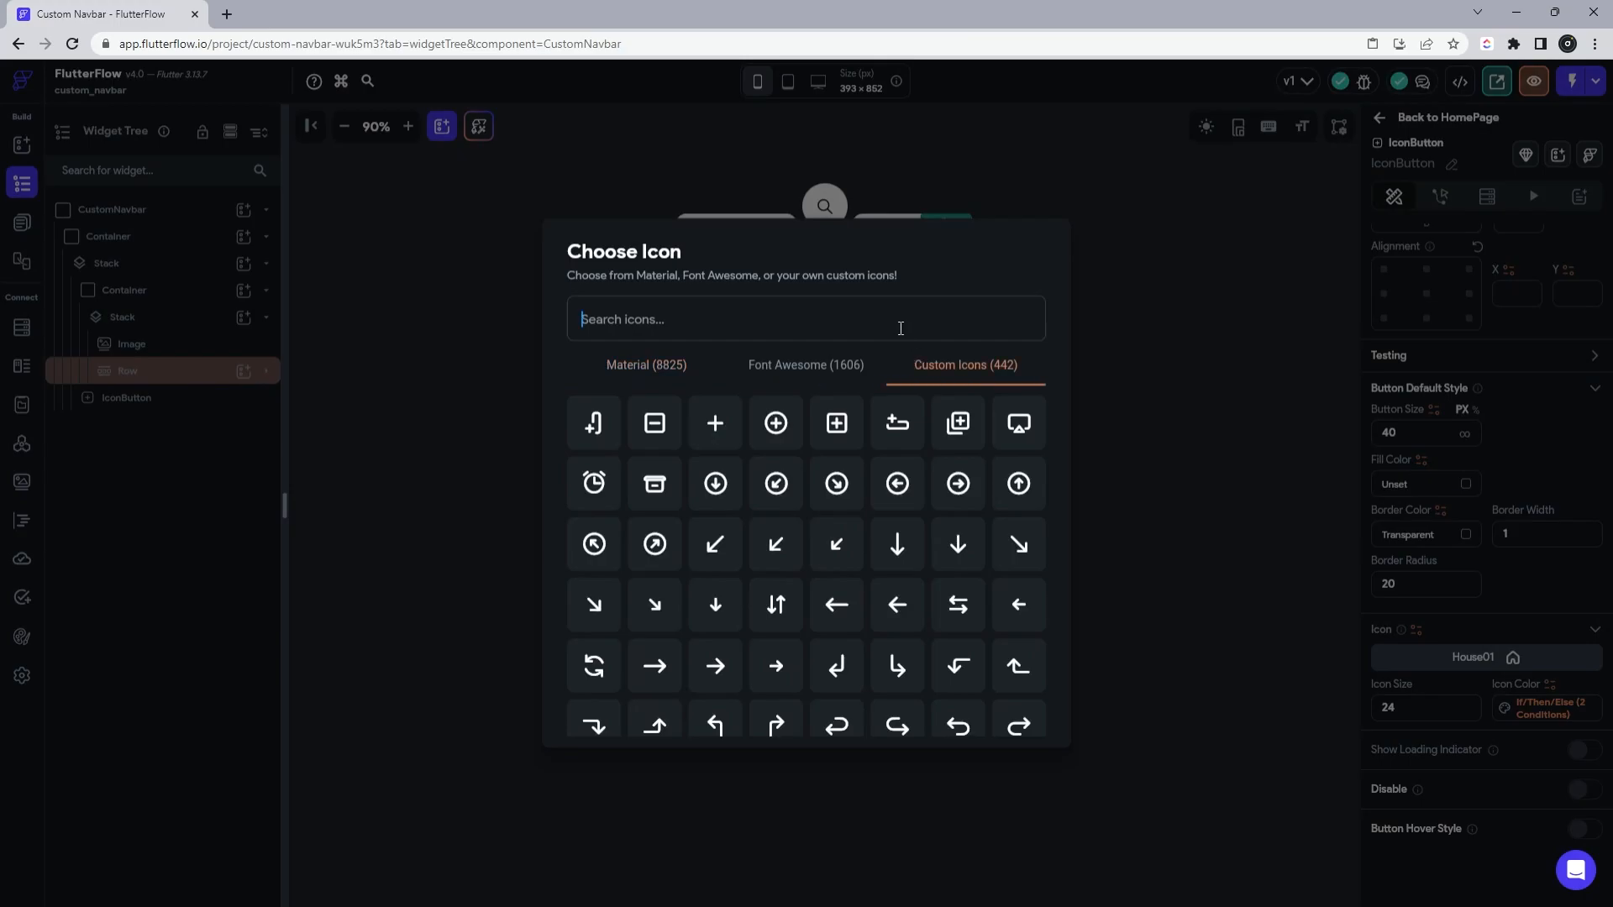
type("user")
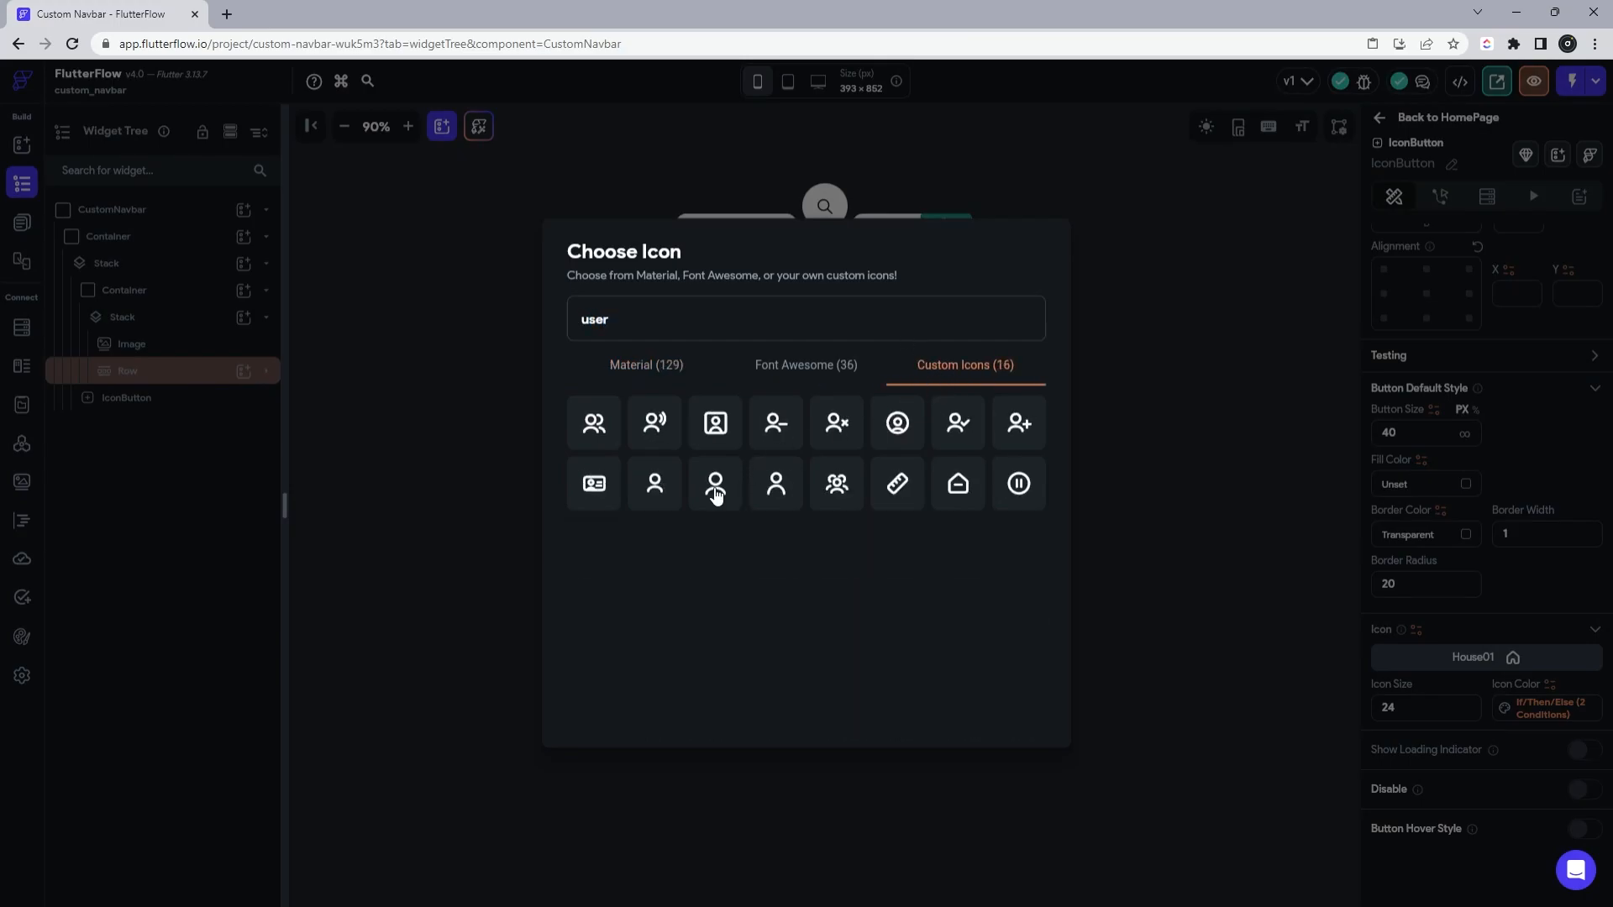
left_click(715, 491)
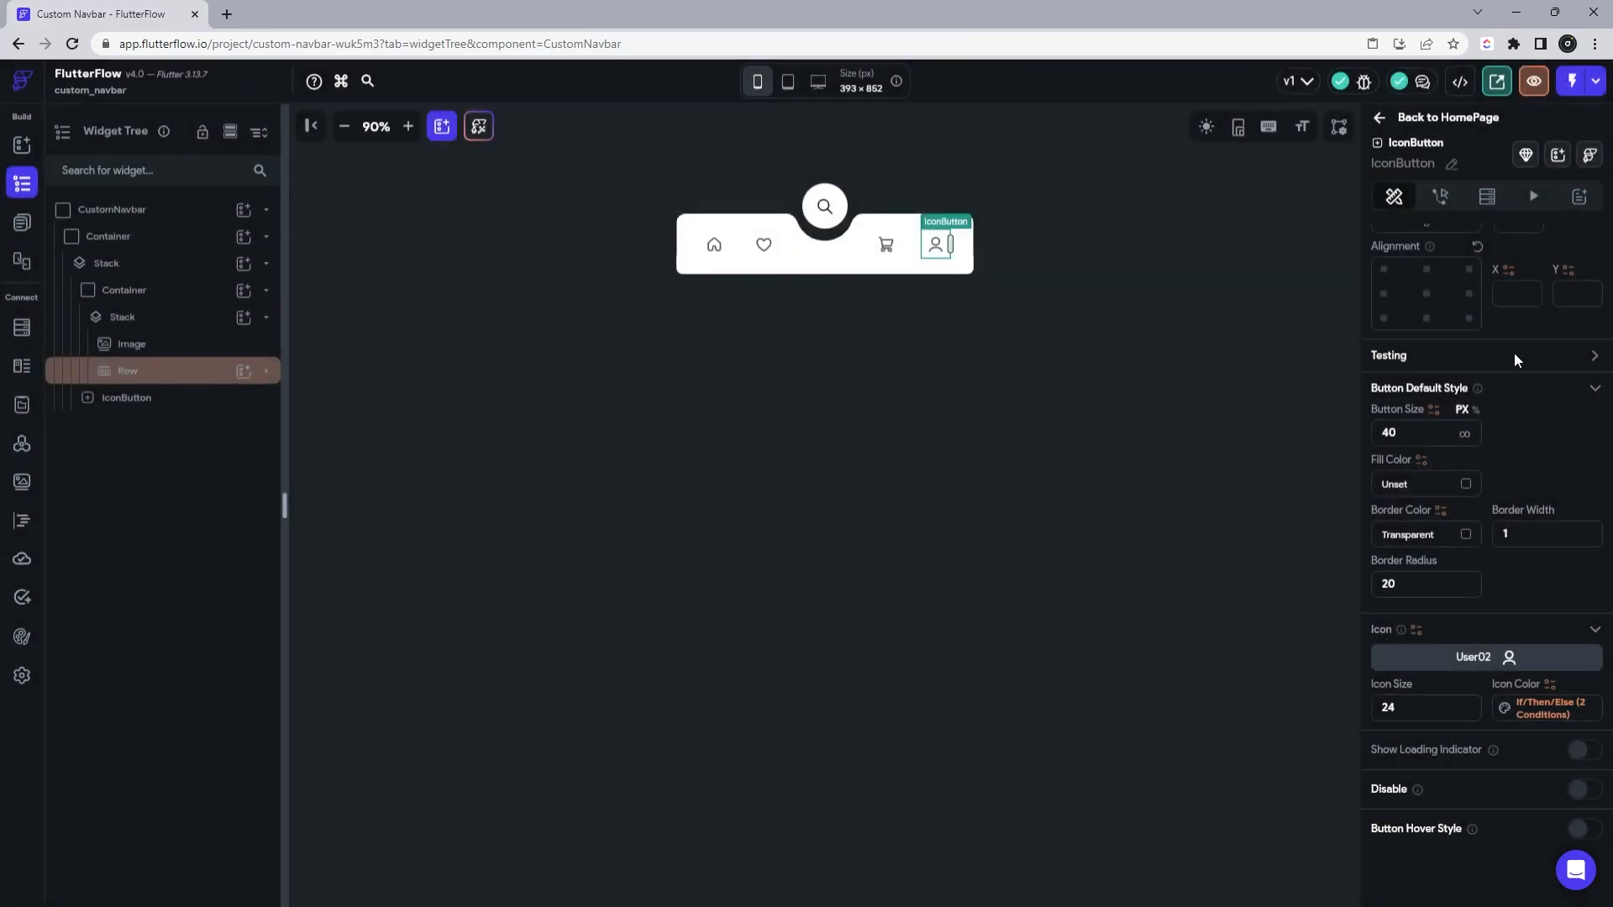
Step: Change the user button's On Tap navigation target to the Profile page
scroll(1516, 350, "up", 3)
left_click(1440, 196)
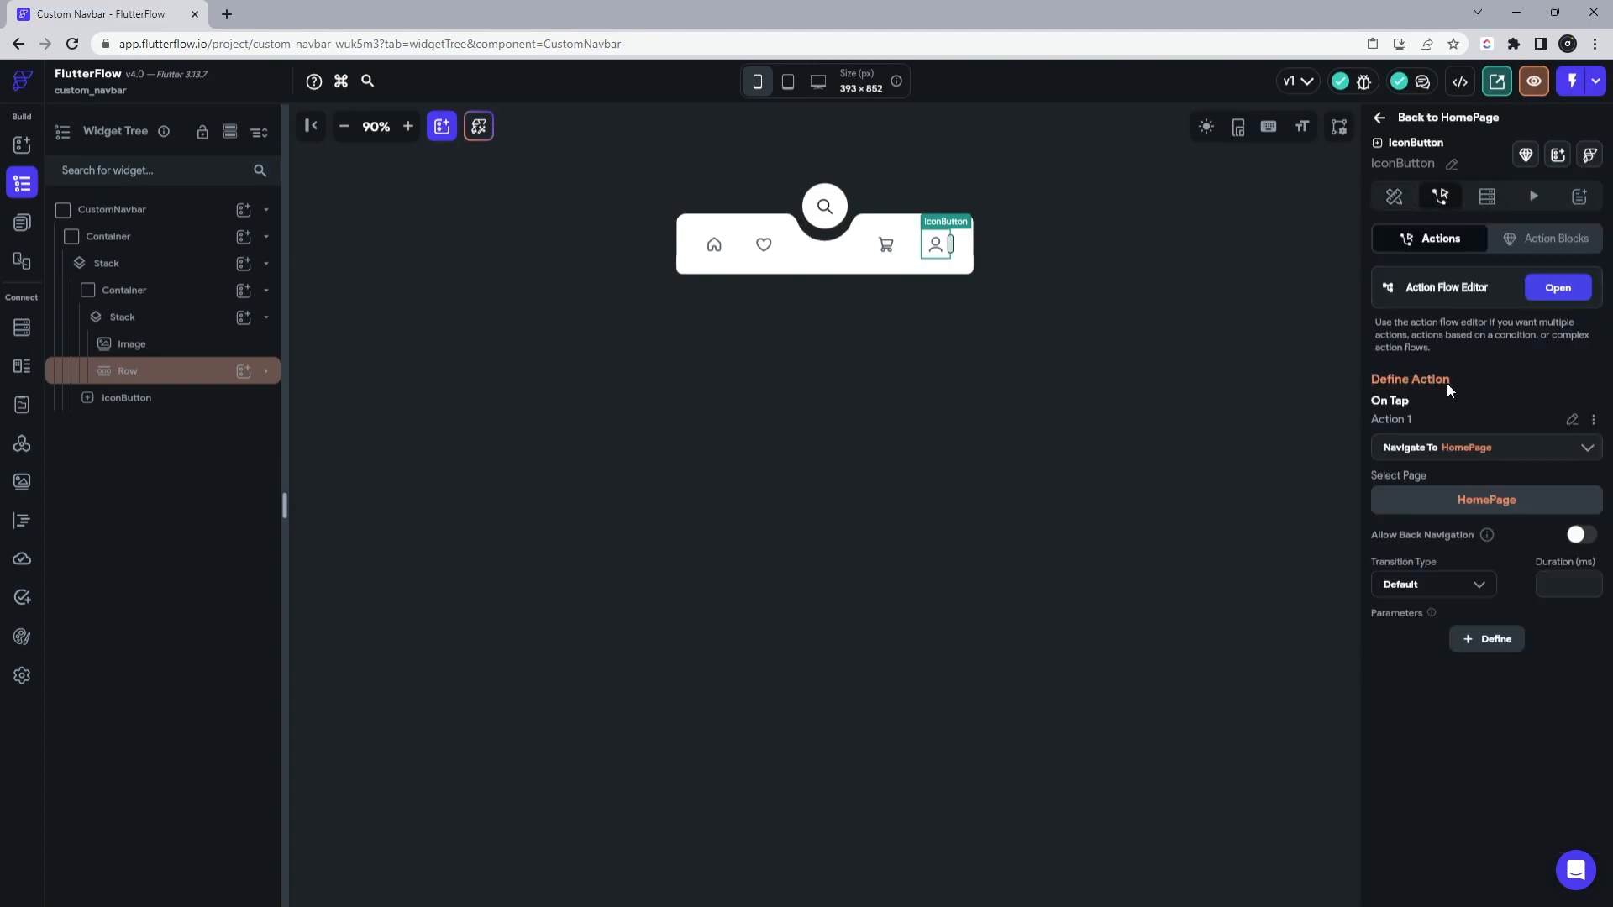
left_click(1451, 498)
left_click(1433, 681)
Step: Check the cart button's On Tap navigation action
left_click(825, 207)
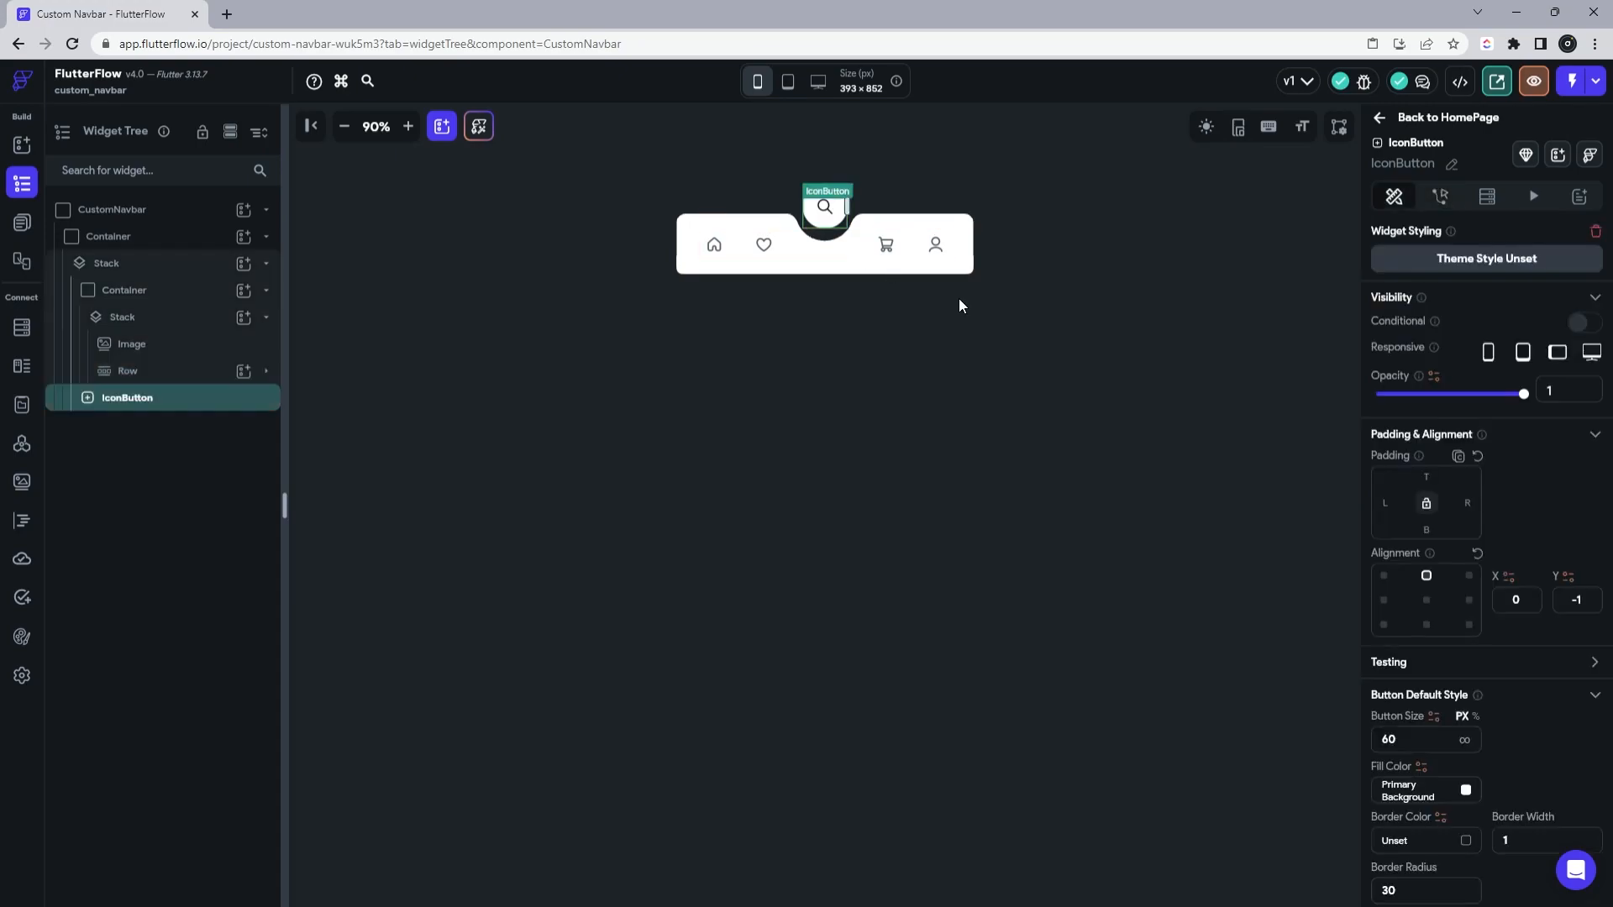
left_click(887, 246)
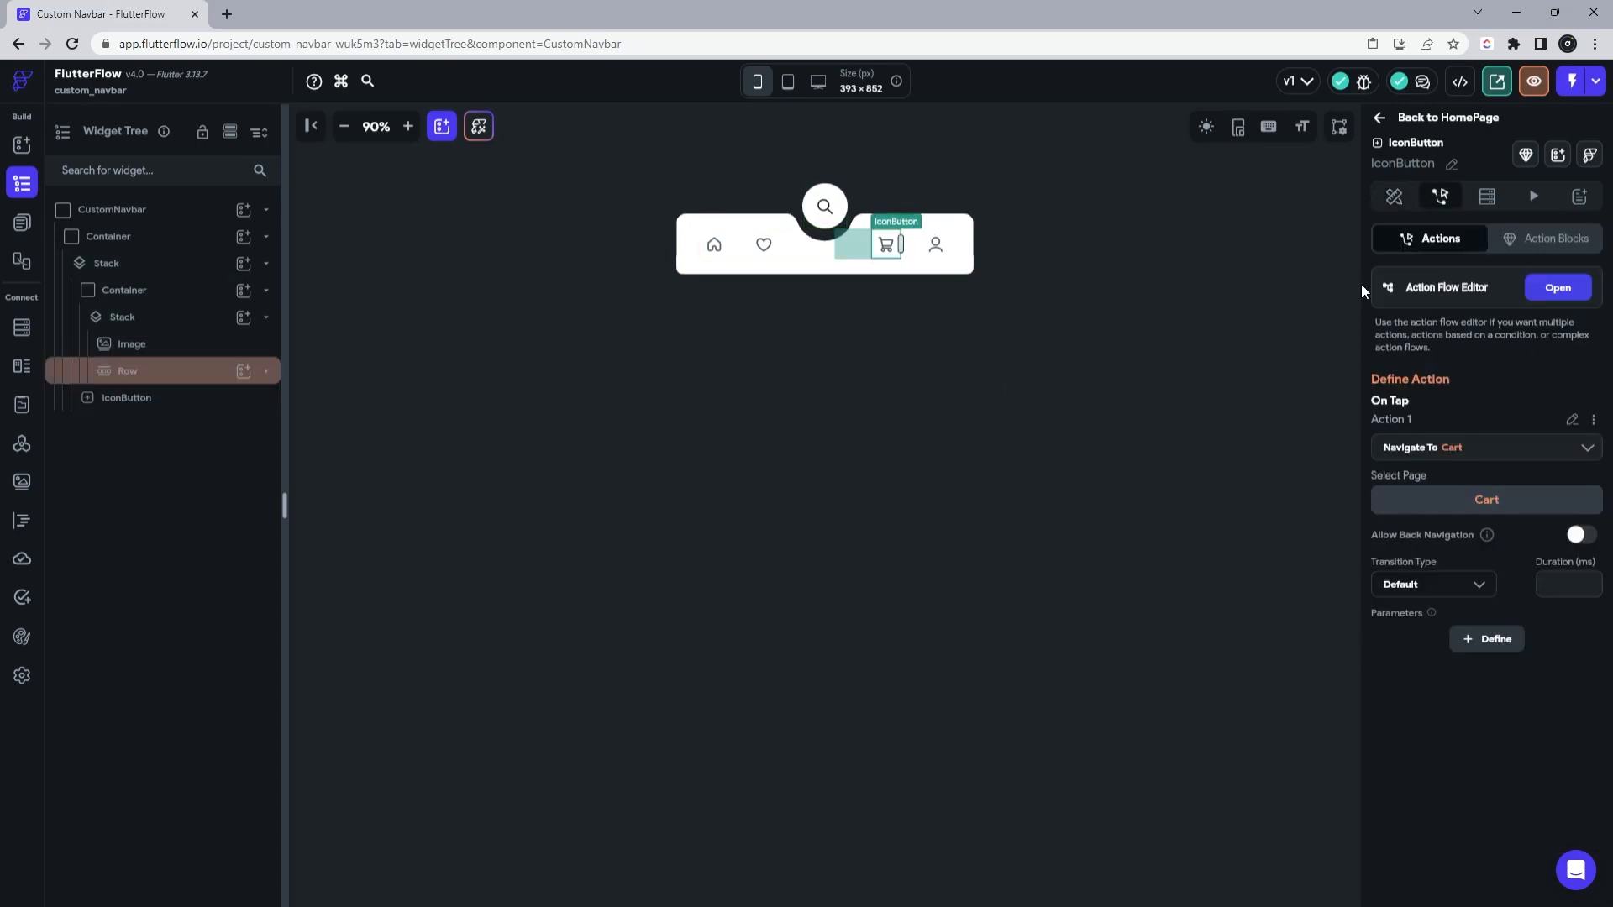
Step: Copy the cart button's conditional icon color and paste it onto the floating search button's icon color
left_click(1394, 198)
left_click(1551, 708)
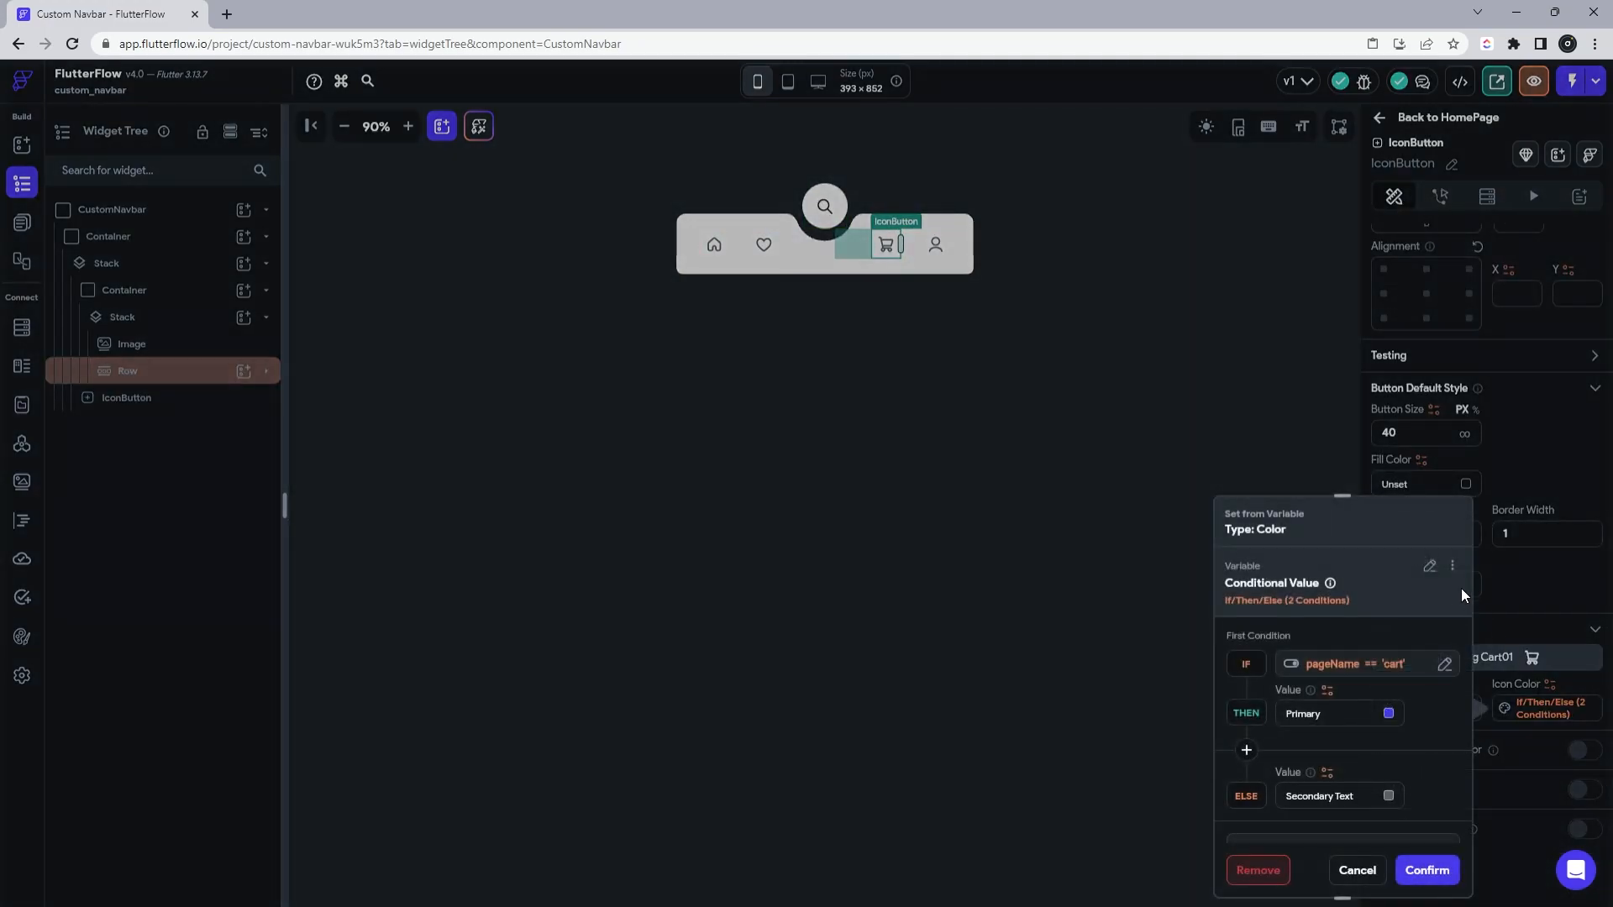
left_click(1453, 568)
left_click(1311, 594)
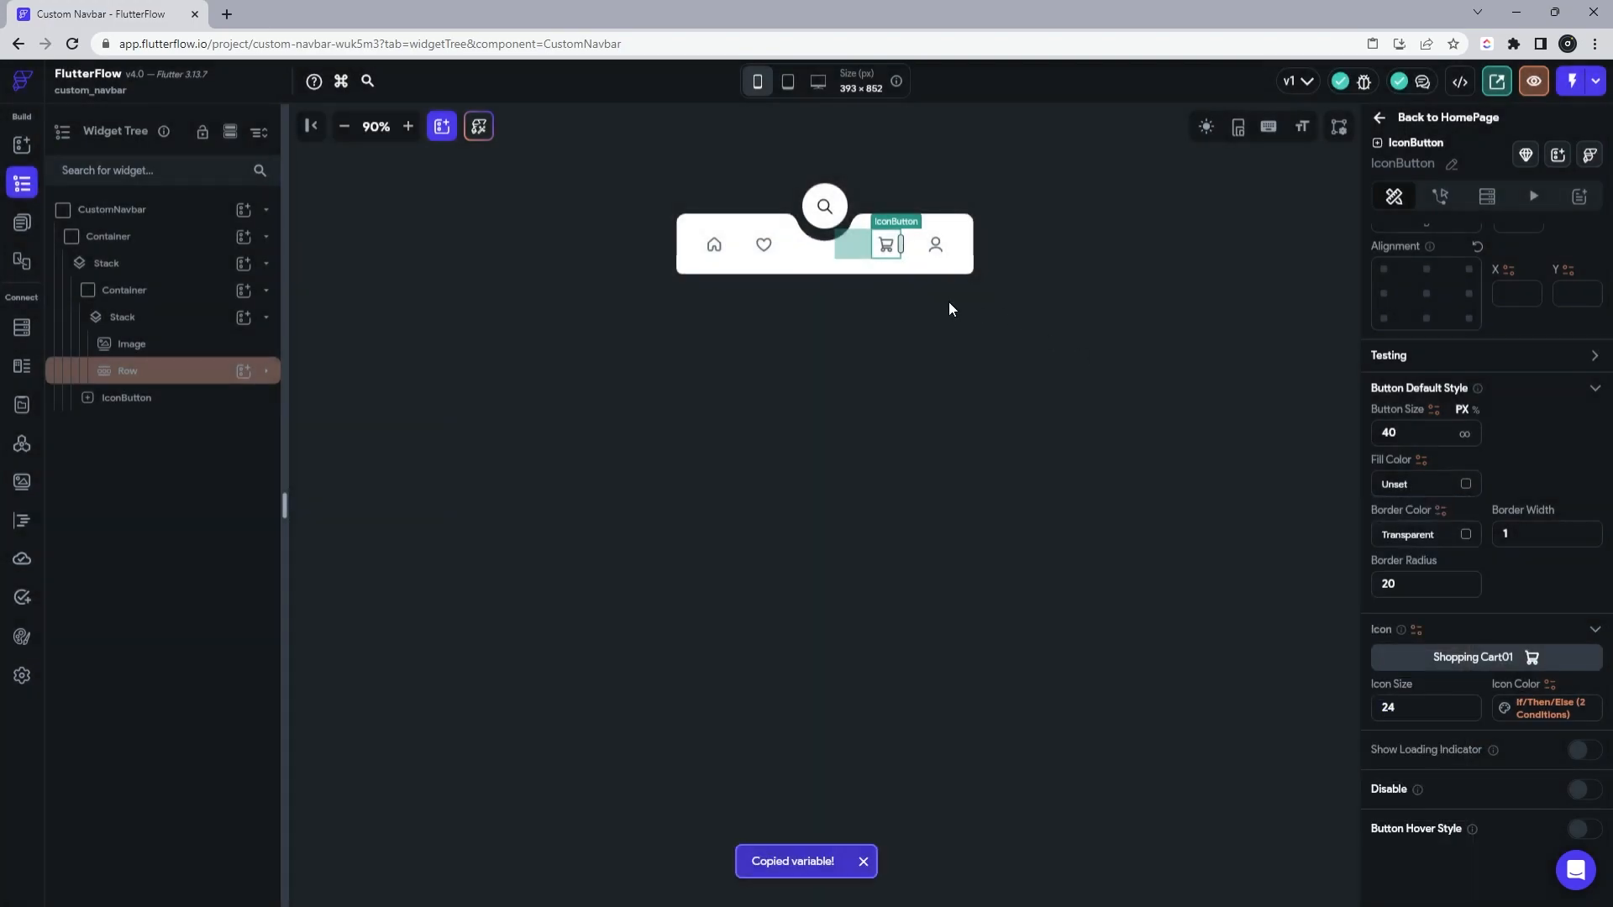
left_click(855, 203)
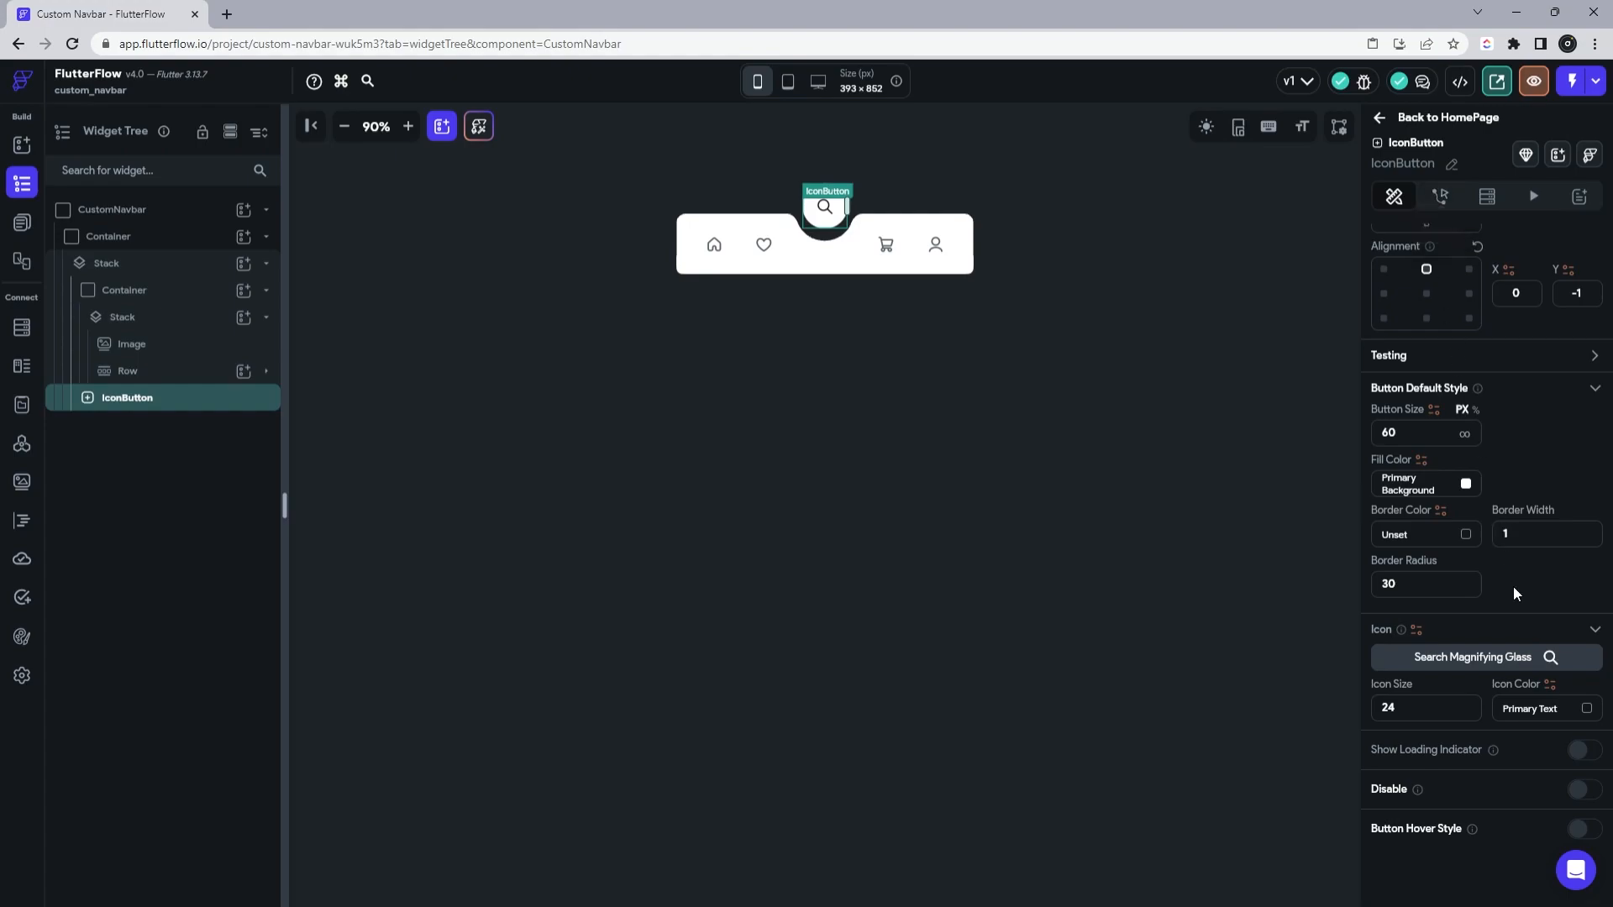
left_click(1548, 687)
left_click(1428, 523)
scroll(1345, 622, "down", 3)
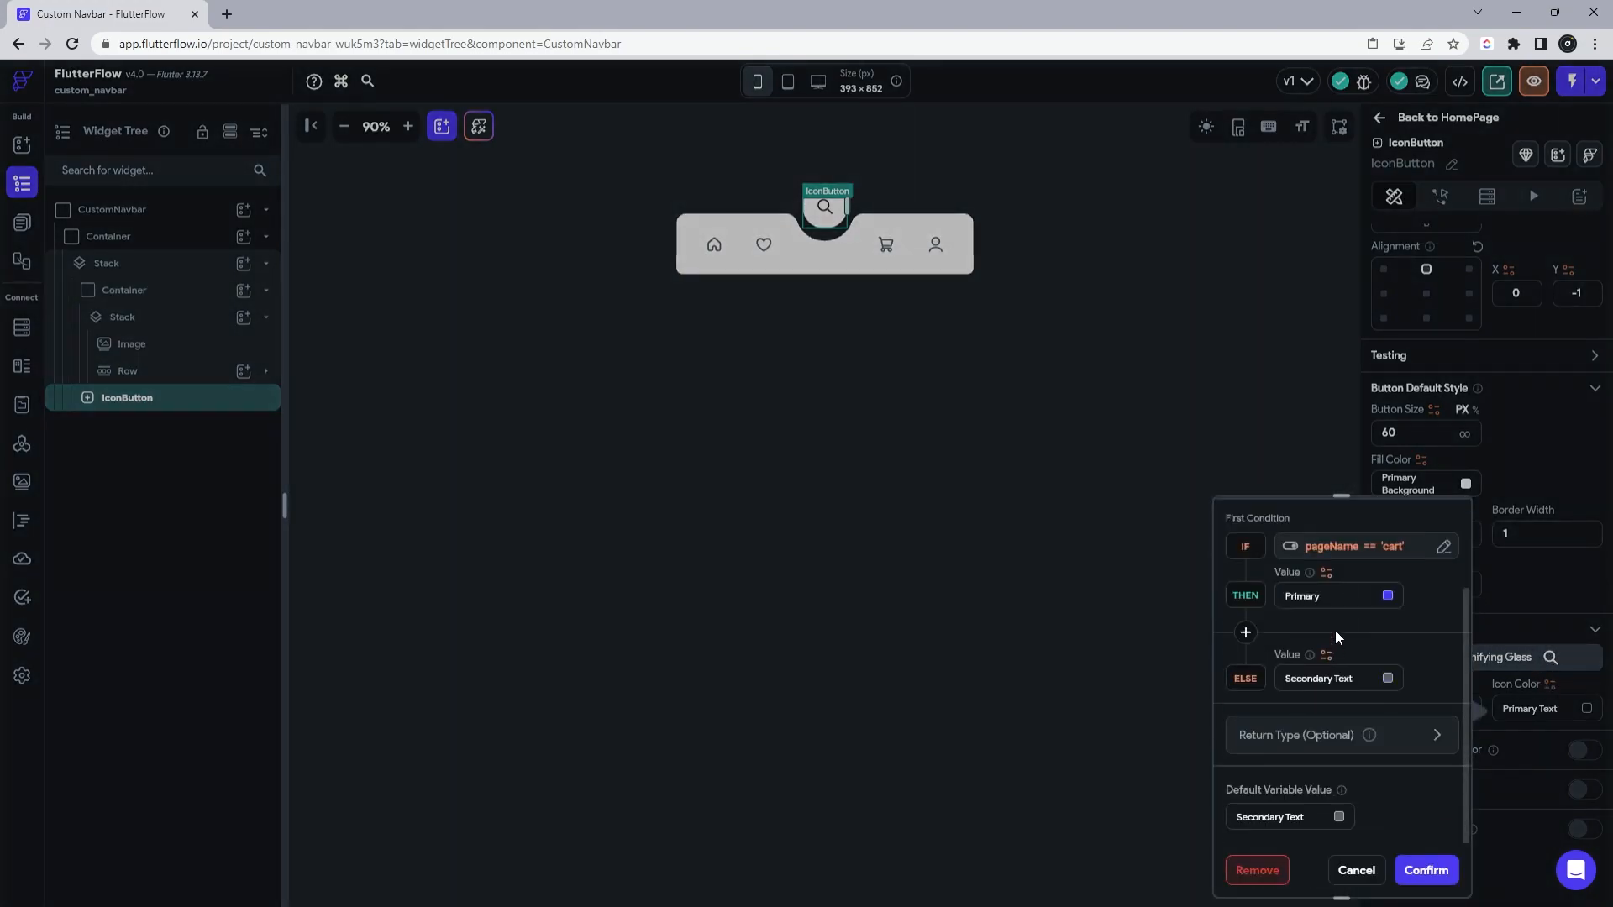
Step: Set the search button's icon color condition to pageName being equal to "search"
left_click(1332, 548)
left_click(1091, 721)
left_click_drag(1076, 759, 975, 779)
type("search")
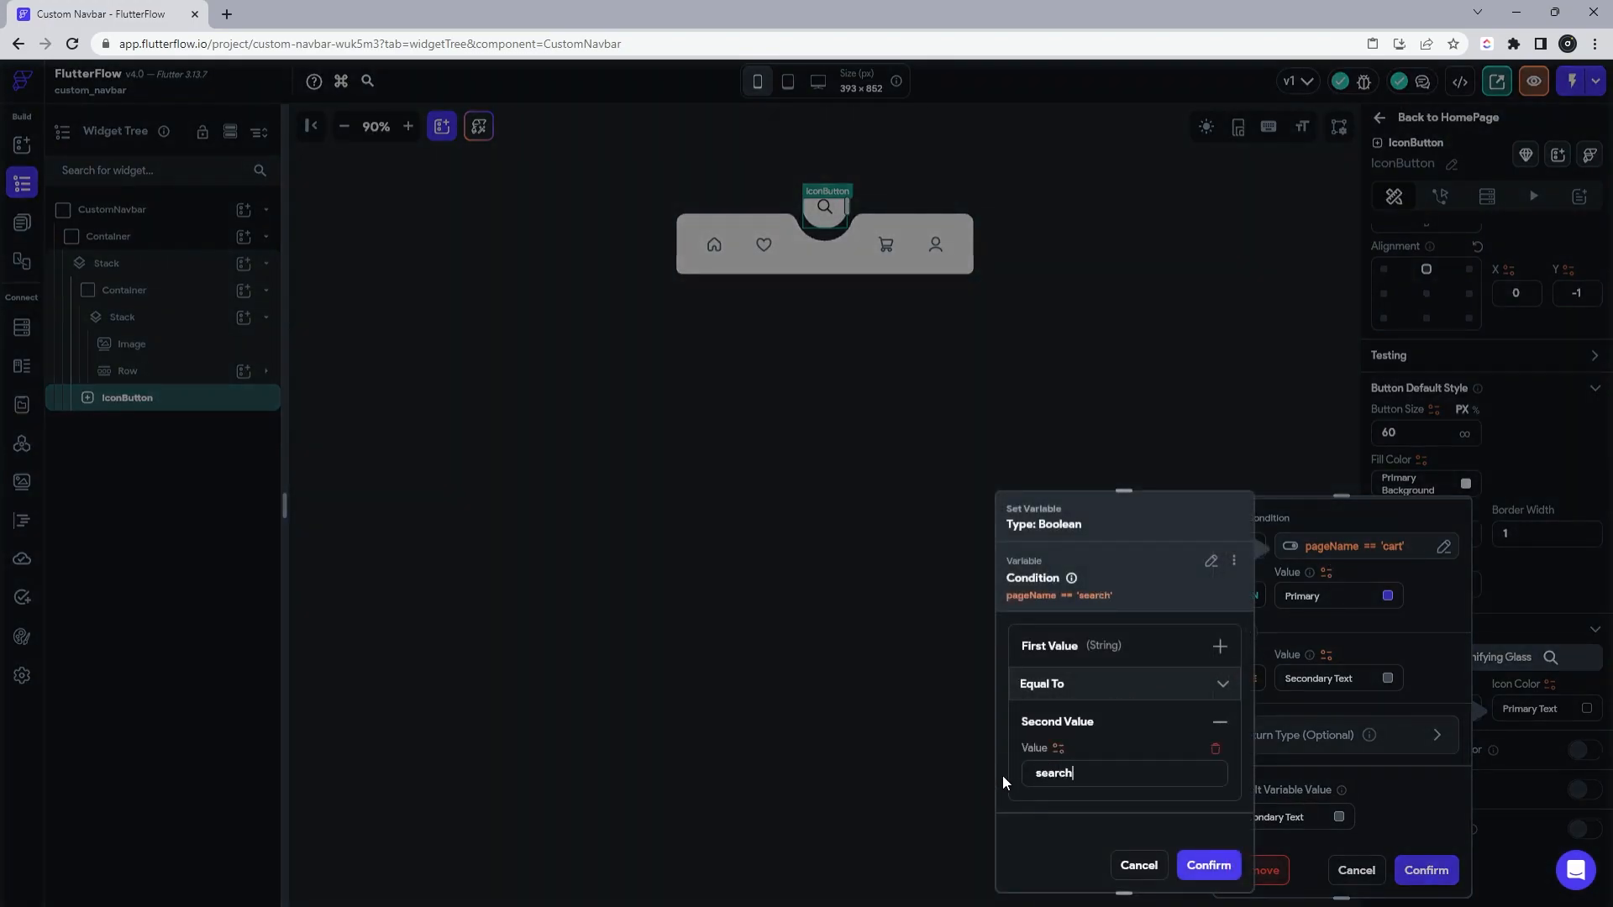
left_click(1221, 870)
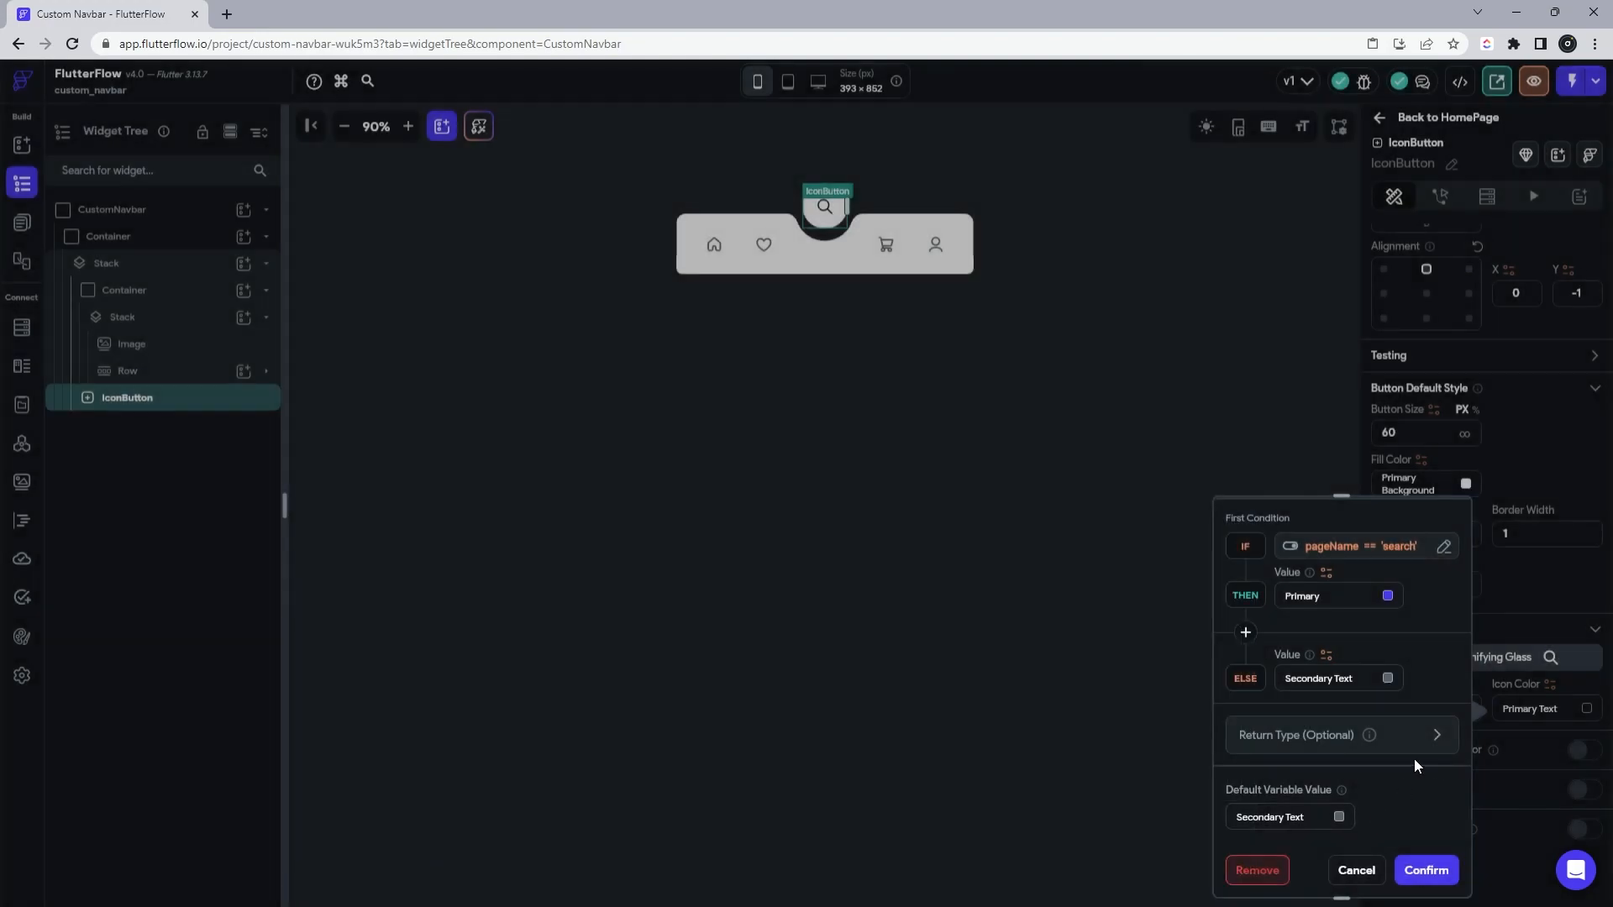
left_click(1427, 870)
Step: Add an On Tap action to the search button that navigates to the Search page
scroll(1462, 386, "up", 4)
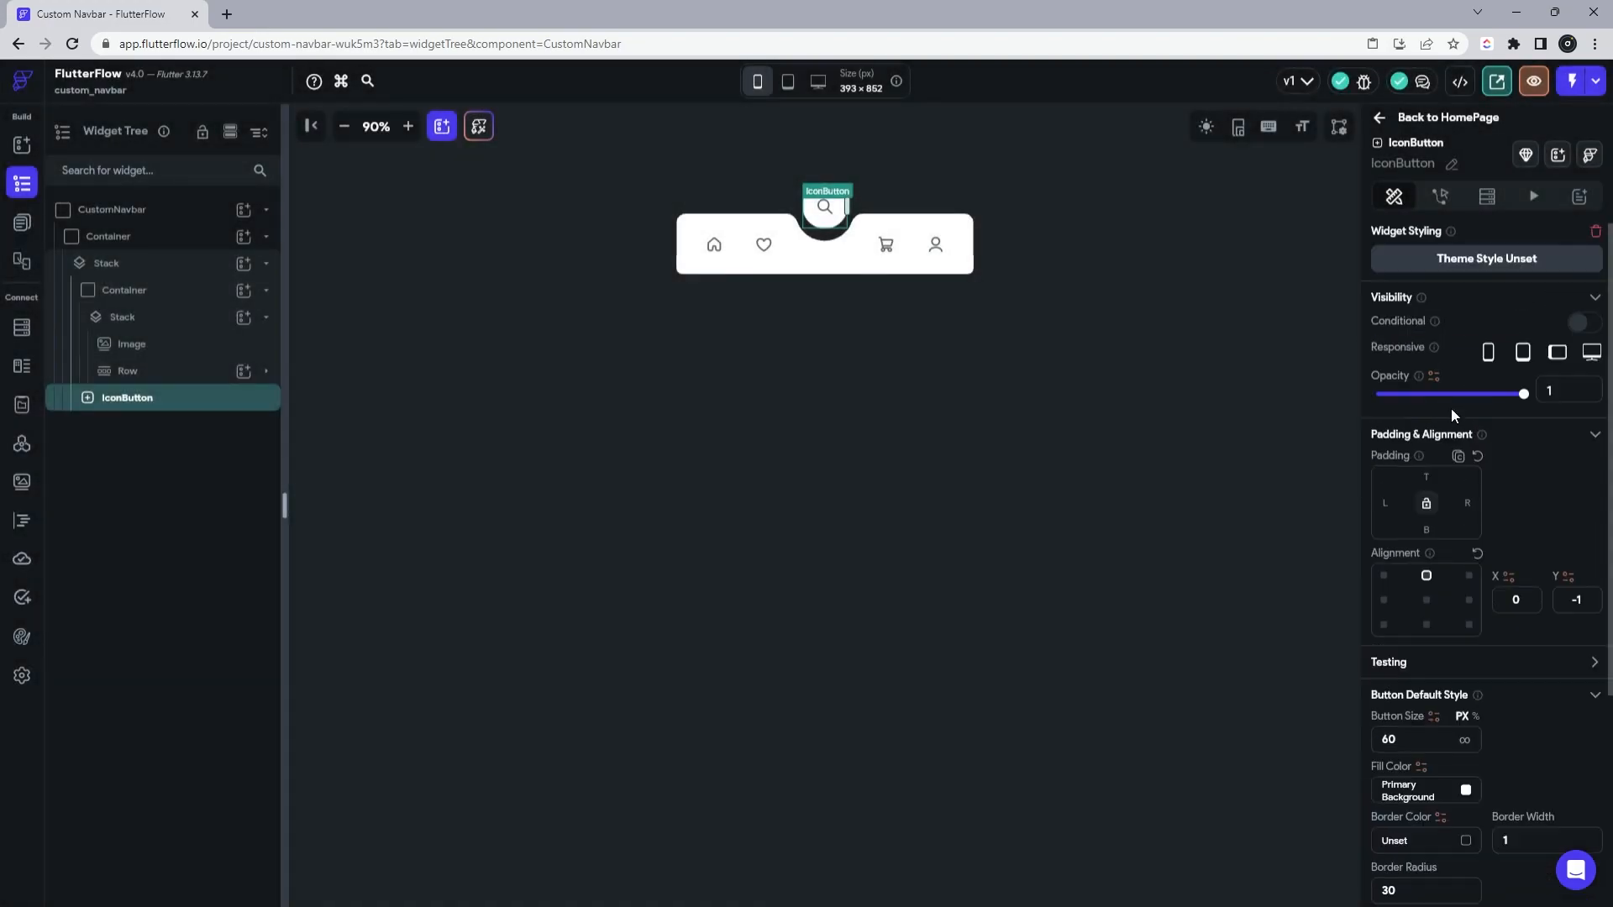
left_click(1440, 206)
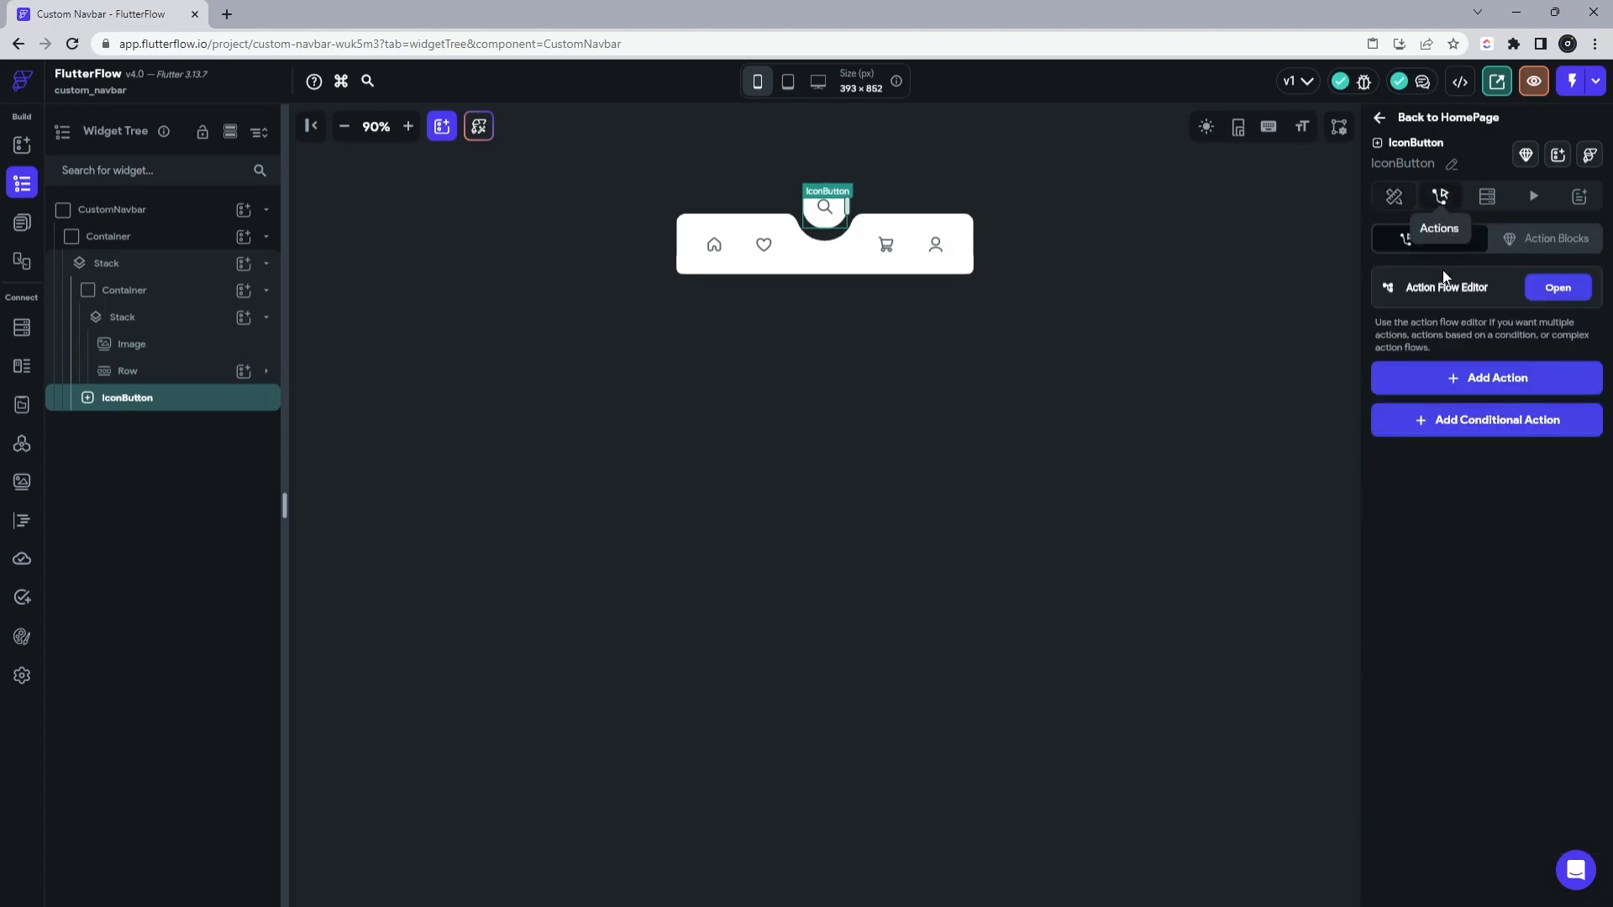
left_click(1450, 382)
left_click(1435, 683)
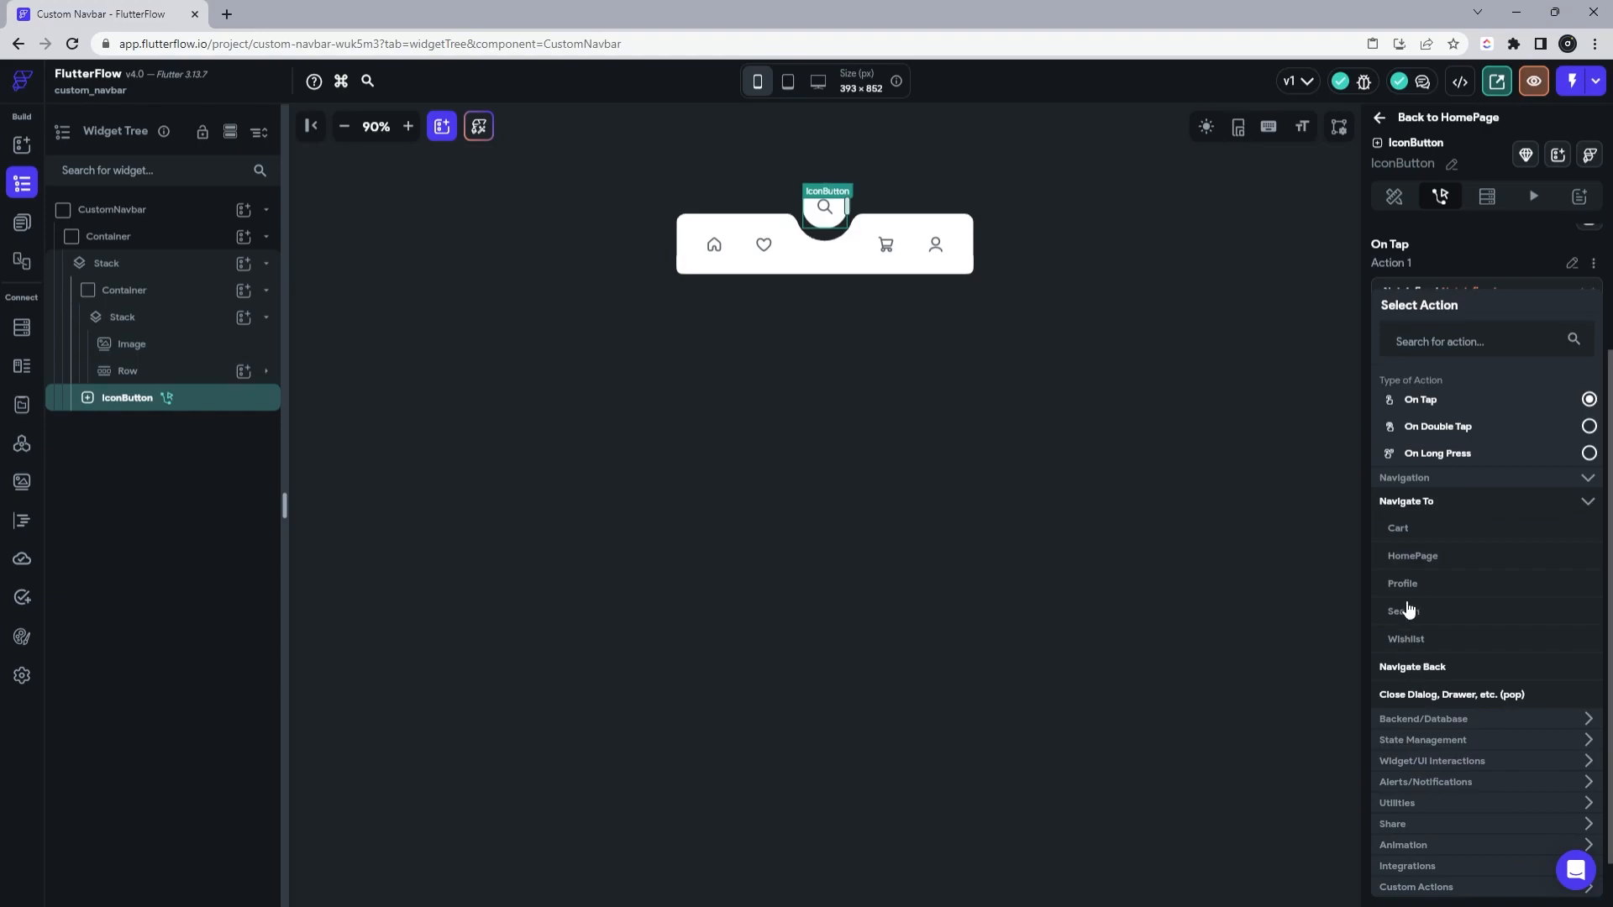
left_click(1429, 618)
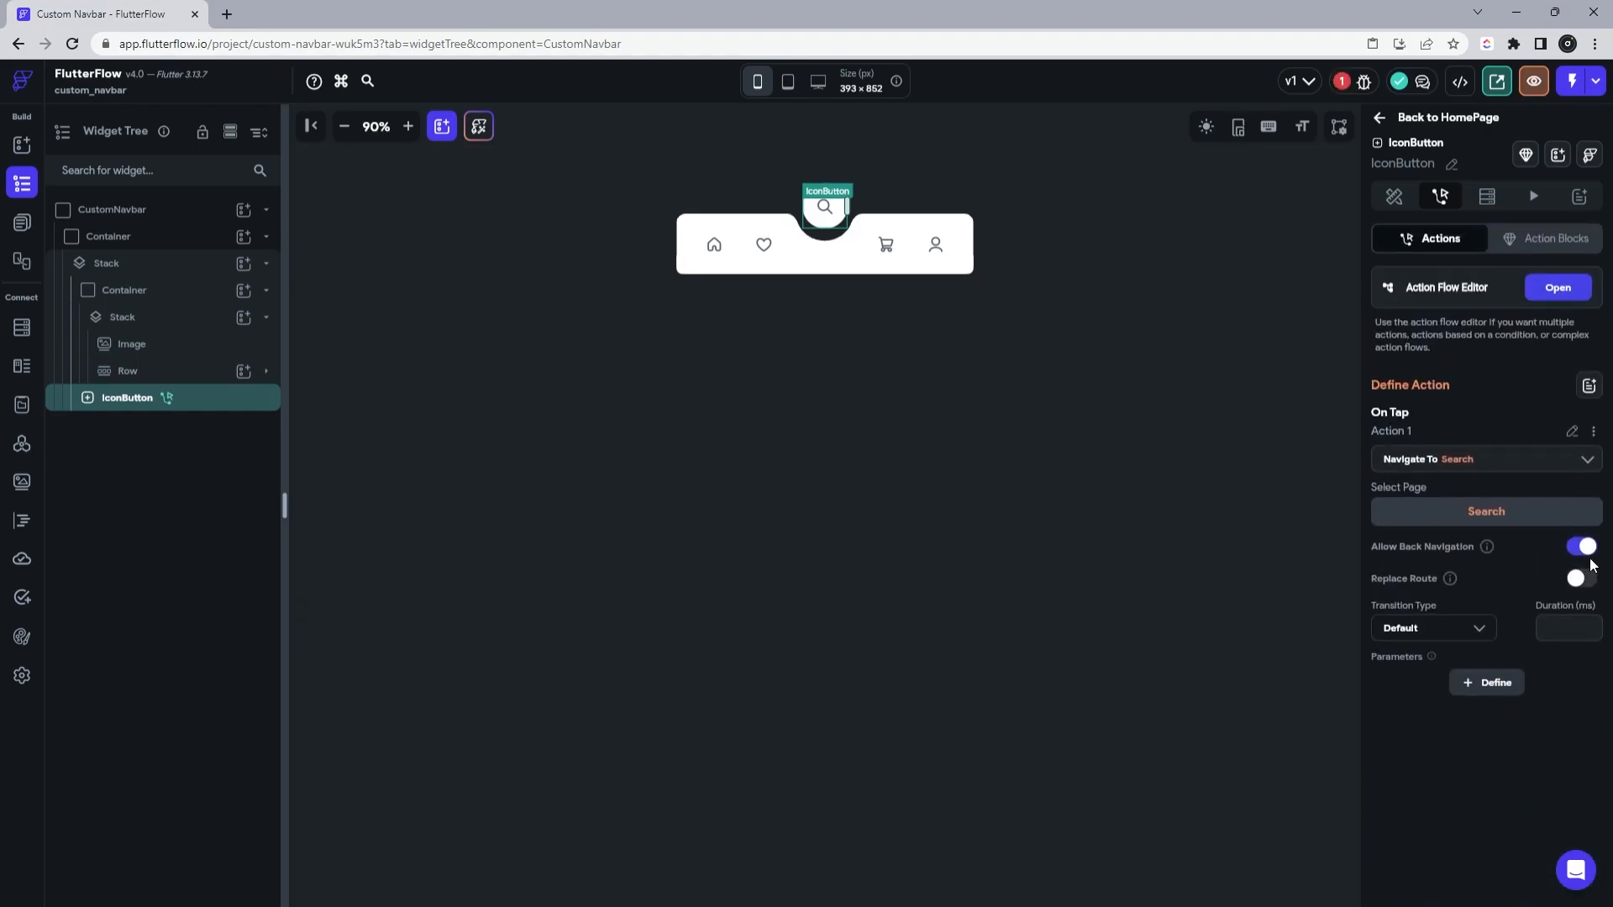
Step: Check the search button's conditional icon color settings
left_click(1394, 196)
scroll(1500, 602, "down", 3)
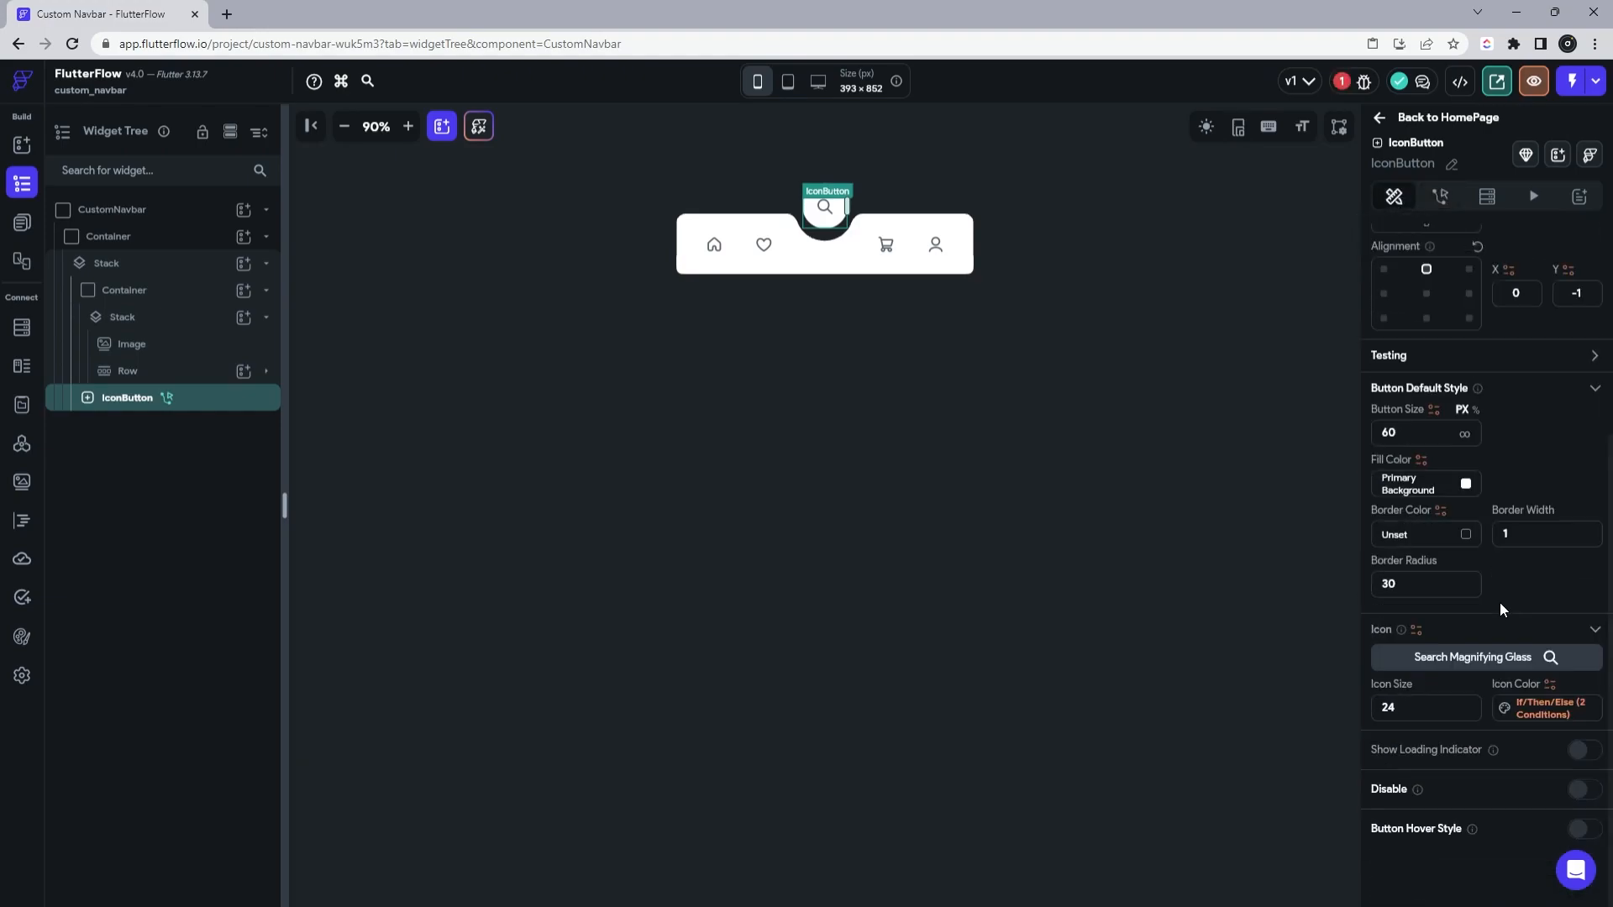
left_click(1524, 708)
scroll(1400, 697, "up", 2)
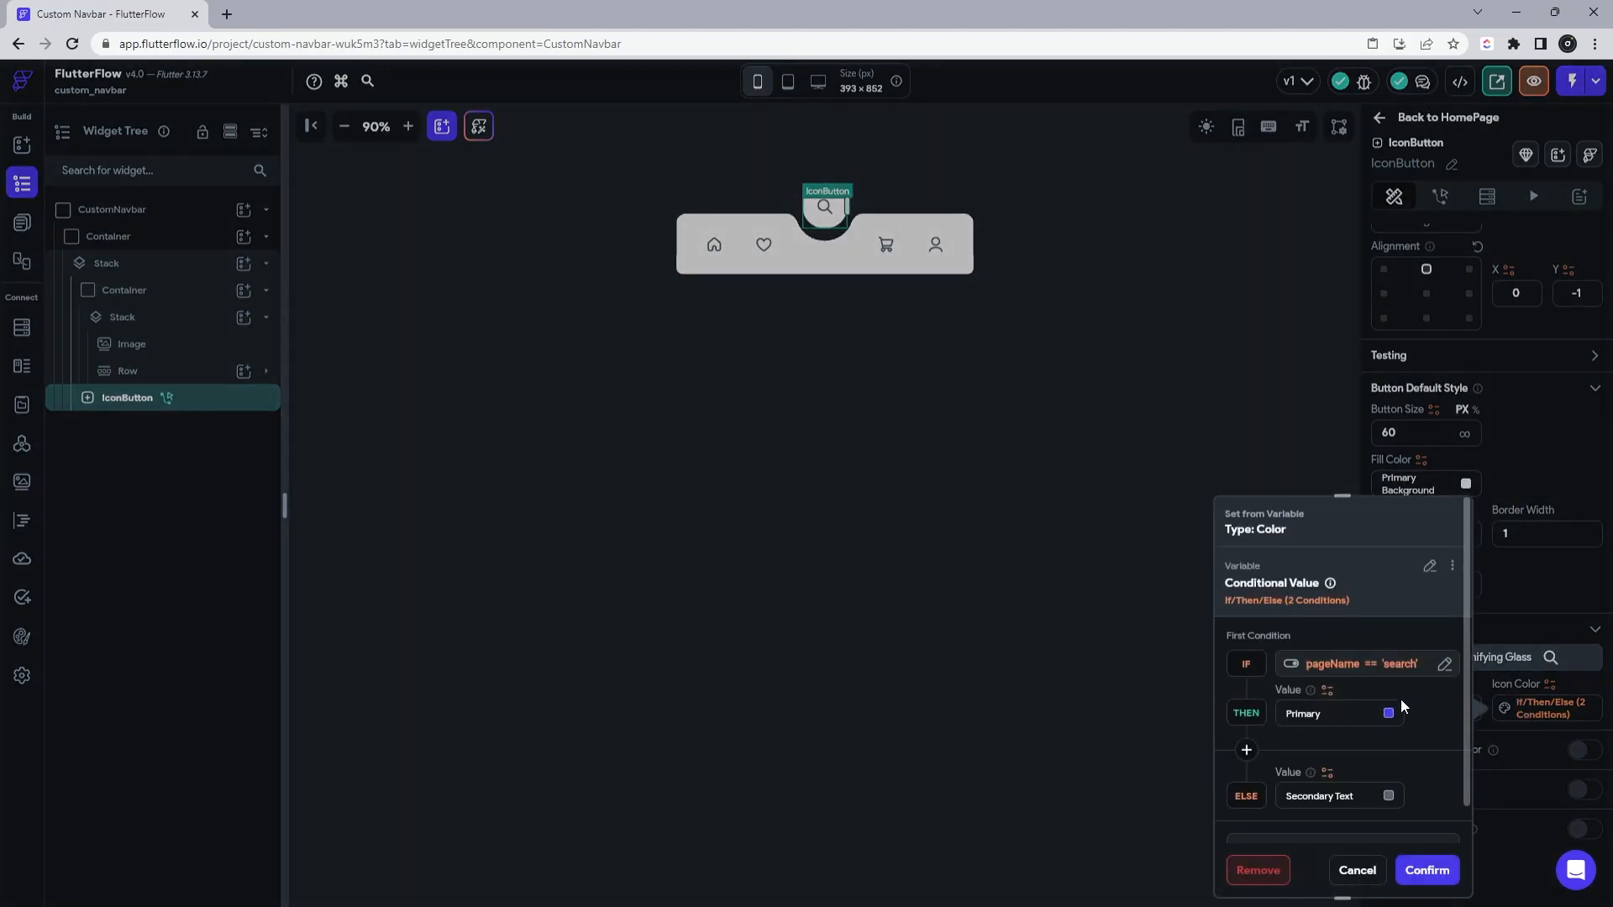
left_click(1230, 446)
left_click(1148, 292)
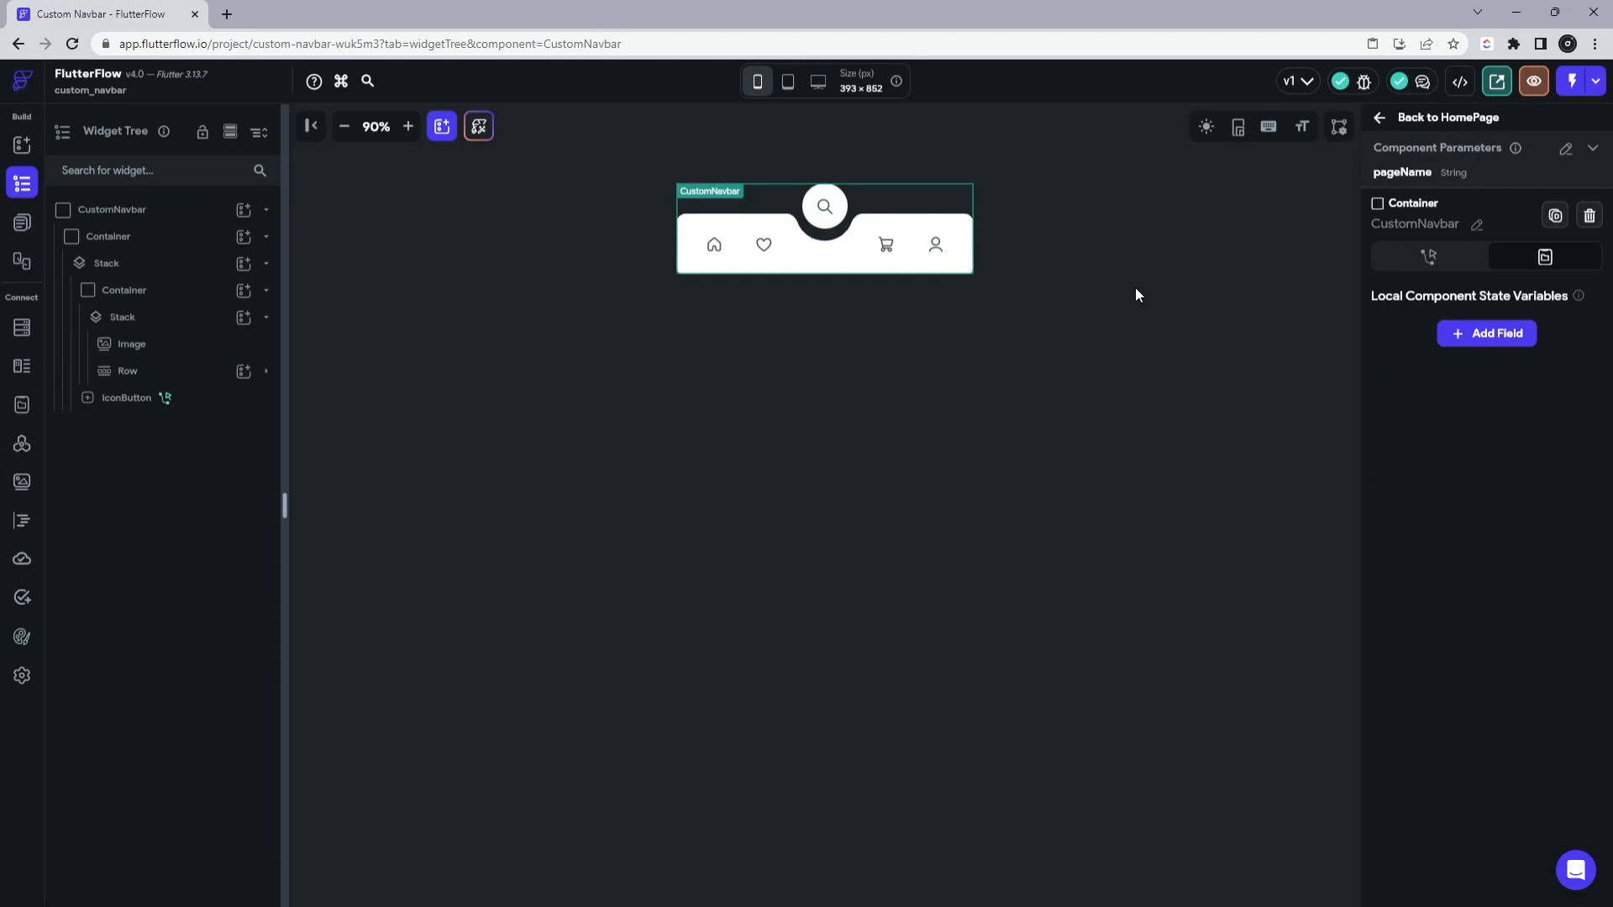
Step: Collapse the nested Container and Stack branches in the CustomNavbar's widget tree
left_click(914, 217)
left_click(200, 299)
left_click(200, 301)
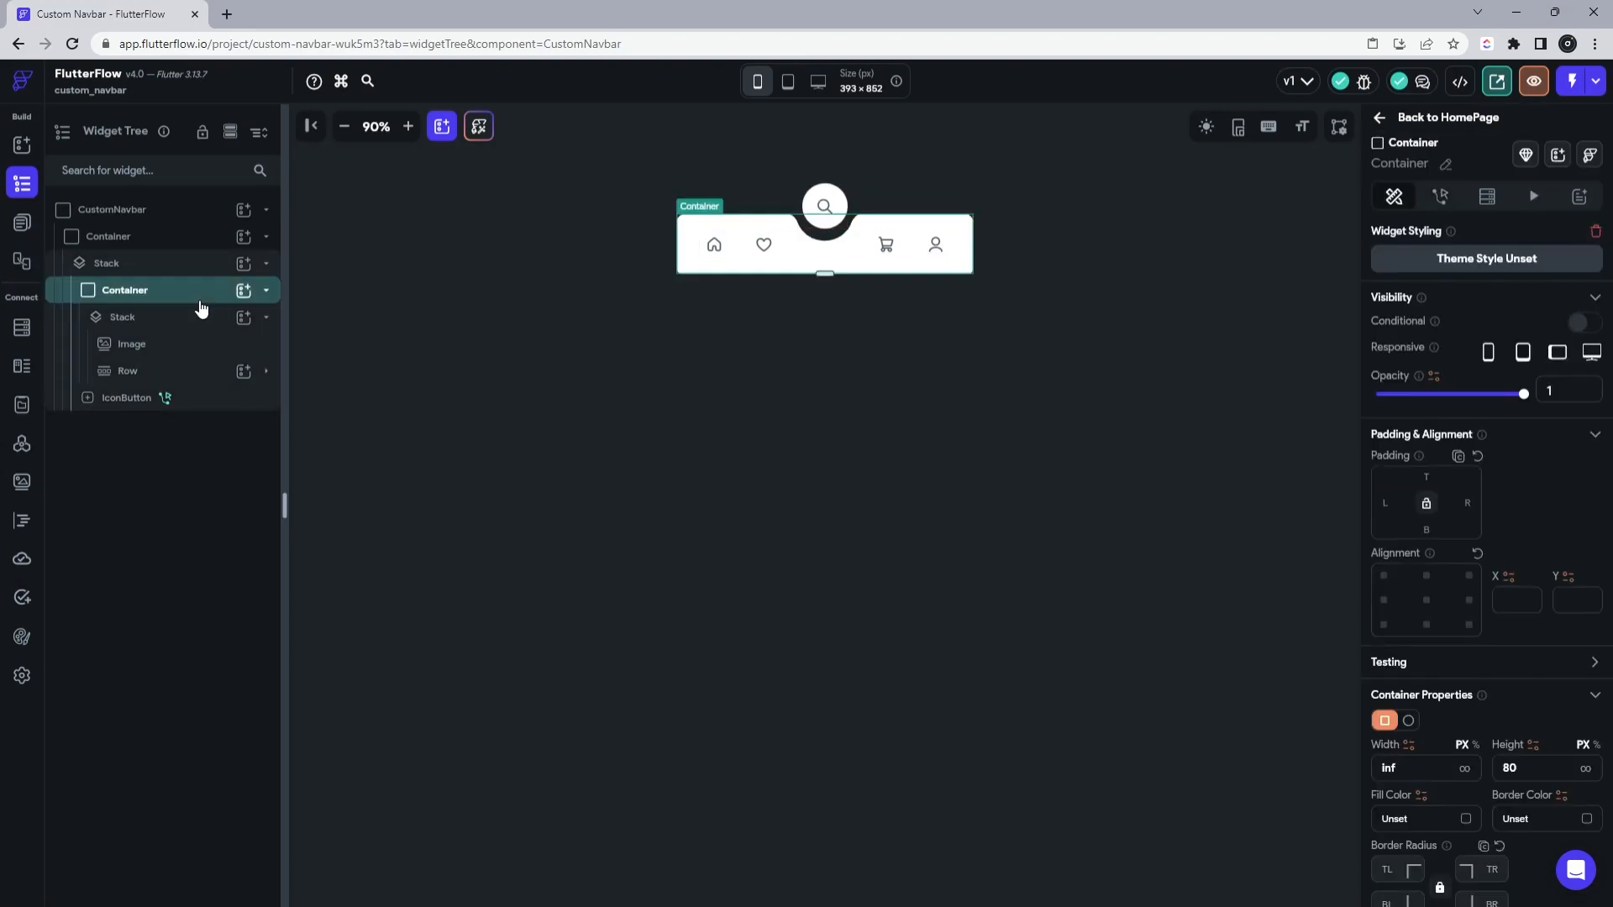
left_click(200, 301)
left_click(195, 318)
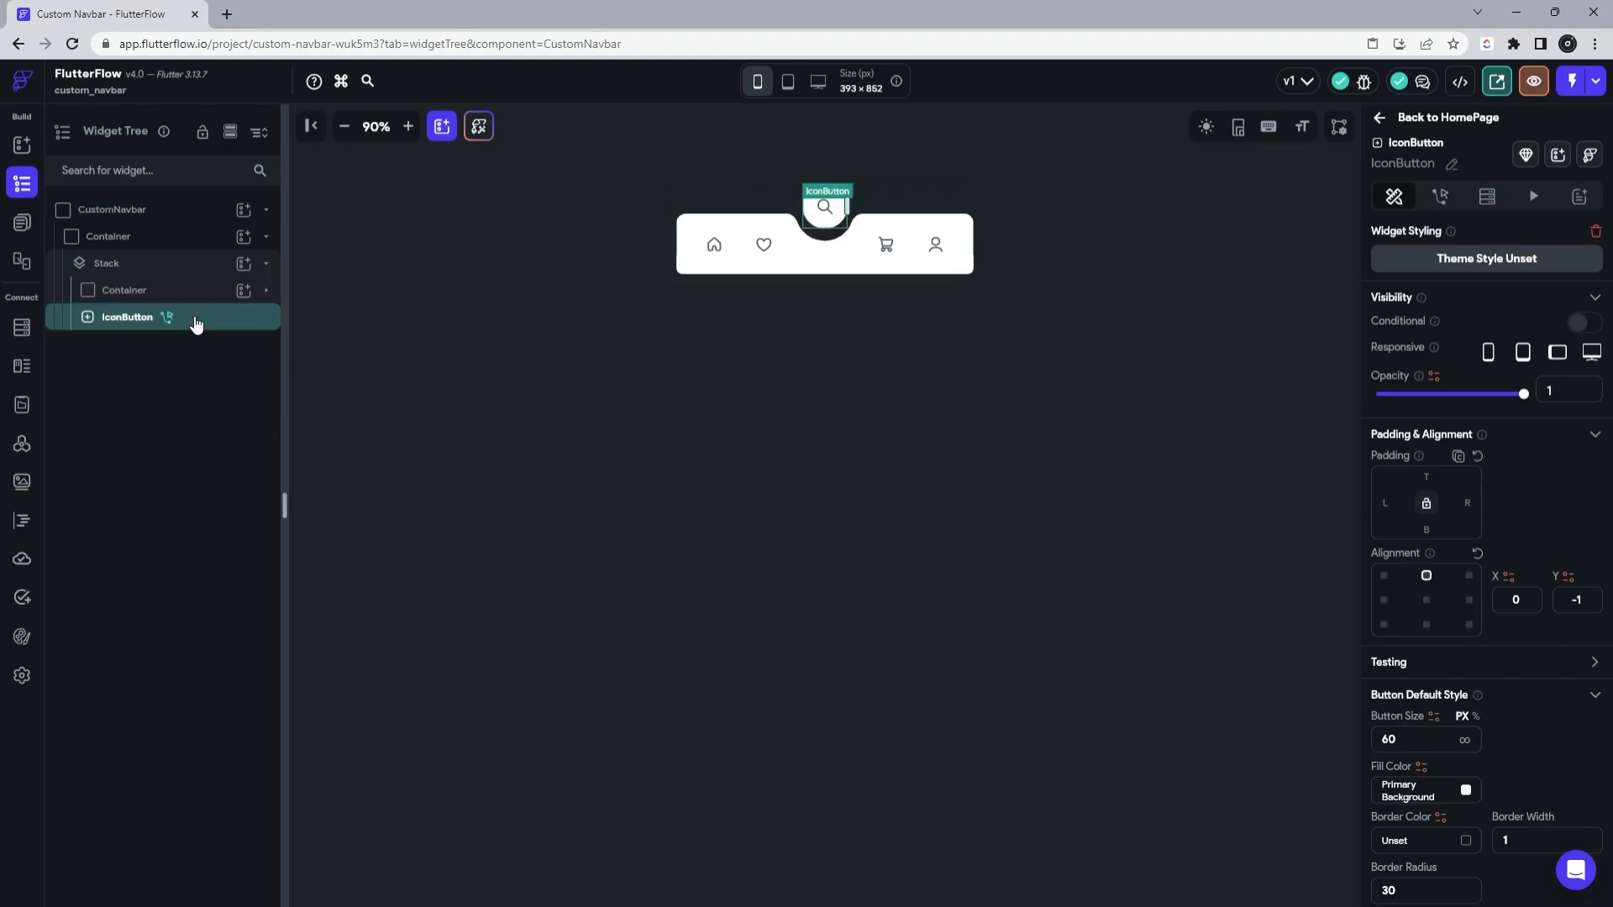
left_click(176, 266)
left_click(174, 262)
left_click(171, 245)
left_click(1020, 370)
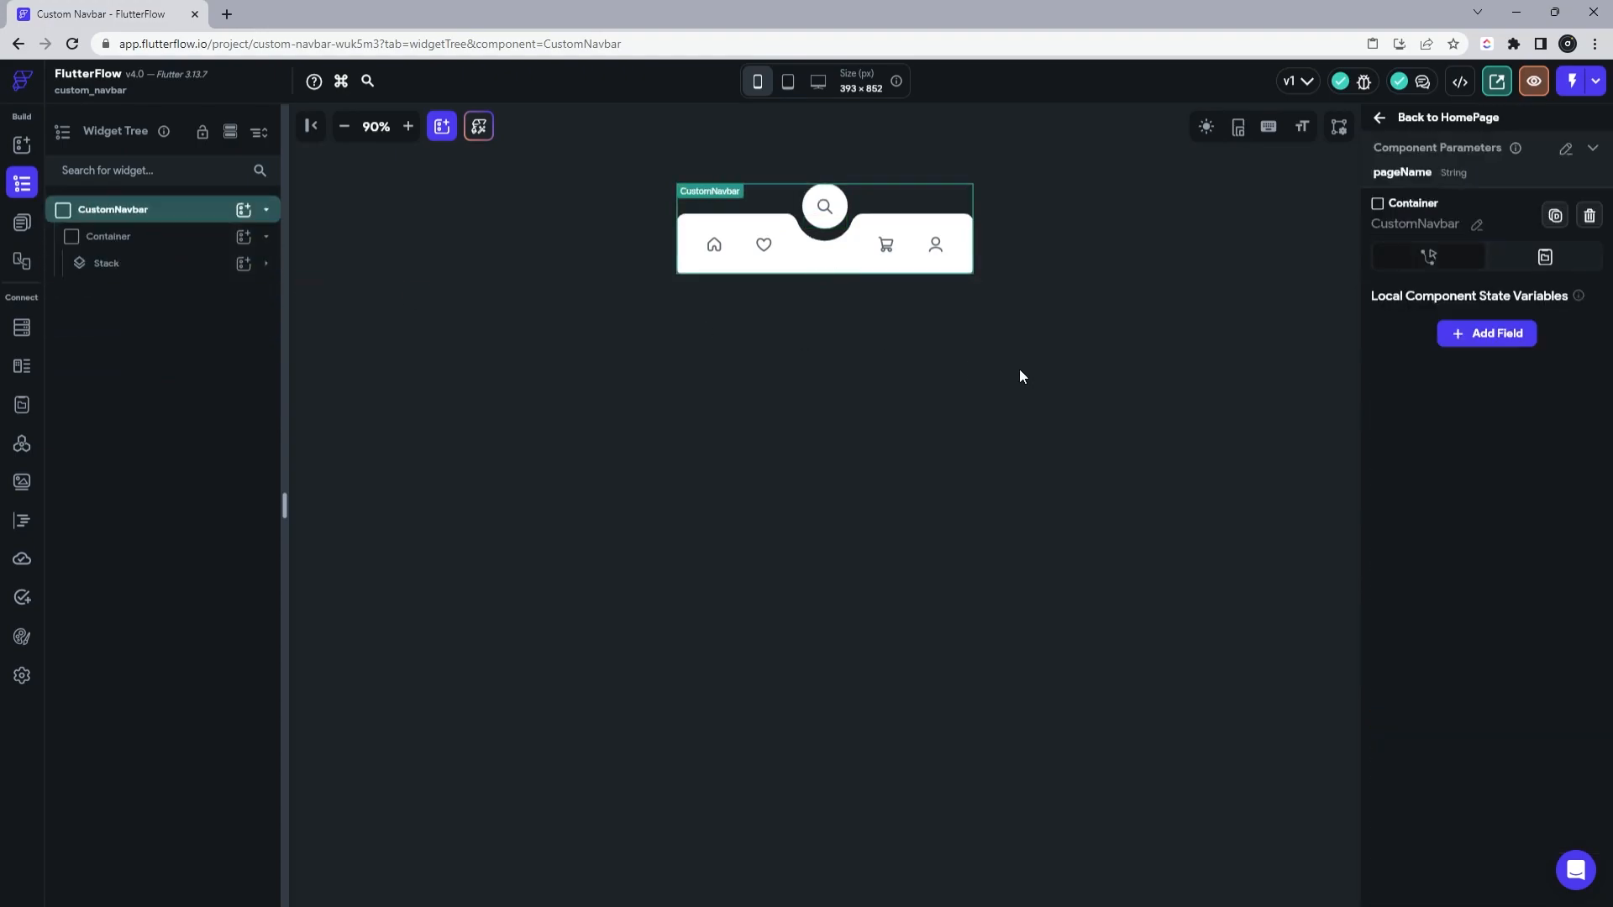
Step: Return to the HomePage and wrap its outer Column in a Stack
left_click(1417, 120)
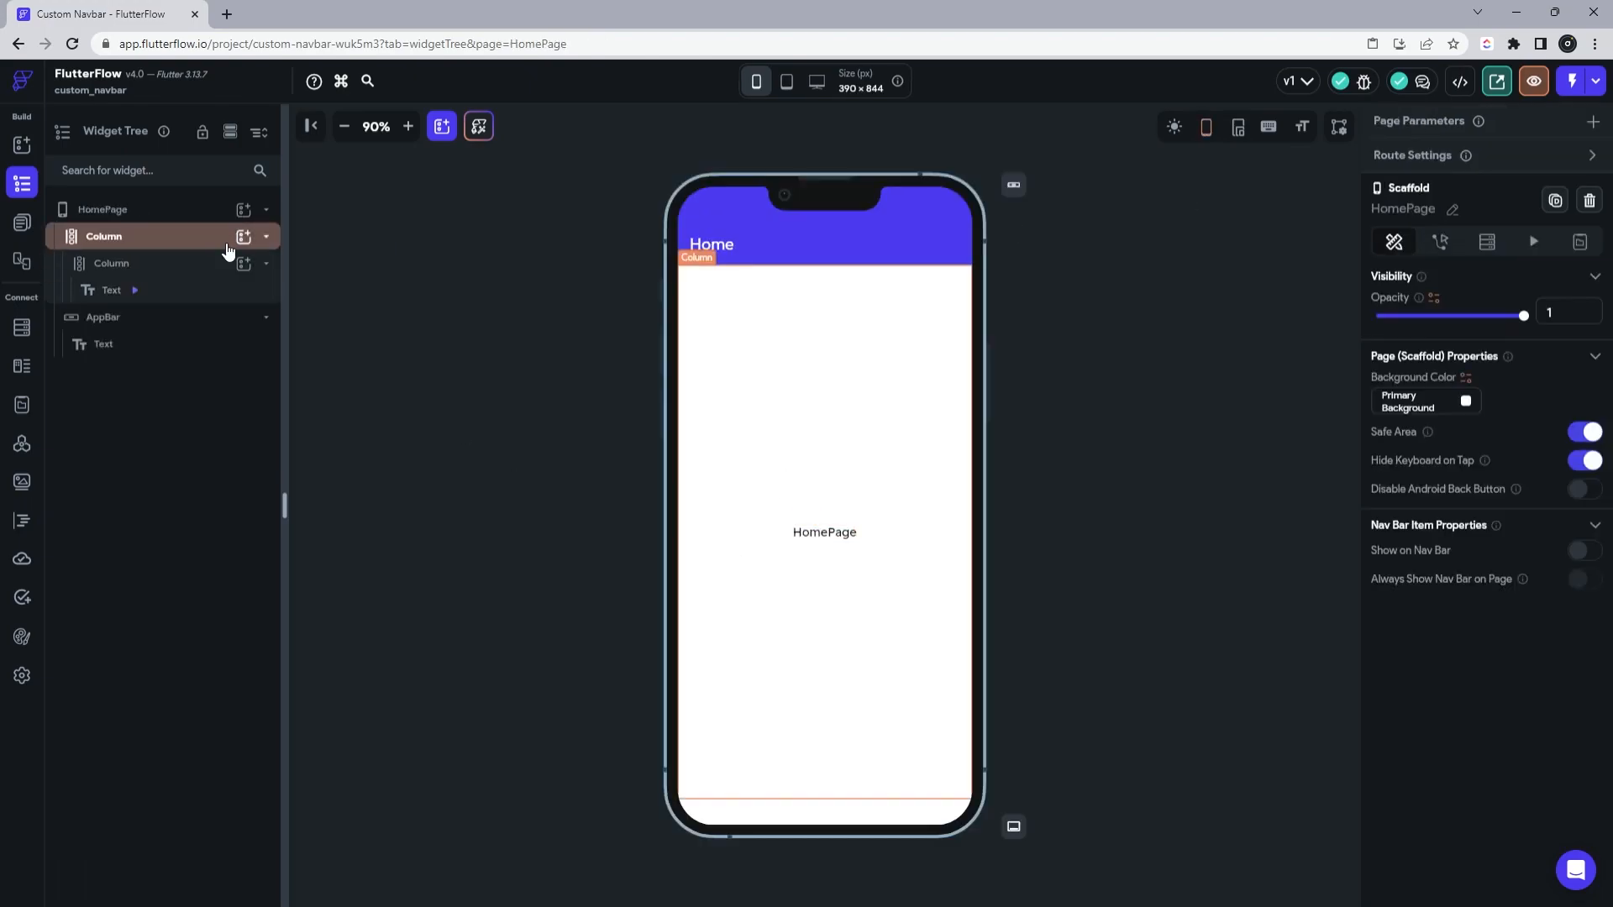
left_click(199, 265)
left_click(200, 267)
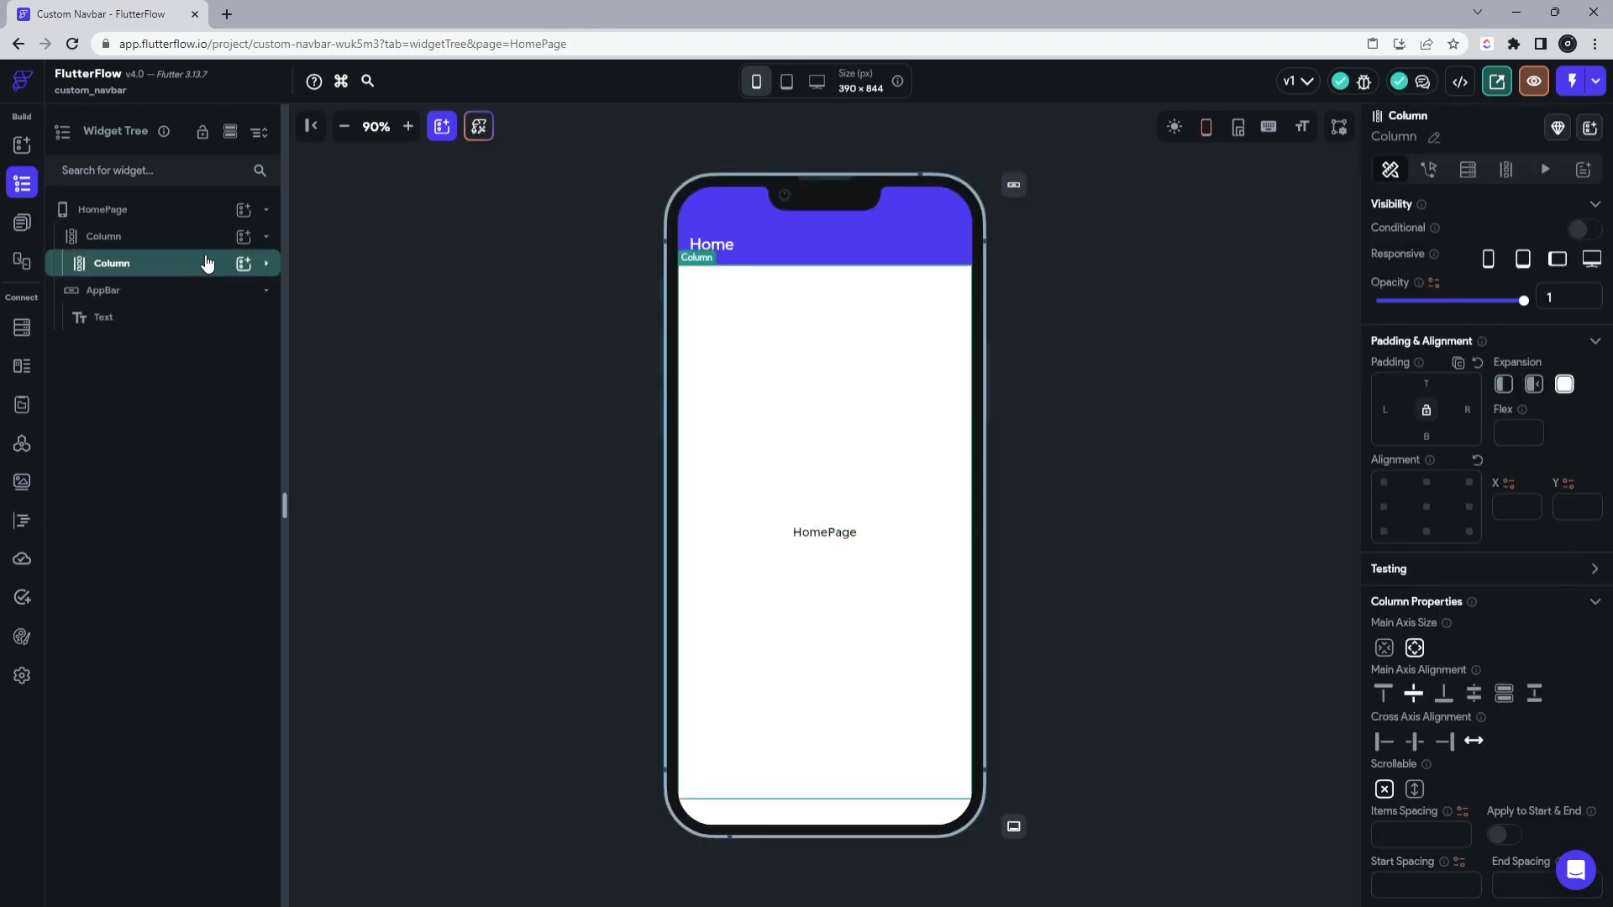
left_click(202, 266)
left_click(202, 265)
left_click(169, 237)
left_click(169, 237)
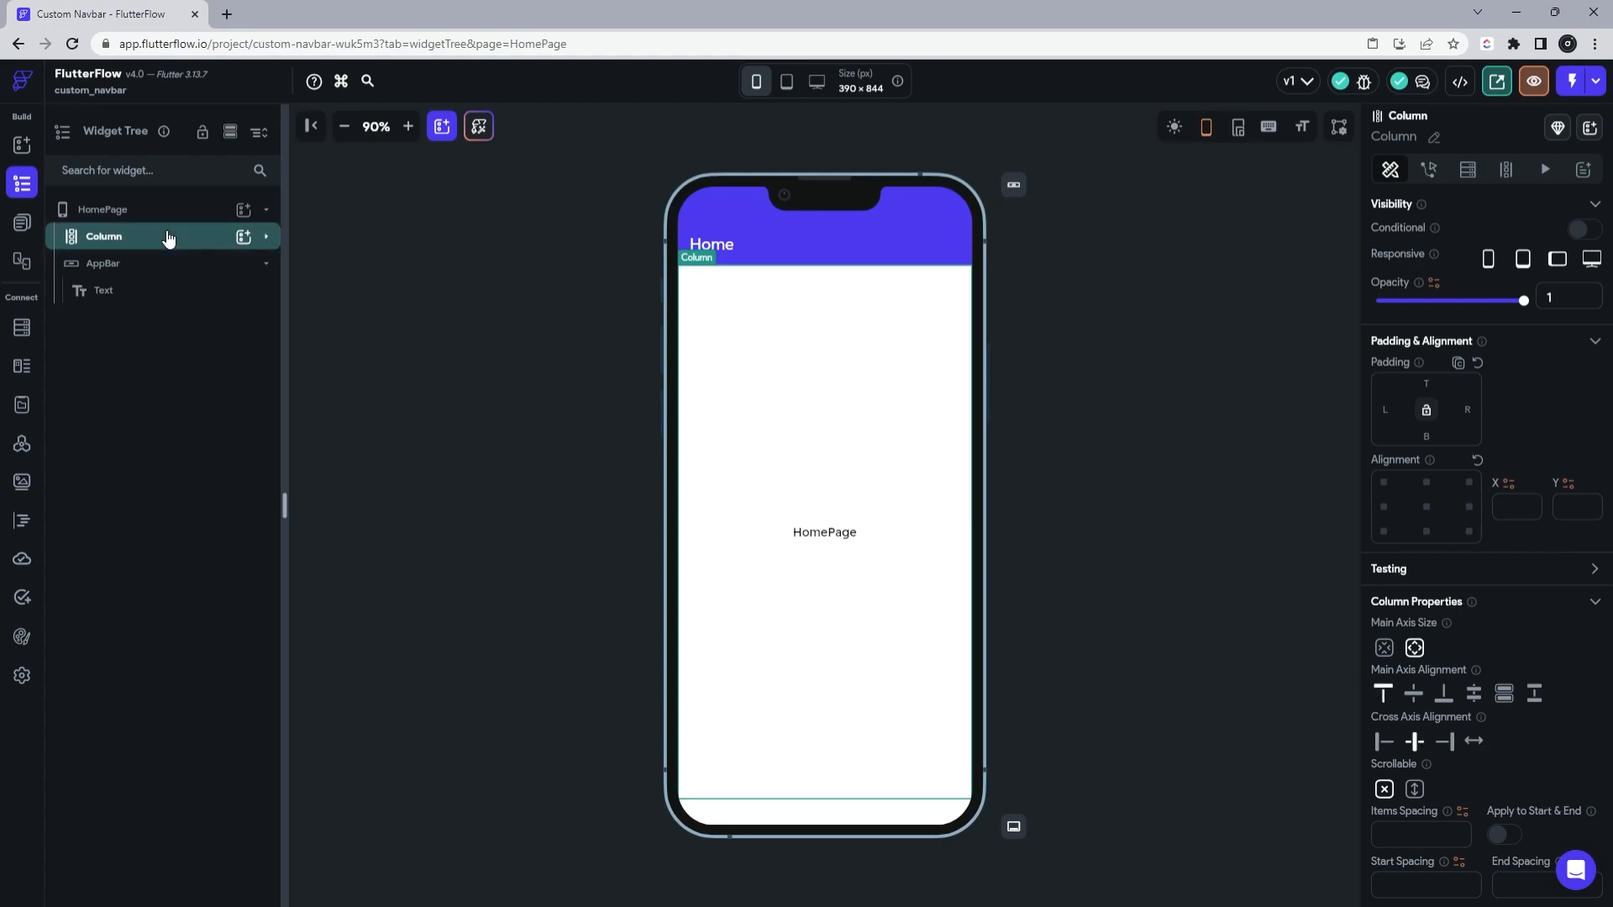
key("ctrl+b")
left_click(652, 448)
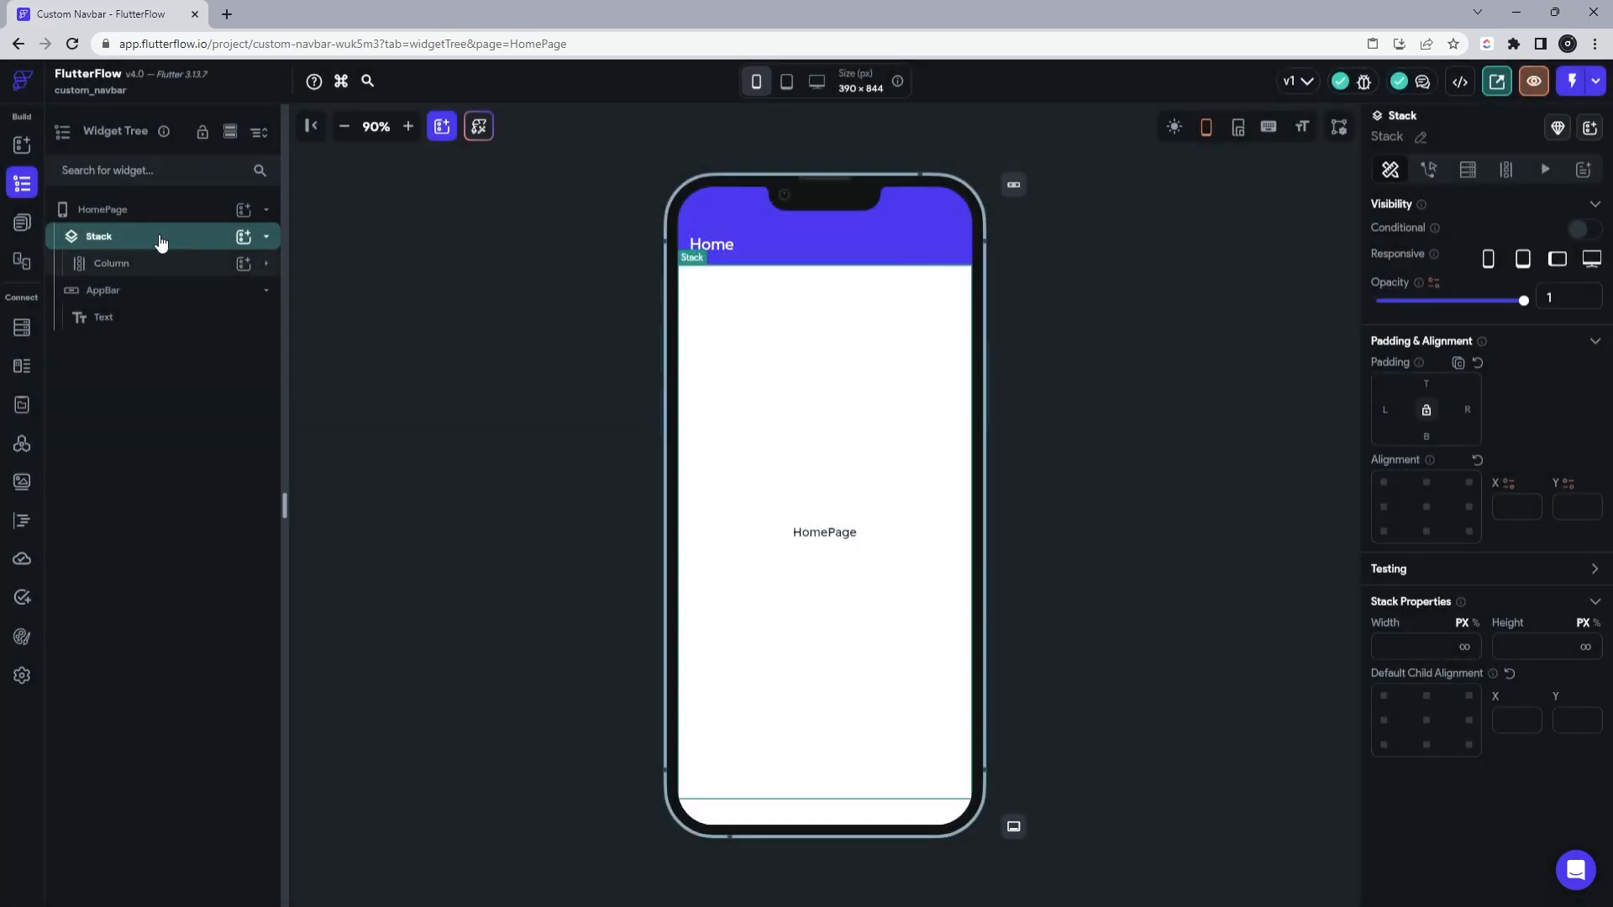
Step: Add the CustomNavbar component to the HomePage's Stack and align it to the bottom center
left_click(243, 237)
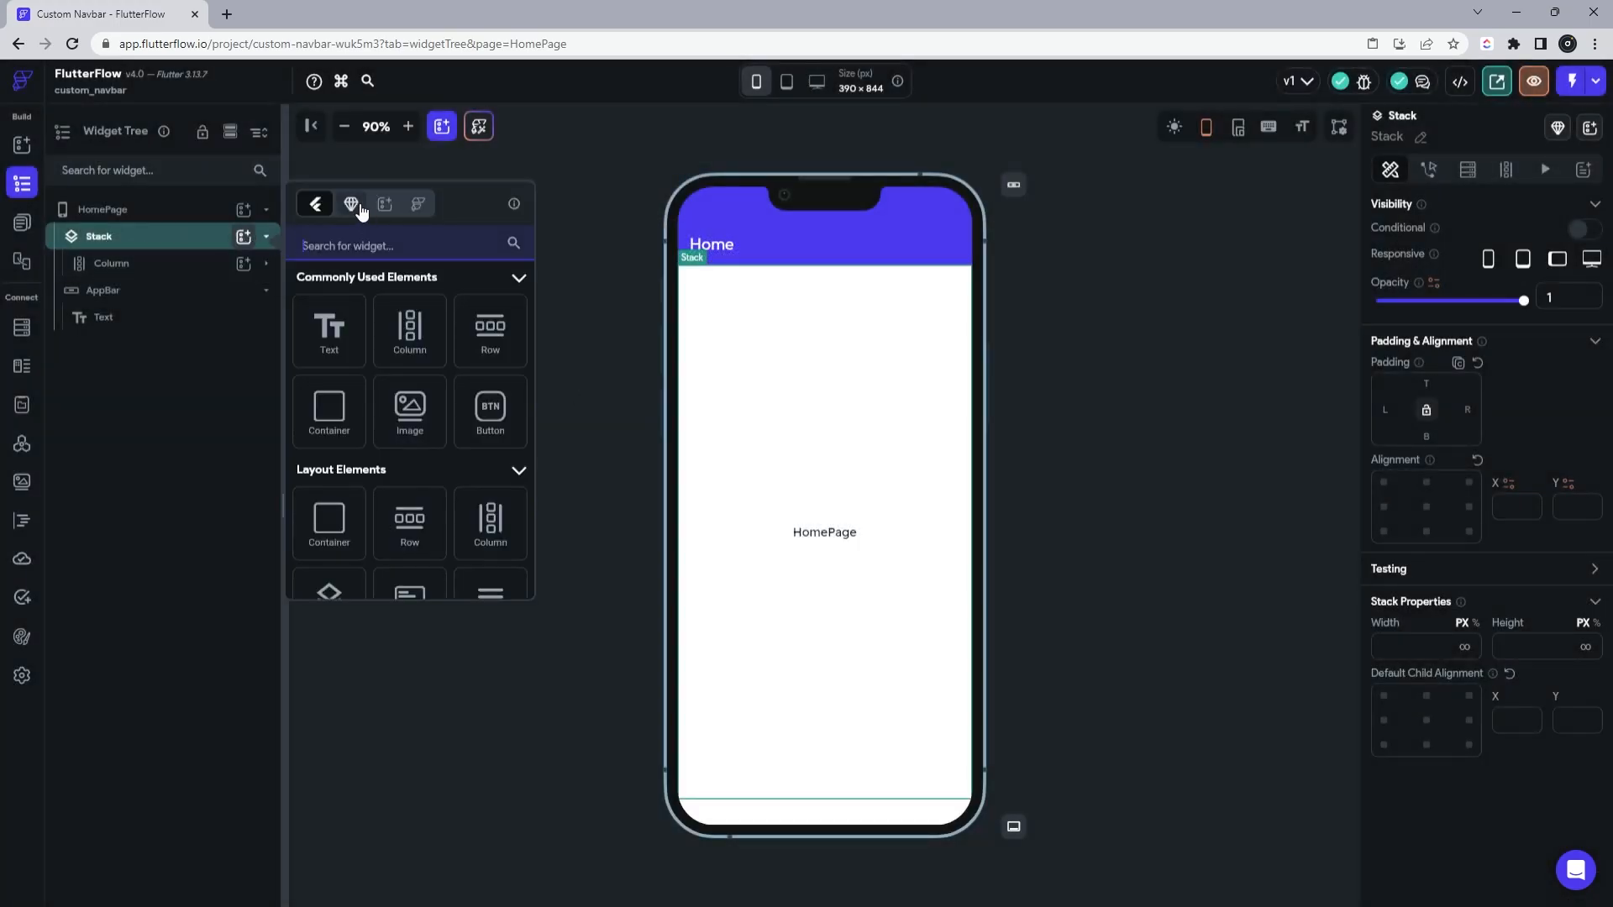
left_click(349, 205)
left_click(387, 349)
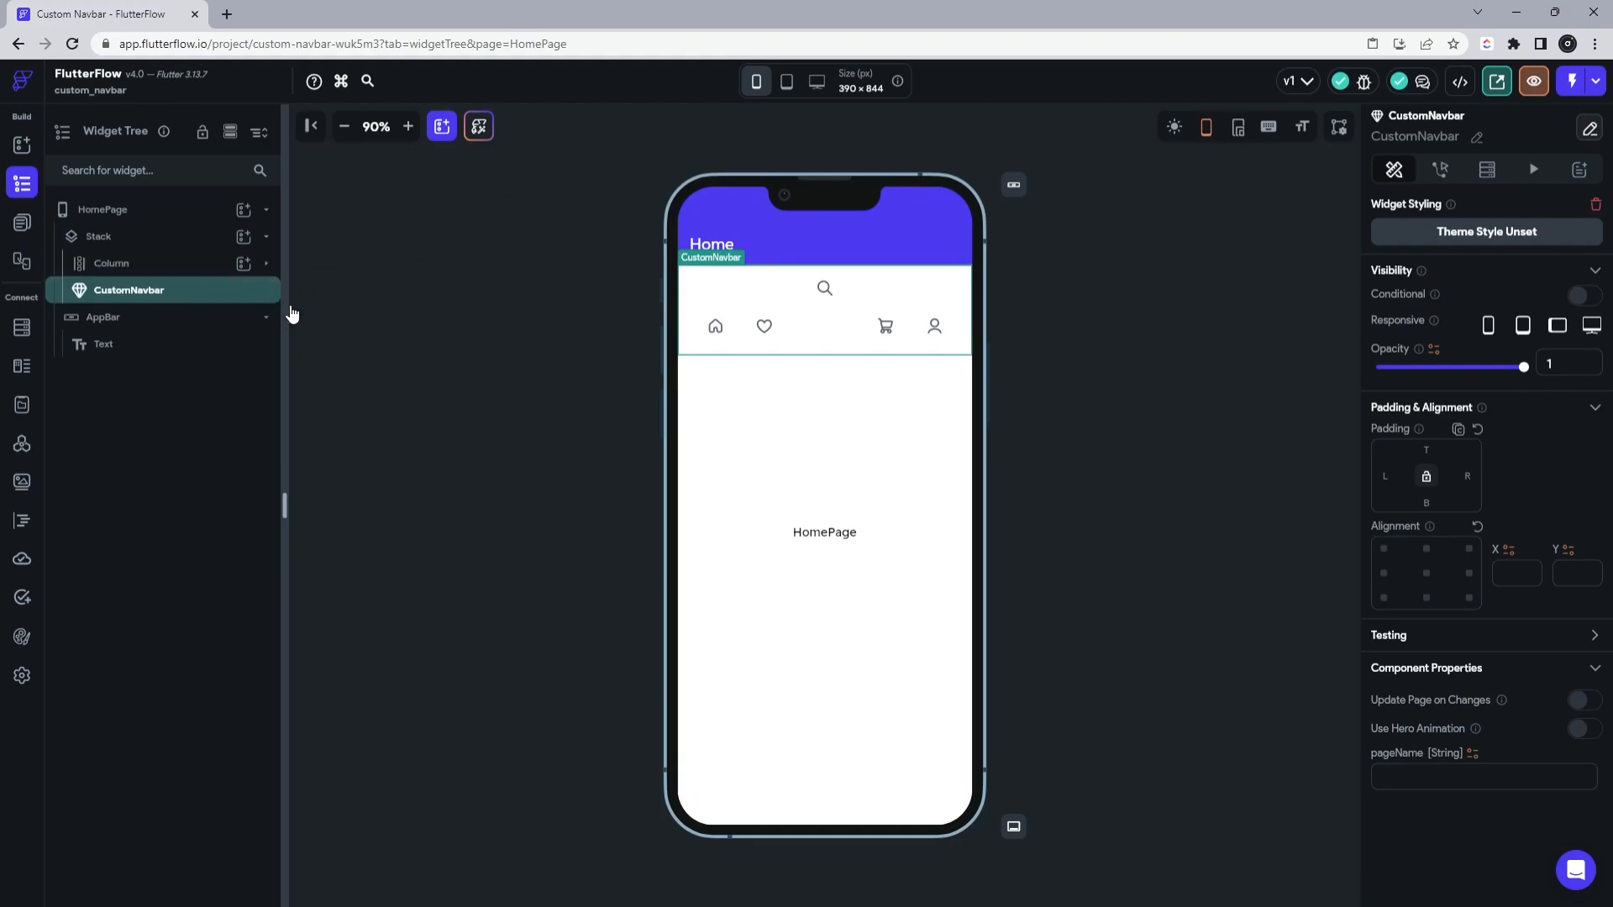
left_click(1427, 598)
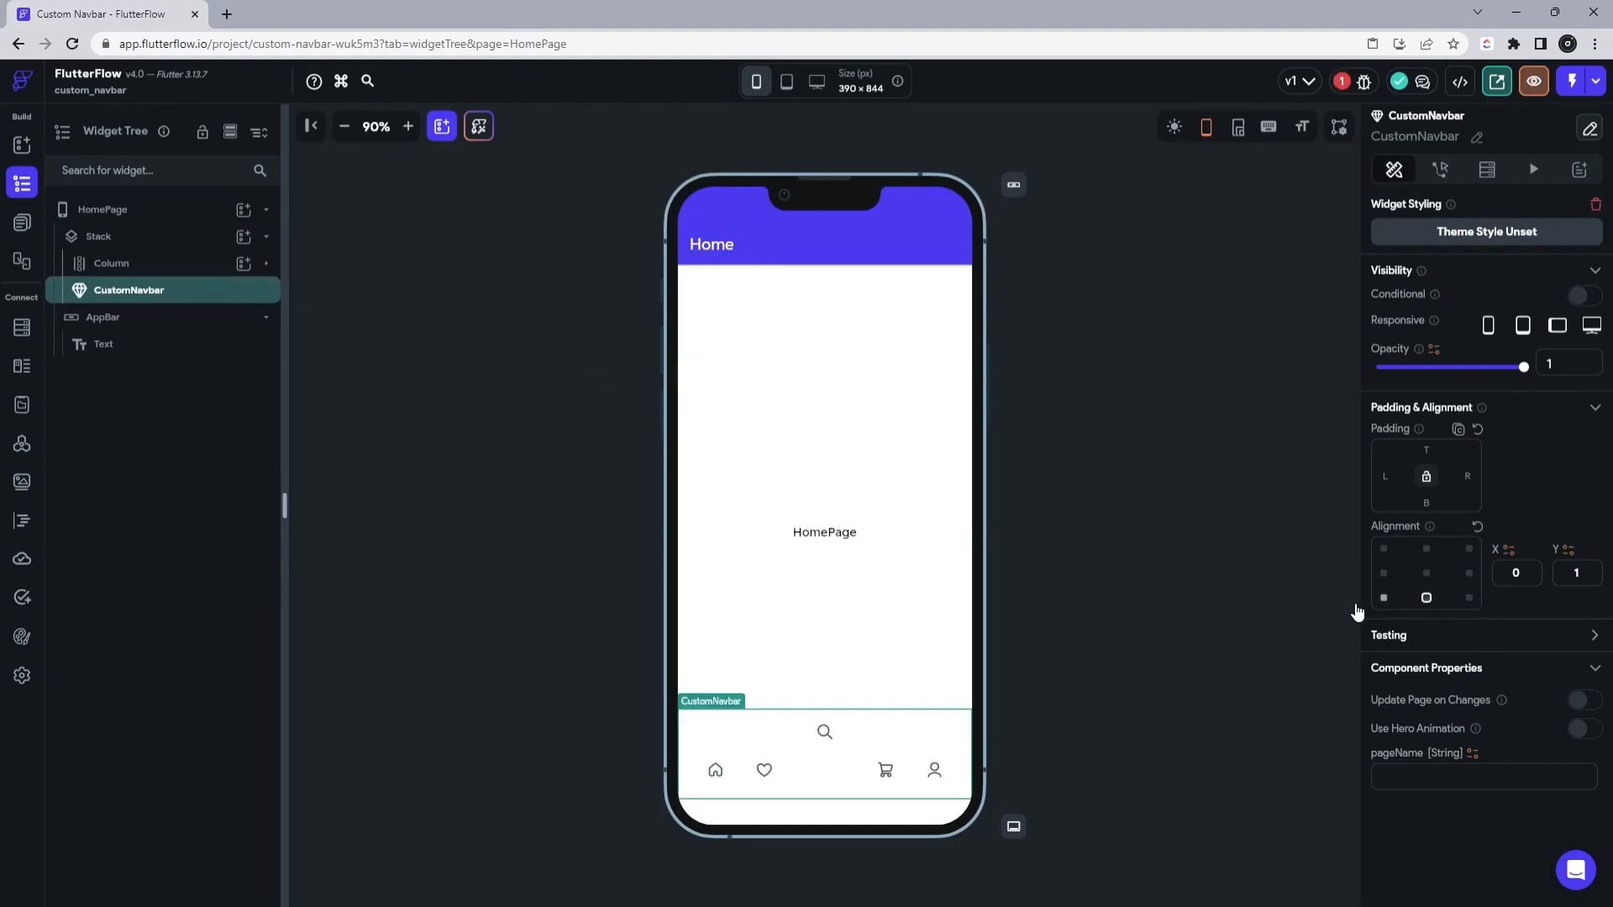
Step: Set the HomePage's background color to Secondary Background
left_click(1162, 557)
left_click(1466, 402)
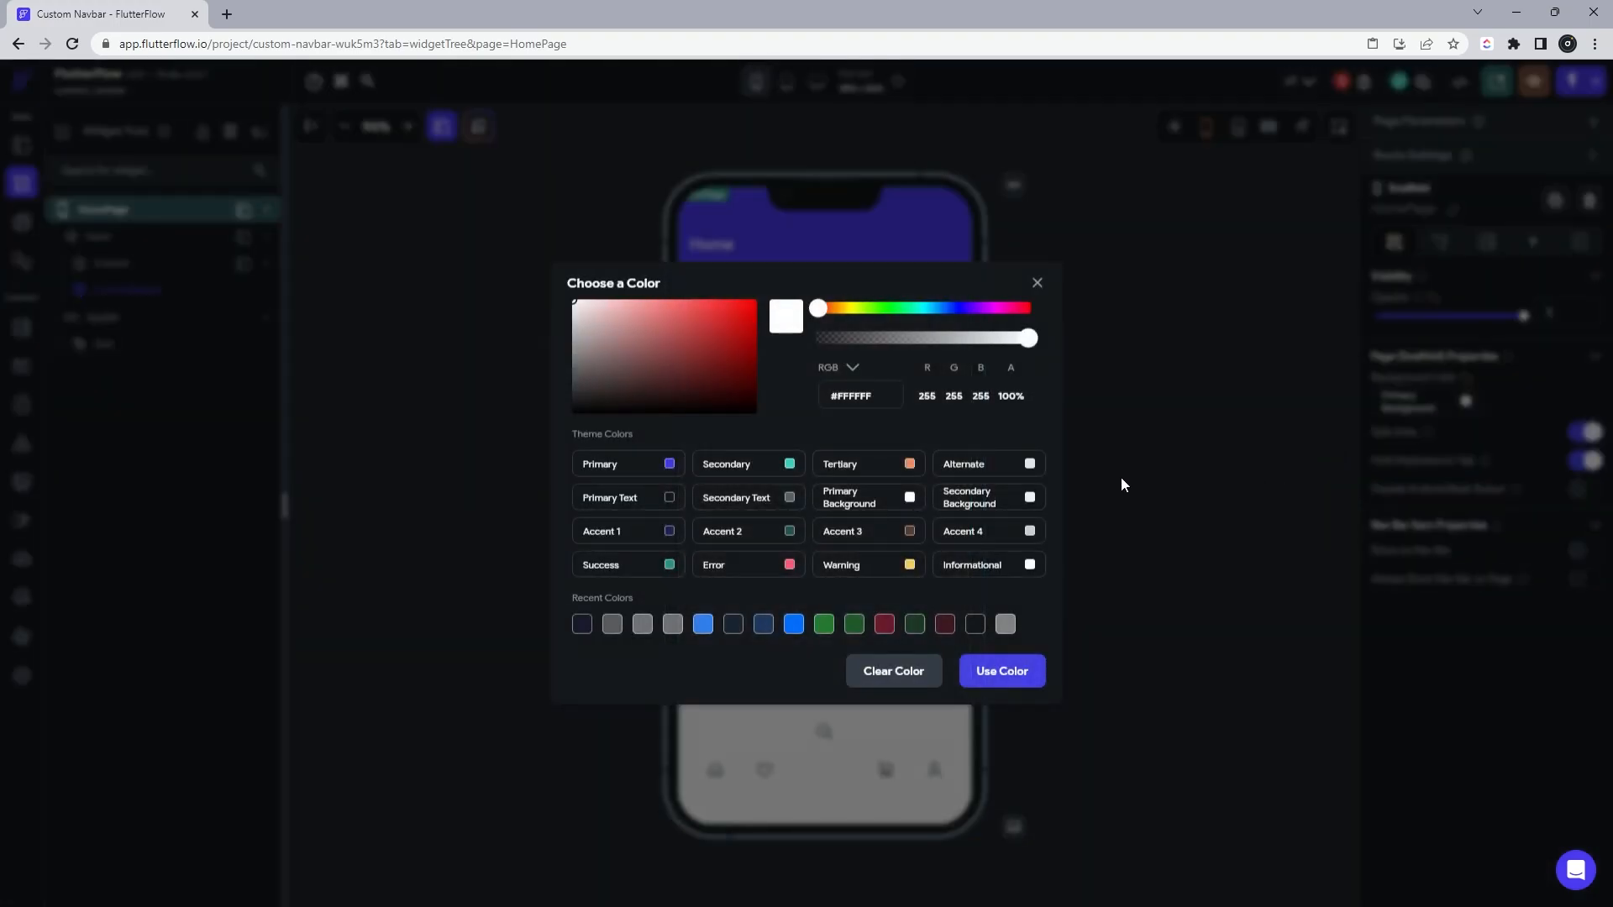
left_click(1005, 501)
left_click(869, 754)
left_click(1165, 562)
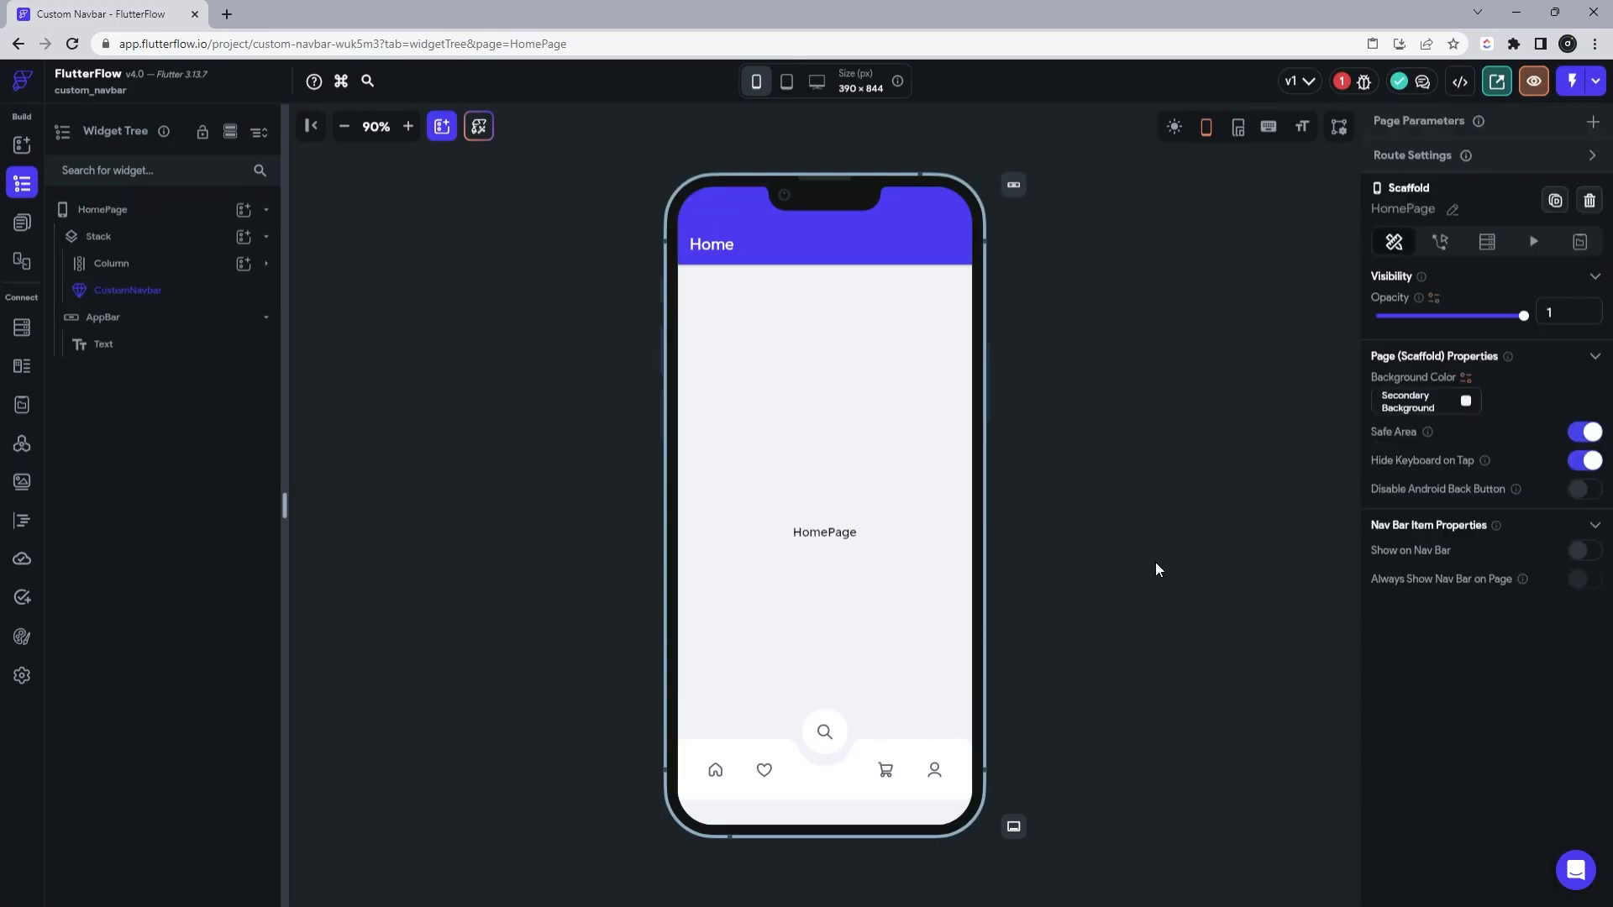
Step: Set the floating search button's Y alignment to -0.8 in the CustomNavbar component
double_click(846, 734)
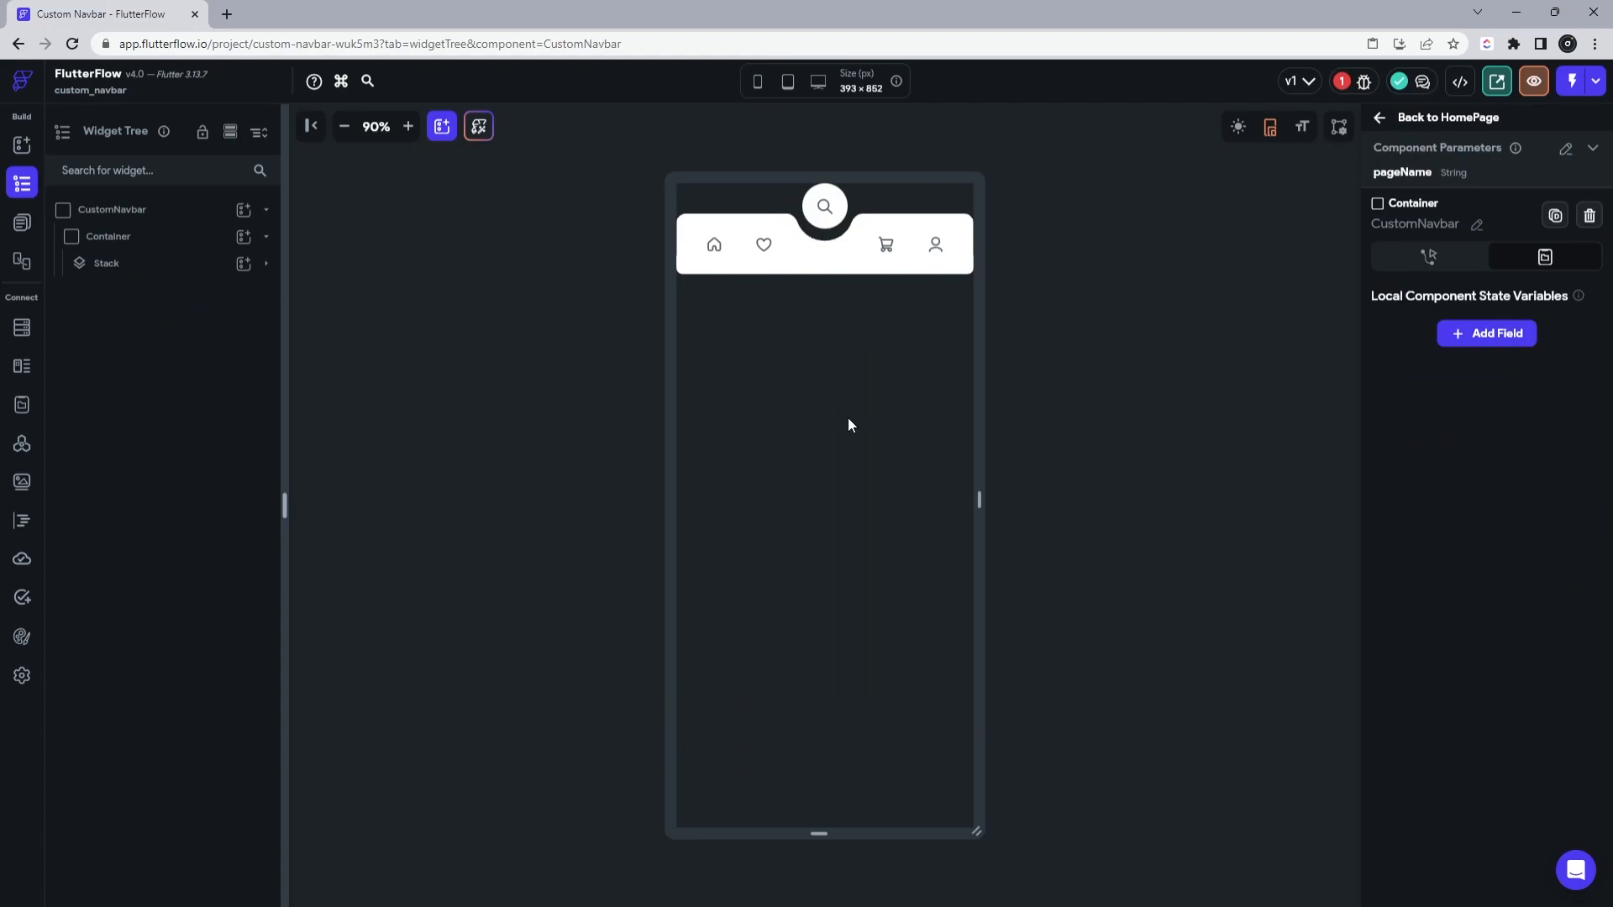
left_click(825, 217)
left_click(266, 264)
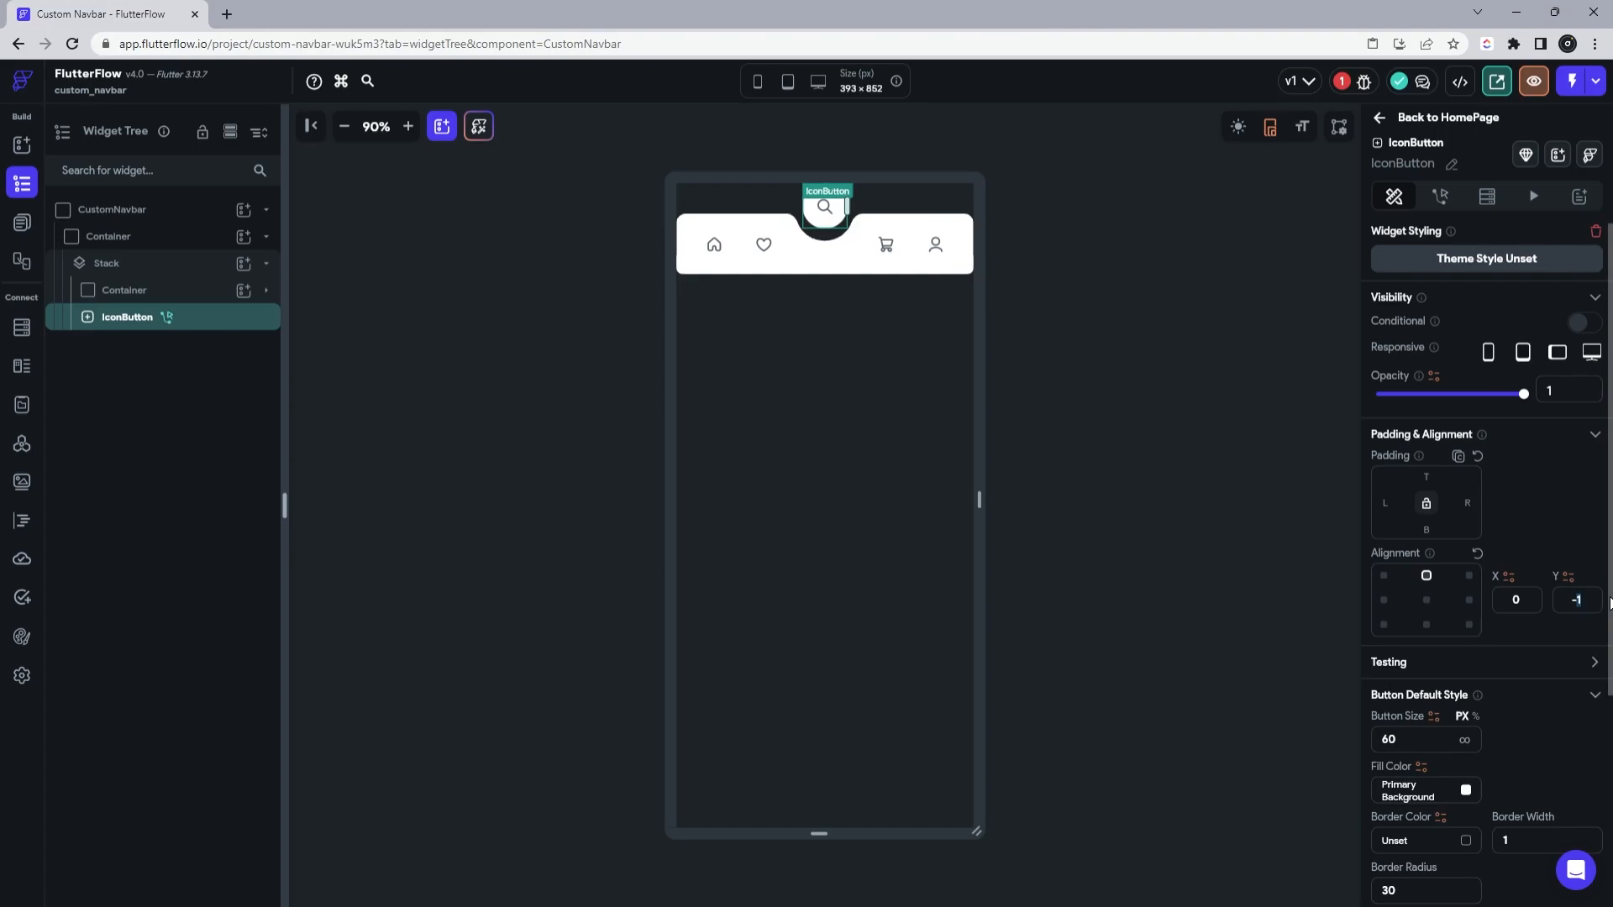
key("BackSpace")
type("0.8")
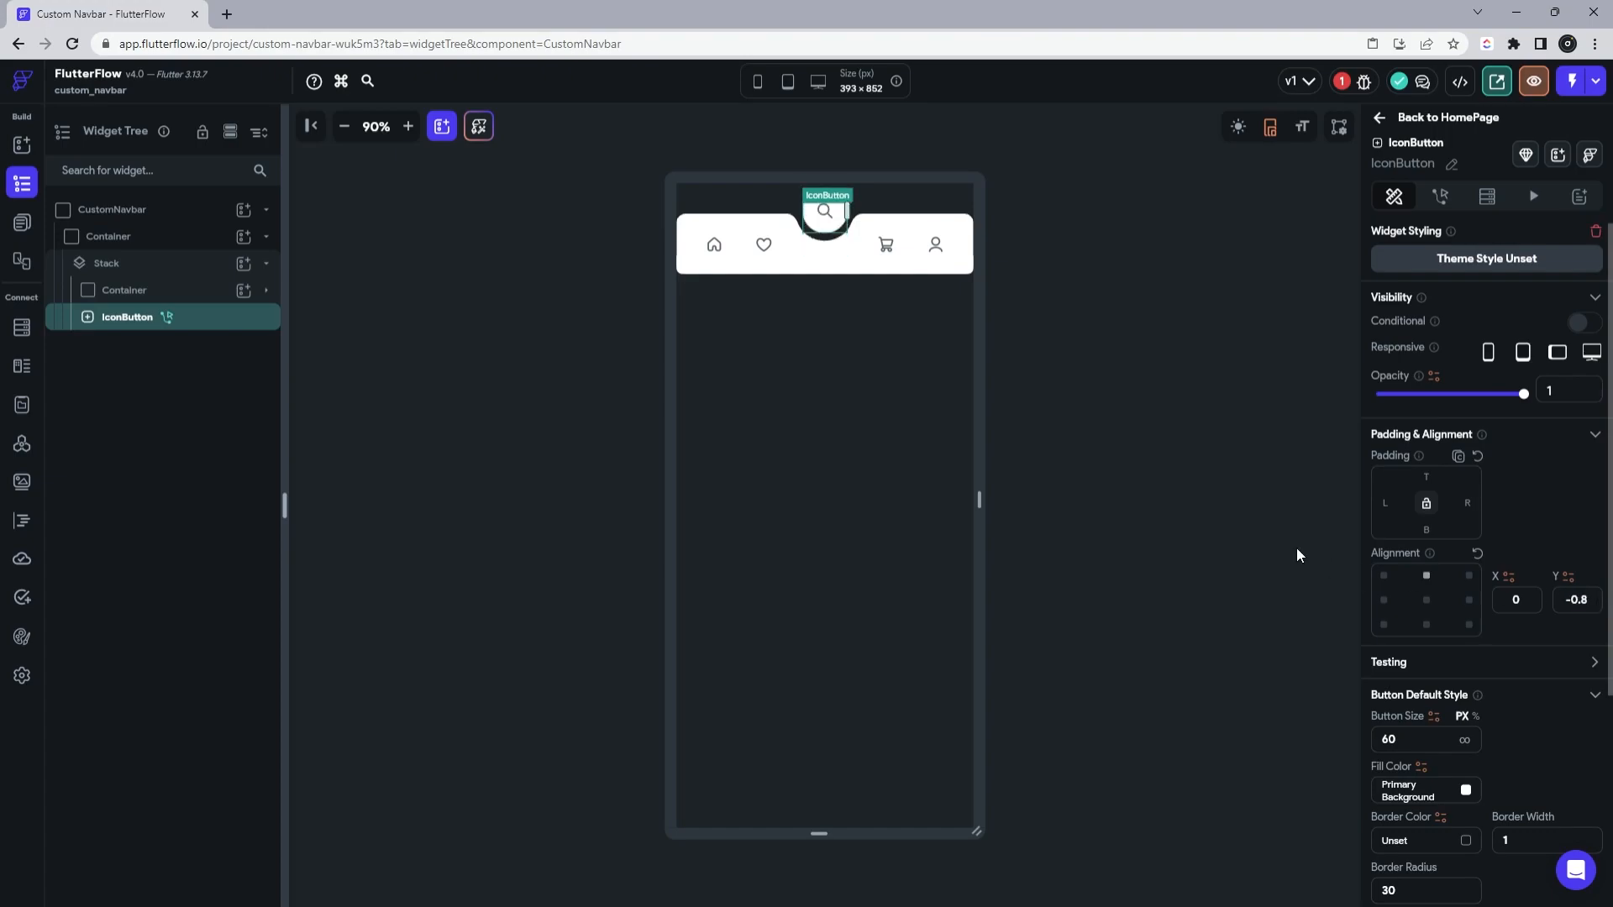
left_click(1173, 477)
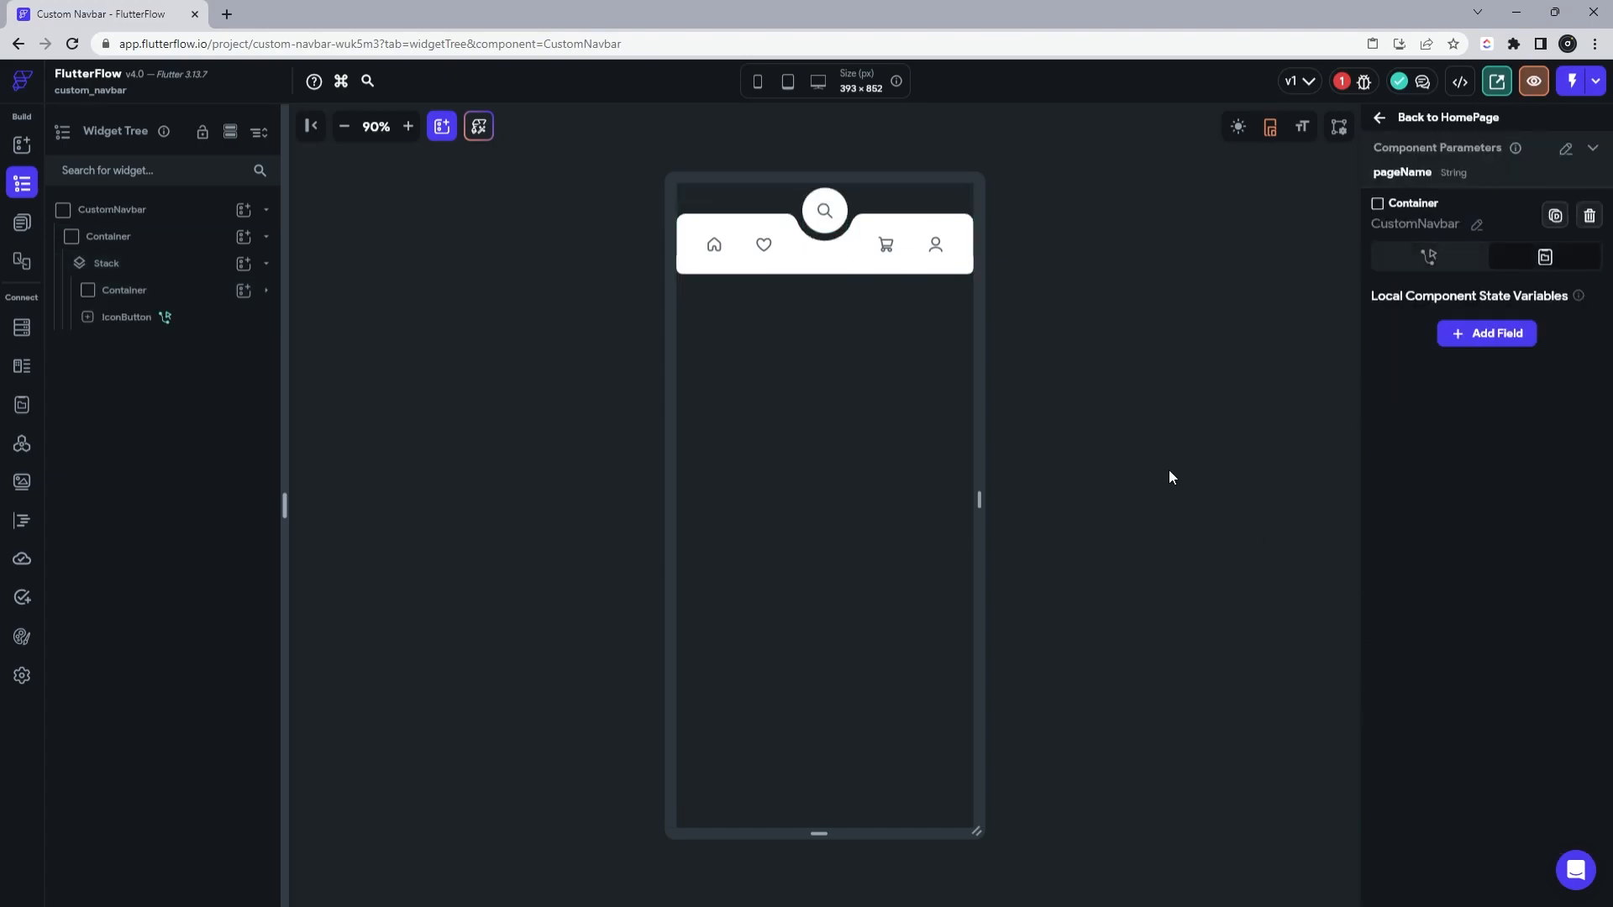
Step: Return to the HomePage and set its navbar's pageName parameter to "home"
left_click(1429, 117)
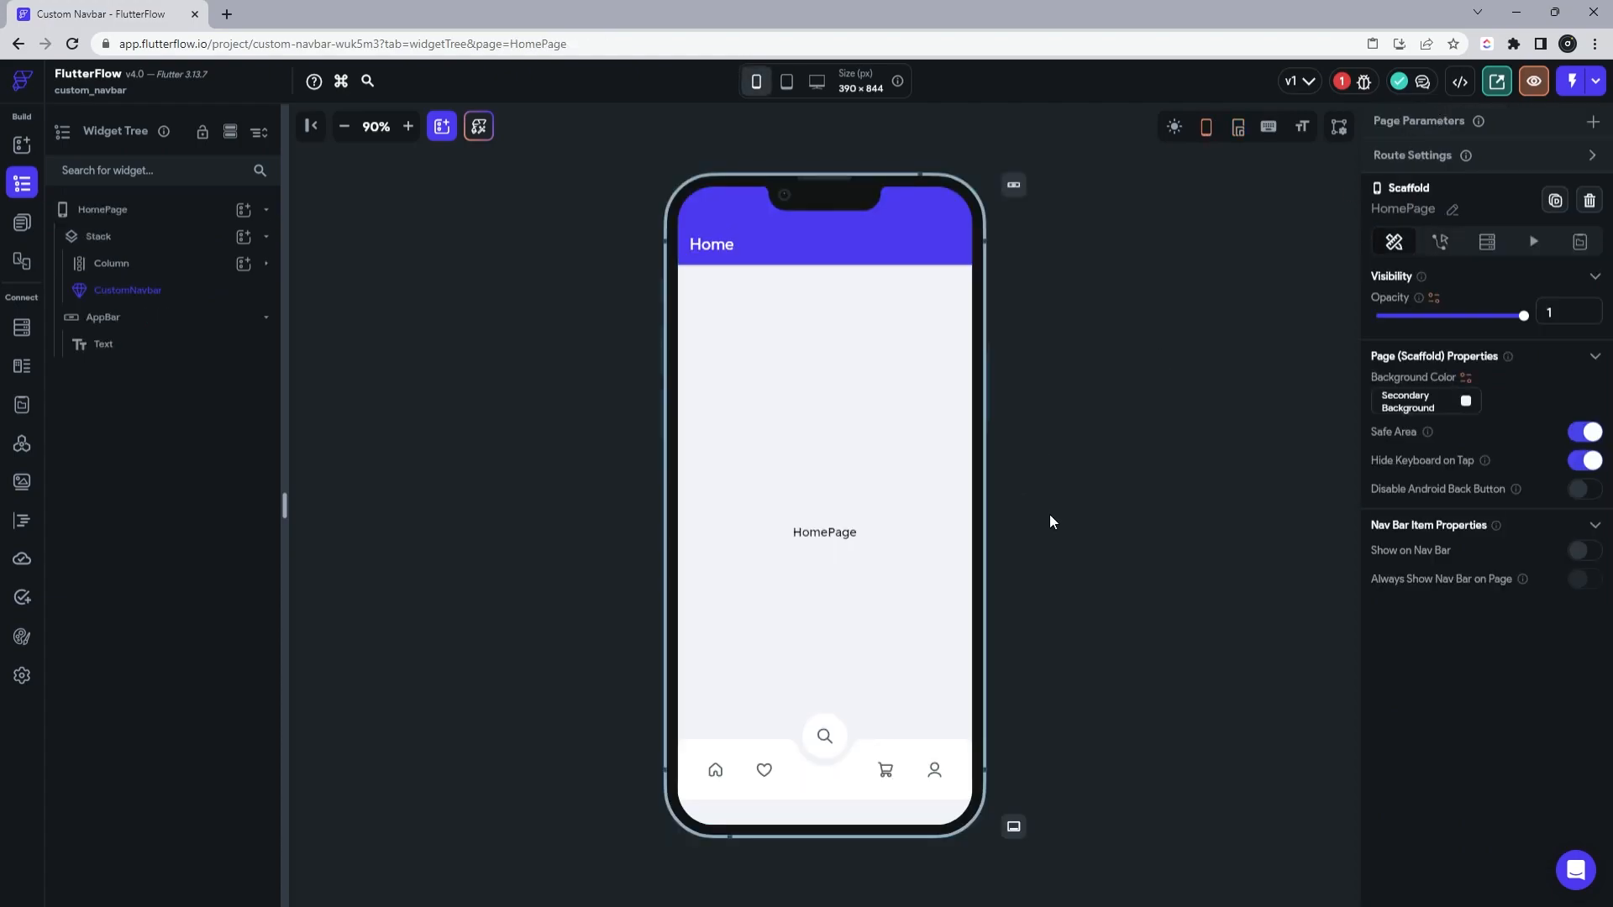
left_click(865, 749)
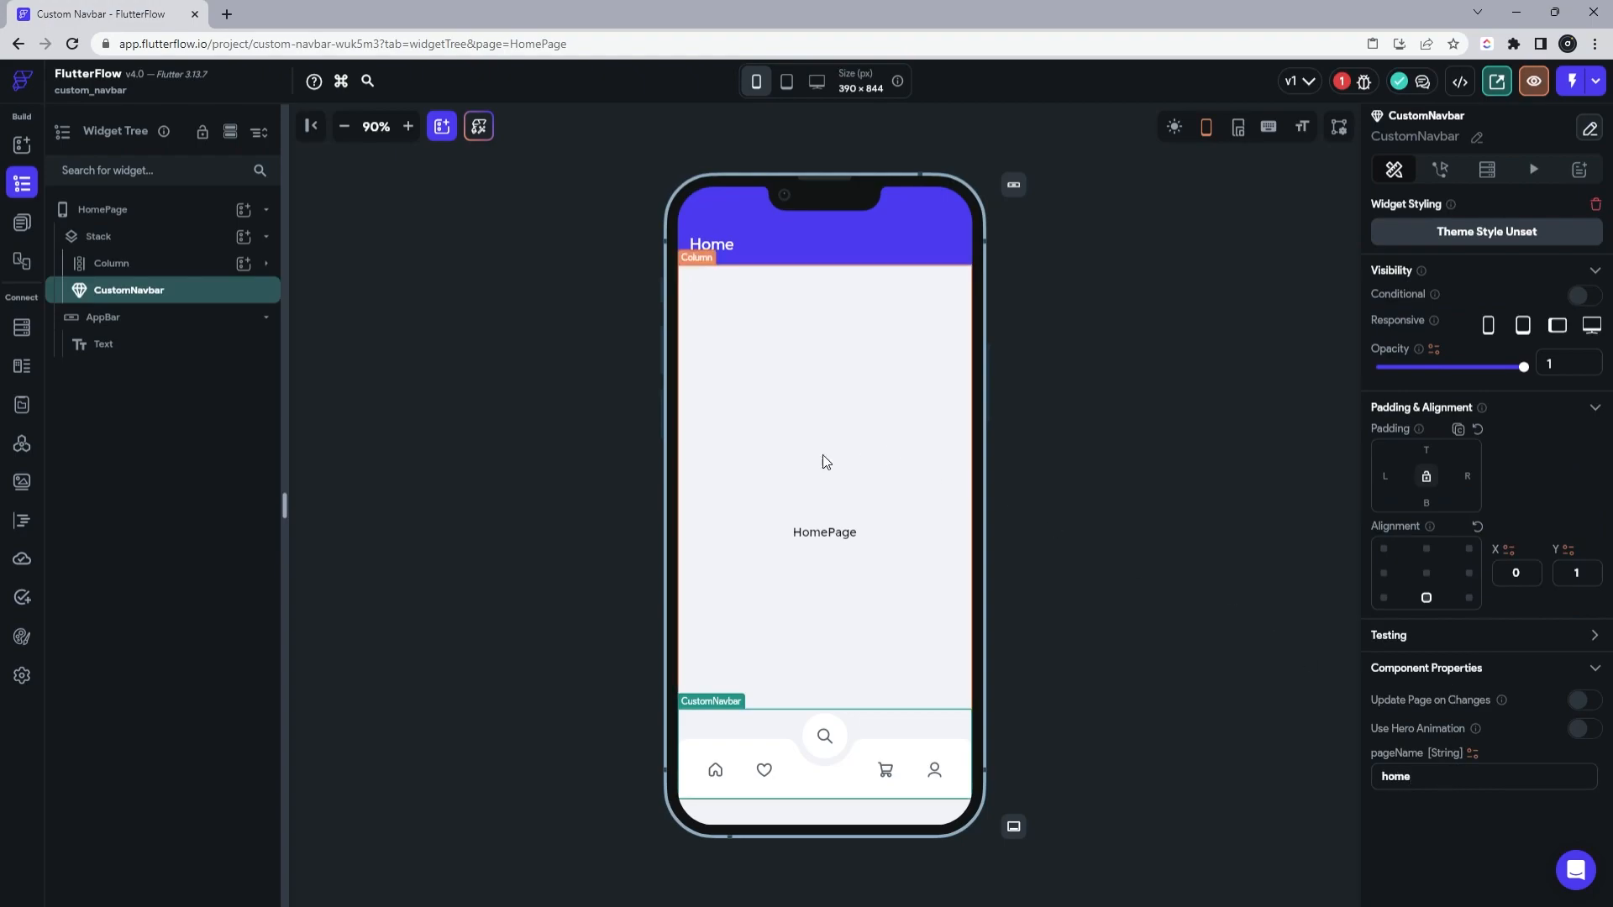
left_click(1177, 453)
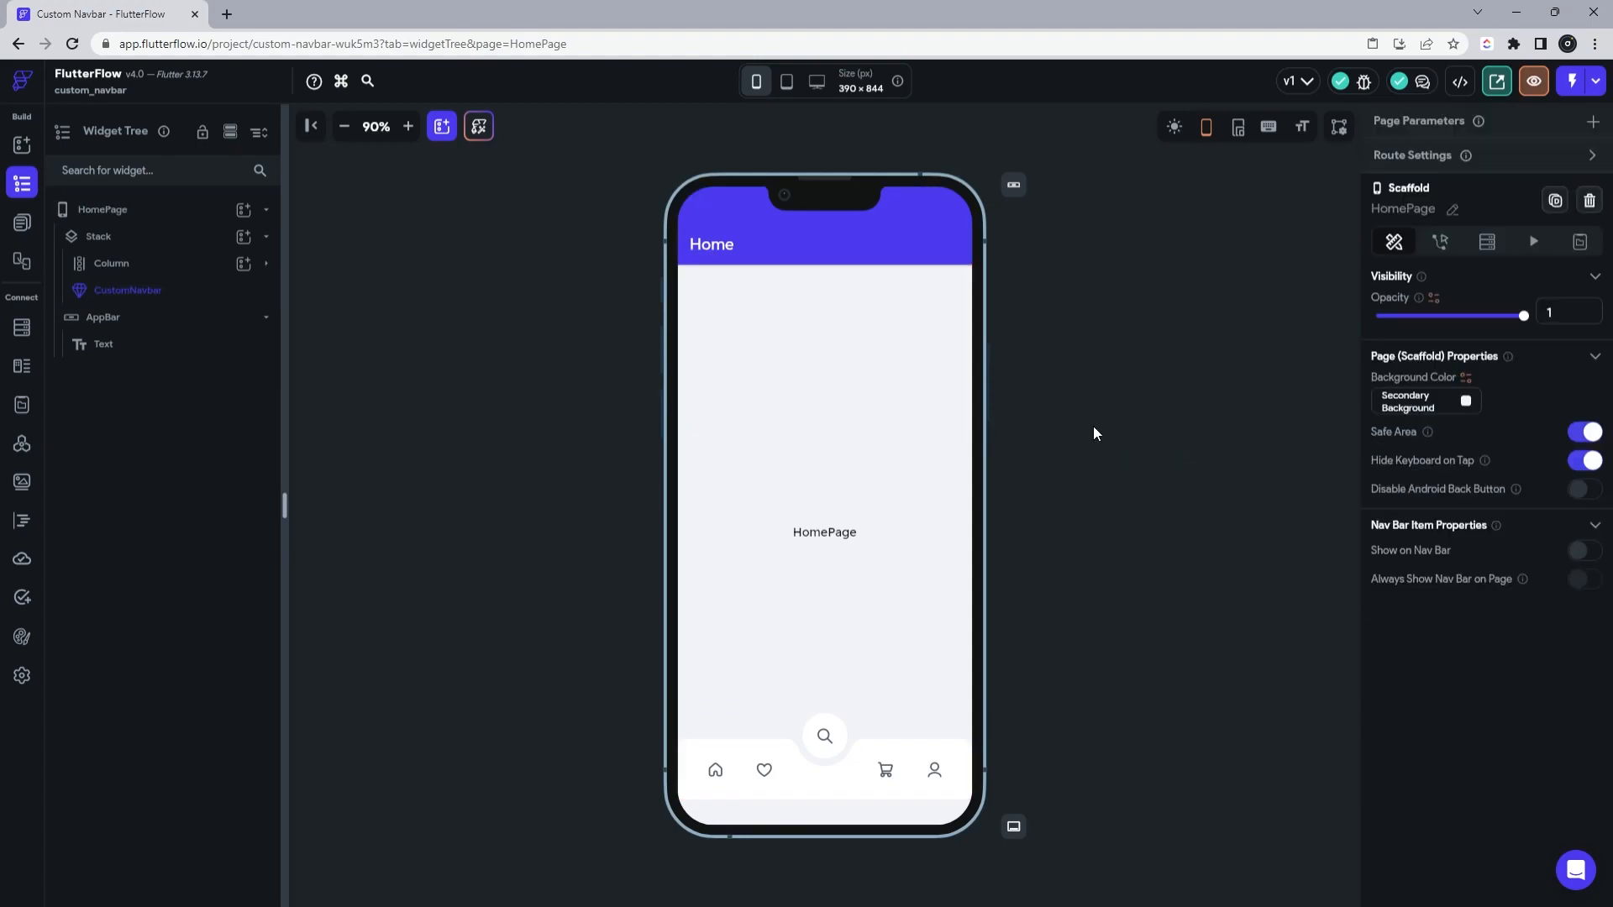
Step: Open the Cart page and wrap its outer Column in a Stack
left_click(22, 222)
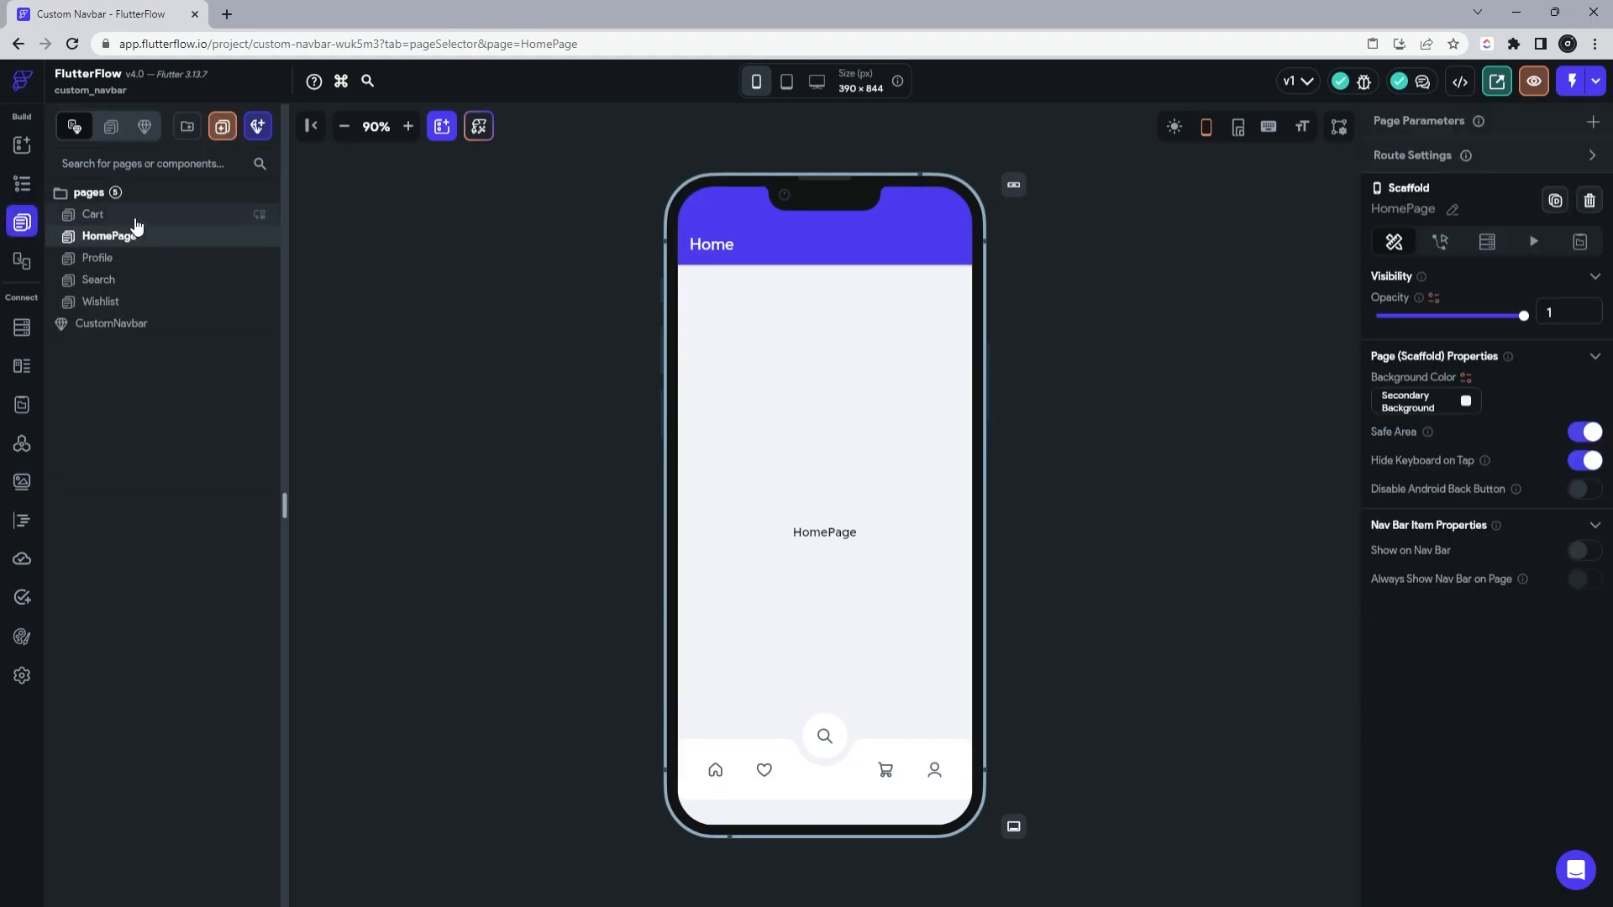
left_click(135, 216)
left_click(22, 183)
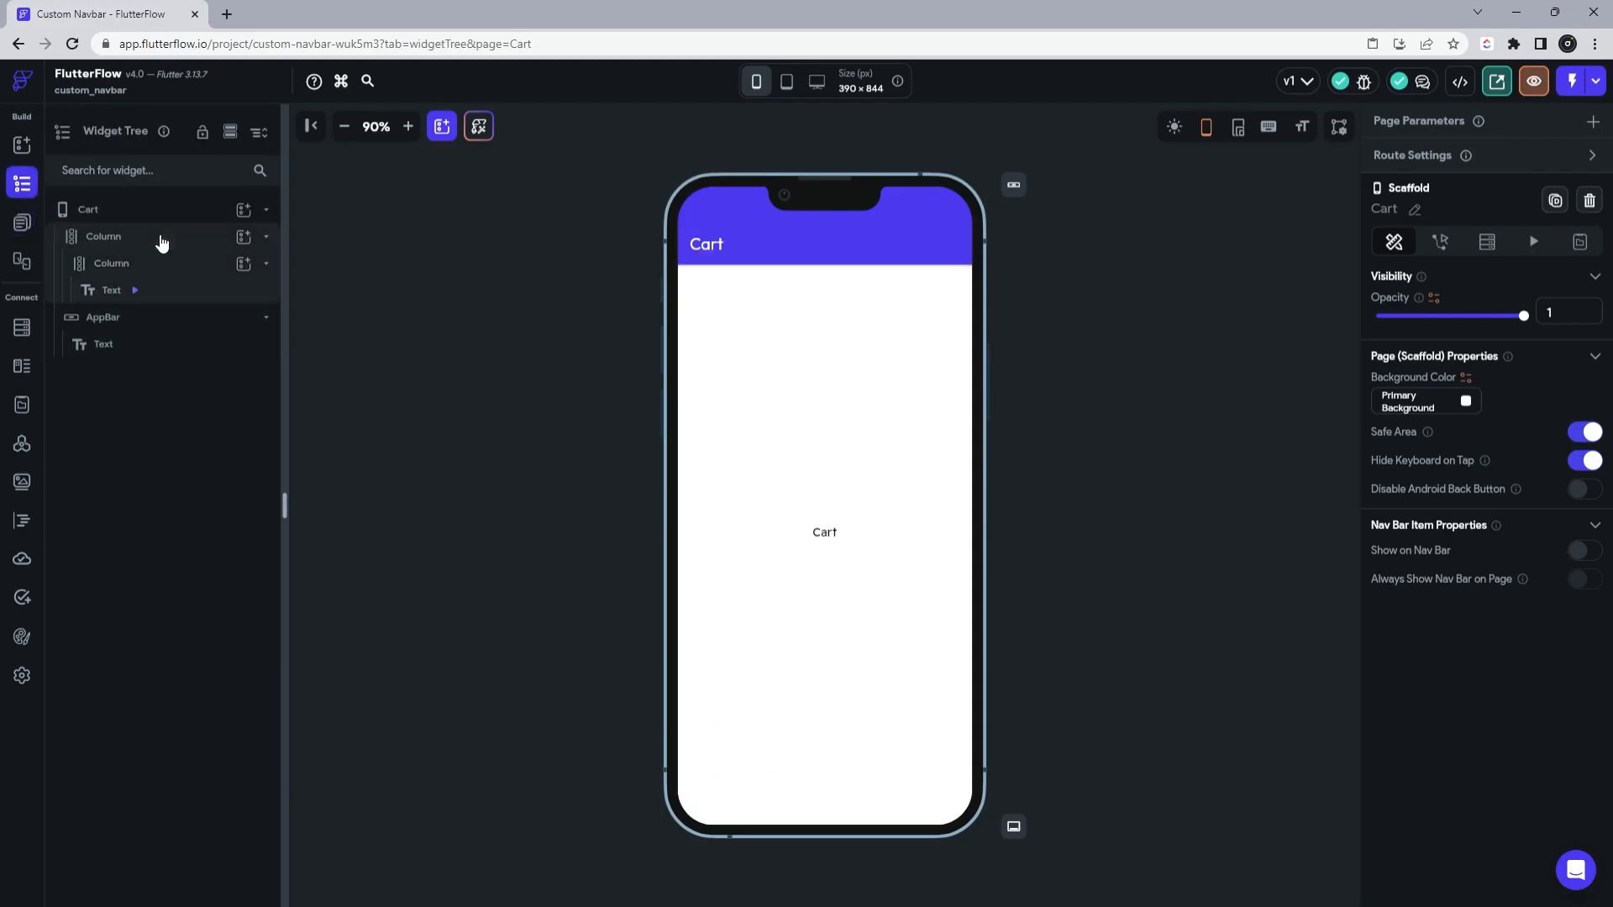
left_click(162, 243)
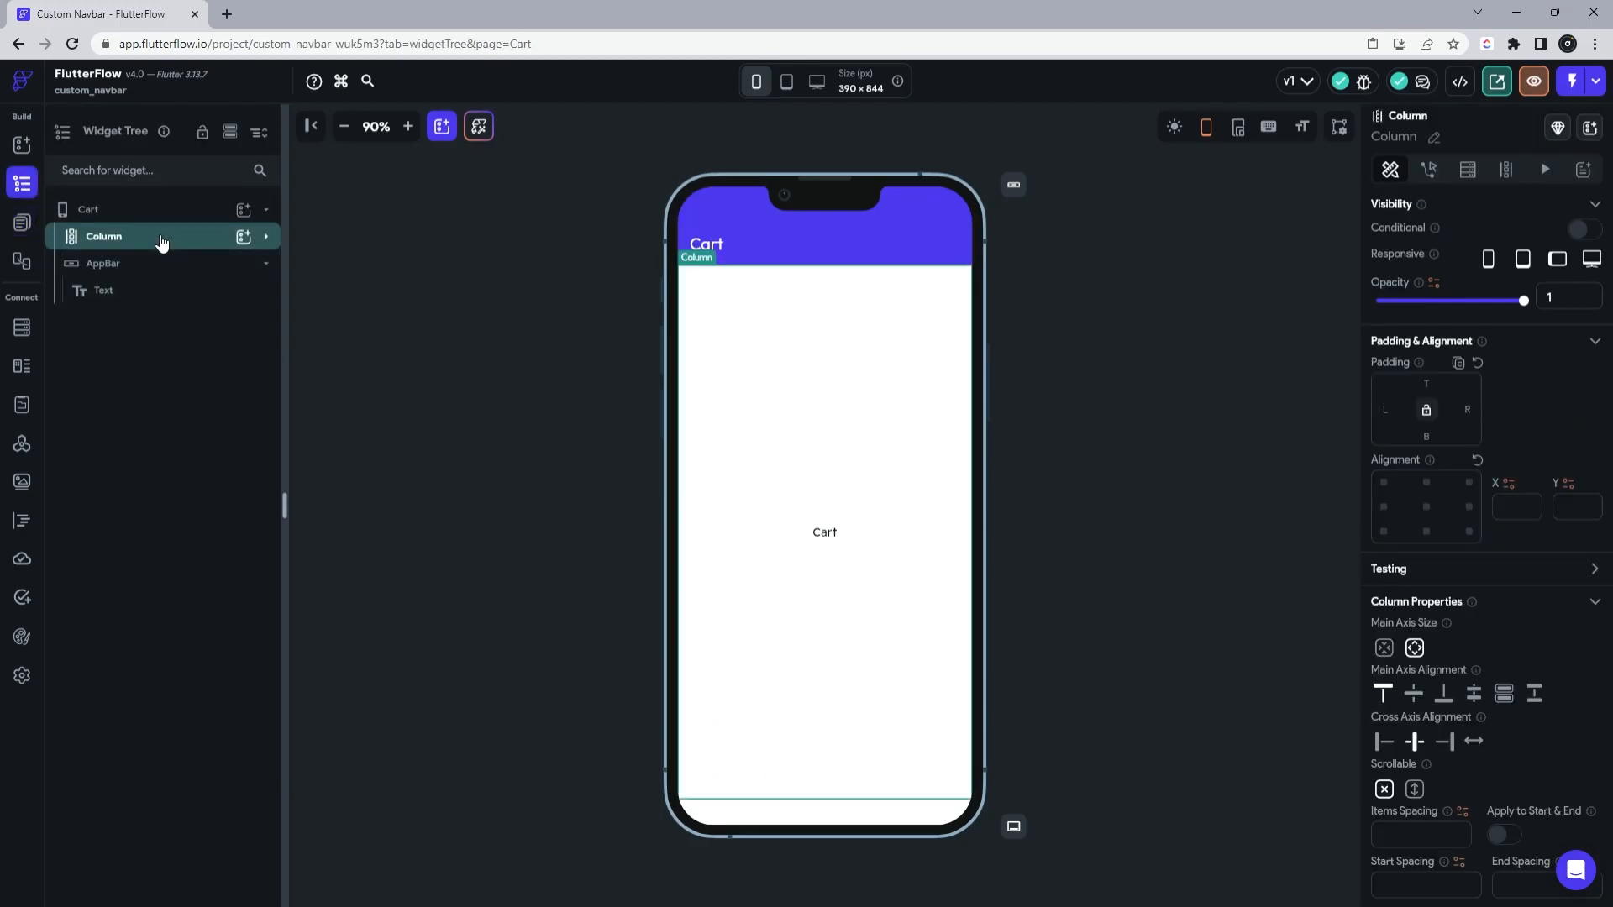
left_click(250, 235)
left_click(666, 454)
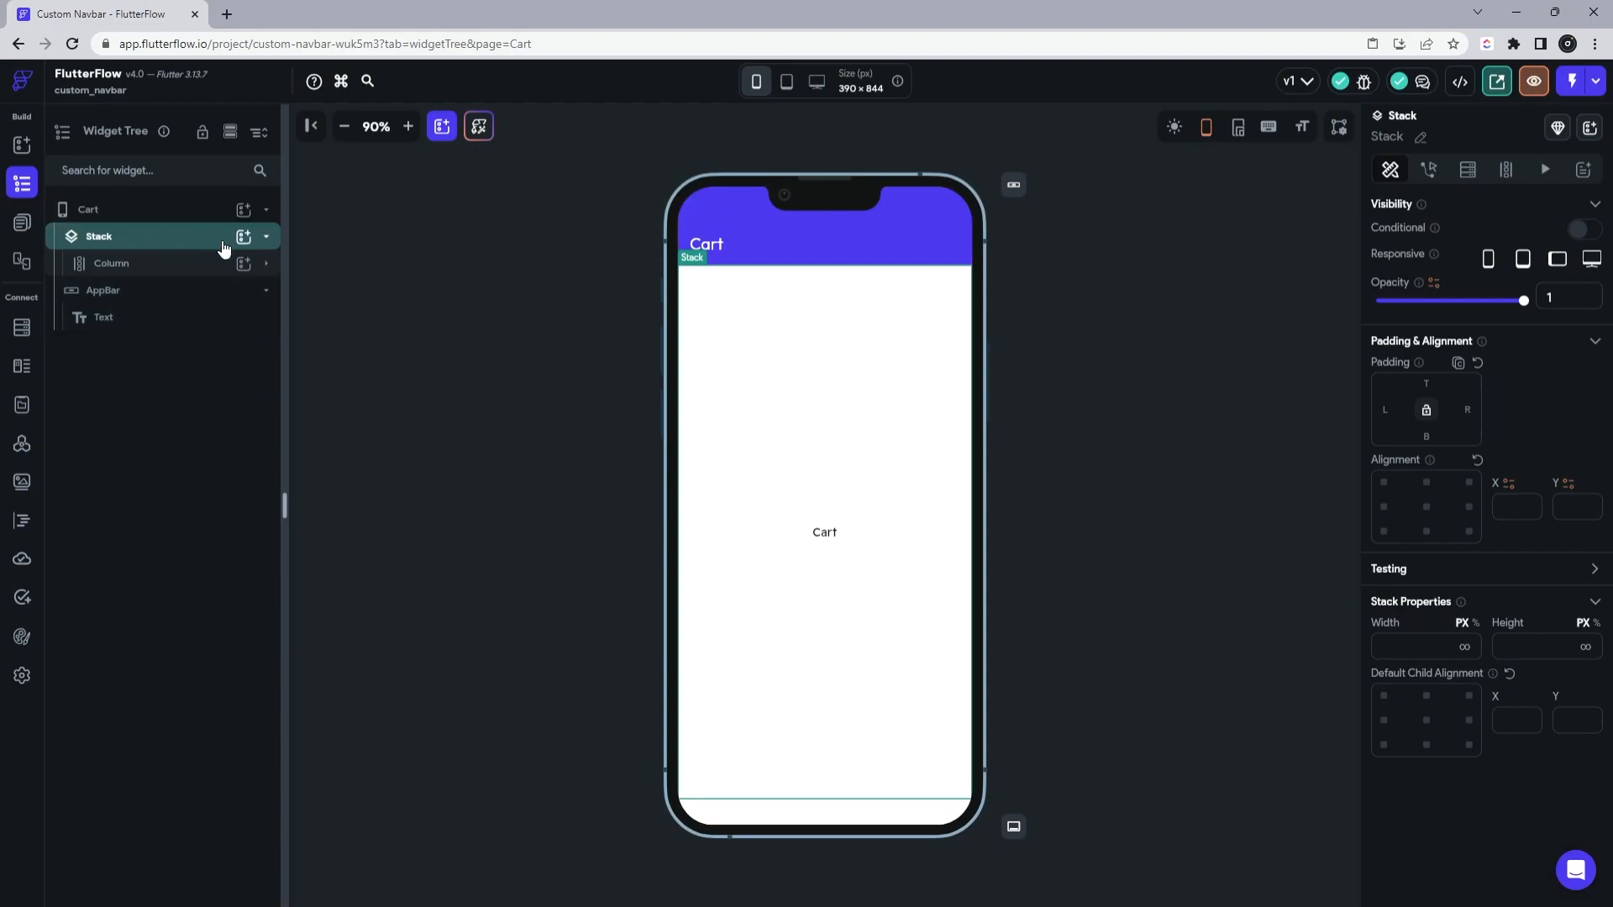
Step: Add the CustomNavbar component at the bottom center of the Cart page's Stack, with pageName "cart"
left_click(243, 236)
left_click(348, 203)
left_click(397, 323)
left_click(1425, 598)
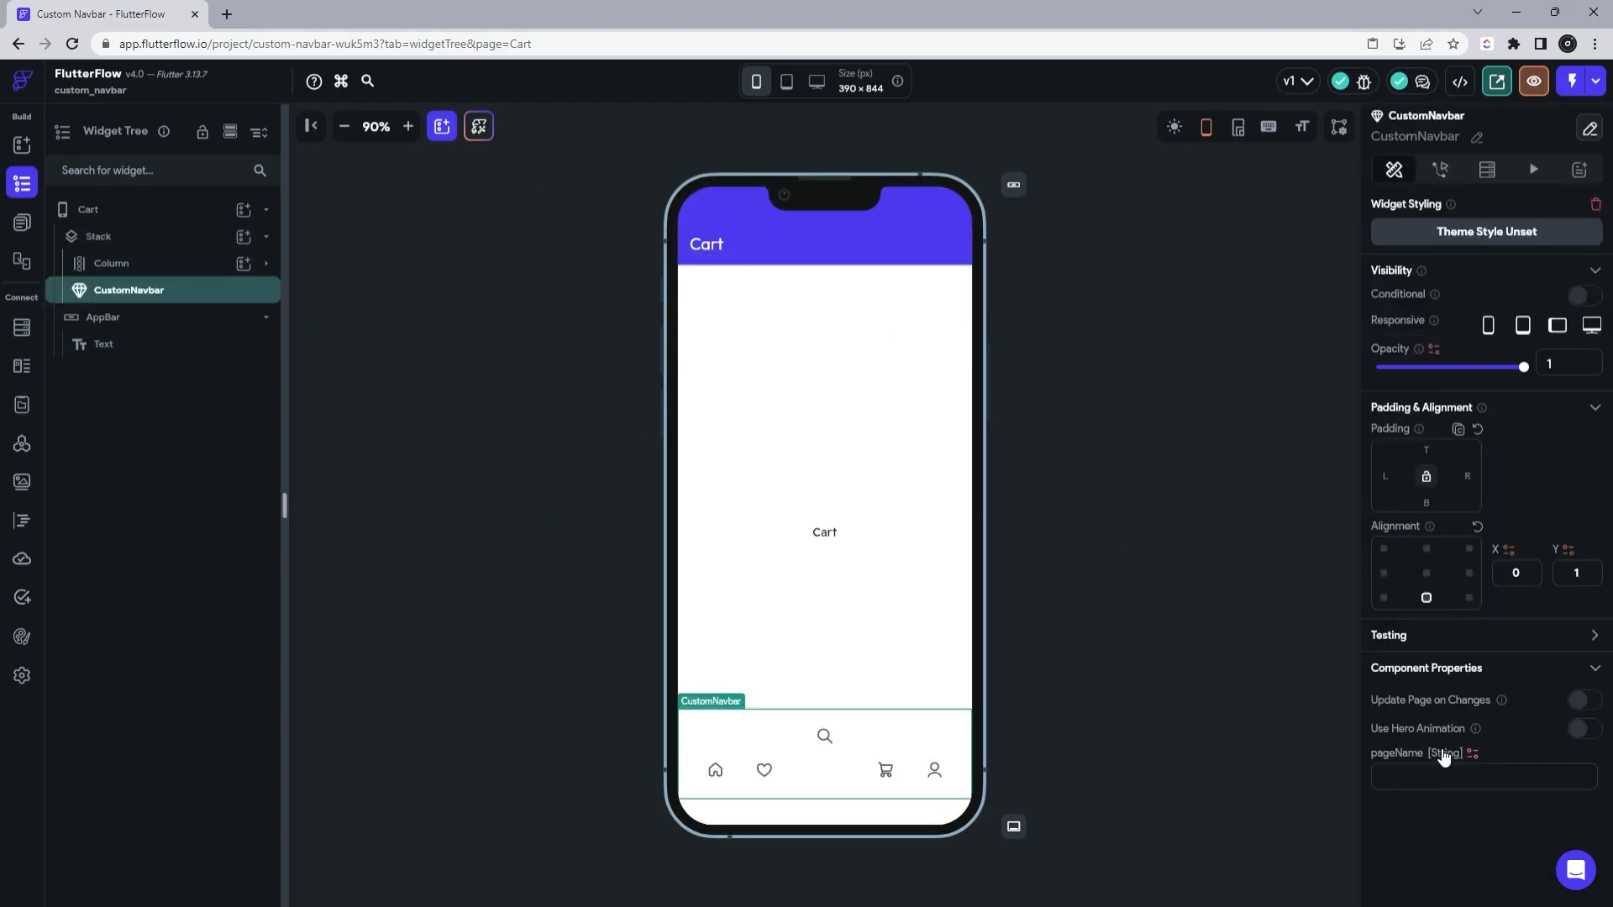
type("cart")
Step: Open the Profile page and wrap its outer Column in a Stack
left_click(22, 222)
left_click(129, 280)
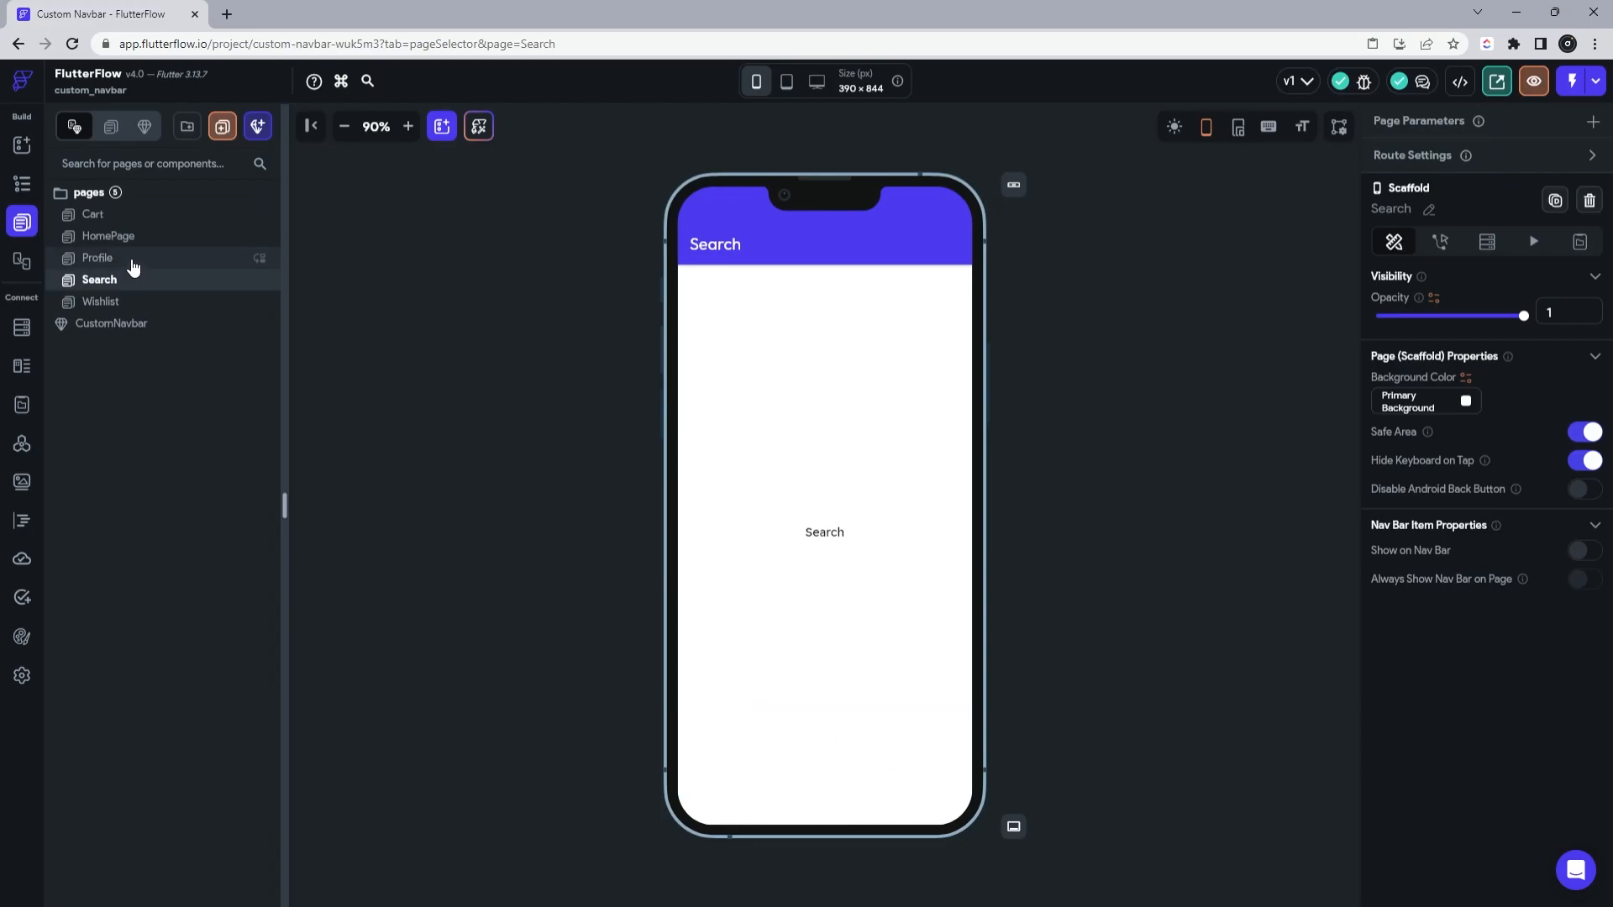
left_click(131, 259)
left_click(24, 186)
left_click(143, 236)
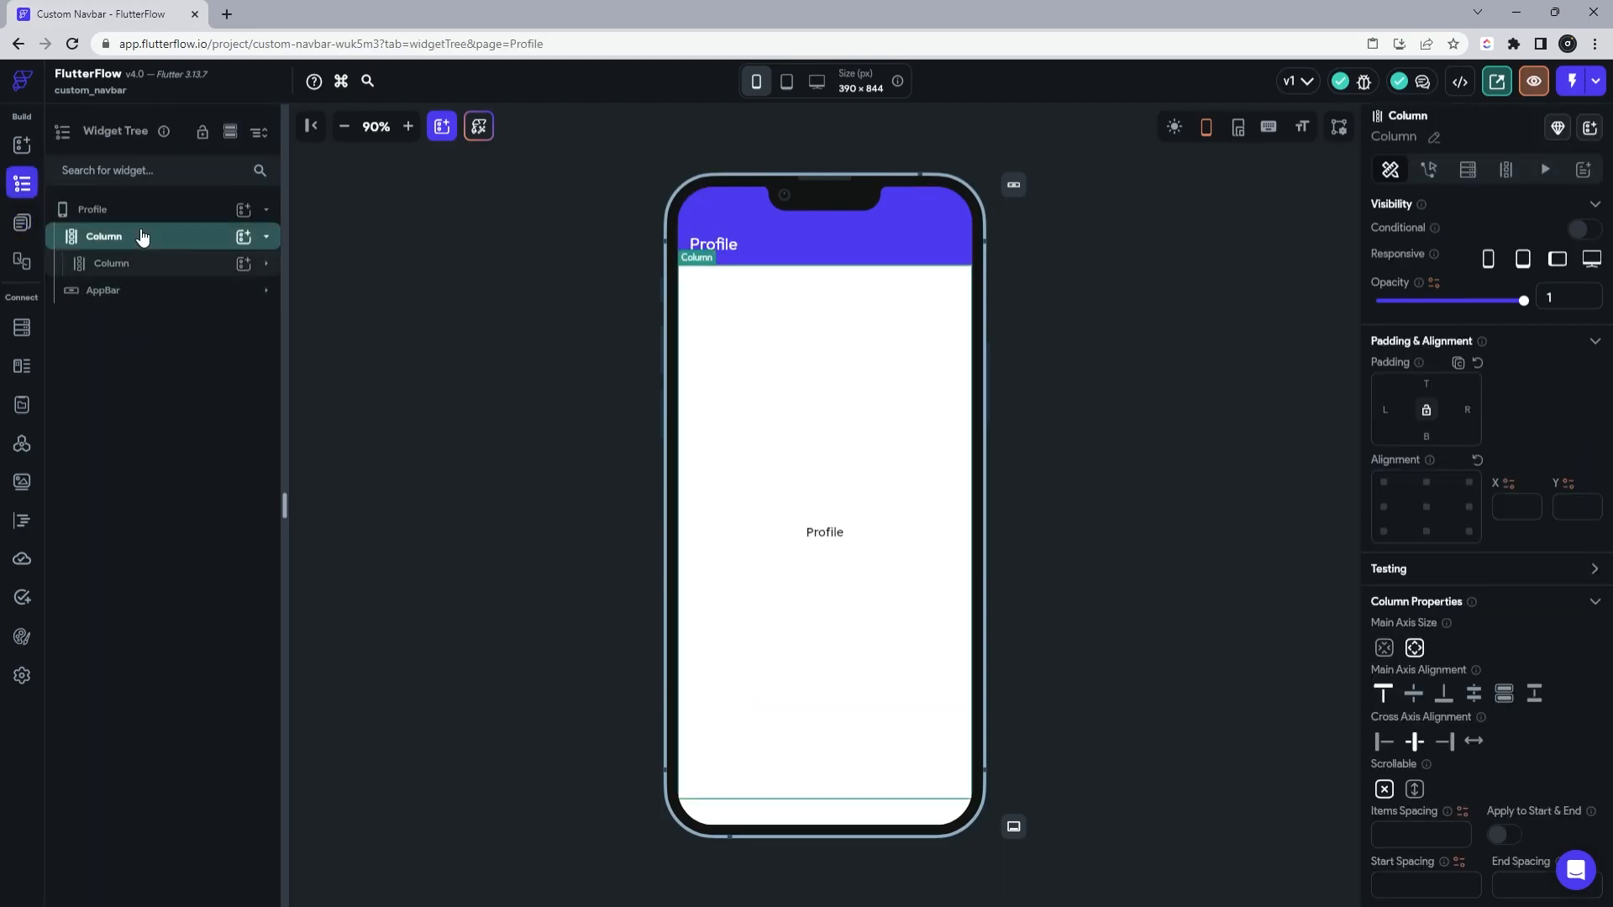
key("ctrl+b")
left_click(667, 467)
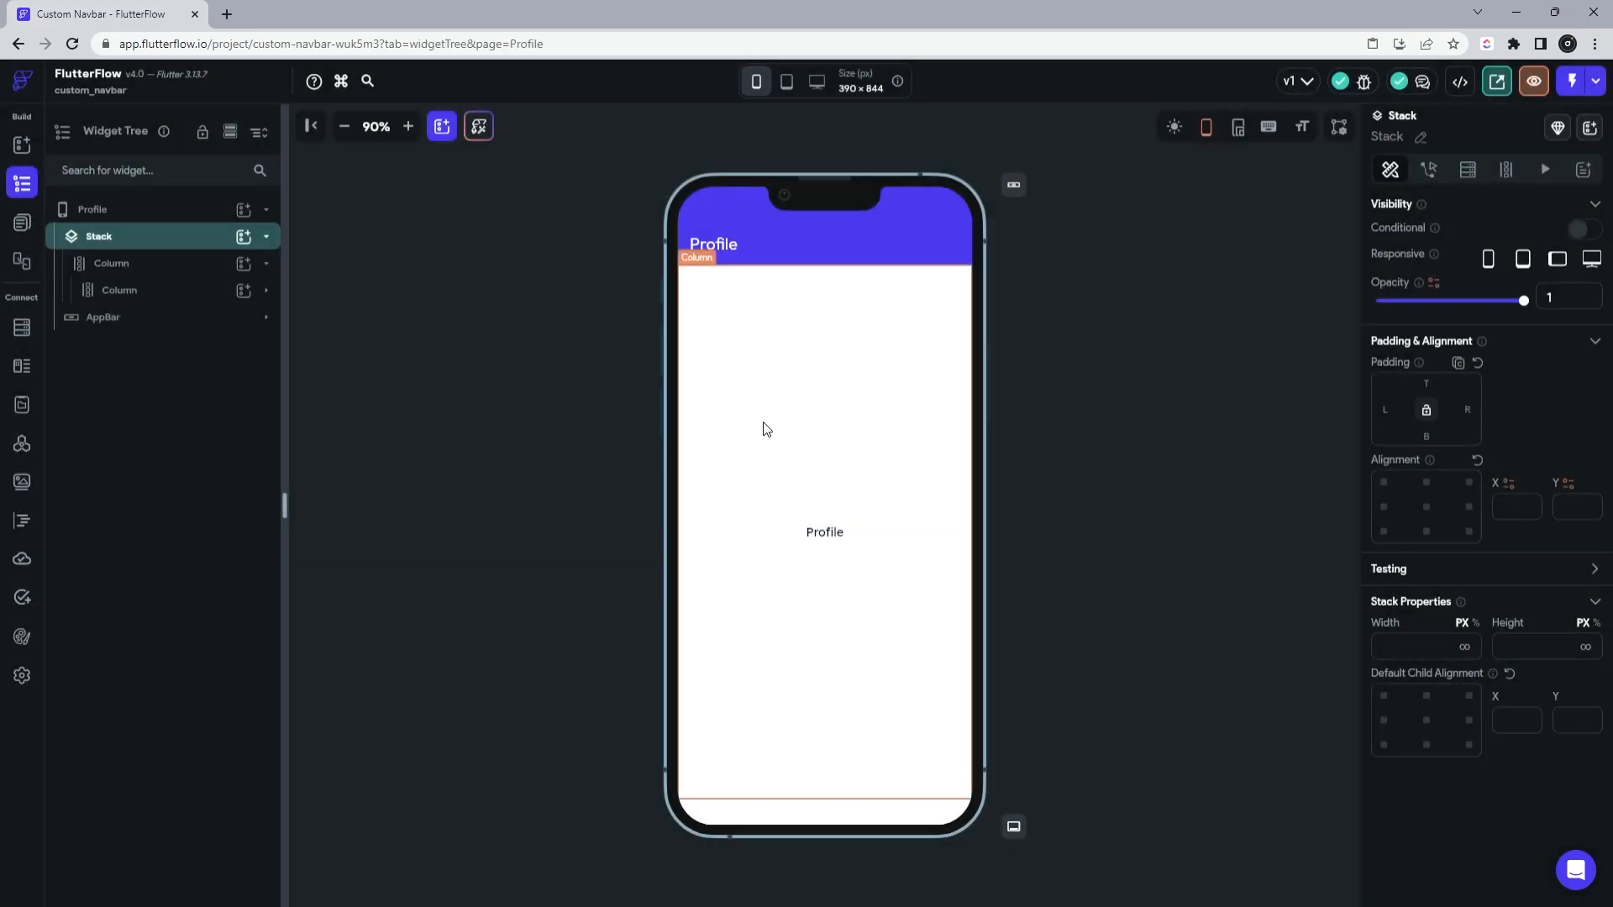
Step: Add the CustomNavbar component at the bottom center of the Profile page's Stack, with pageName "profile"
left_click(243, 236)
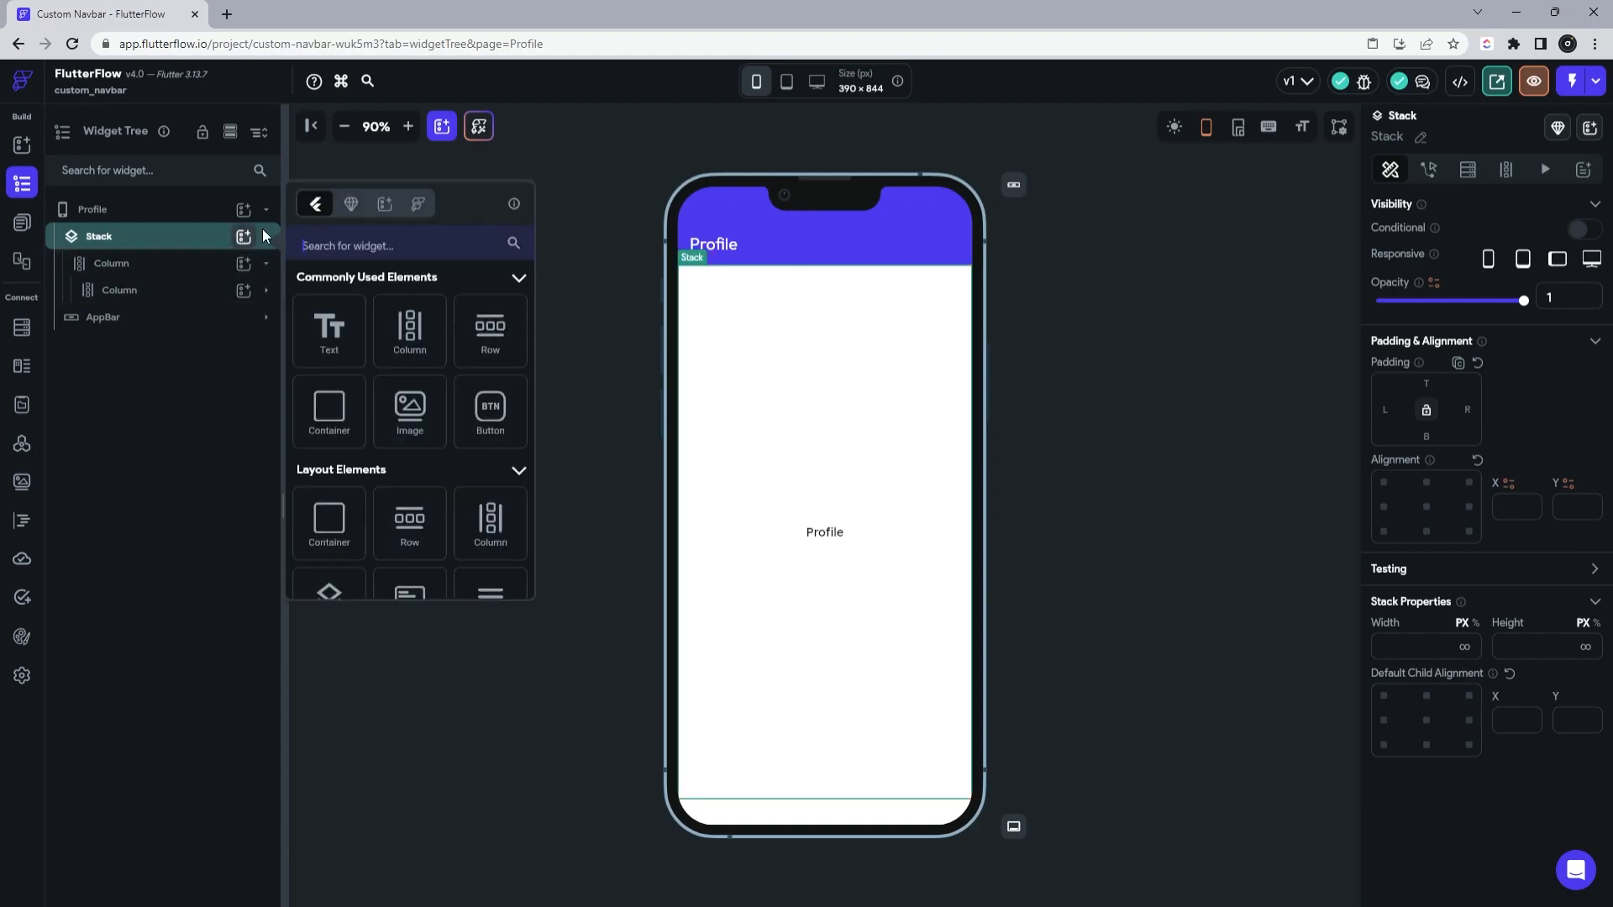
left_click(348, 203)
left_click(374, 345)
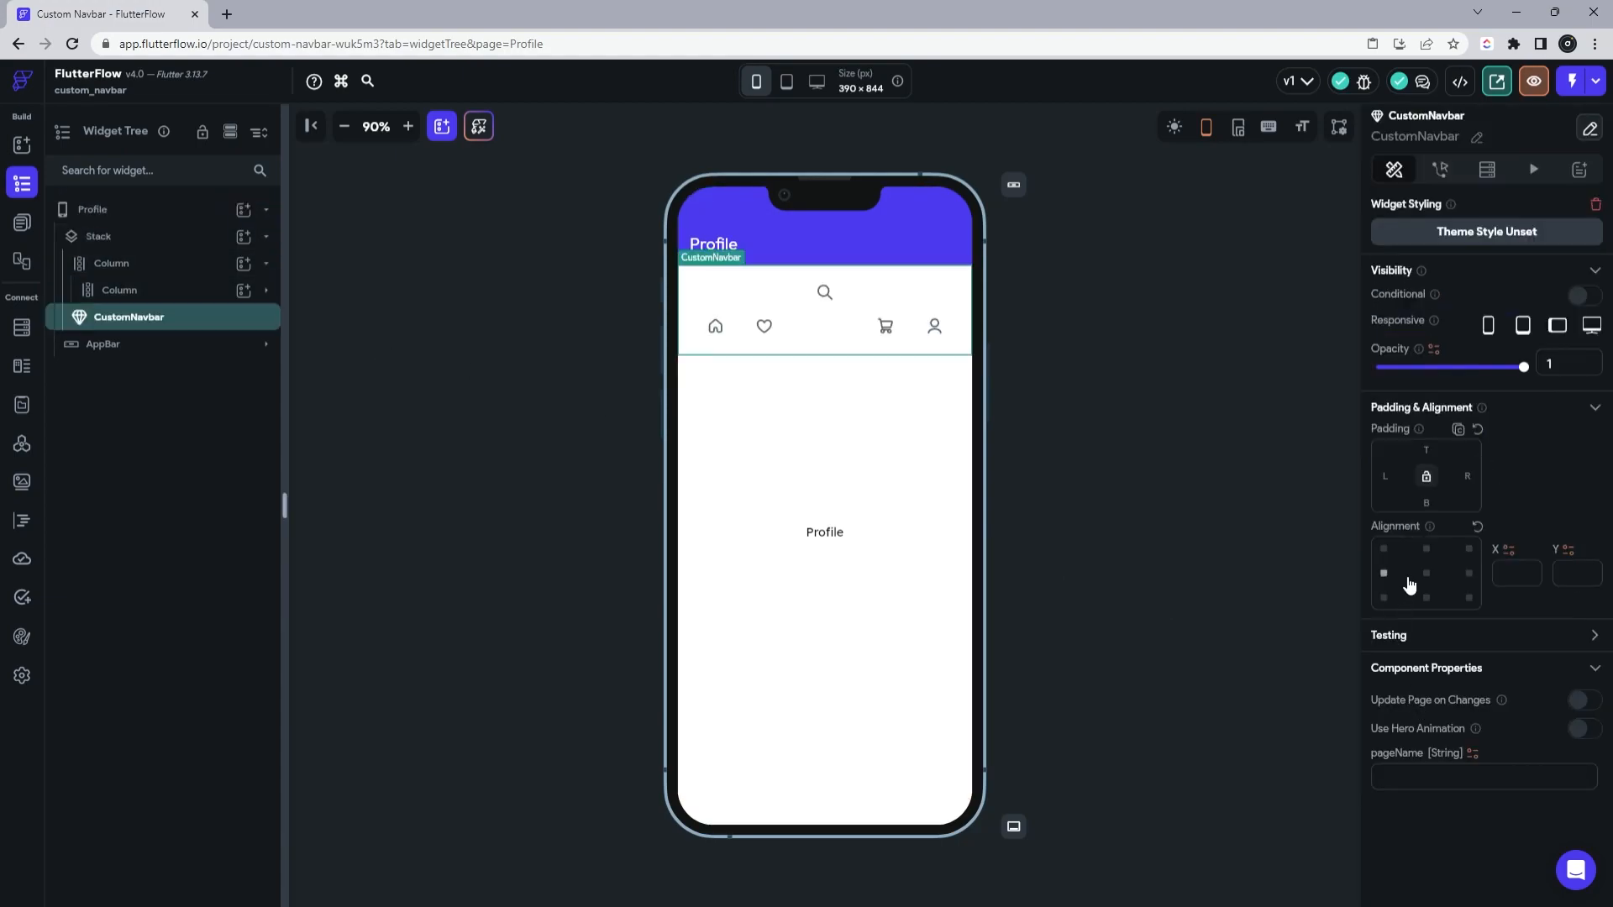
left_click(1427, 598)
left_click(1398, 771)
type("profile")
Step: Open the Search page and wrap its outer Column in a Stack
left_click(22, 221)
left_click(95, 279)
left_click(22, 183)
left_click(161, 237)
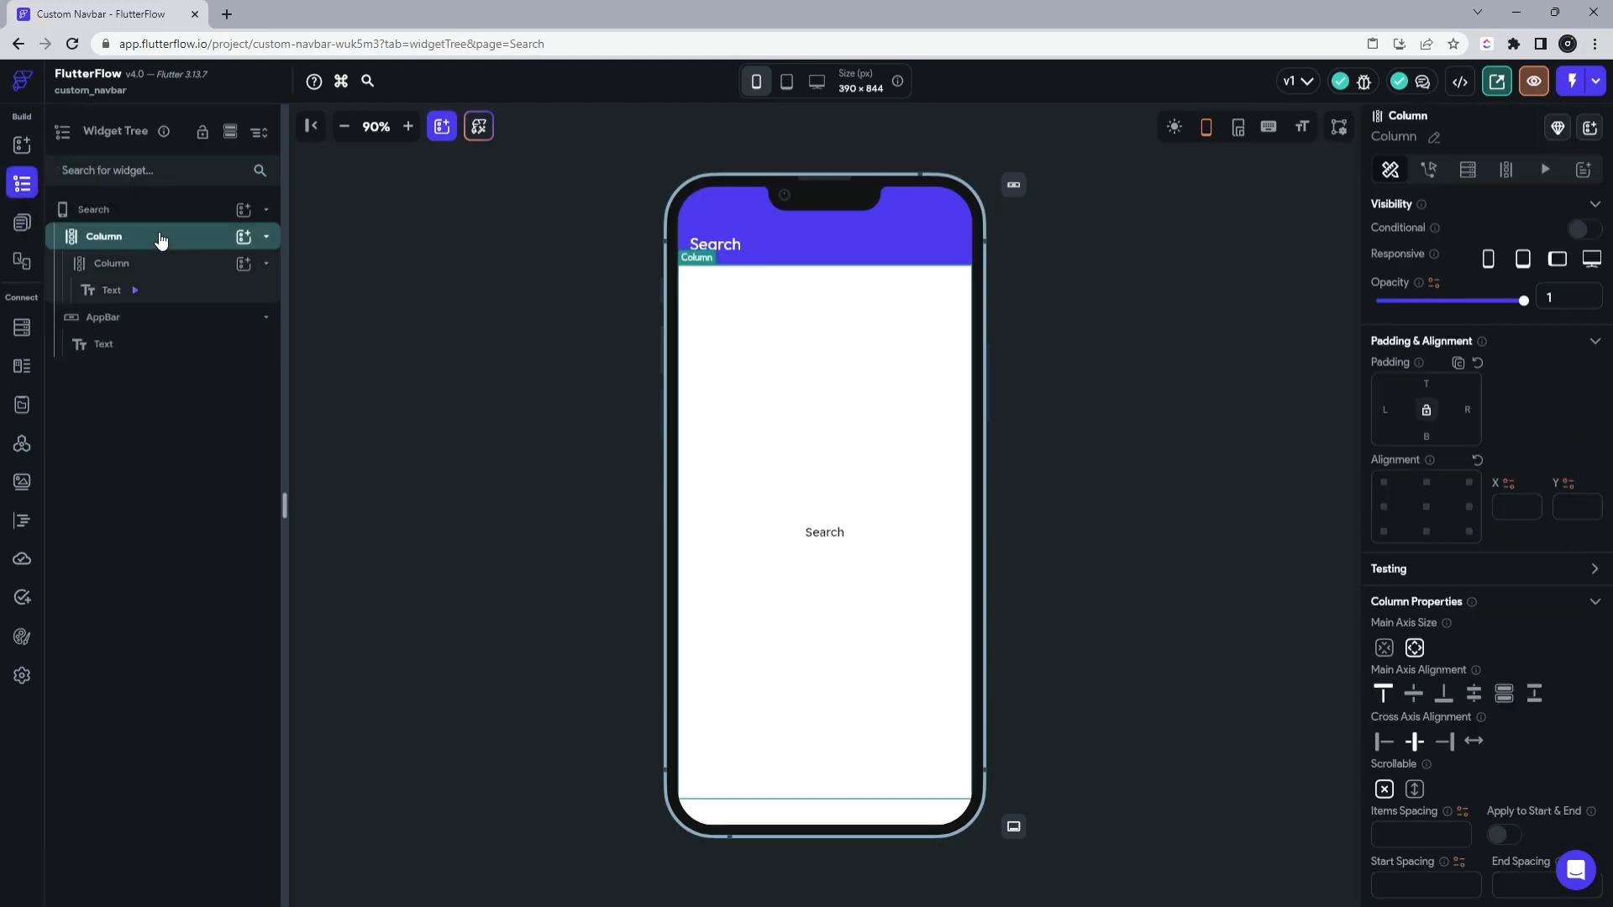
left_click(161, 237)
key("ctrl+b")
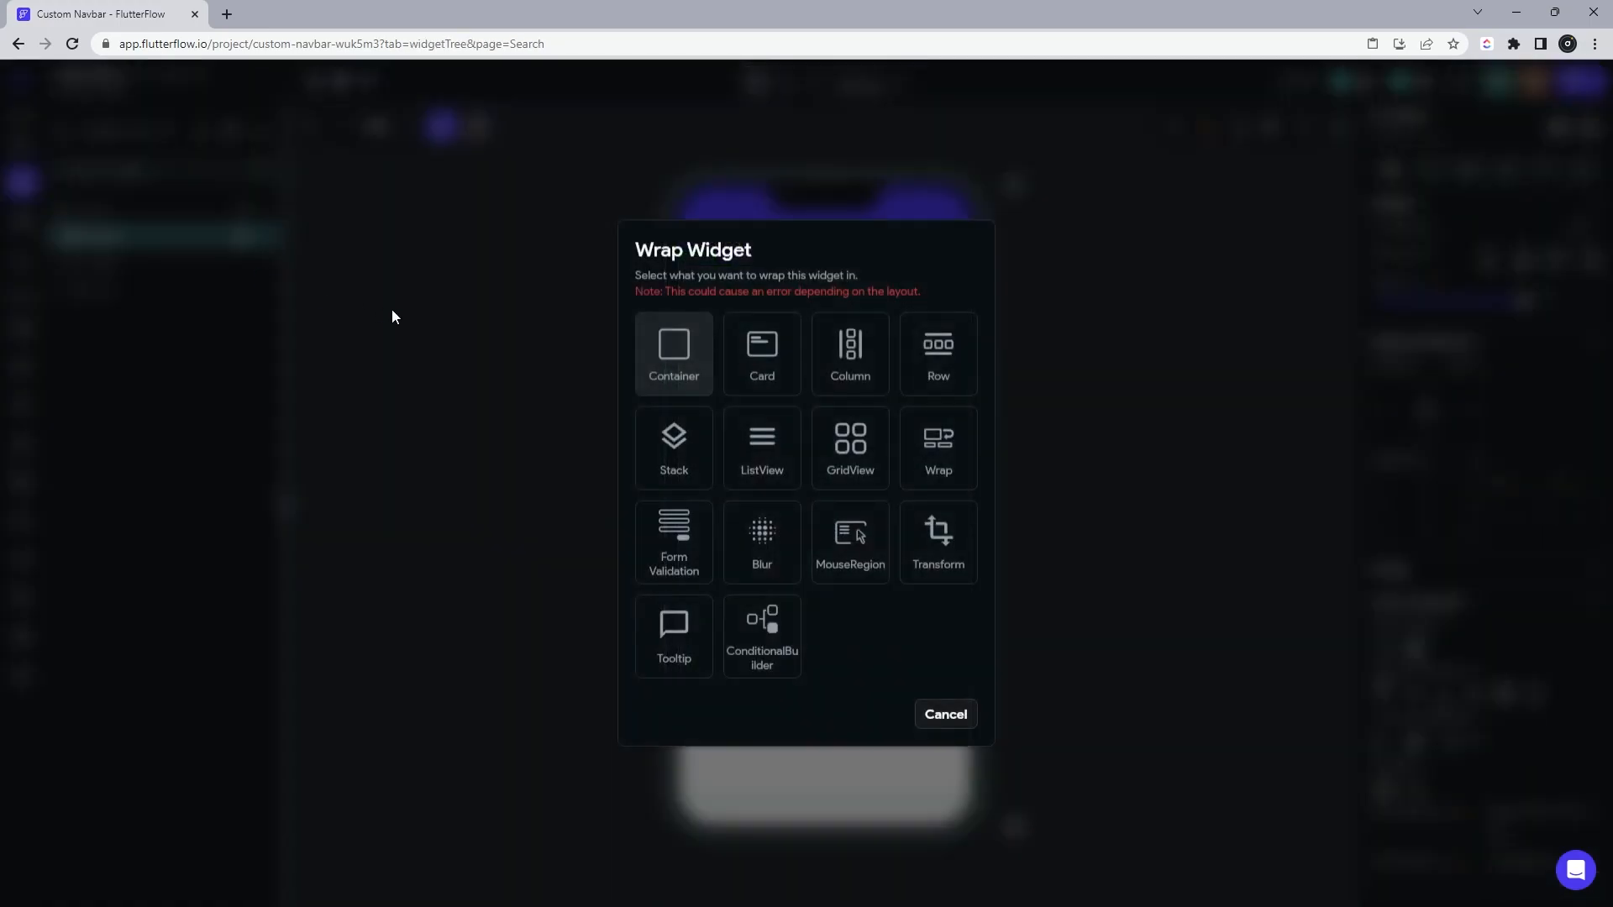
left_click(669, 453)
Step: Add the CustomNavbar component at the bottom center of the Search page's Stack, with pageName "search"
left_click(244, 236)
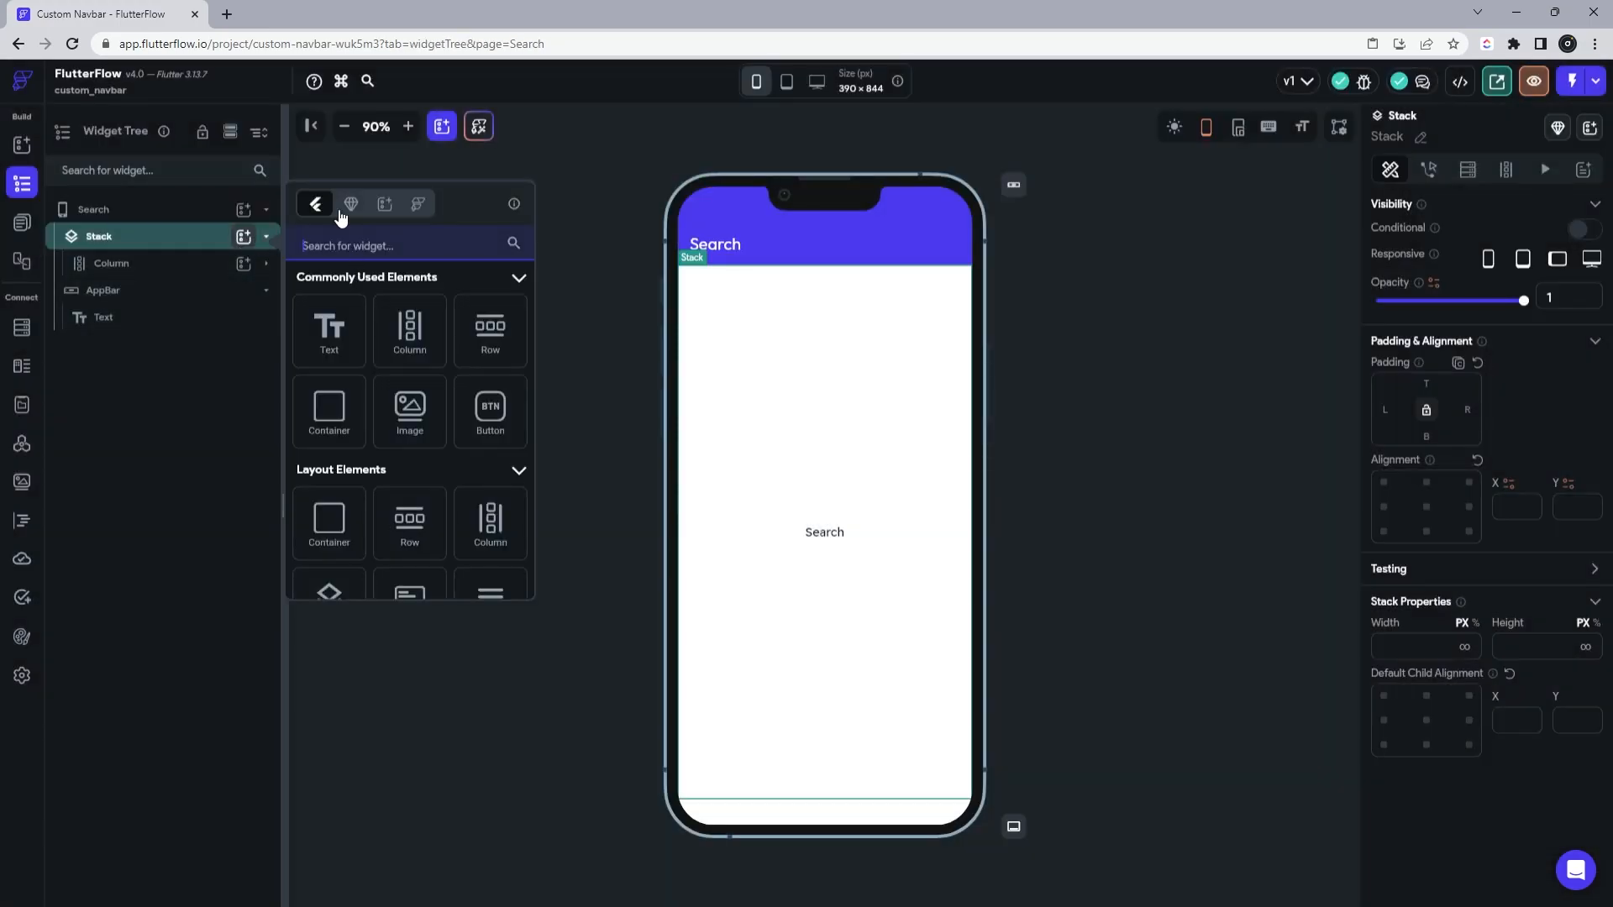
left_click(348, 203)
left_click(378, 345)
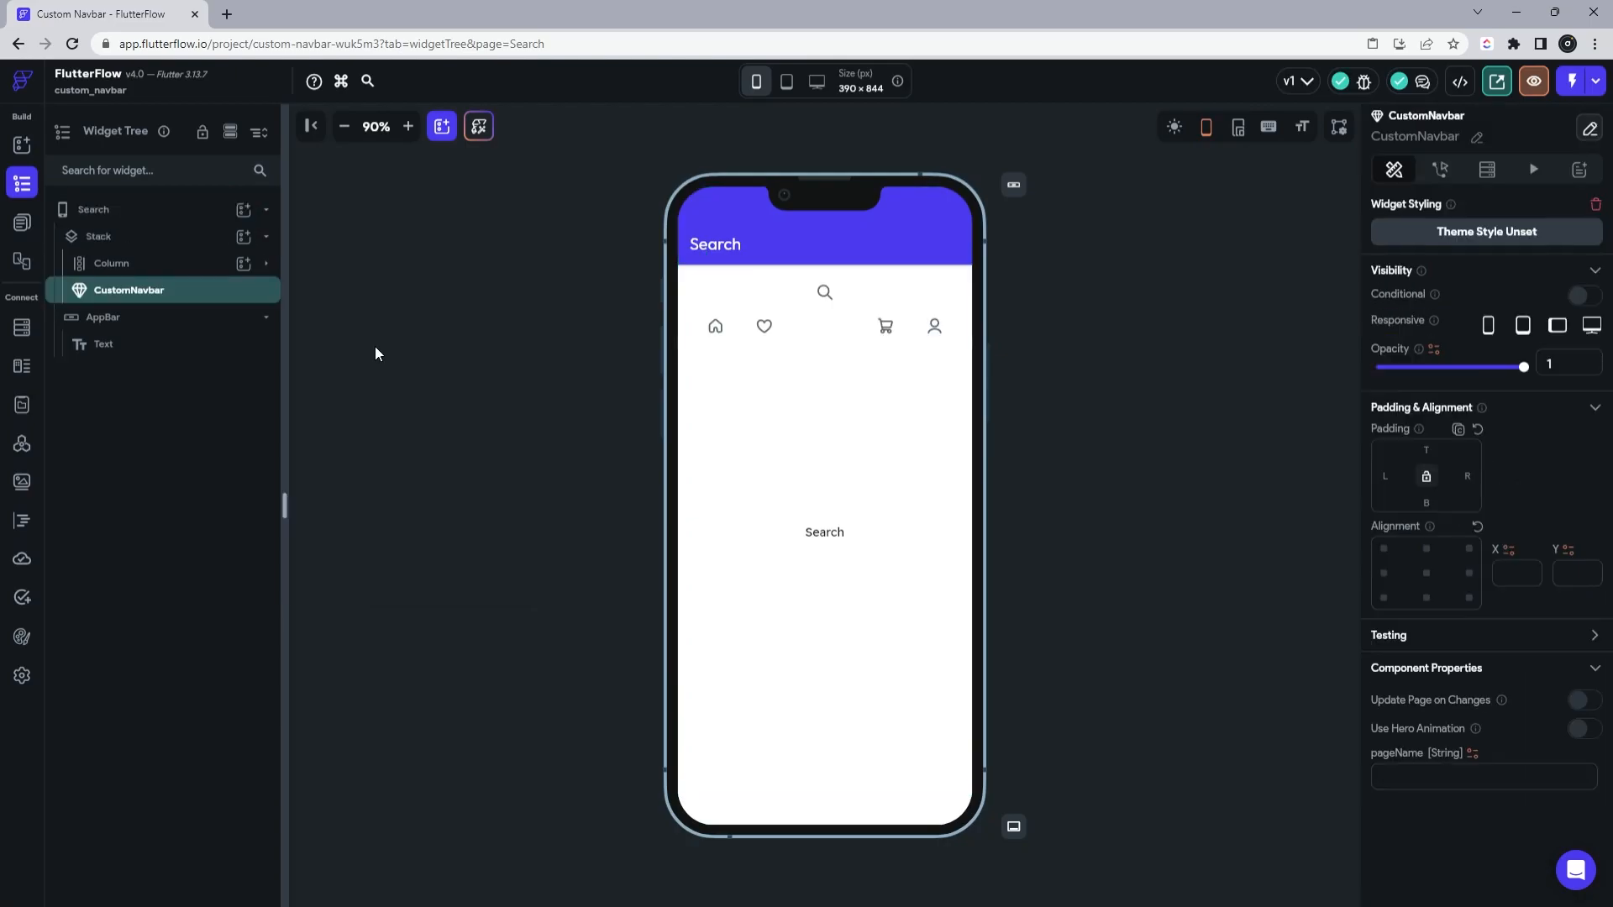
left_click(1426, 597)
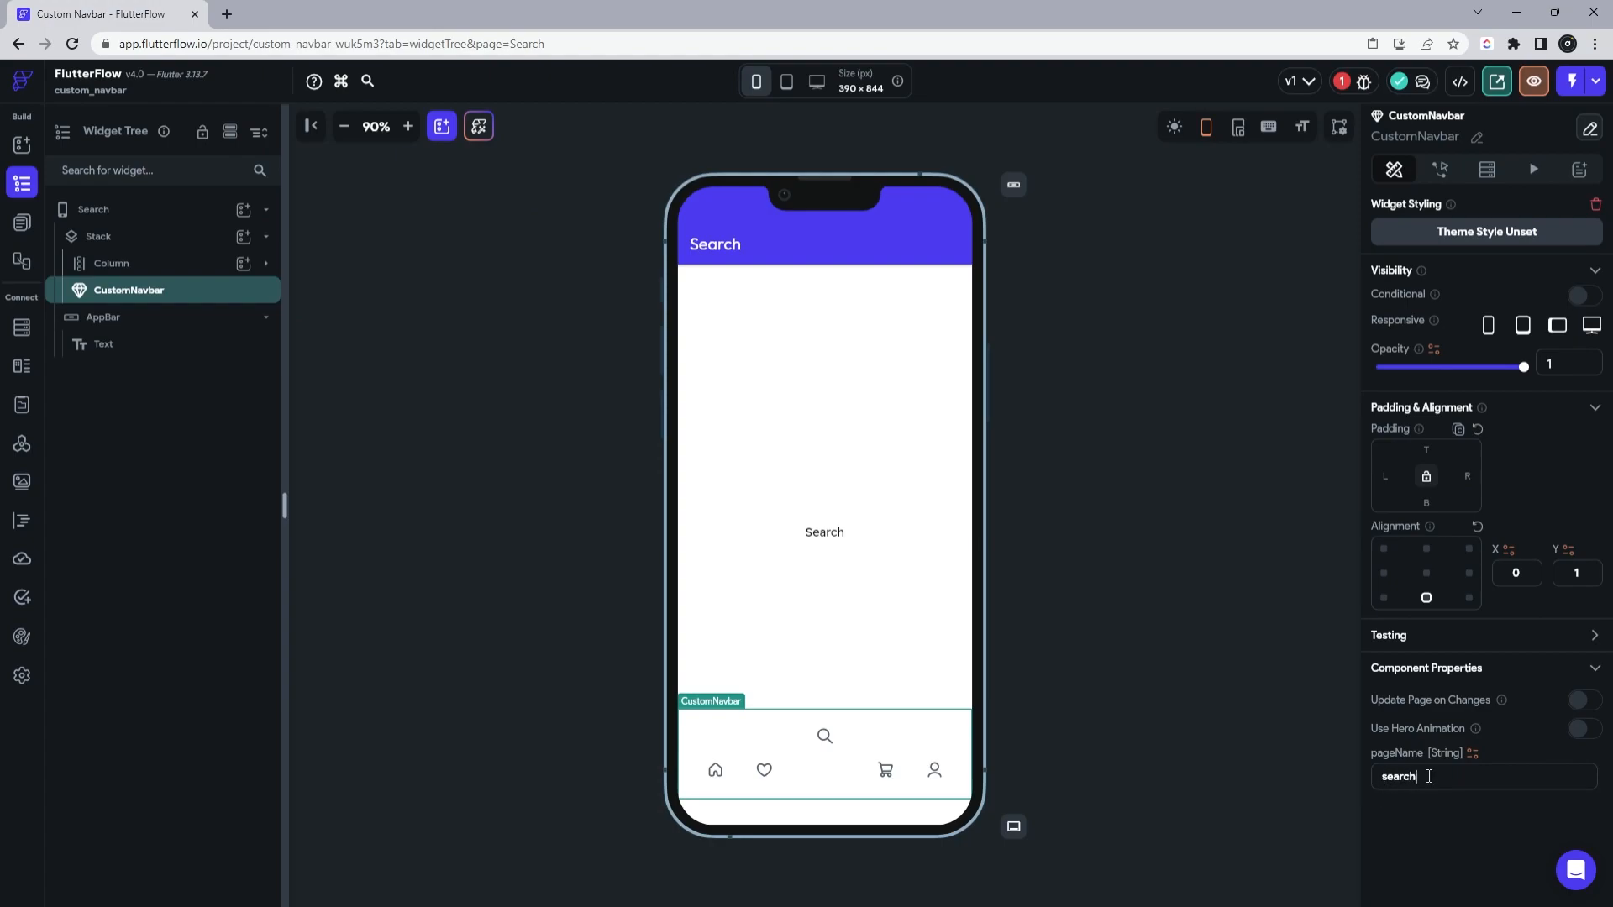
Step: Set the Search page's background color to the Secondary Background theme color
left_click(1341, 500)
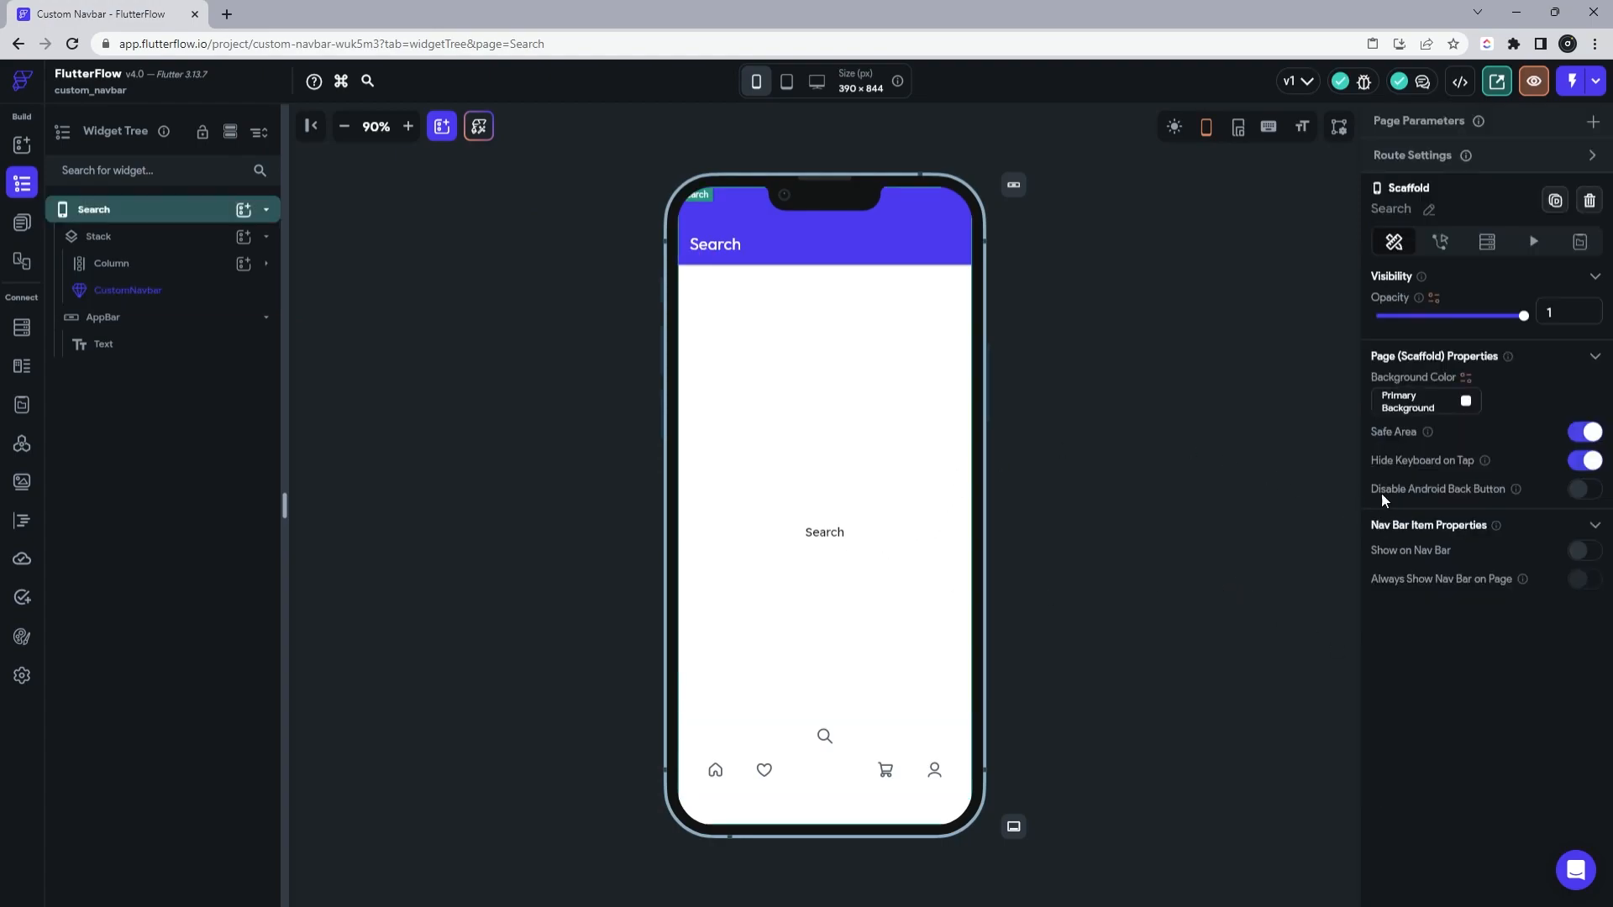
left_click(1466, 401)
left_click(1002, 501)
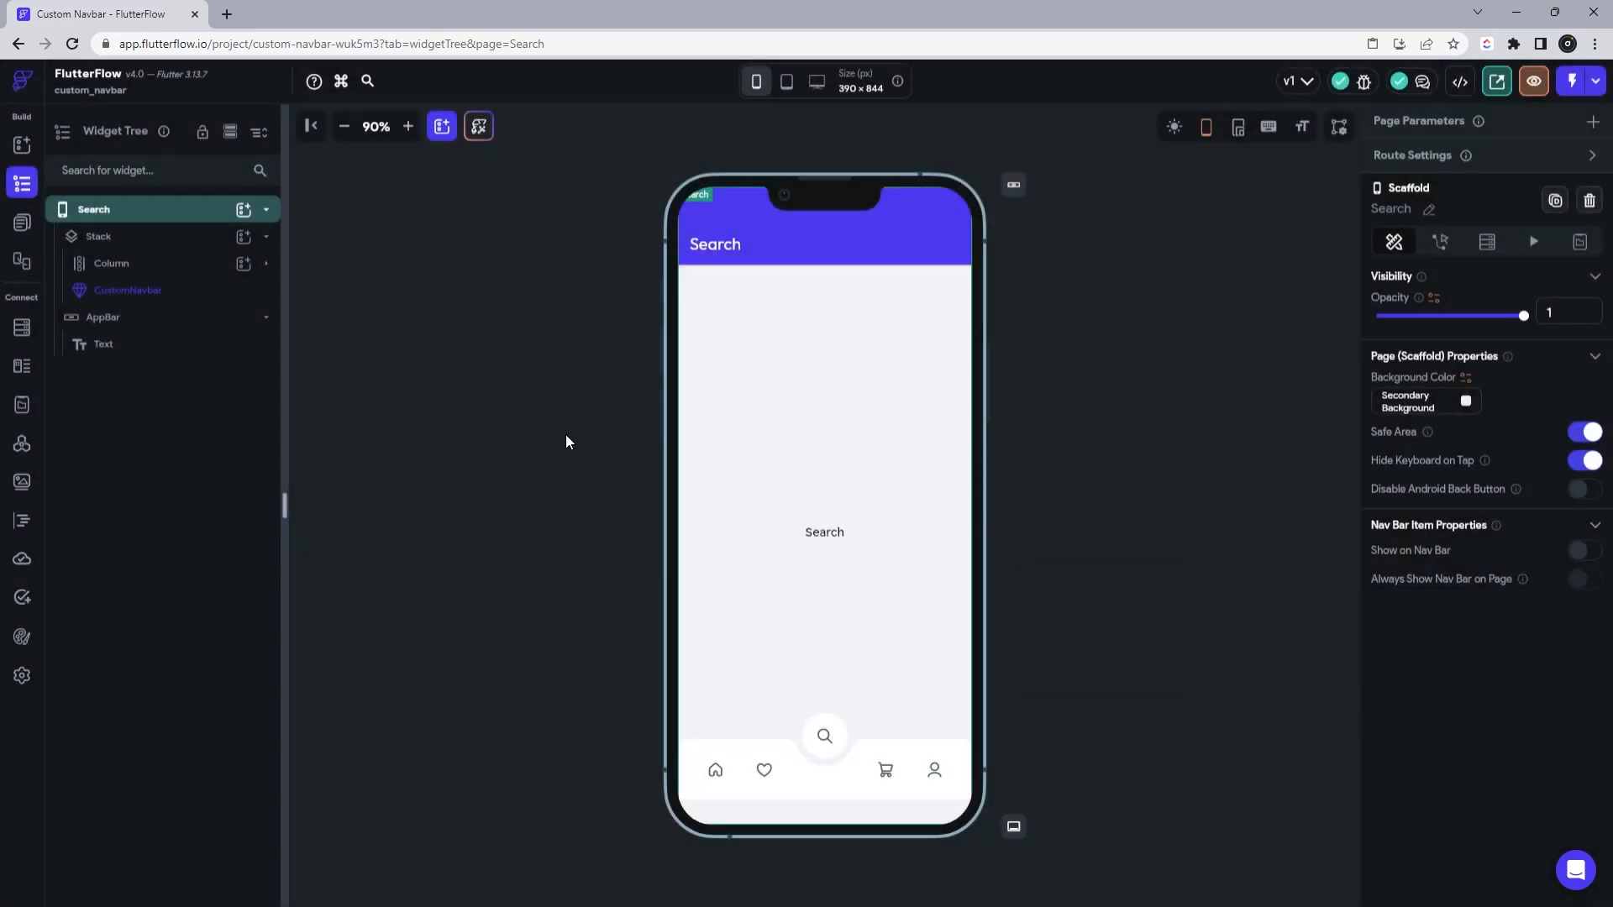
Step: Open the Wishlist page and wrap its outer Column in a Stack
left_click(22, 222)
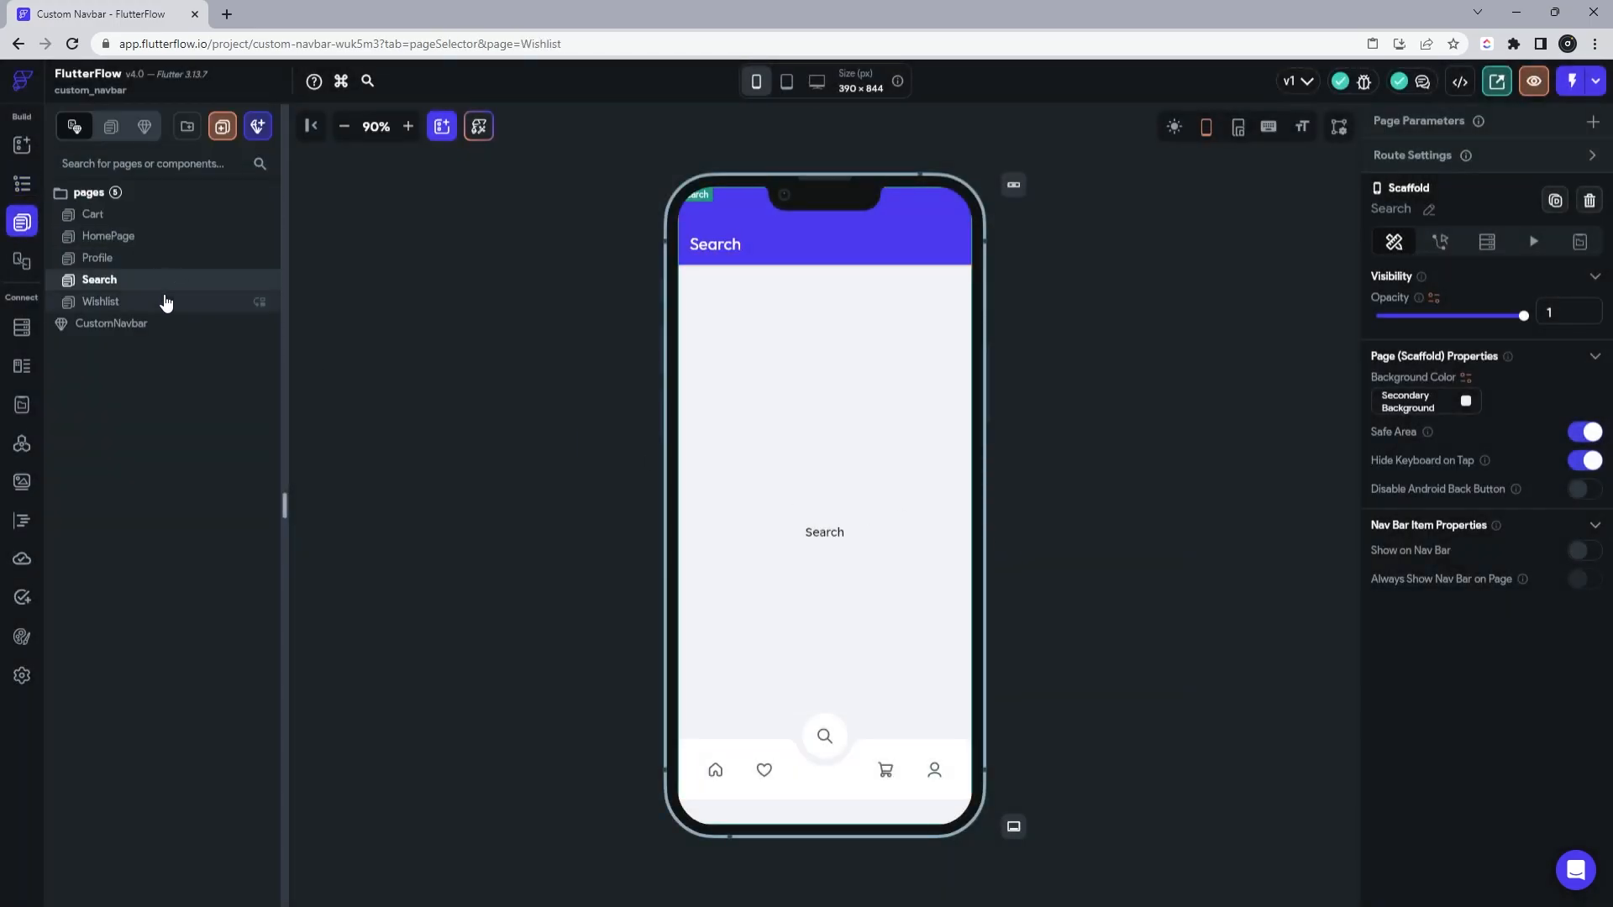
left_click(165, 302)
left_click(22, 184)
left_click(149, 236)
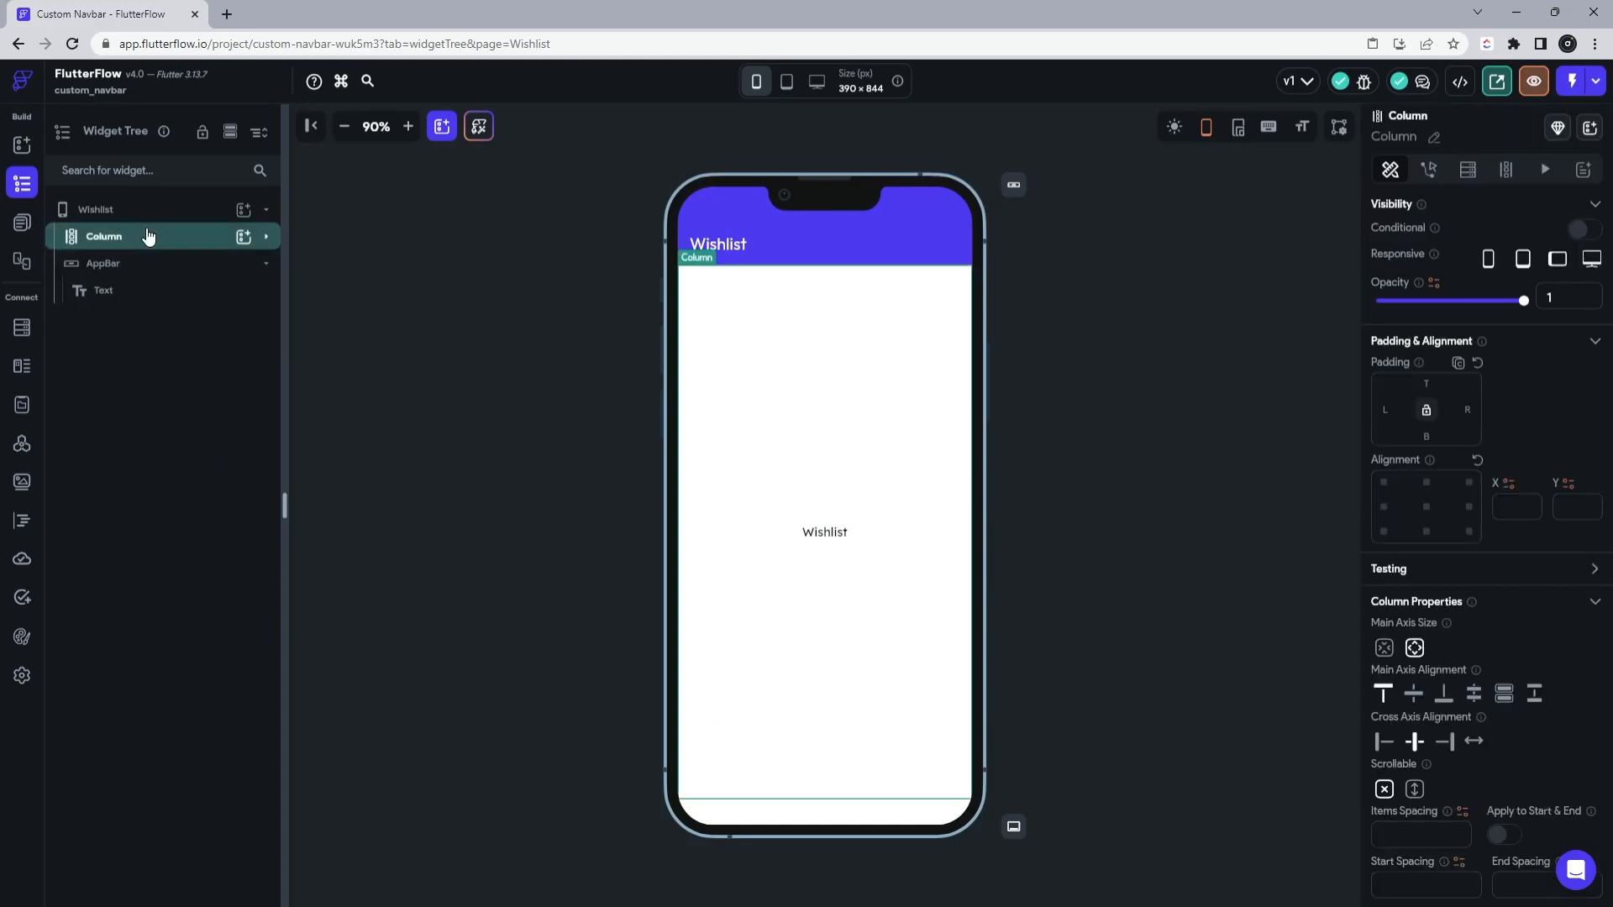
key("ctrl+b")
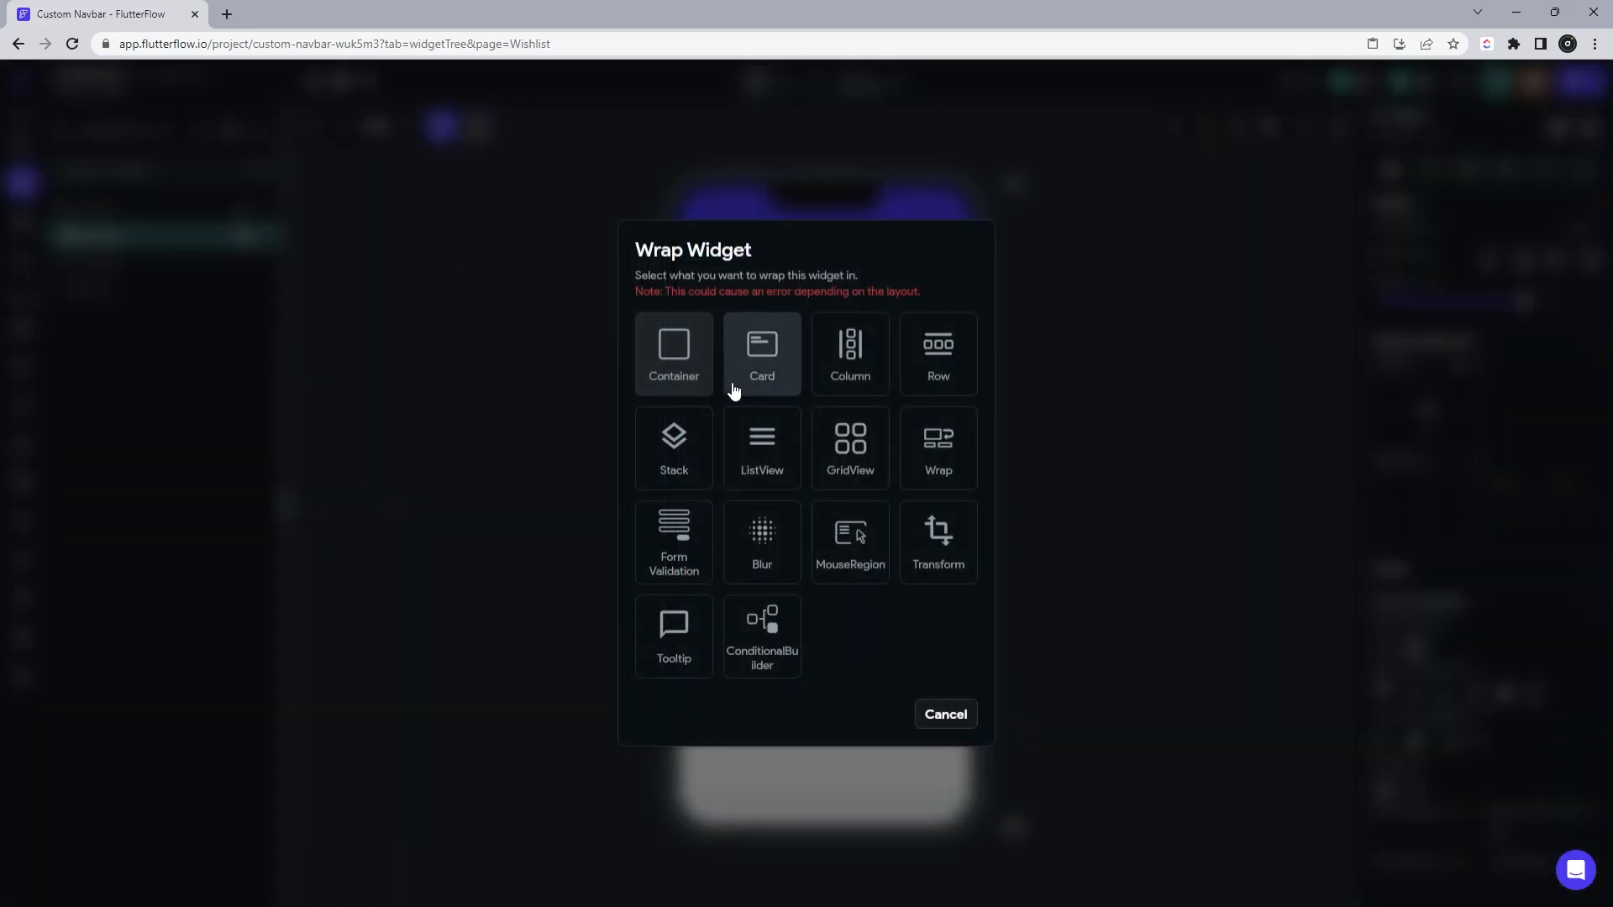
left_click(674, 445)
Step: Add the CustomNavbar component at the bottom center of the Wishlist page's Stack, with pageName "wishlist"
left_click(243, 237)
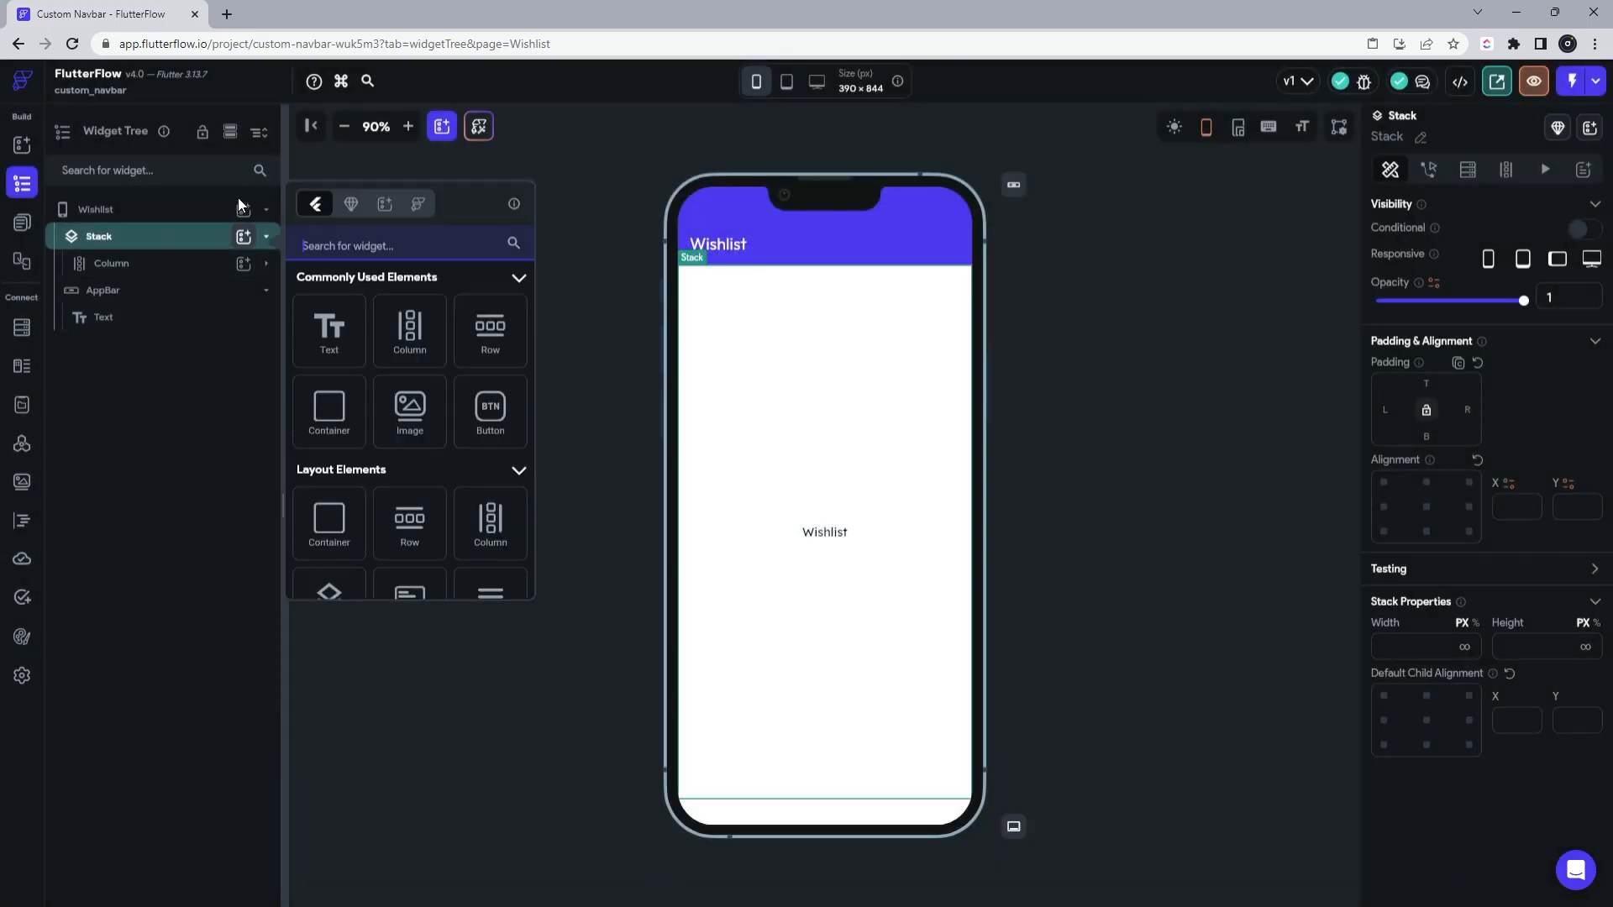
left_click(351, 204)
left_click(410, 340)
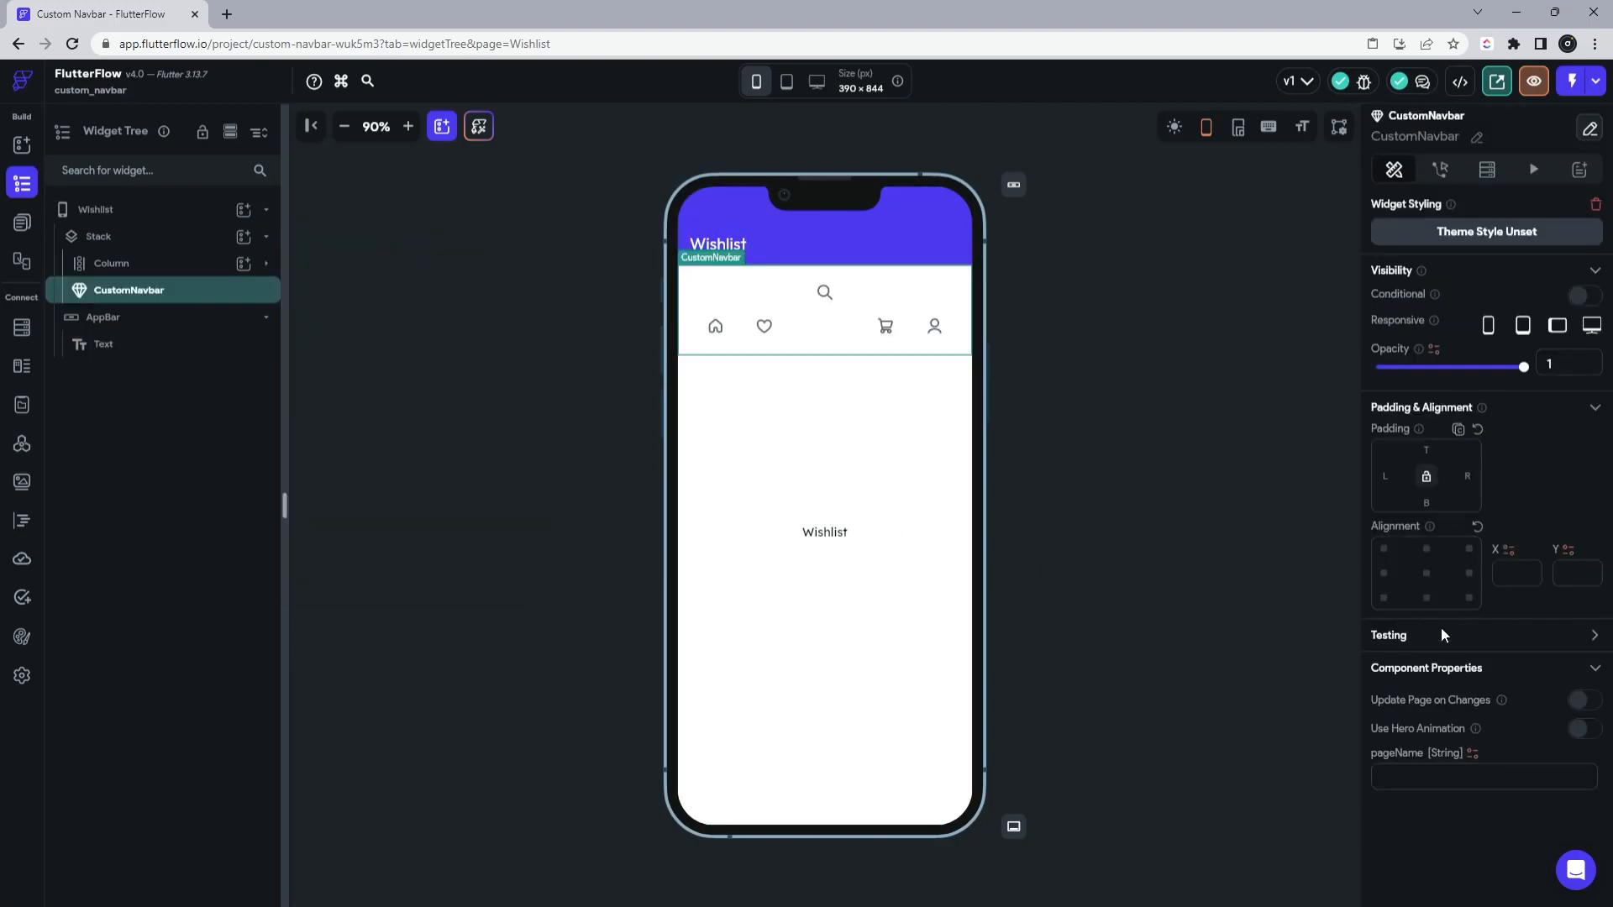
left_click(1425, 598)
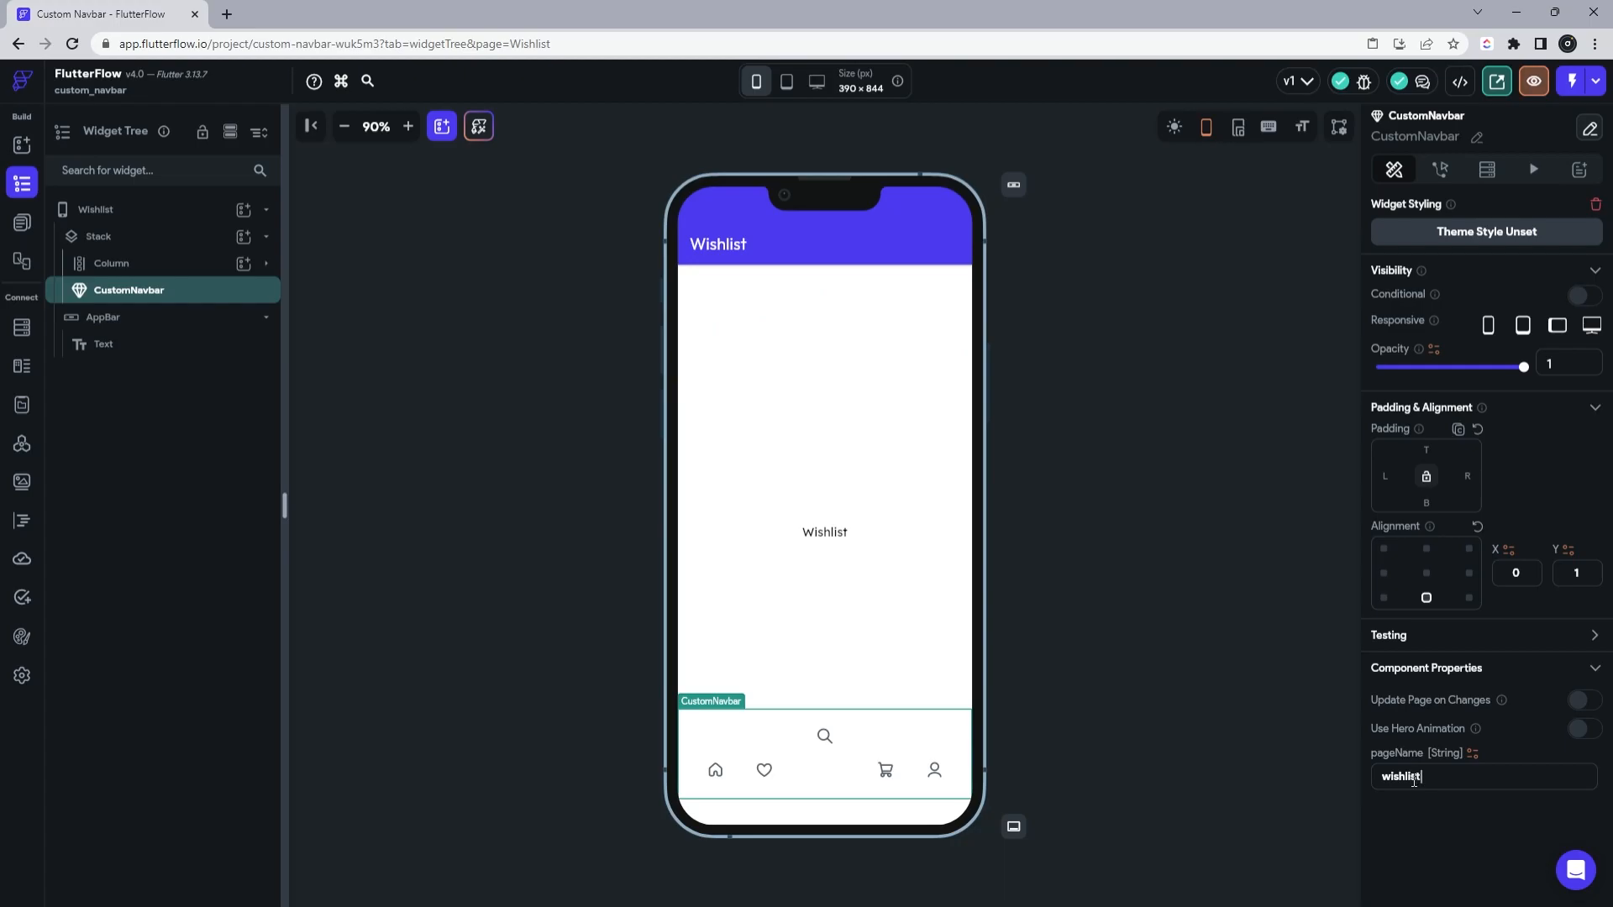
Step: Set the Wishlist page's background color to the Secondary Background theme color
left_click(1257, 657)
left_click(1456, 405)
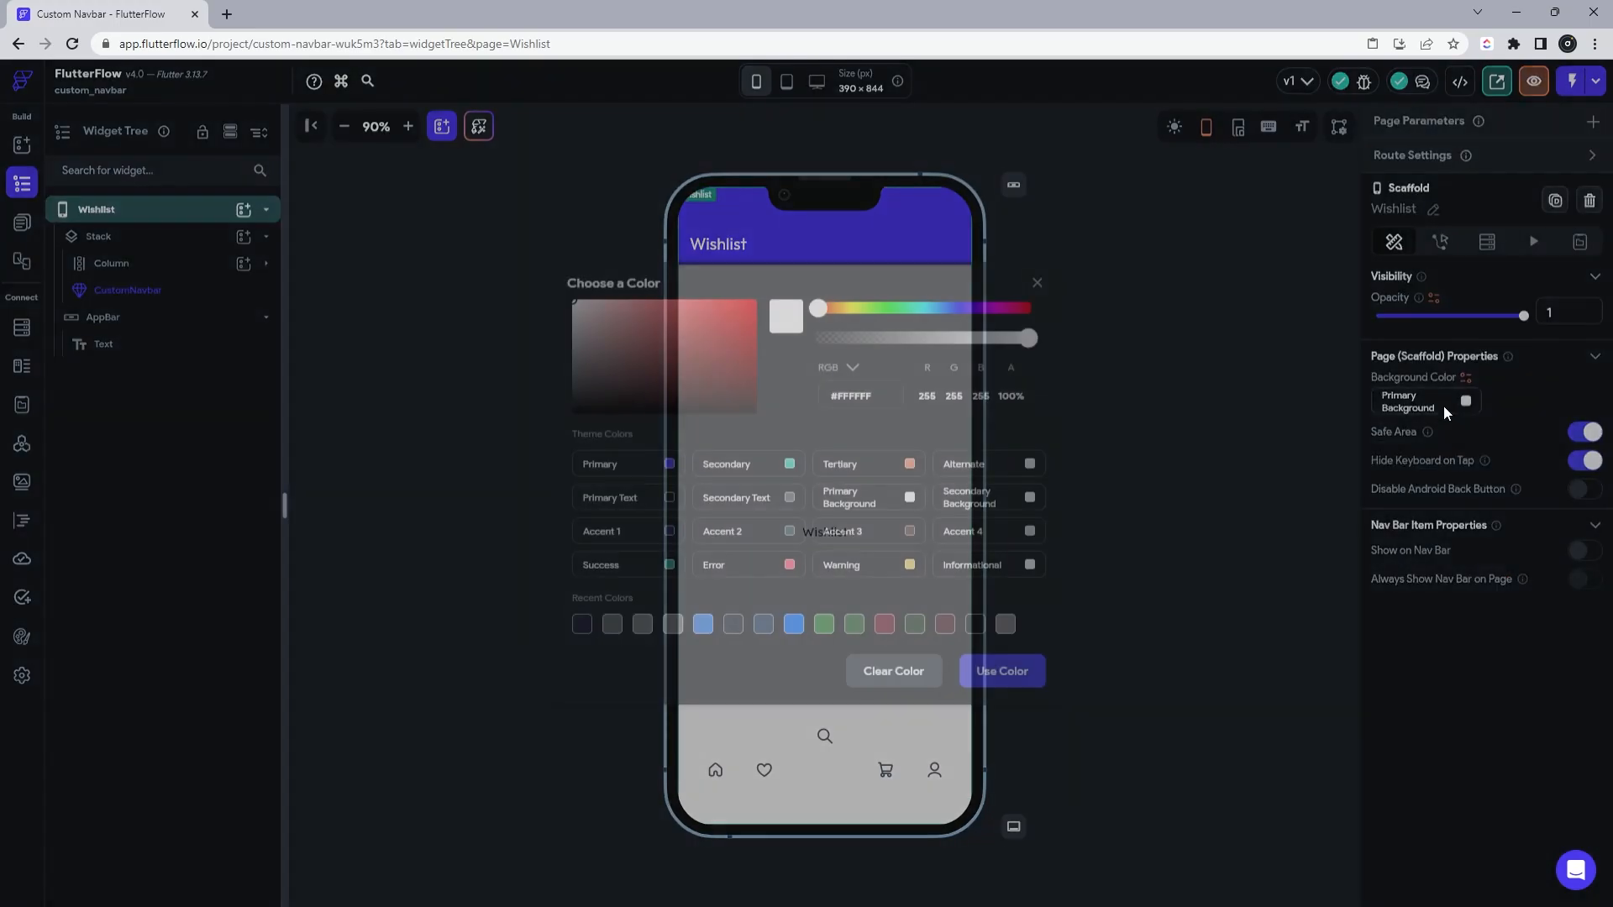
left_click(965, 492)
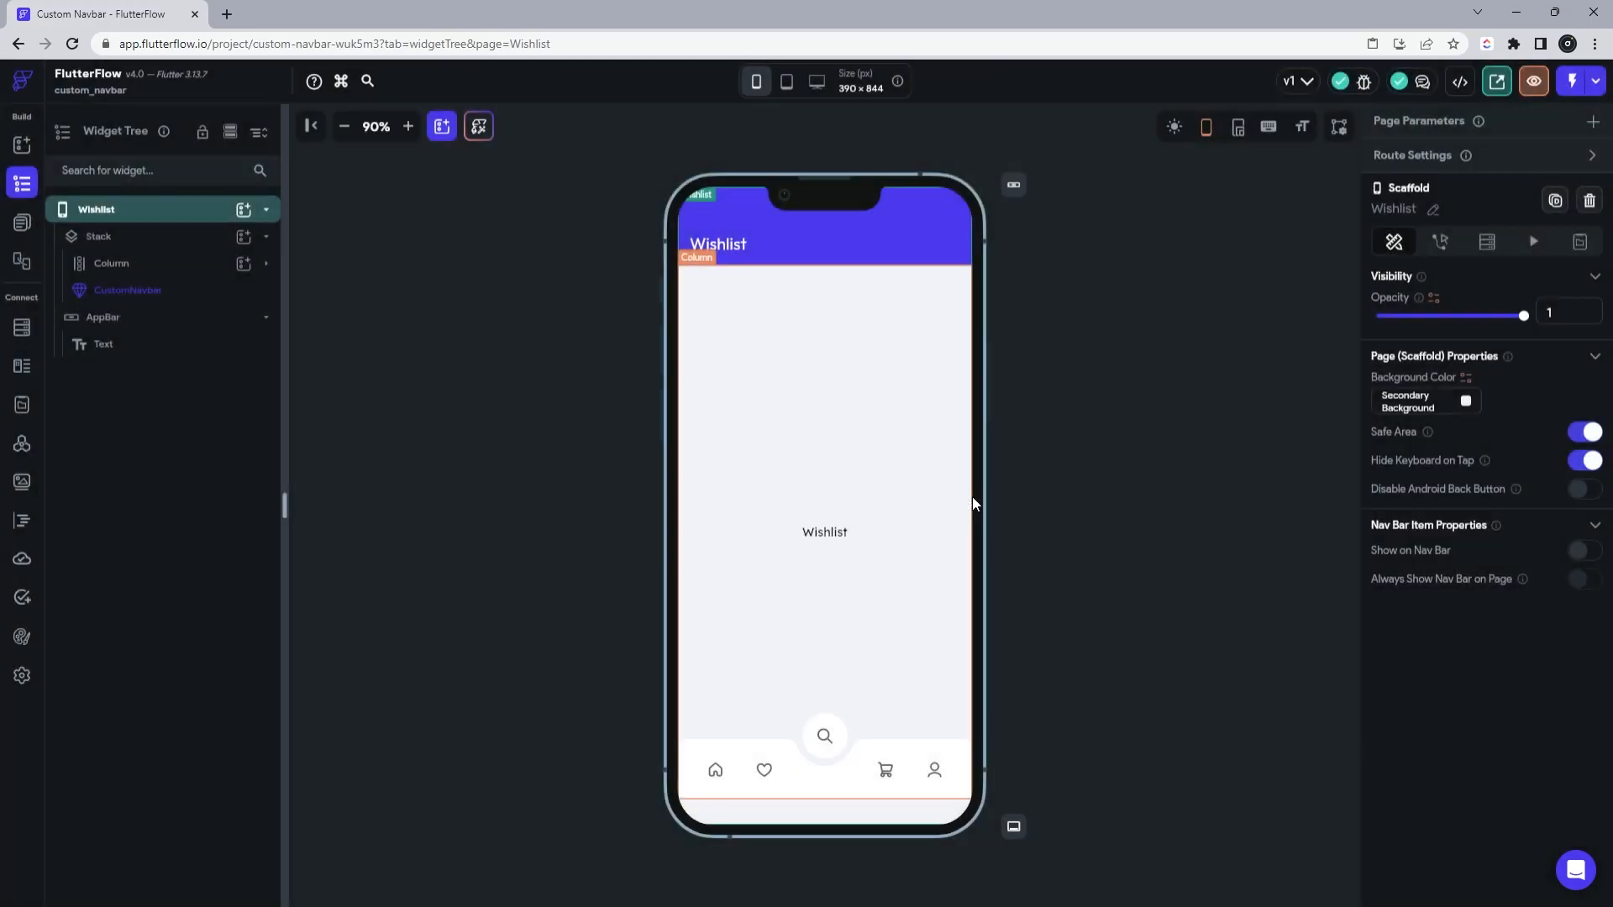
Step: Open the Profile page and set its background color to the Secondary Background theme color
left_click(22, 222)
left_click(195, 278)
left_click(190, 259)
left_click(1460, 408)
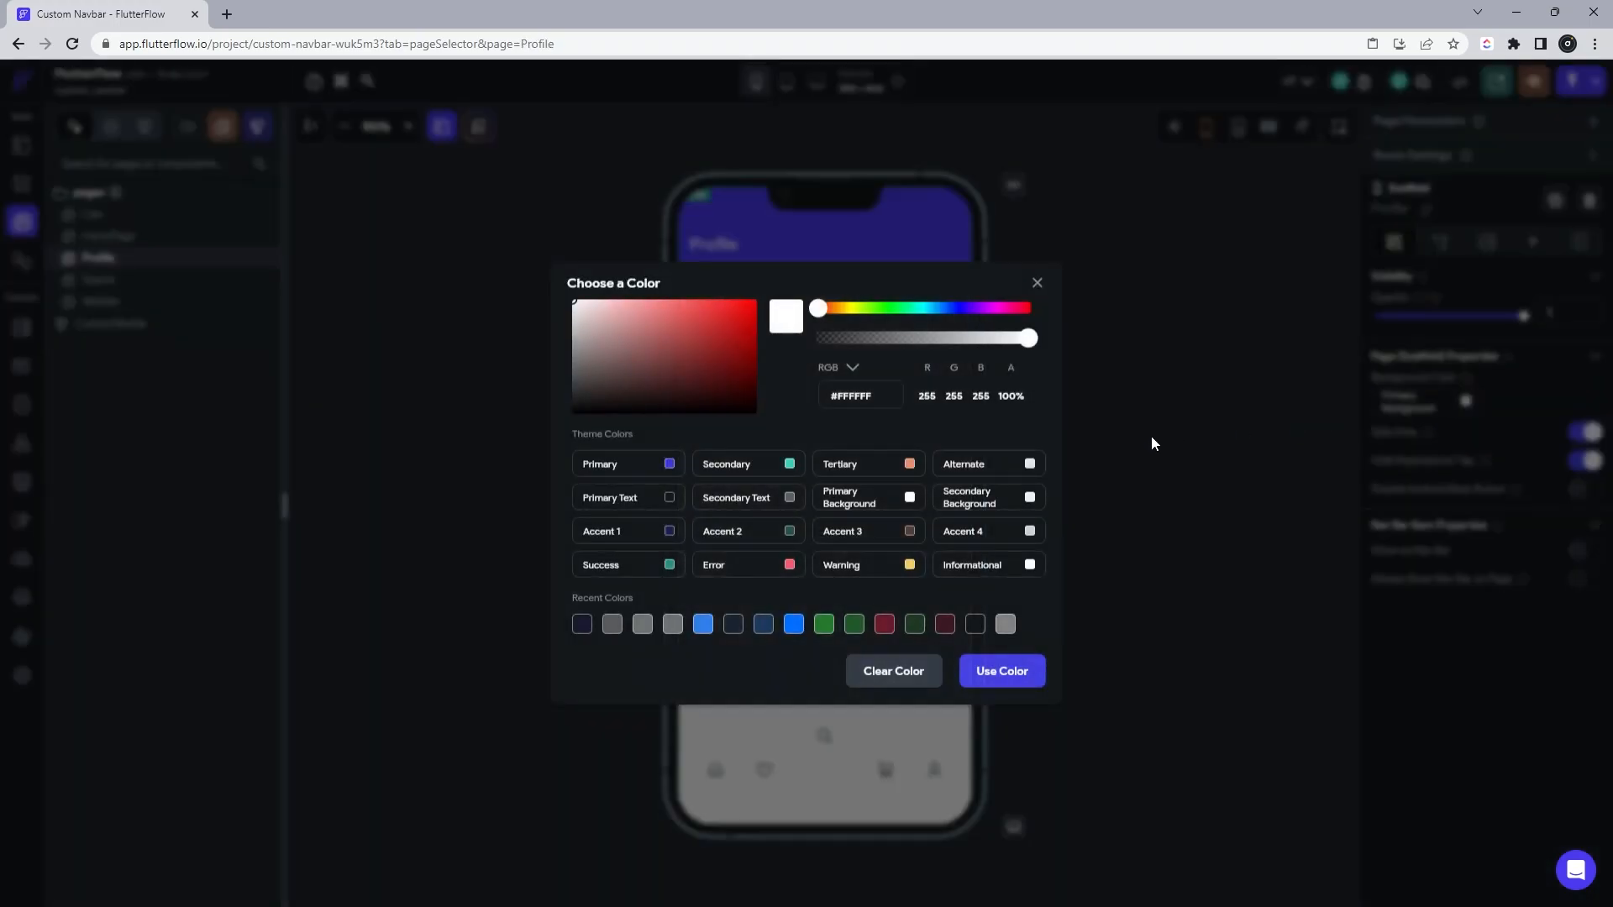
left_click(971, 504)
Step: Open the Cart page and set its background color to the Secondary Background theme color
left_click(160, 236)
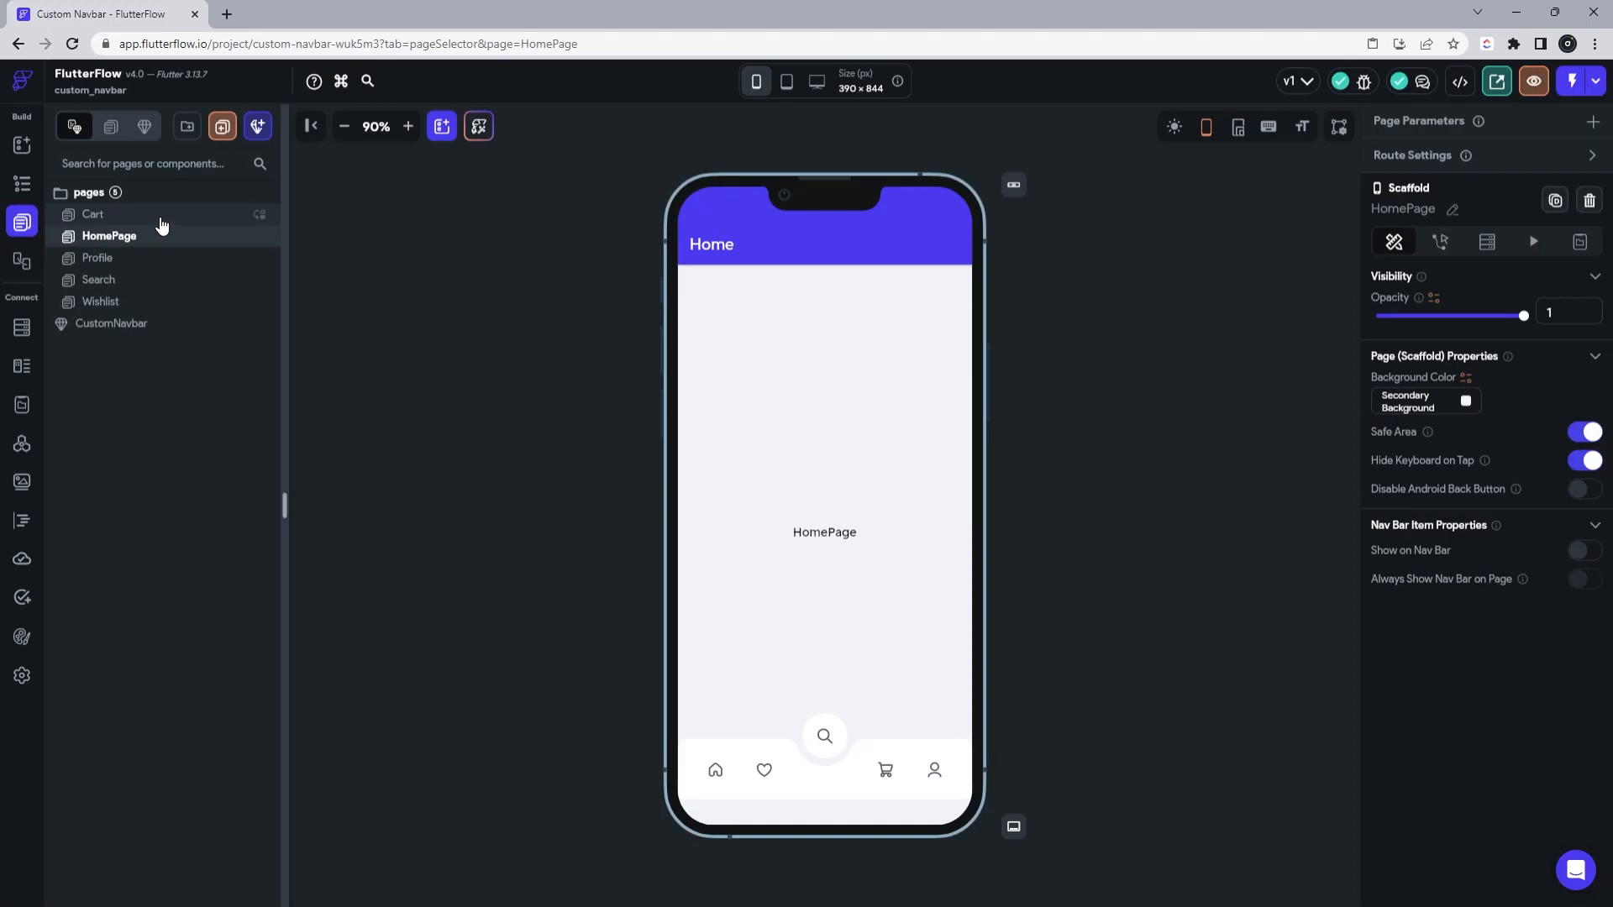
left_click(161, 217)
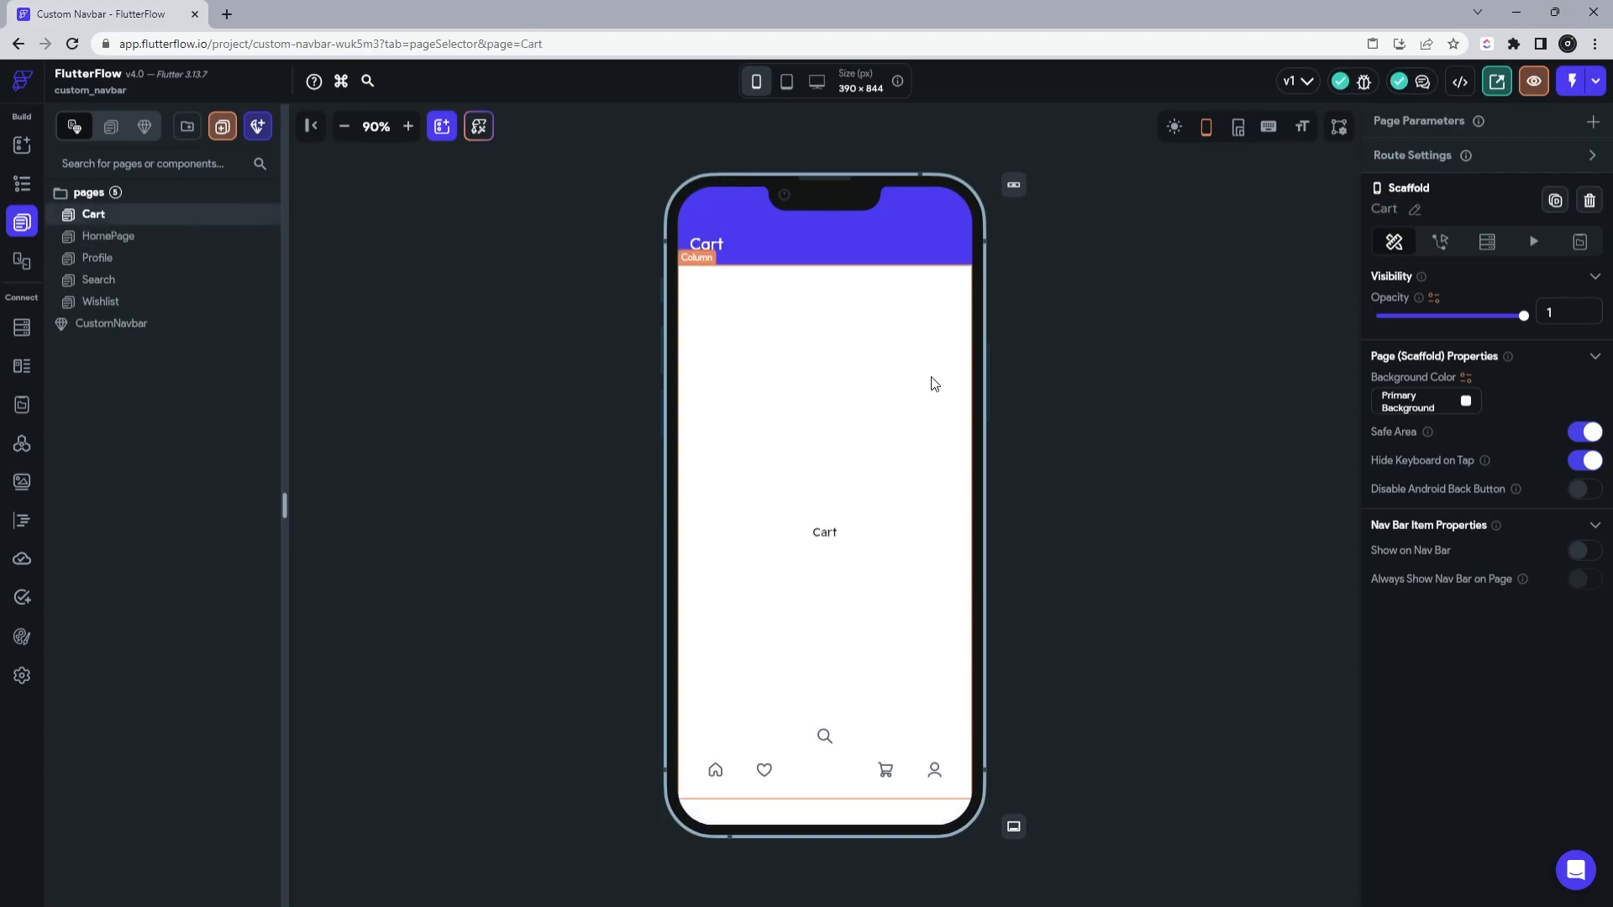
left_click(1467, 402)
left_click(971, 504)
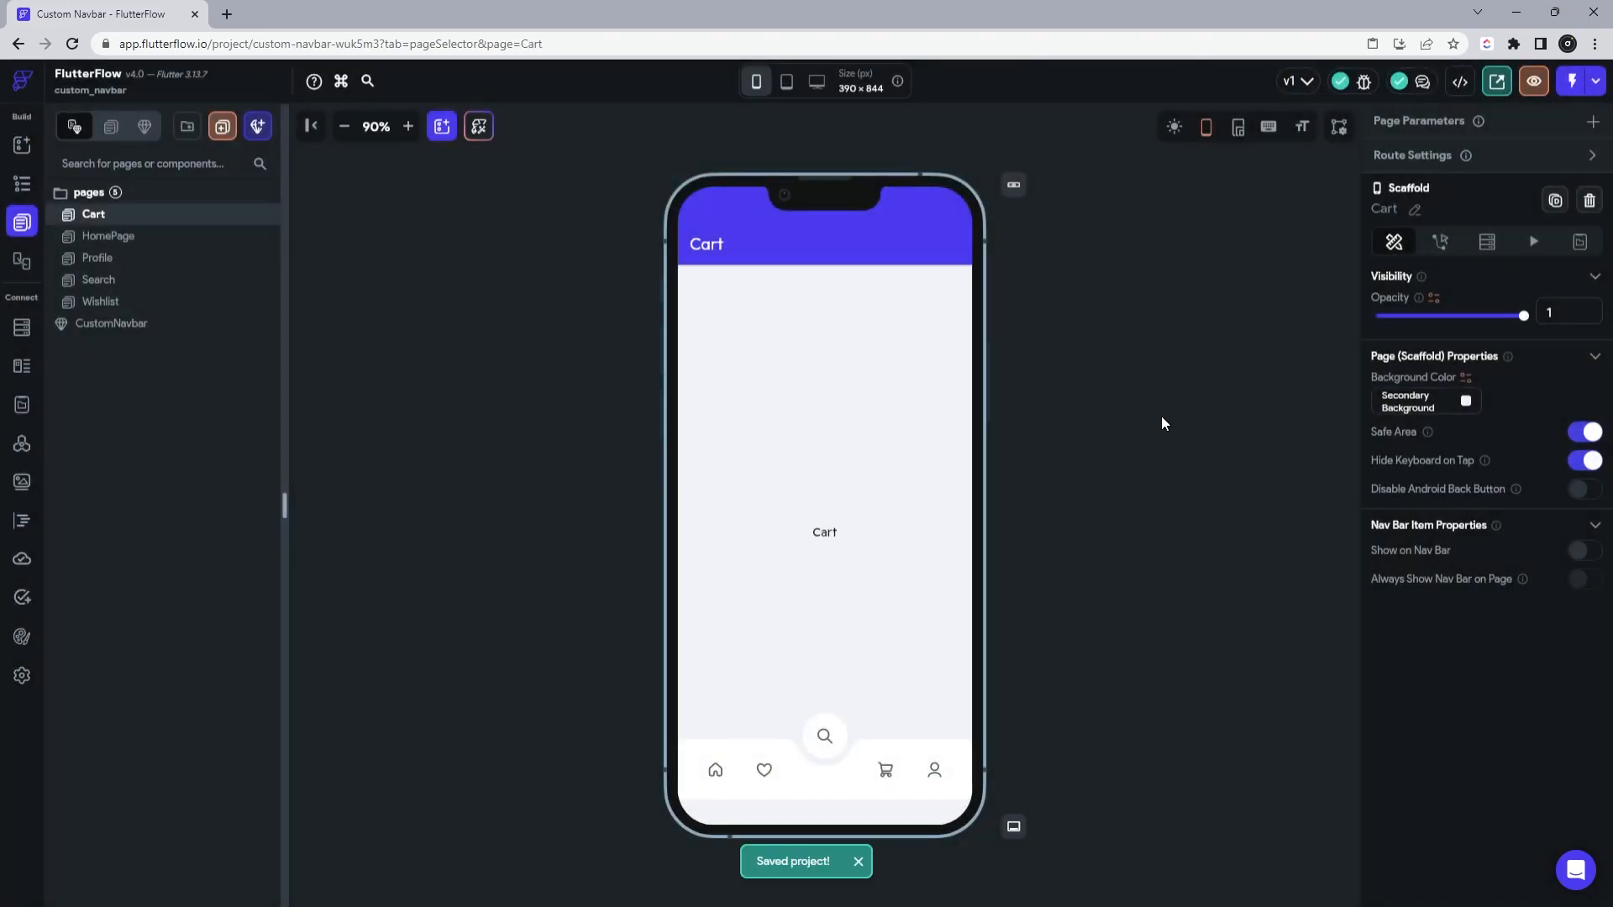
left_click(863, 860)
Step: Run the app in Test Mode and check the navbar's navigation to Wishlist, Cart, Profile and Search
left_click(1569, 82)
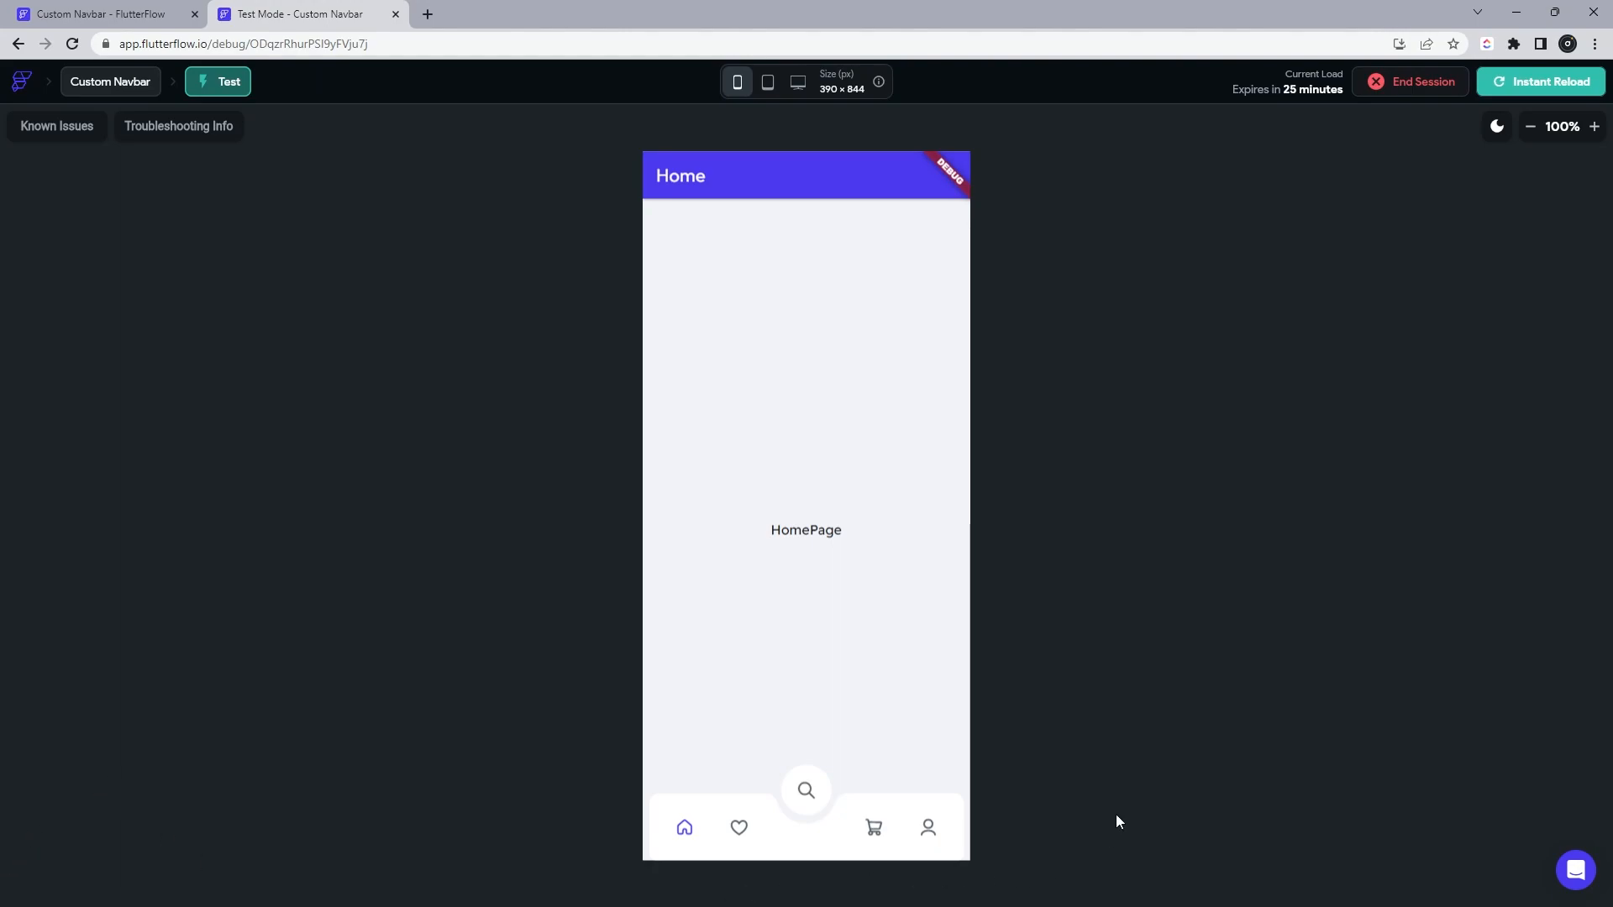
left_click(744, 831)
left_click(873, 828)
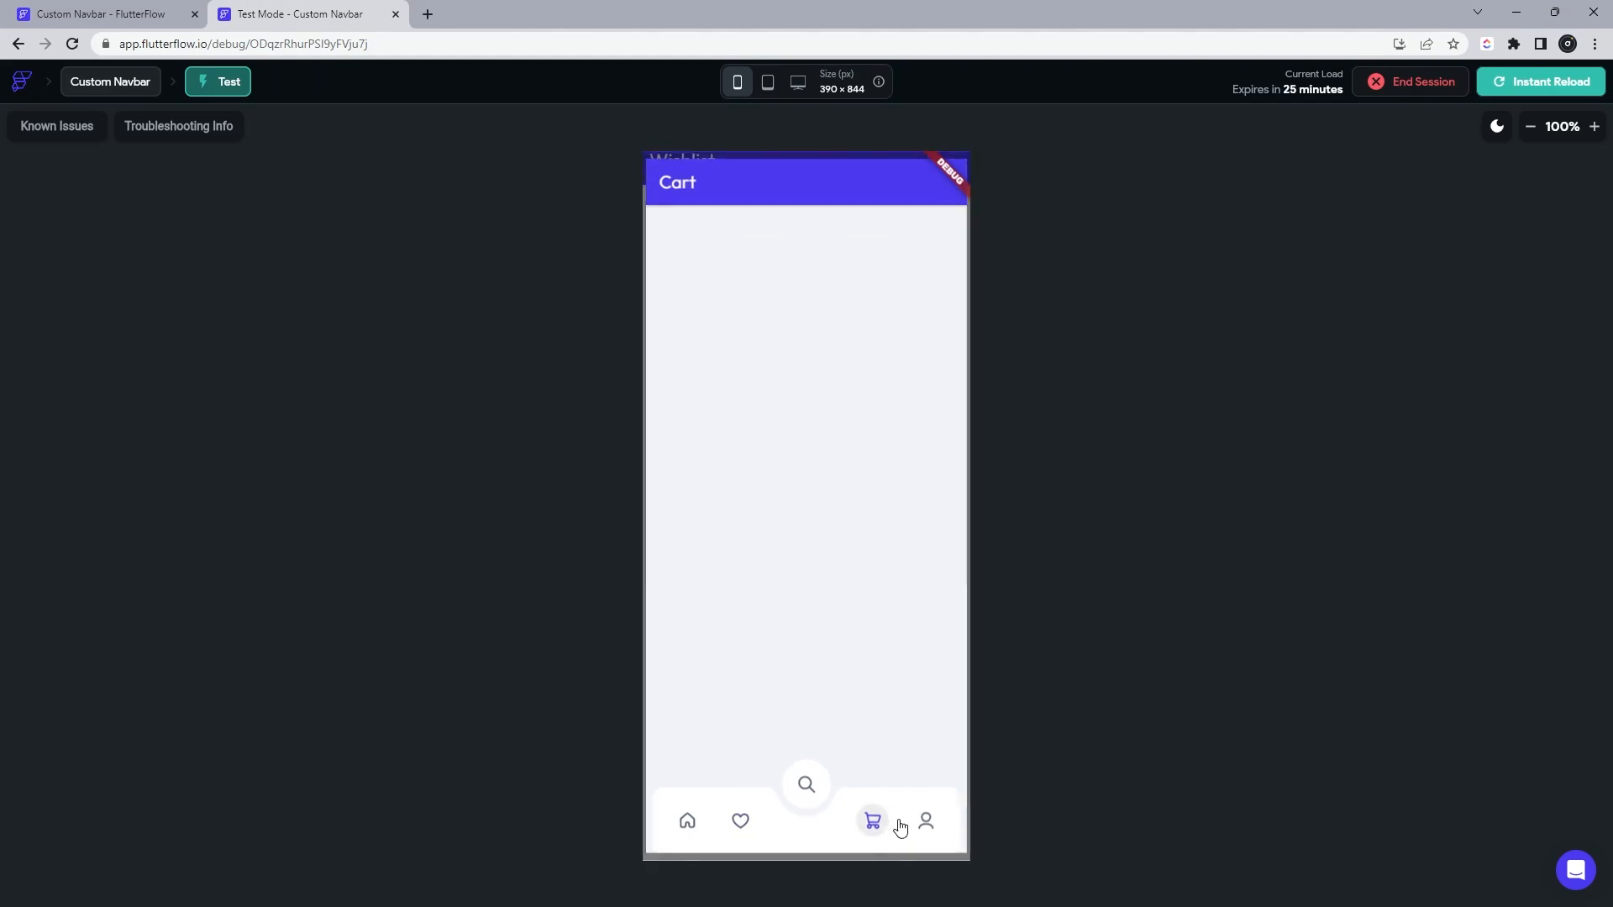
left_click(928, 828)
left_click(806, 790)
Step: Return to the project, open the CustomNavbar component and set the home button's navigation transition type to Instant
left_click(101, 13)
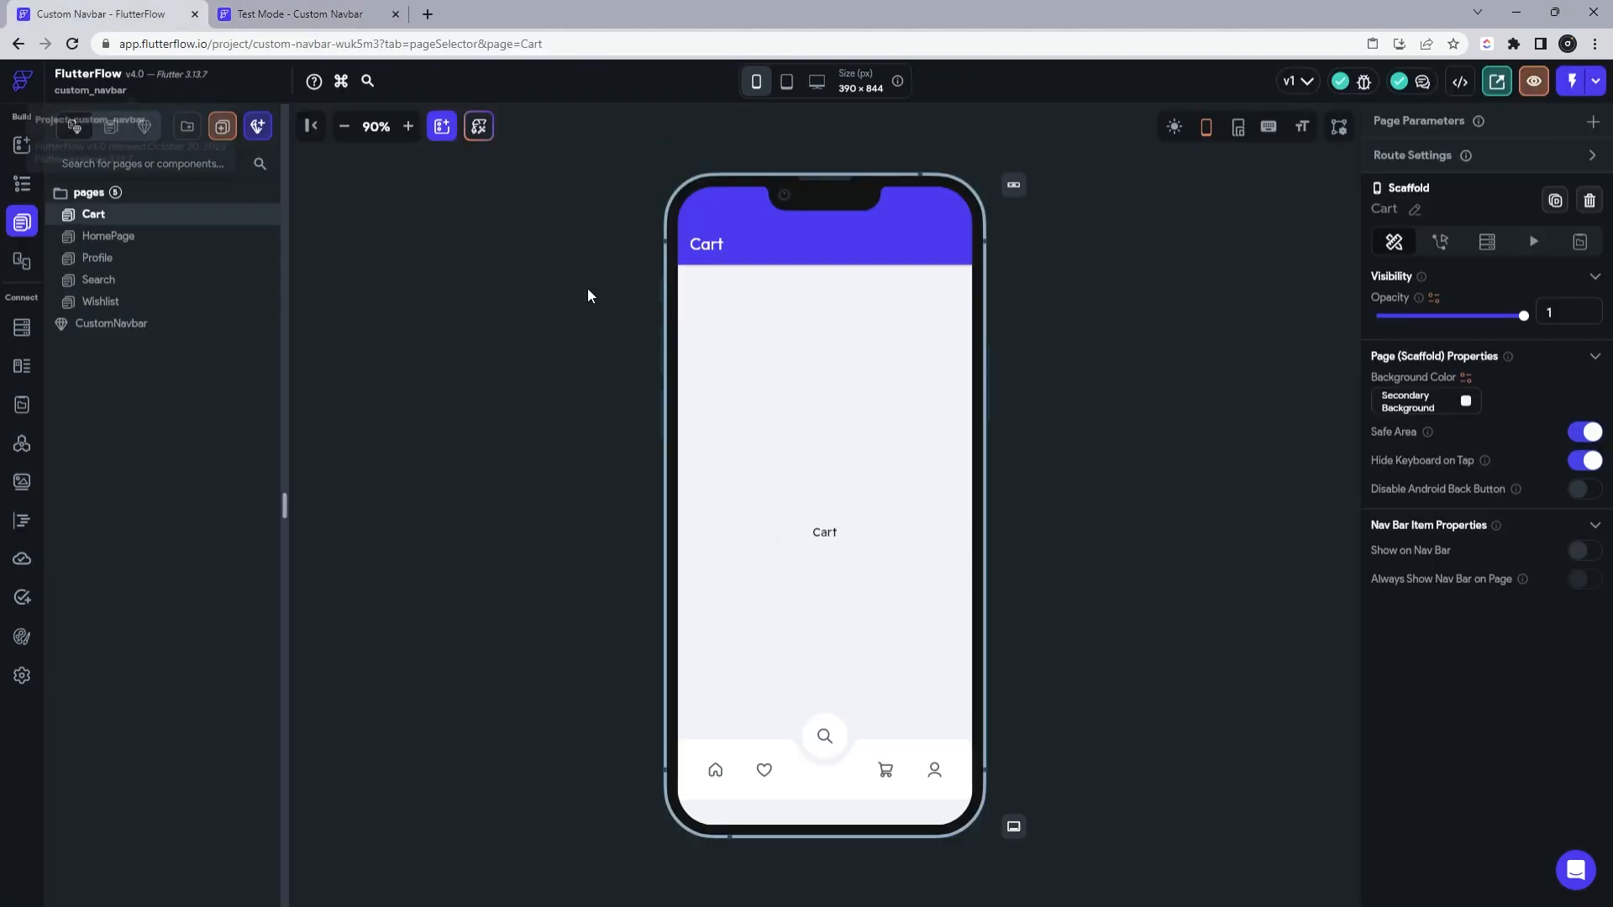
double_click(824, 737)
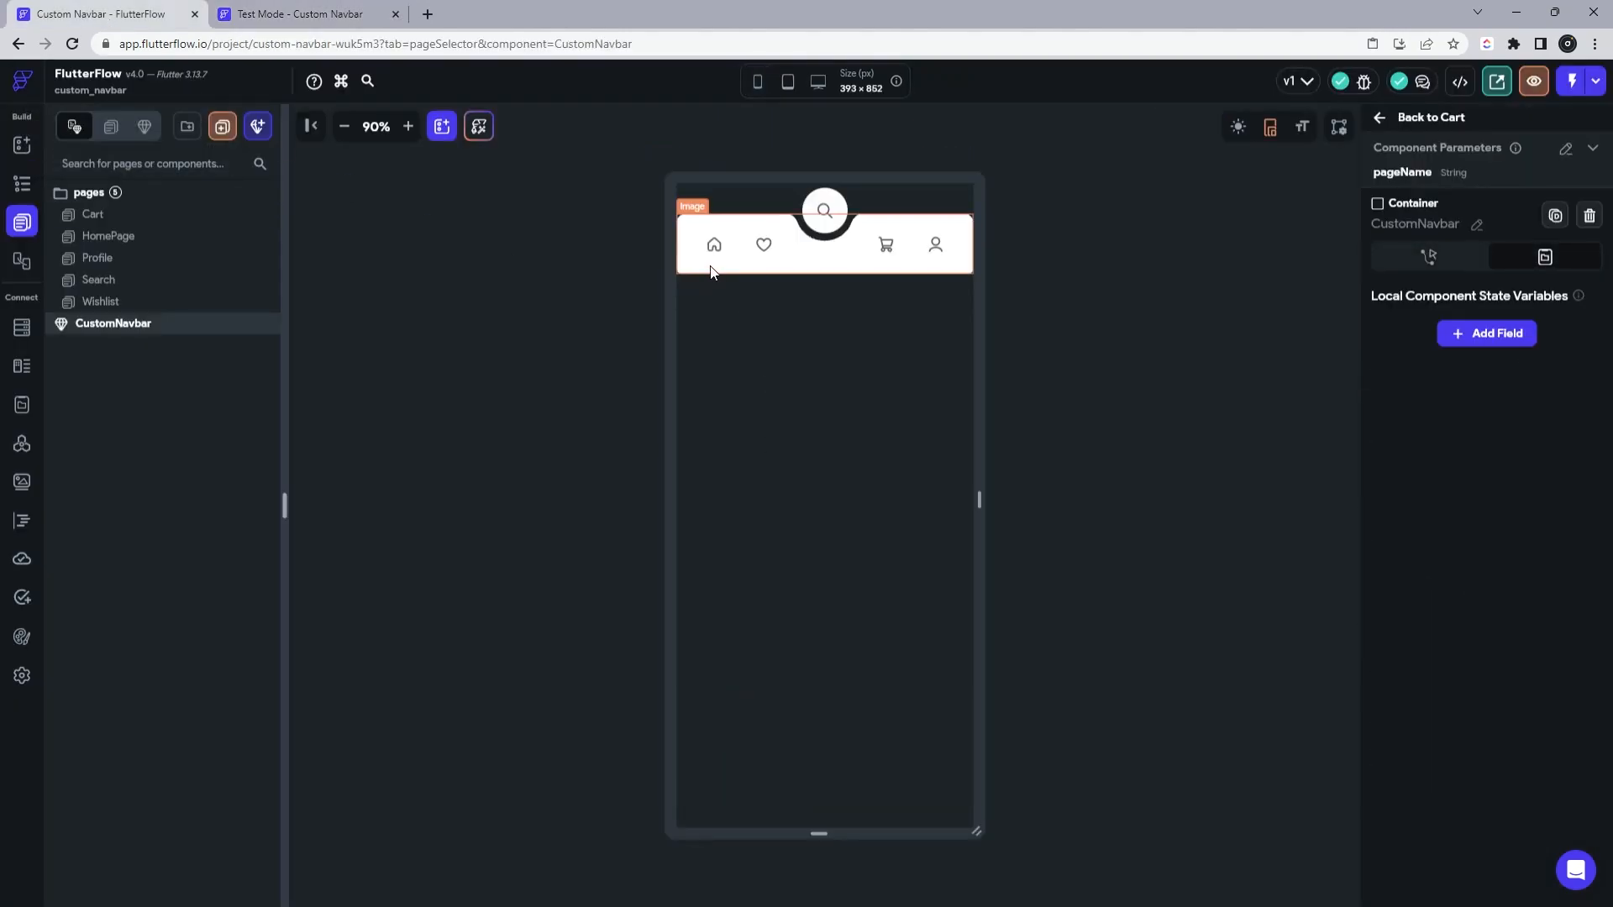
left_click(713, 248)
left_click(1440, 198)
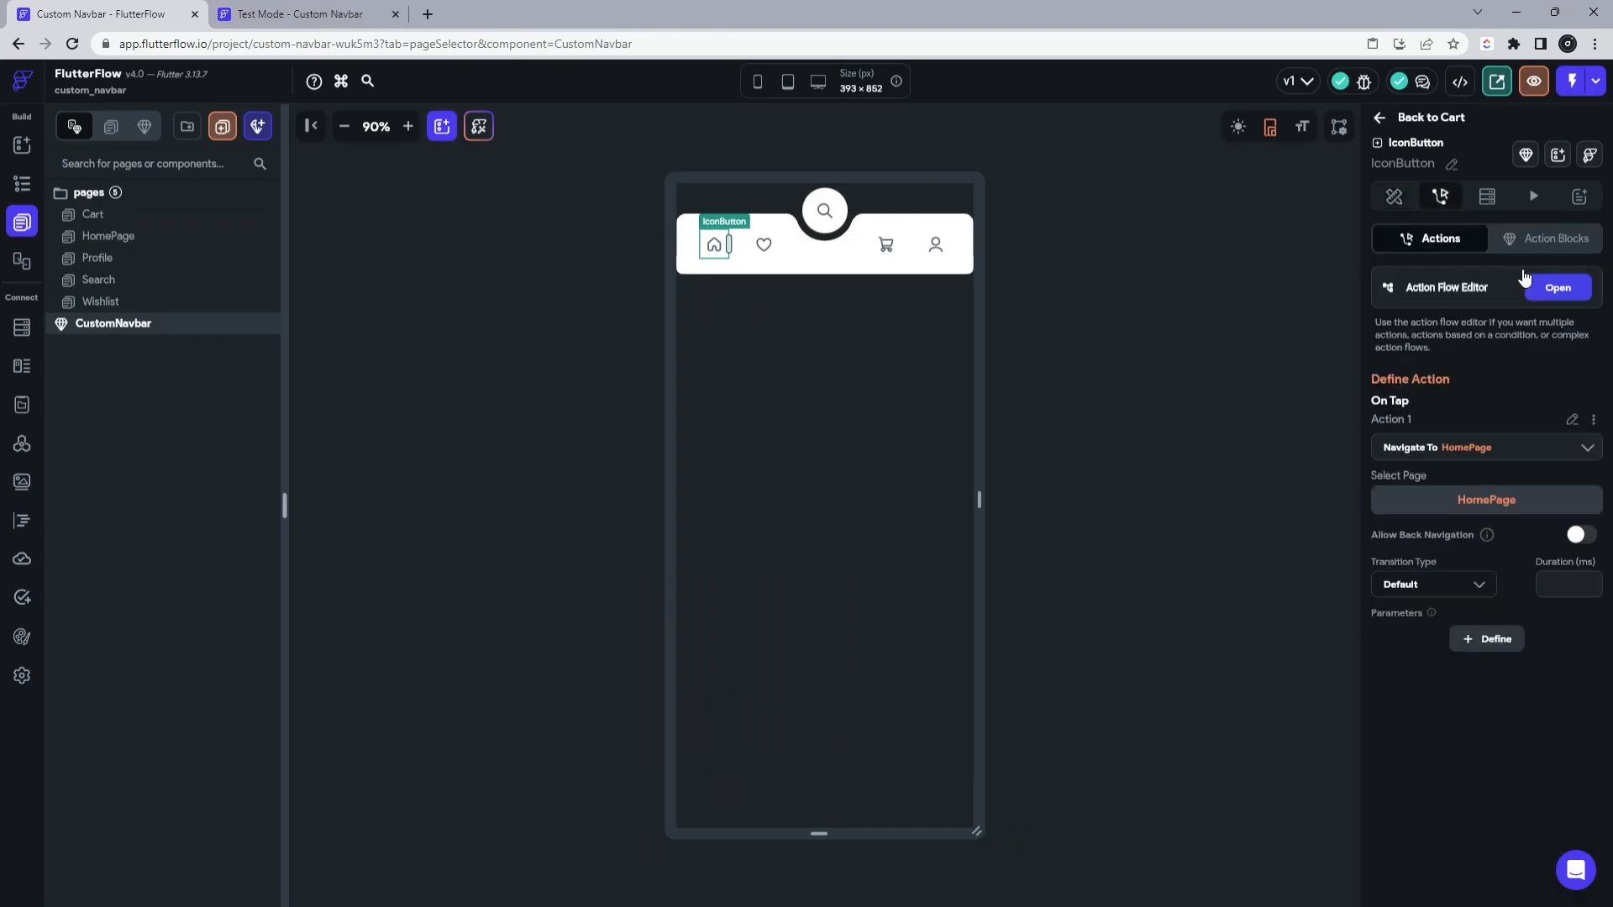
left_click(1417, 587)
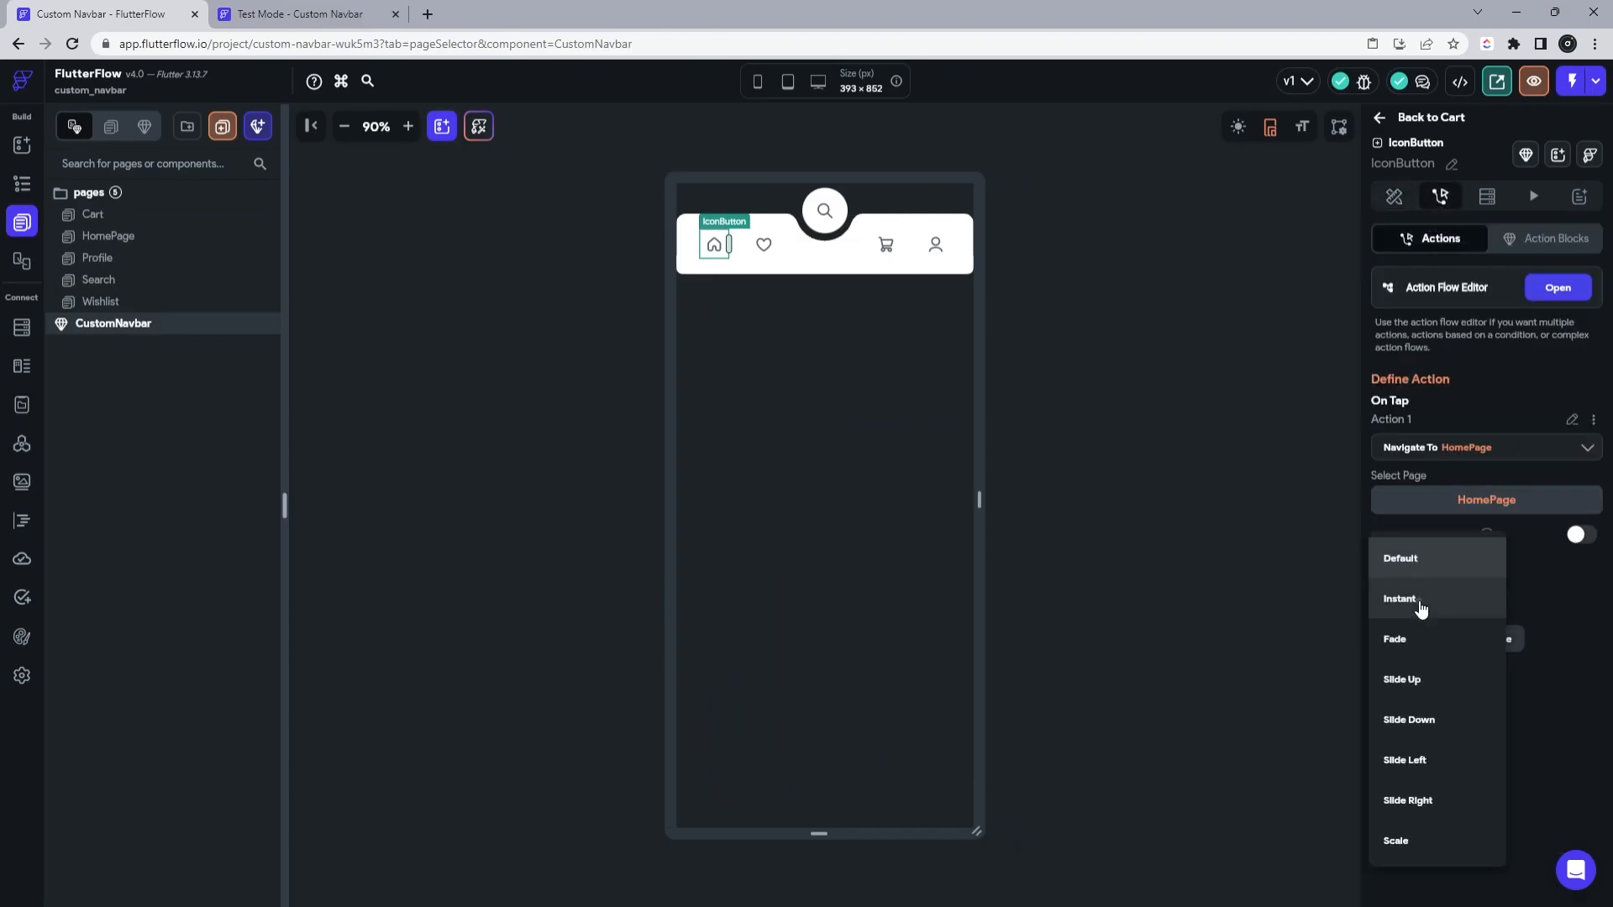
left_click(1418, 603)
Step: Set the transition type of the wishlist and cart buttons' navigation actions to Instant
left_click(763, 247)
left_click(1438, 587)
left_click(1422, 600)
left_click(890, 252)
left_click(1437, 587)
left_click(1420, 600)
Step: Set the transition type of the profile and search buttons' navigation actions to Instant, and return to the Cart page
left_click(935, 246)
left_click(1431, 585)
left_click(1416, 599)
left_click(825, 212)
left_click(1417, 588)
left_click(1416, 600)
left_click(1412, 121)
Step: Reload the app in the Test Mode session and check the page transitions from every navbar button
left_click(304, 14)
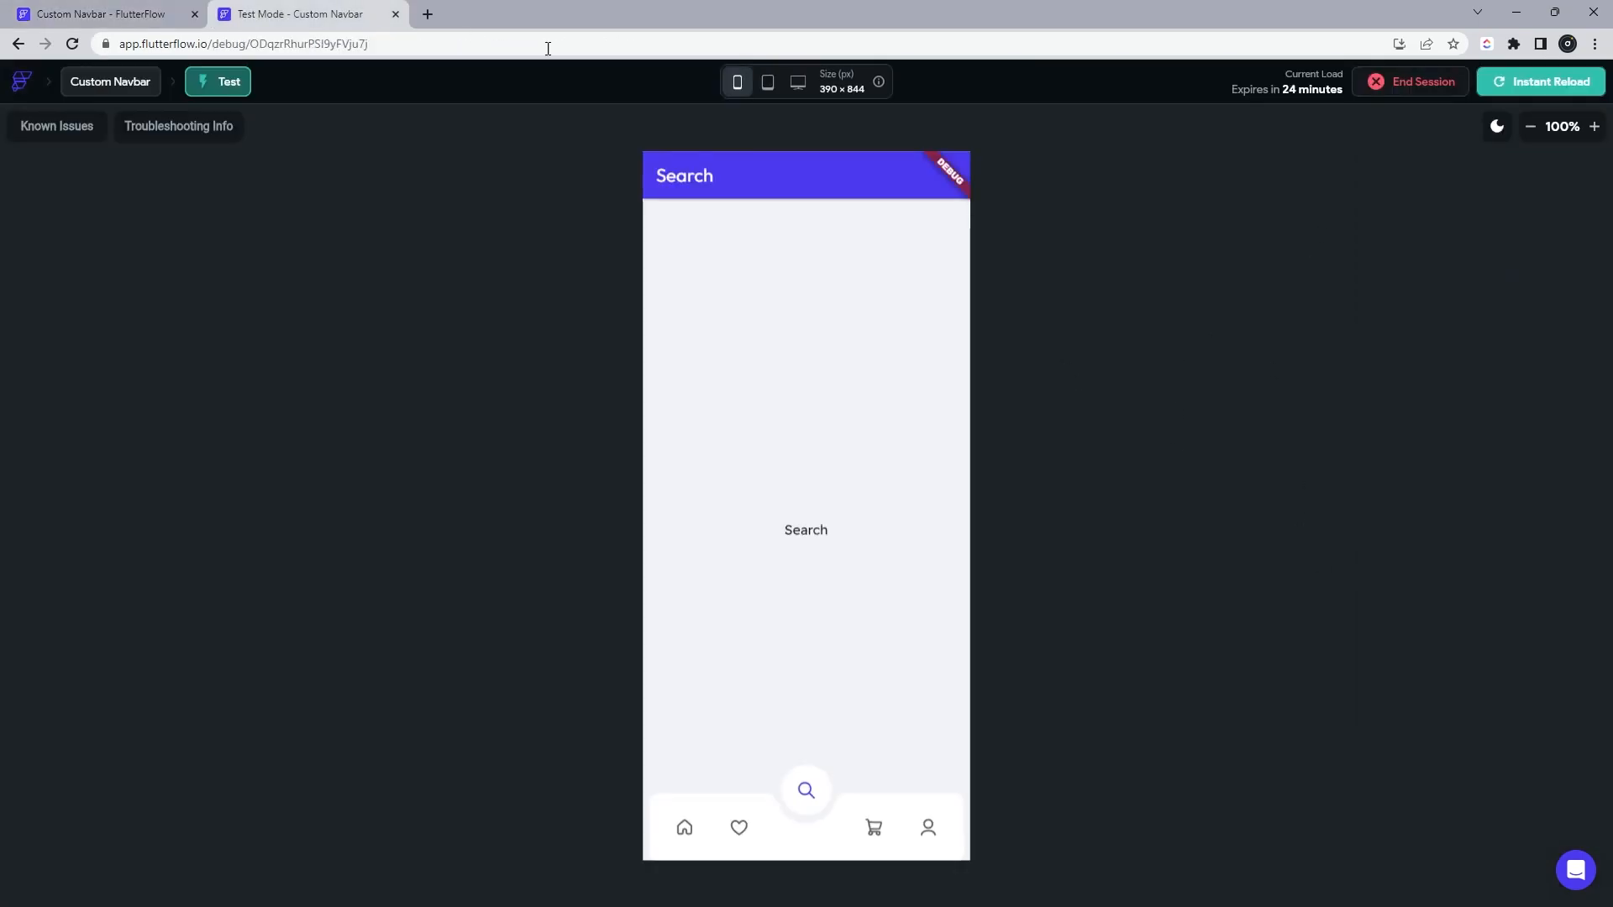
left_click(1560, 91)
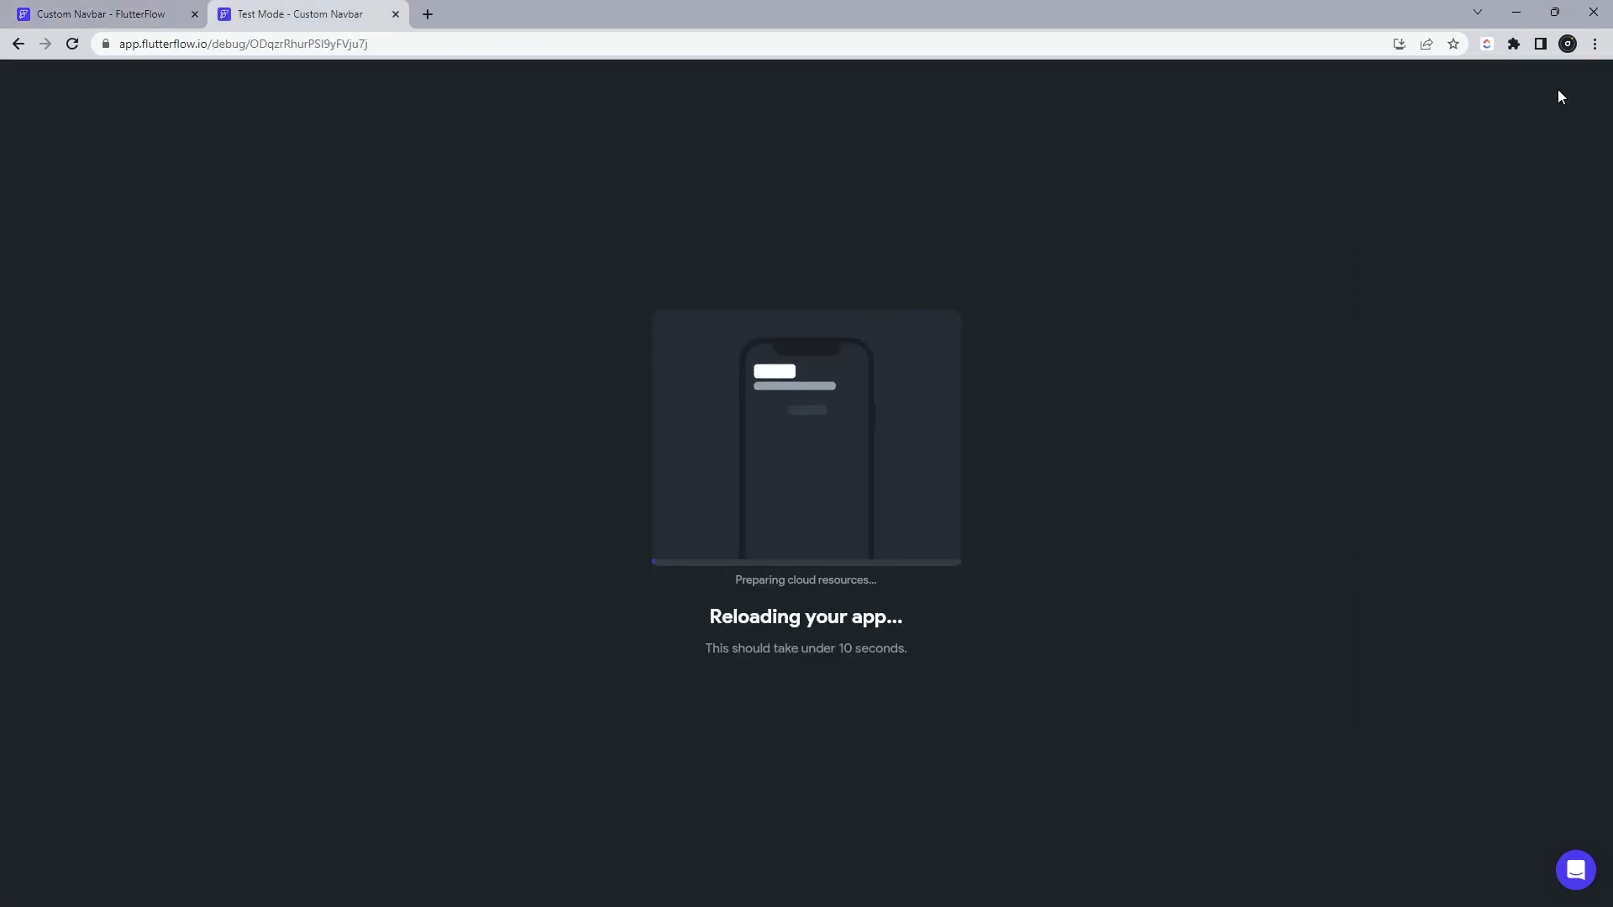
left_click(739, 832)
left_click(873, 828)
left_click(926, 832)
left_click(809, 803)
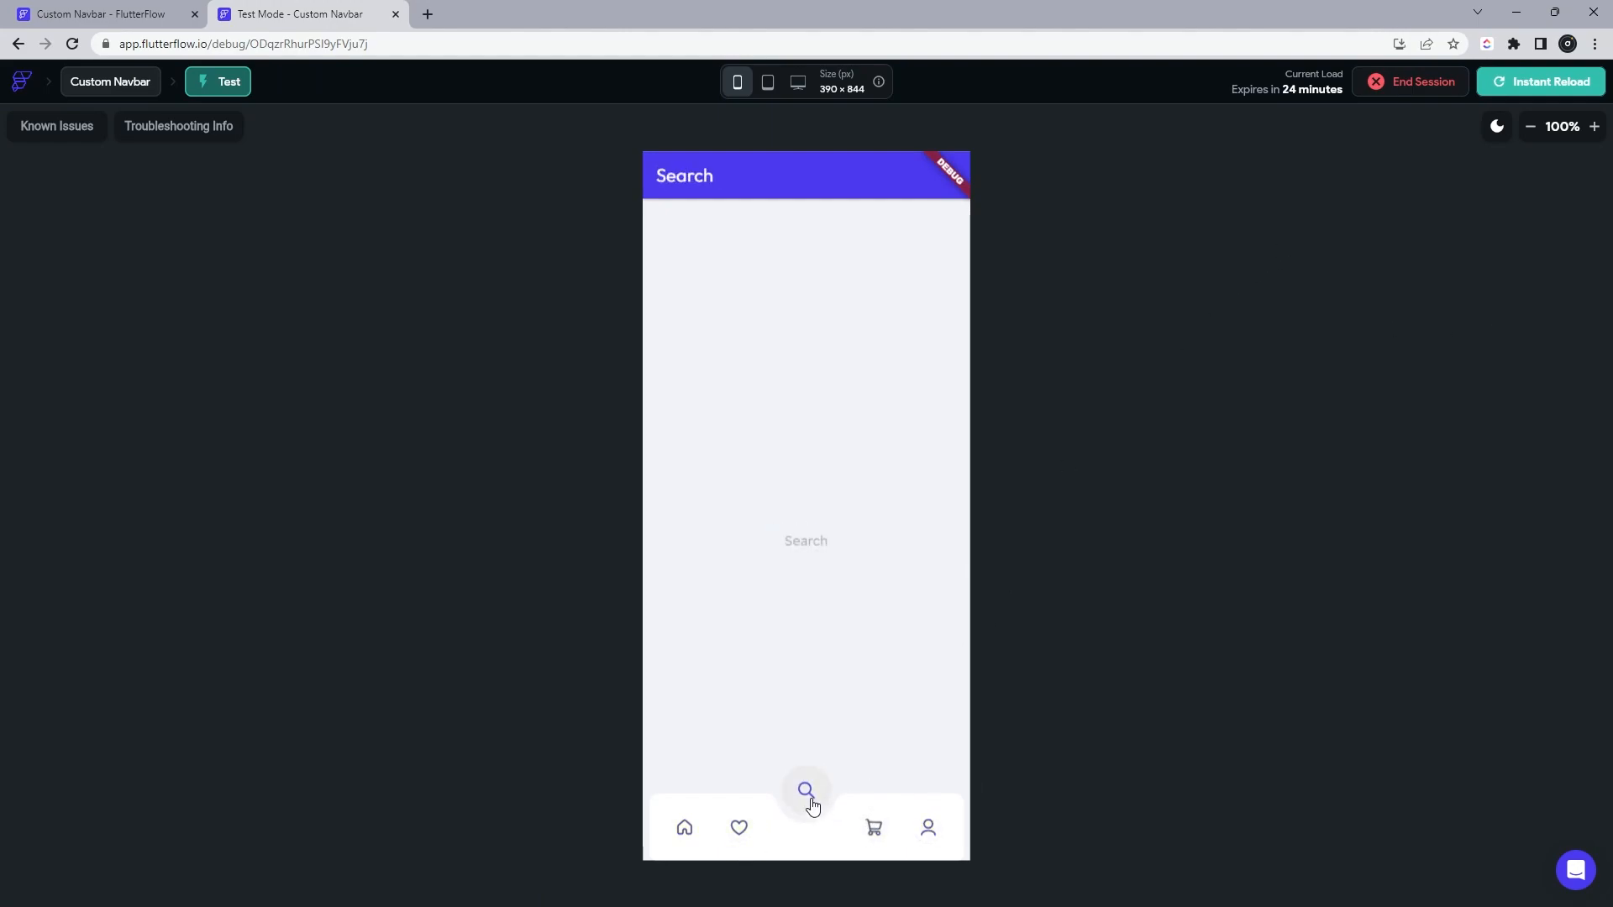
left_click(738, 828)
left_click(684, 829)
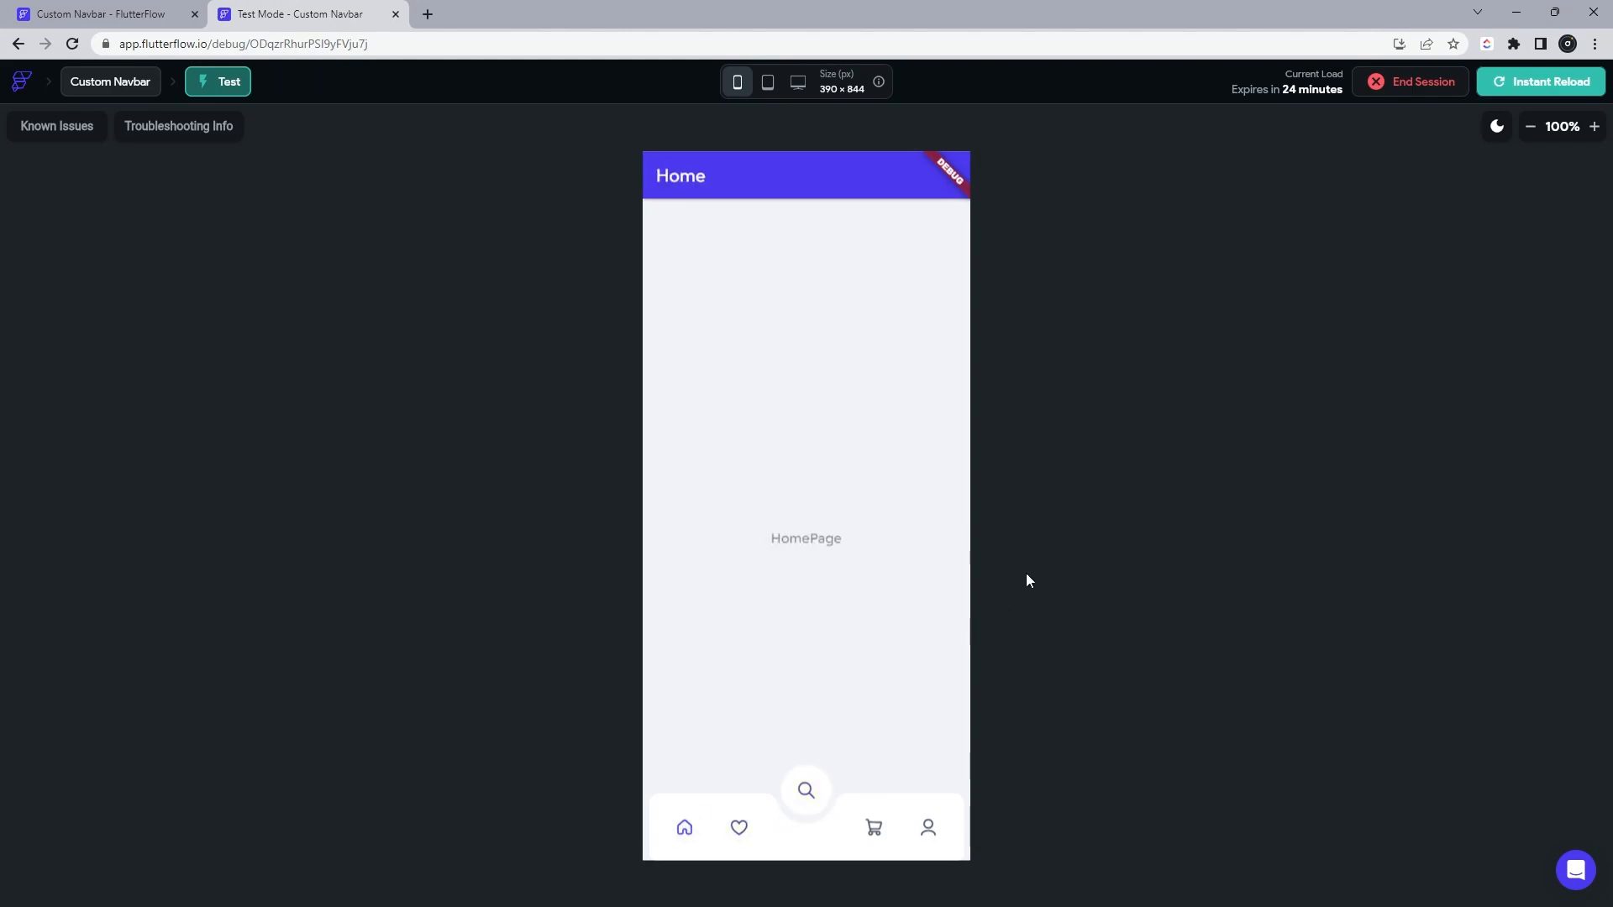